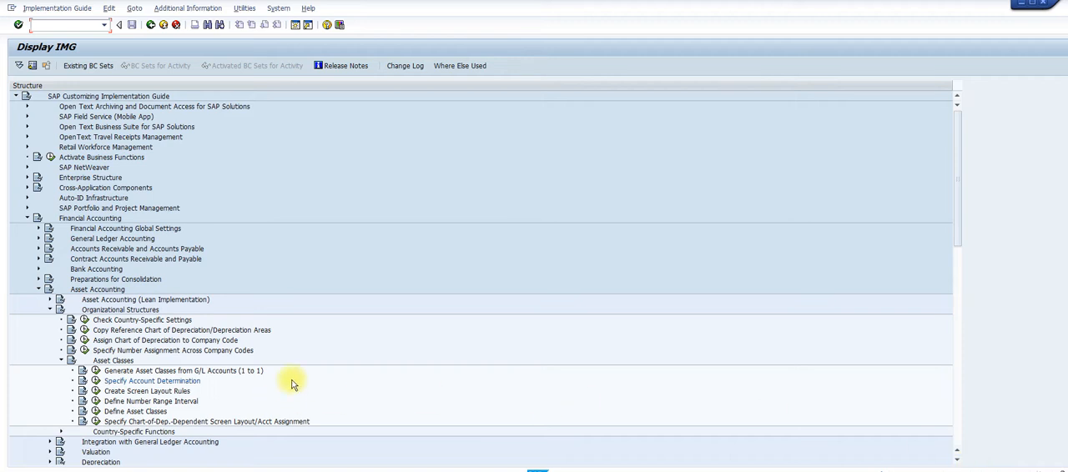
Copy the reference chart of depreciation from 1IN to 2105 in the Copy Reference Chart of Depreciation/Depreciation Areas activity
{"action": "left_click", "coordinate": [86, 331]}
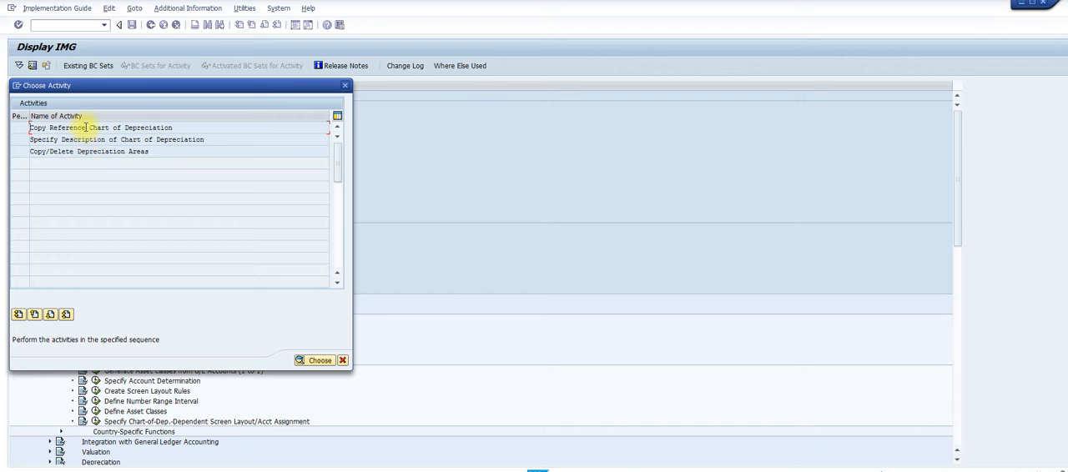
{"action": "double_click", "coordinate": [89, 151]}
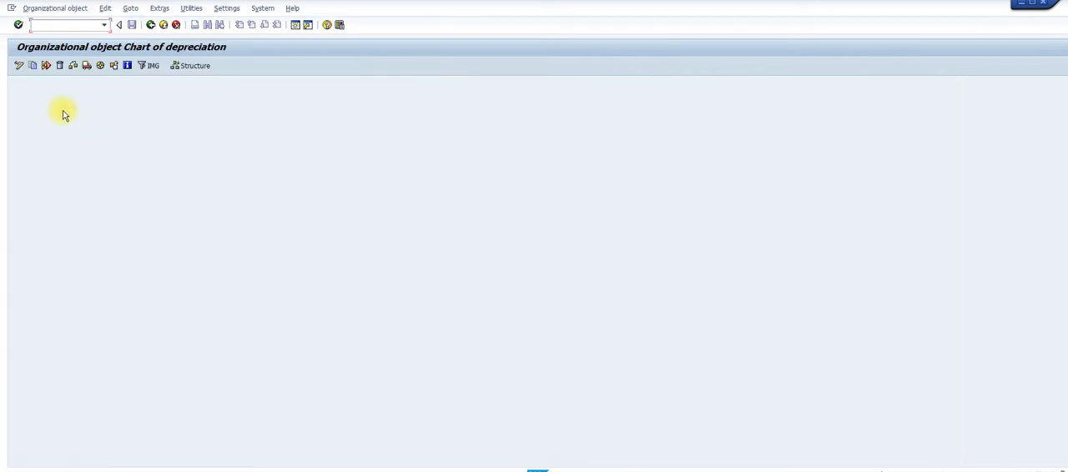
{"action": "left_click", "coordinate": [33, 66]}
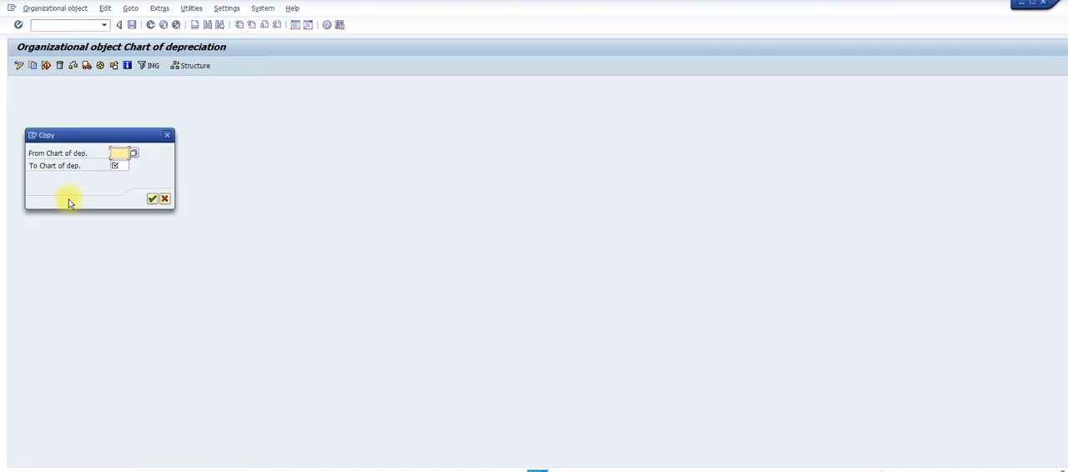
{"action": "type", "text": "1"}
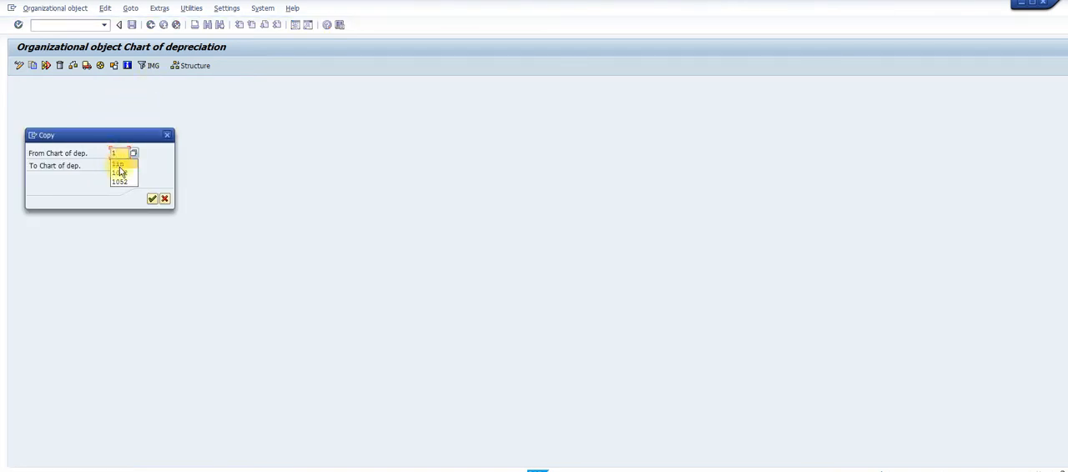
{"action": "left_click", "coordinate": [119, 171]}
{"action": "left_click", "coordinate": [119, 166]}
{"action": "type", "text": "2"}
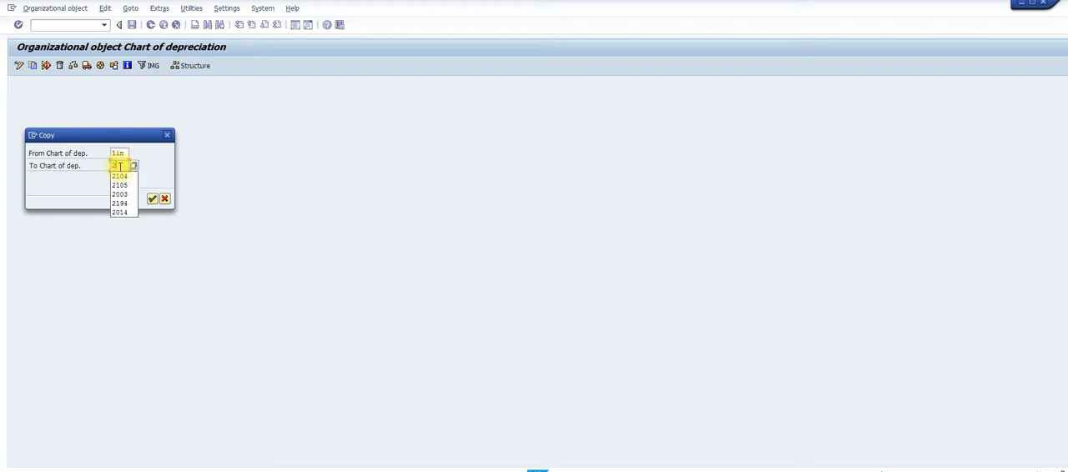
{"action": "type", "text": "10"}
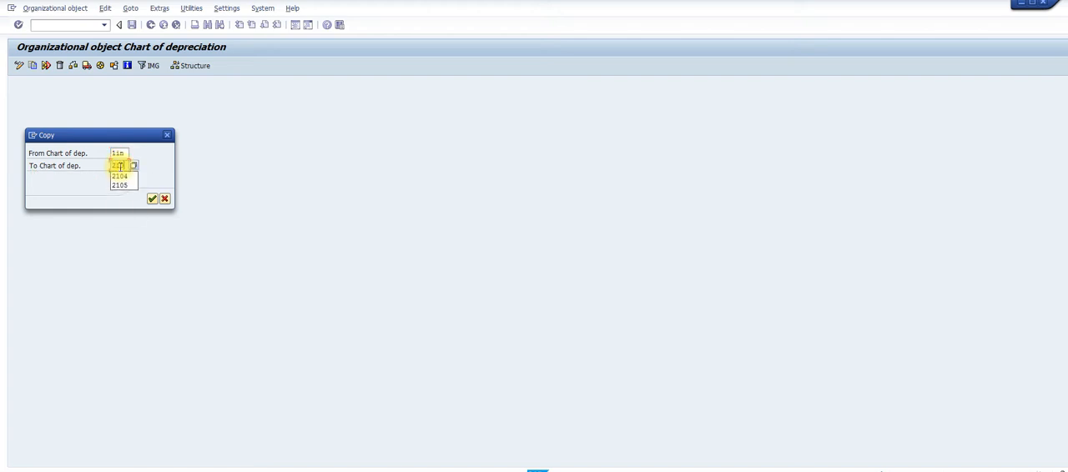
{"action": "type", "text": "5"}
{"action": "left_click", "coordinate": [153, 199]}
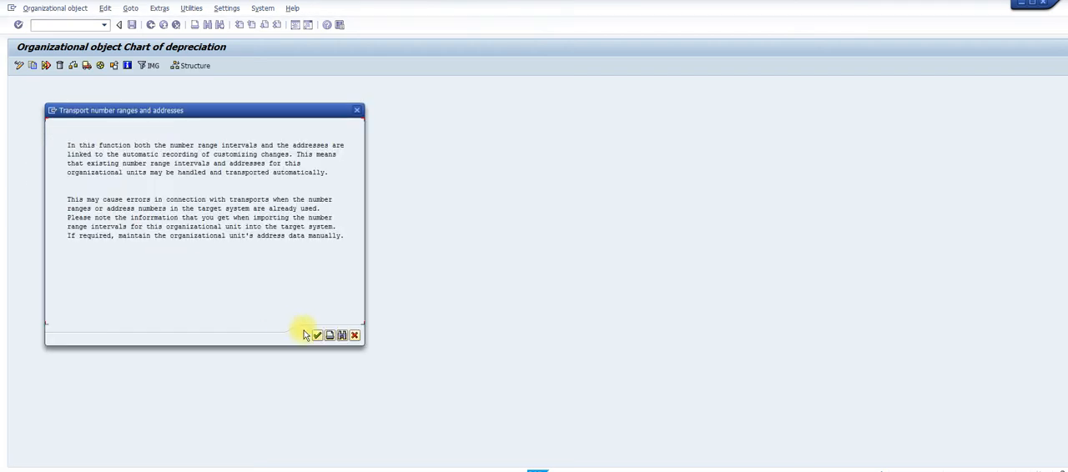
Accept the number range and address notice, agree to transport the number ranges, and complete the chart of depreciation copy
{"action": "left_click", "coordinate": [317, 335]}
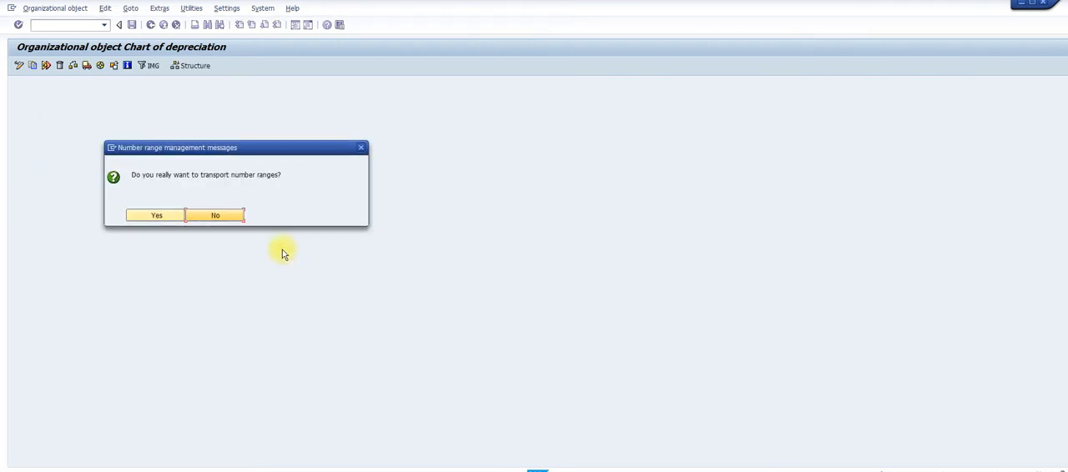
{"action": "left_click", "coordinate": [158, 215]}
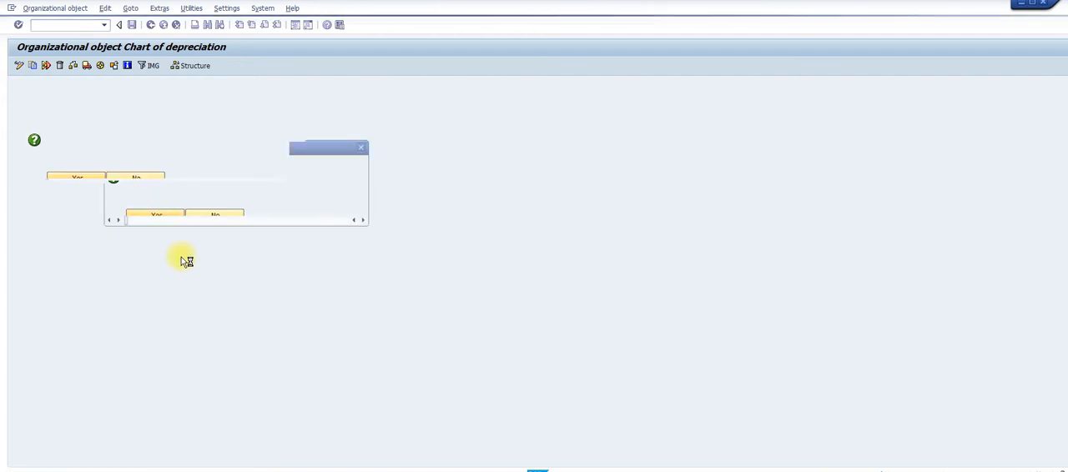
{"action": "left_click", "coordinate": [166, 173]}
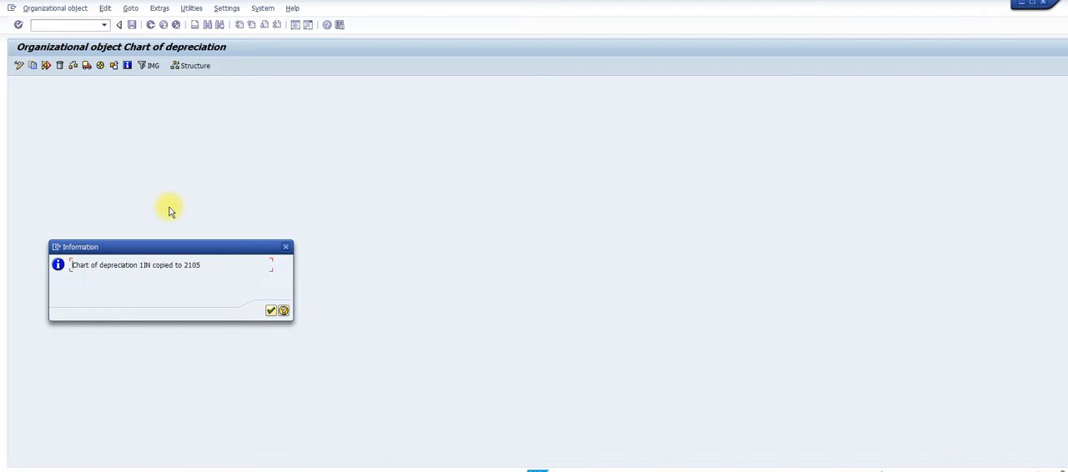
{"action": "left_click", "coordinate": [272, 311]}
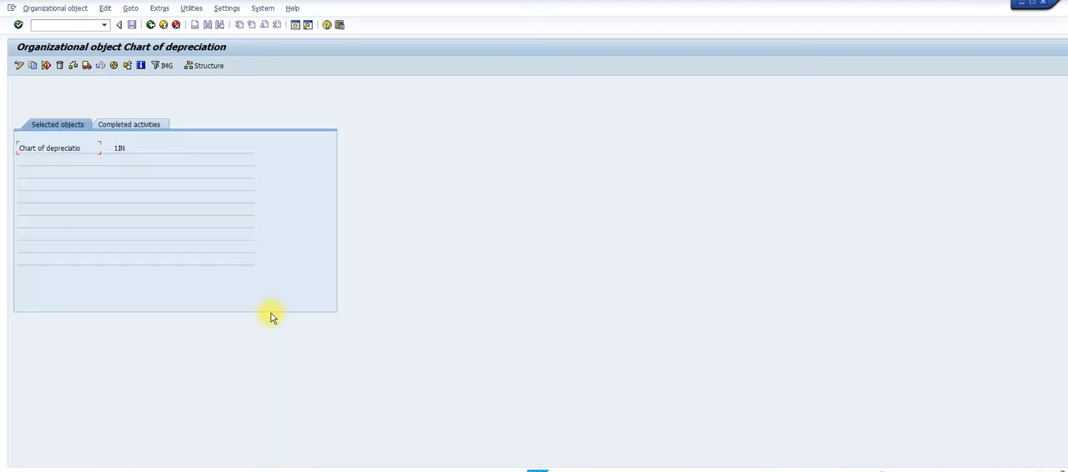
Return to the activity list and view the descriptions of the charts of depreciation
{"action": "left_click", "coordinate": [151, 25]}
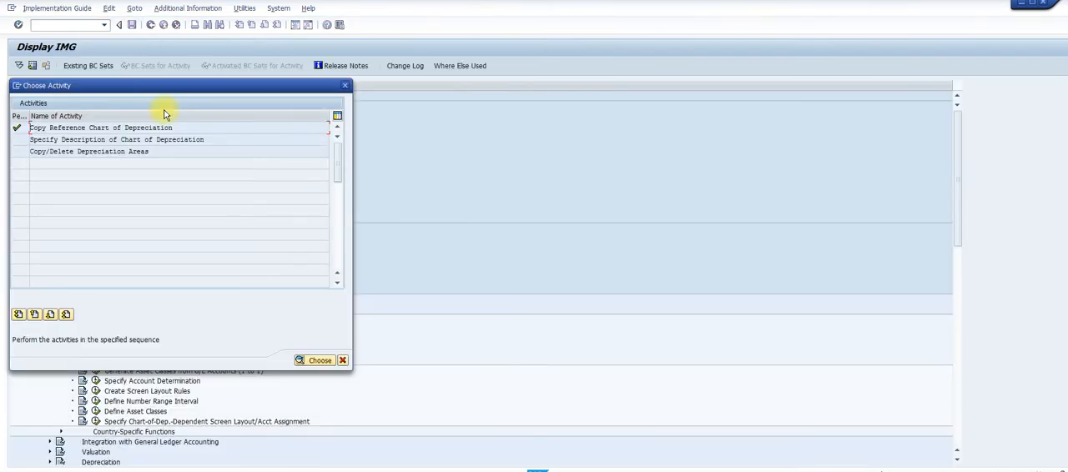
{"action": "double_click", "coordinate": [118, 140]}
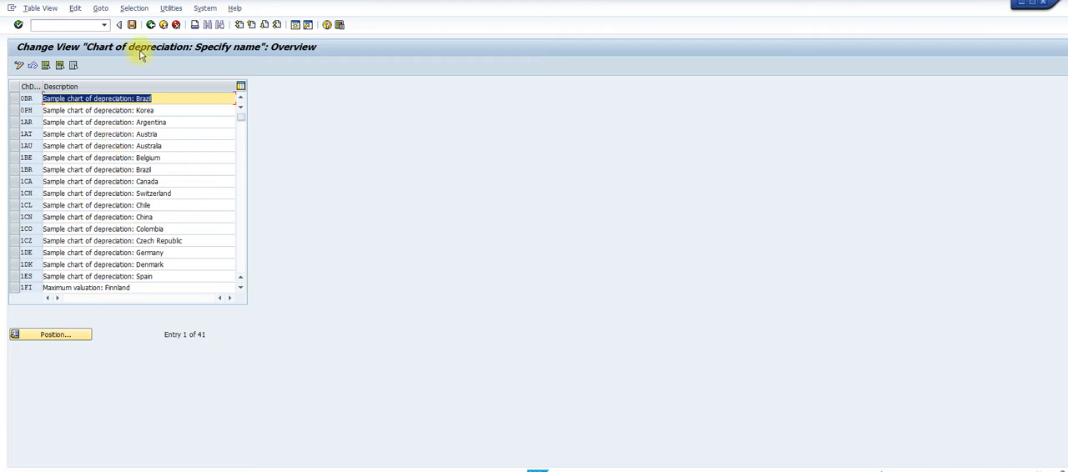
{"action": "left_click", "coordinate": [151, 26]}
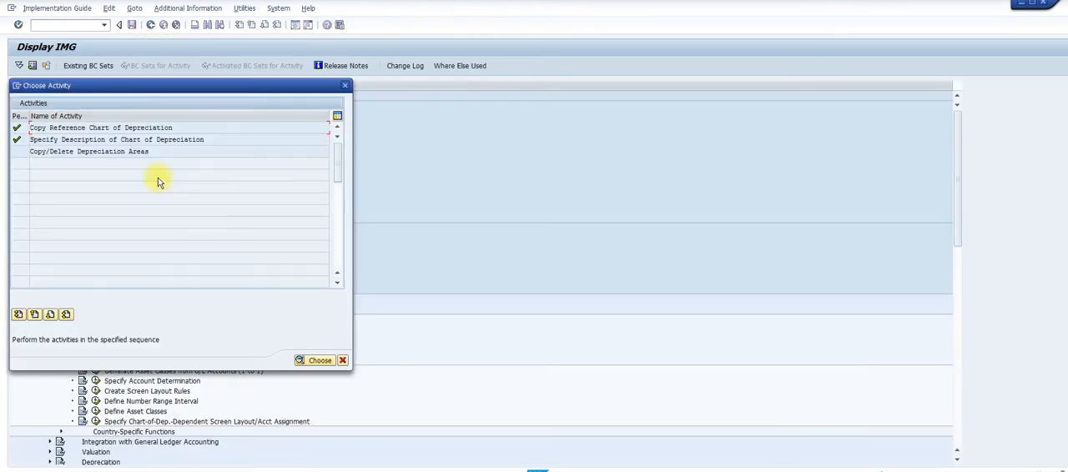
Delete depreciation areas 30, 31, 32, 41 and 51 from chart of depreciation 2105, keeping areas 1, 15 and 20
{"action": "double_click", "coordinate": [96, 151]}
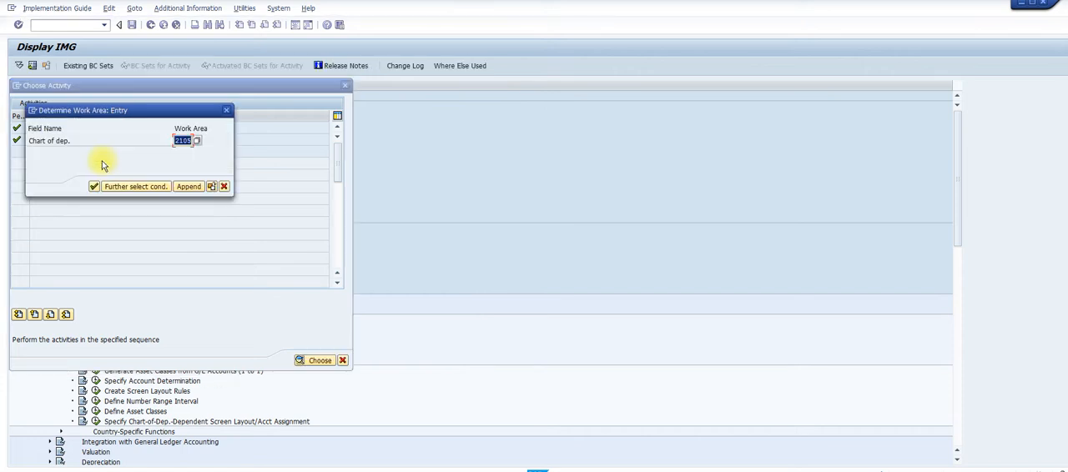
{"action": "left_click", "coordinate": [94, 186]}
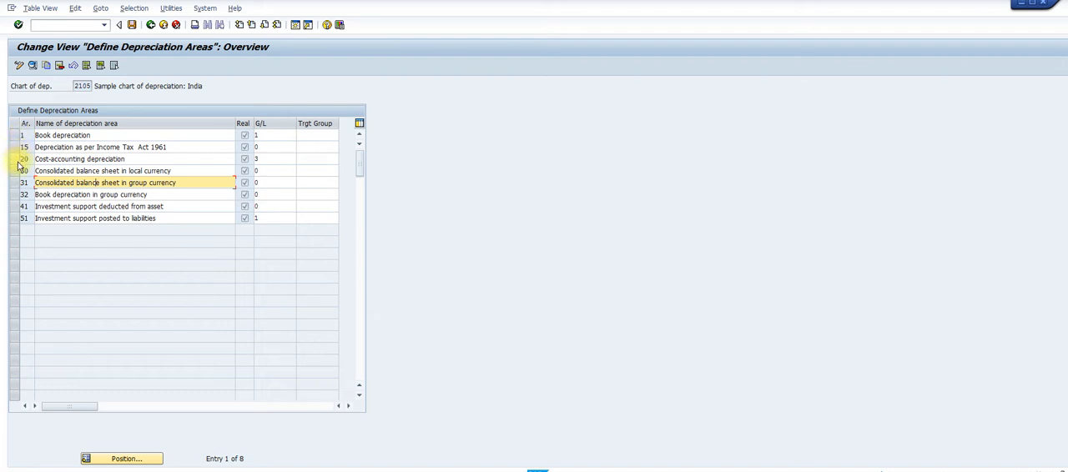
{"action": "left_click", "coordinate": [16, 171]}
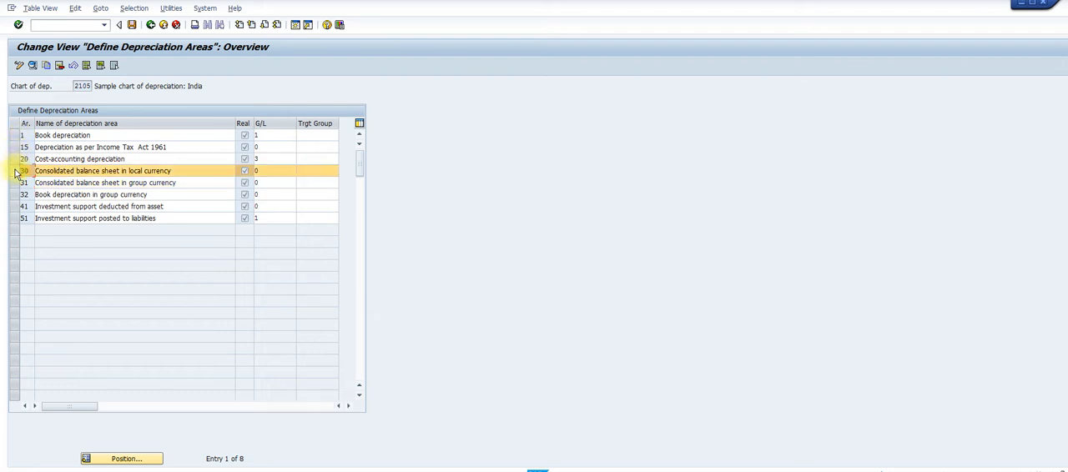
{"action": "left_click_drag", "start_coordinate": [19, 187], "coordinate": [15, 218]}
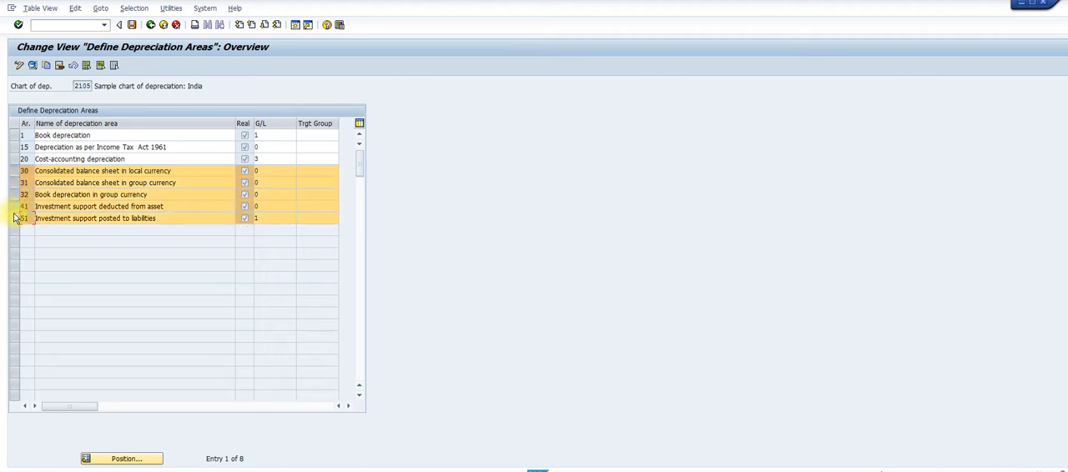
{"action": "left_click", "coordinate": [57, 70]}
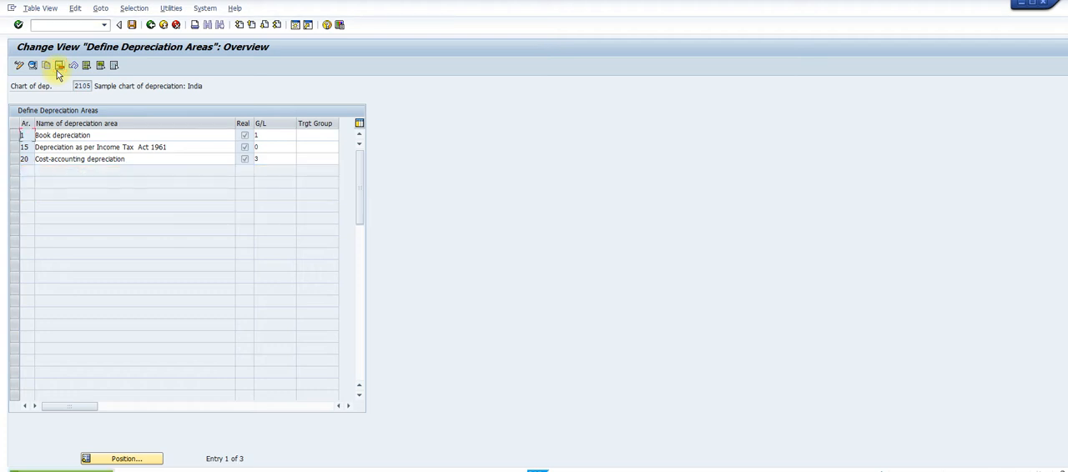
Save the depreciation area deletions under the proposed customizing request and return to the implementation guide
{"action": "left_click", "coordinate": [131, 24]}
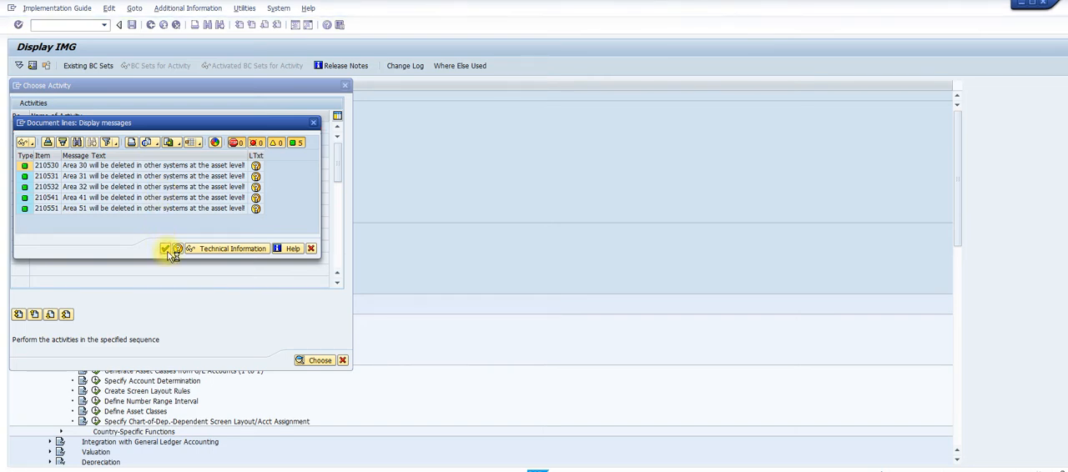
{"action": "left_click", "coordinate": [167, 250]}
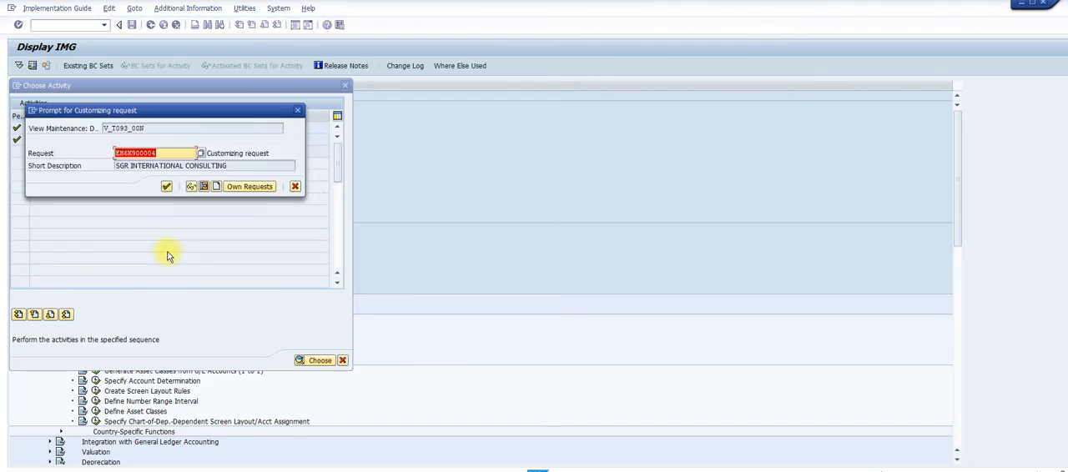
{"action": "left_click", "coordinate": [166, 186]}
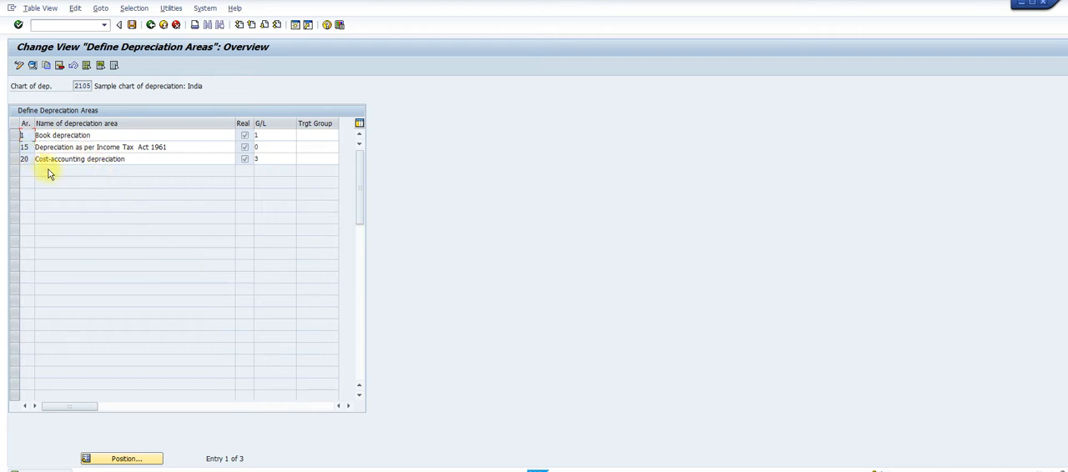
{"action": "left_click", "coordinate": [150, 26]}
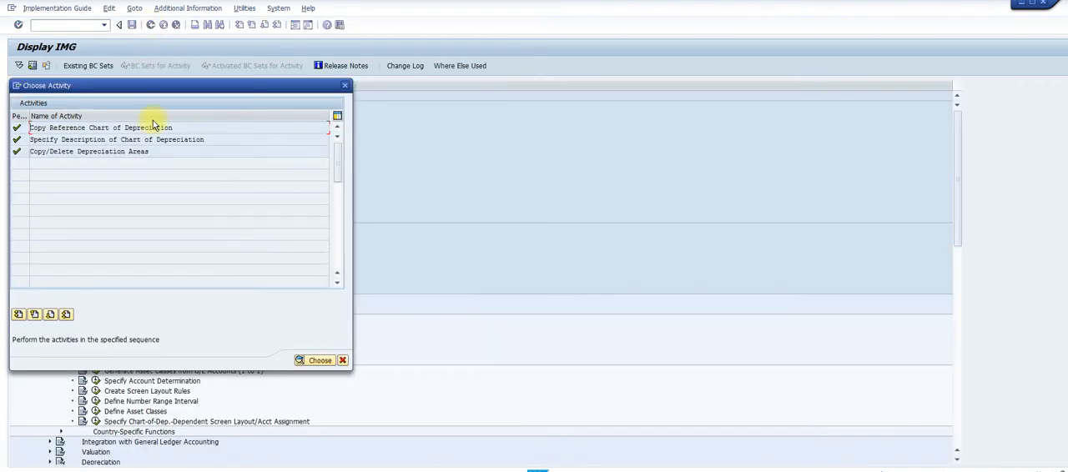
{"action": "left_click", "coordinate": [346, 86]}
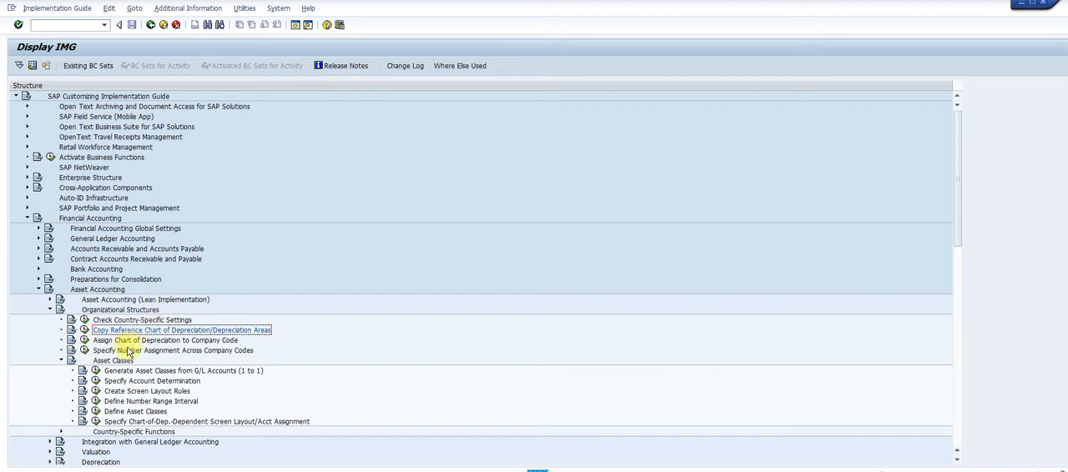
Check which chart of depreciation is assigned to company code 2104, and return to the implementation guide
{"action": "left_click", "coordinate": [85, 343]}
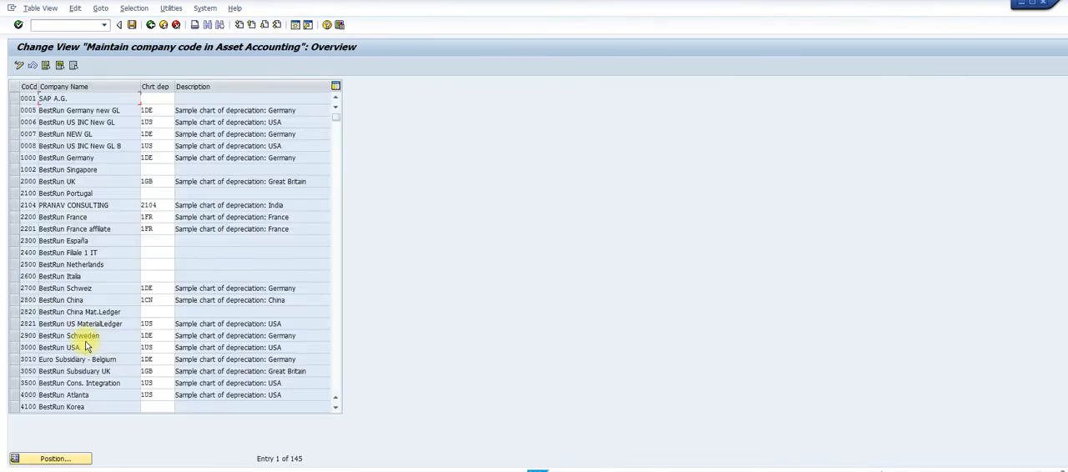
{"action": "left_click", "coordinate": [55, 460]}
{"action": "type", "text": "2104"}
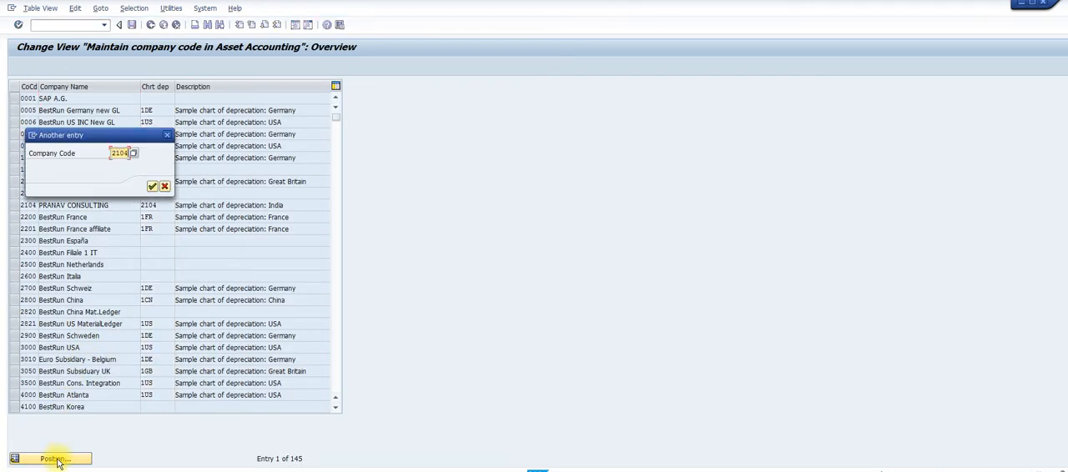
{"action": "key", "text": "Return"}
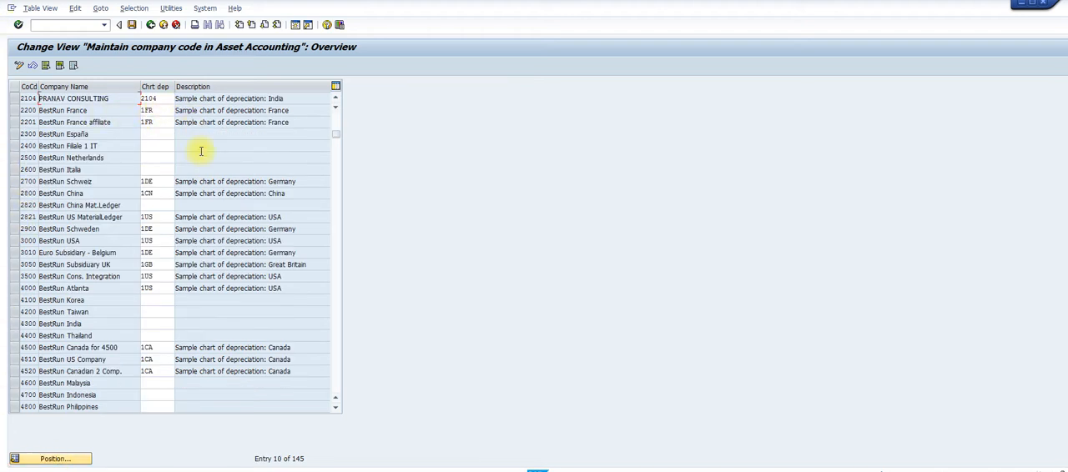
{"action": "left_click", "coordinate": [151, 25]}
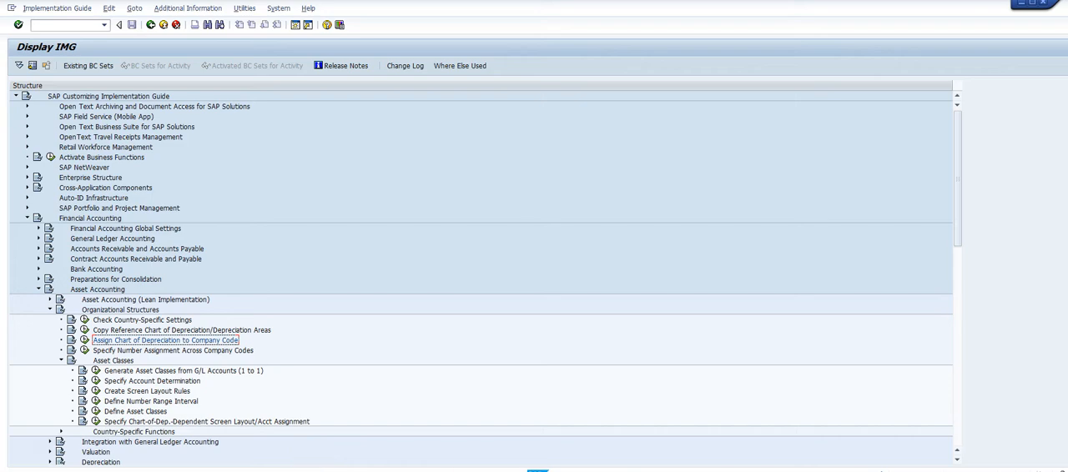
Switch to the Word configuration guide, examine its instructions from copying the chart of depreciation to assigning 0% tax codes, and return to SAP
{"action": "mouse_move", "coordinate": [659, 470]}
{"action": "left_click", "coordinate": [699, 465]}
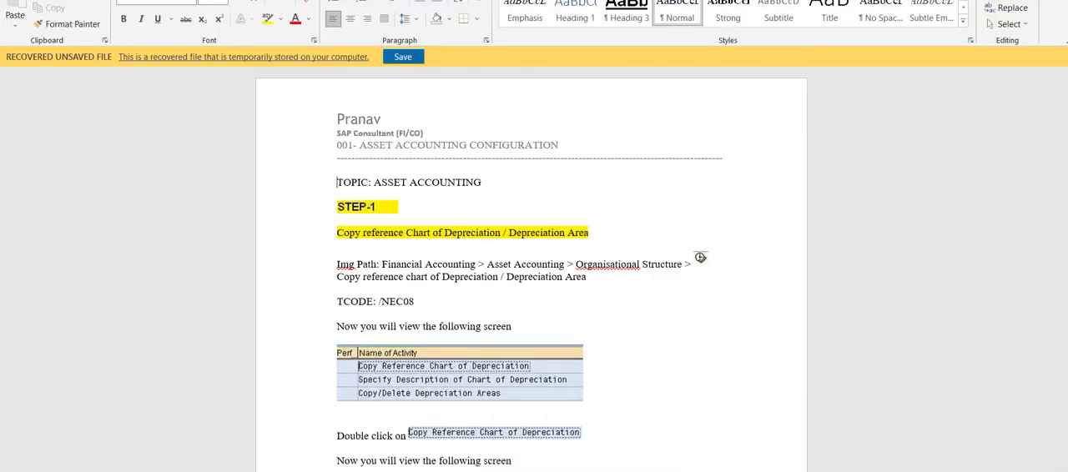
{"action": "scroll", "coordinate": [700, 257], "scroll_direction": "down", "scroll_amount": 3}
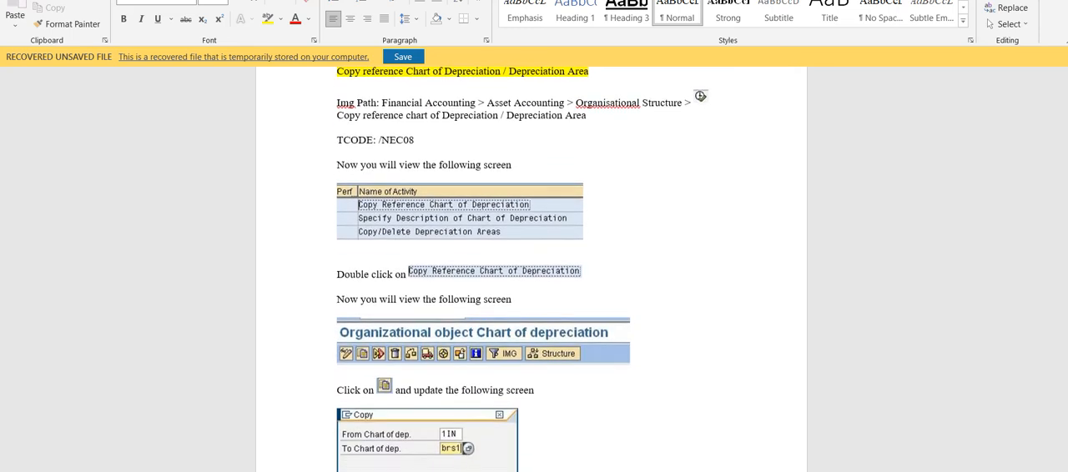
{"action": "scroll", "coordinate": [532, 271], "scroll_direction": "down", "scroll_amount": 5}
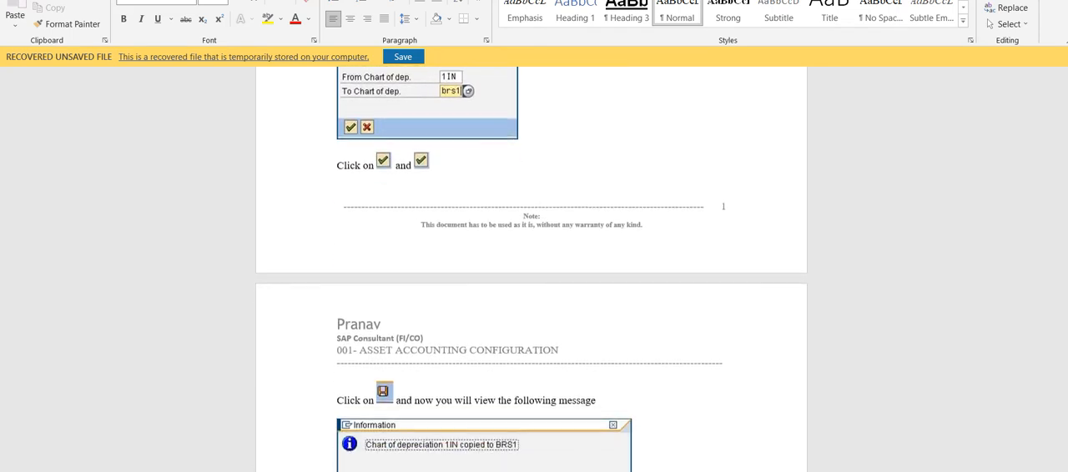
{"action": "scroll", "coordinate": [532, 271], "scroll_direction": "down", "scroll_amount": 4}
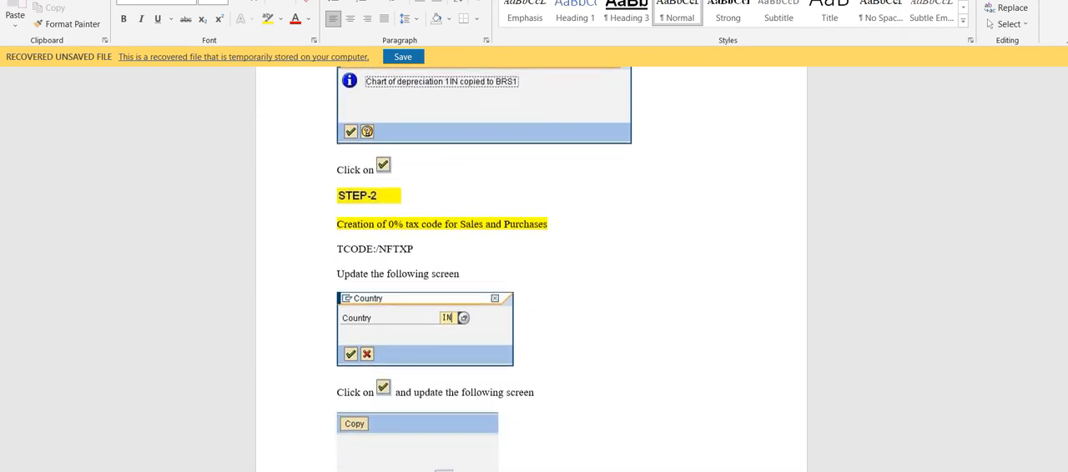
{"action": "scroll", "coordinate": [532, 271], "scroll_direction": "down", "scroll_amount": 2}
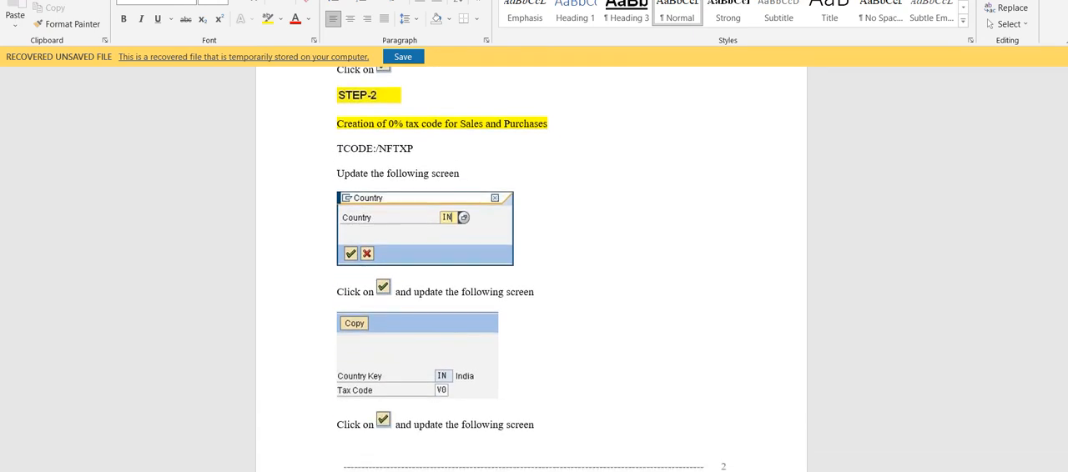
{"action": "scroll", "coordinate": [532, 271], "scroll_direction": "down", "scroll_amount": 5}
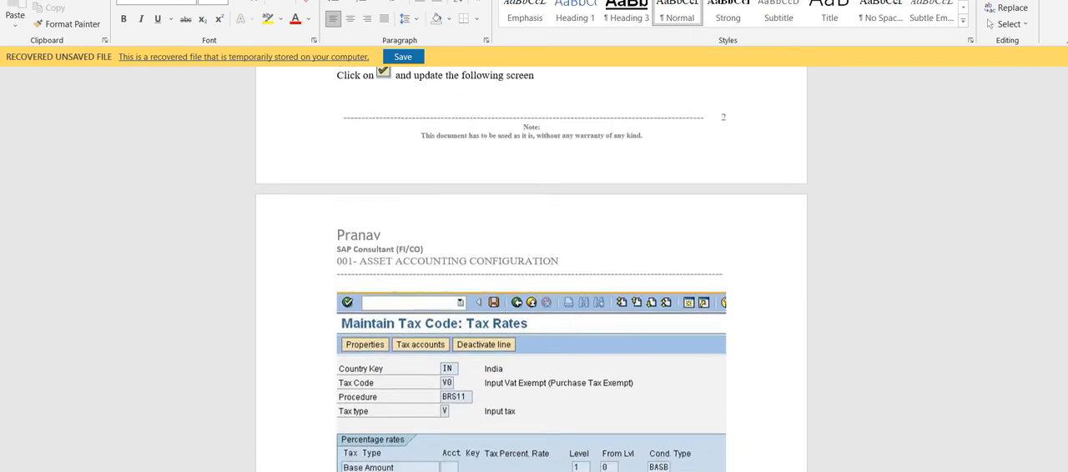
{"action": "scroll", "coordinate": [731, 134], "scroll_direction": "down", "scroll_amount": 1}
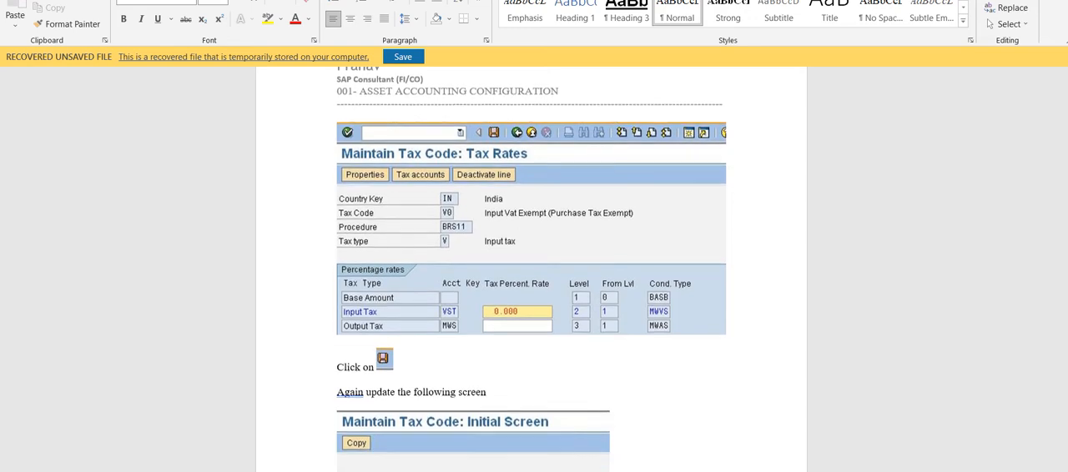
{"action": "scroll", "coordinate": [731, 133], "scroll_direction": "down", "scroll_amount": 5}
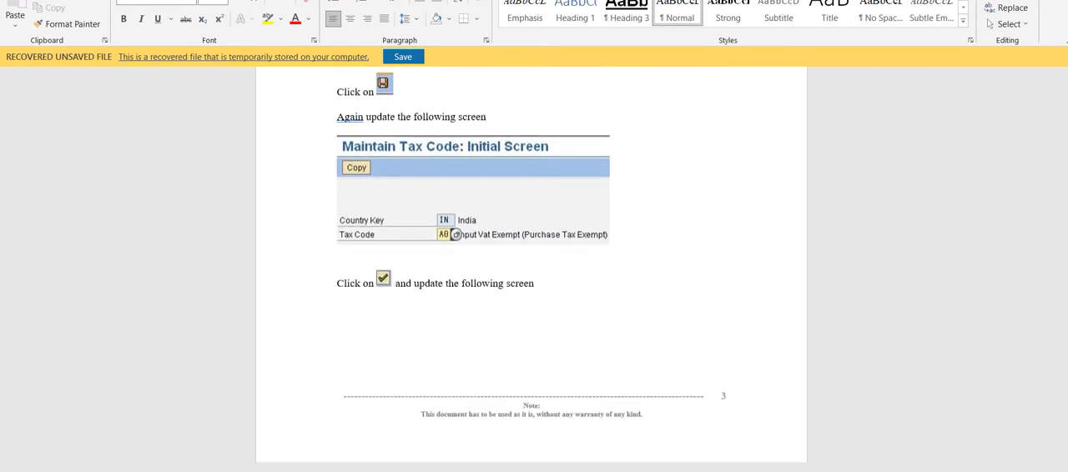
{"action": "scroll", "coordinate": [532, 272], "scroll_direction": "down", "scroll_amount": 5}
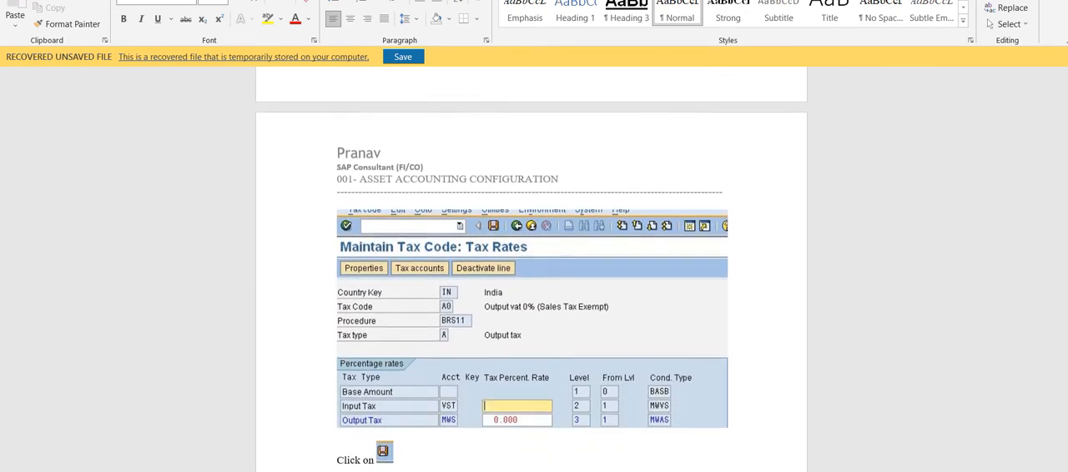
{"action": "scroll", "coordinate": [532, 271], "scroll_direction": "down", "scroll_amount": 3}
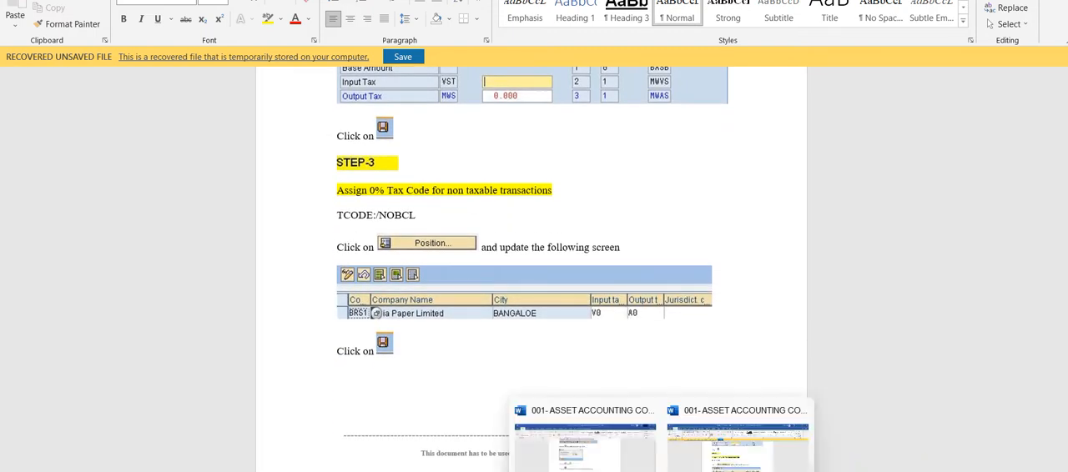
{"action": "left_click", "coordinate": [693, 421]}
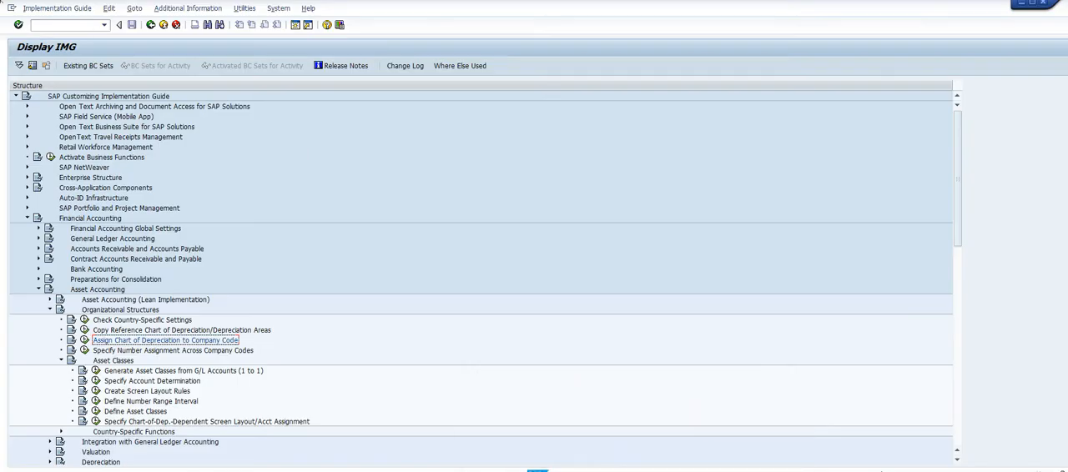
Run transaction OBCL and locate company code 2104 to check its input and output tax codes for non-taxable transactions
{"action": "left_click", "coordinate": [73, 24]}
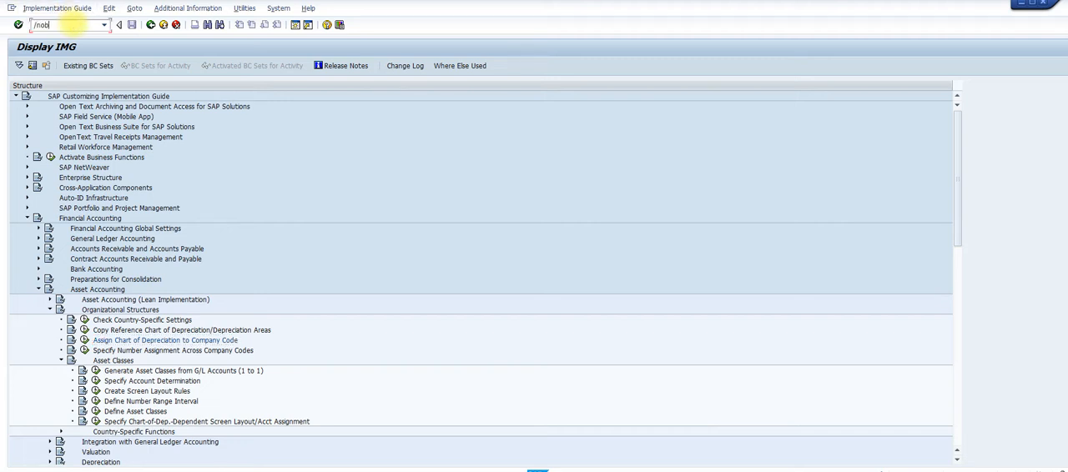
{"action": "type", "text": "/nobc"}
{"action": "key", "text": "Return"}
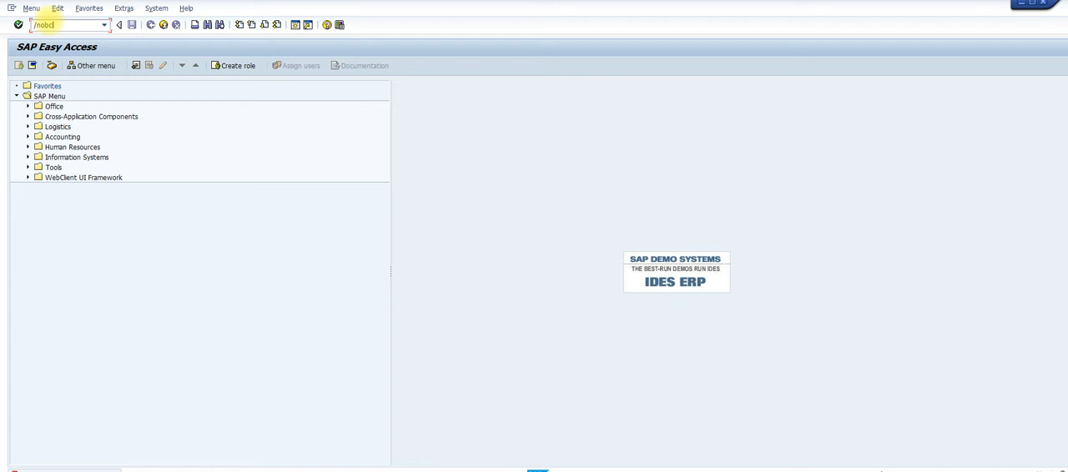
{"action": "key", "text": "Return"}
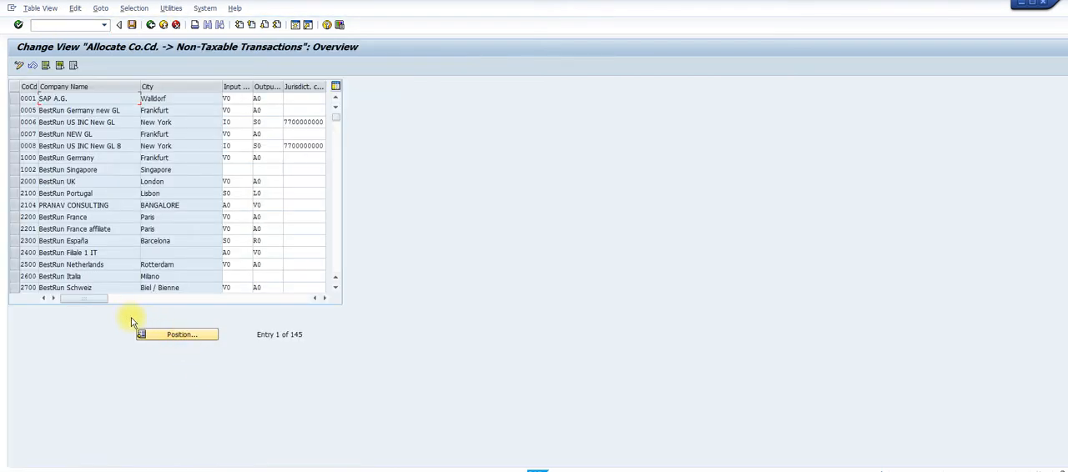
{"action": "left_click", "coordinate": [173, 336]}
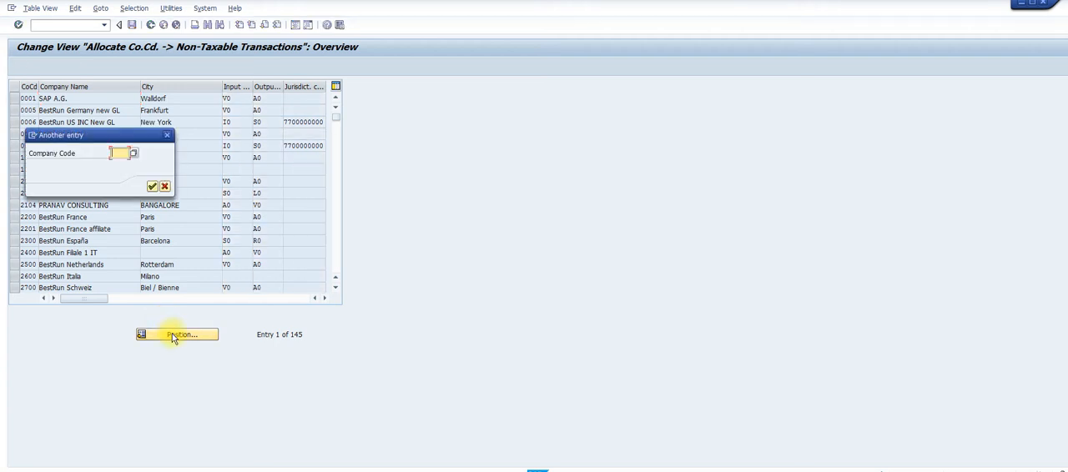
{"action": "type", "text": "2104"}
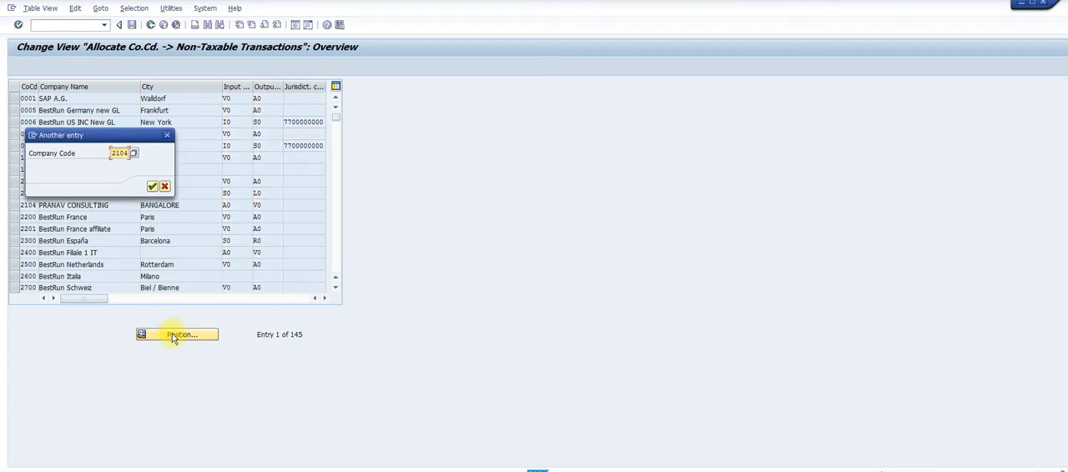
{"action": "key", "text": "Return"}
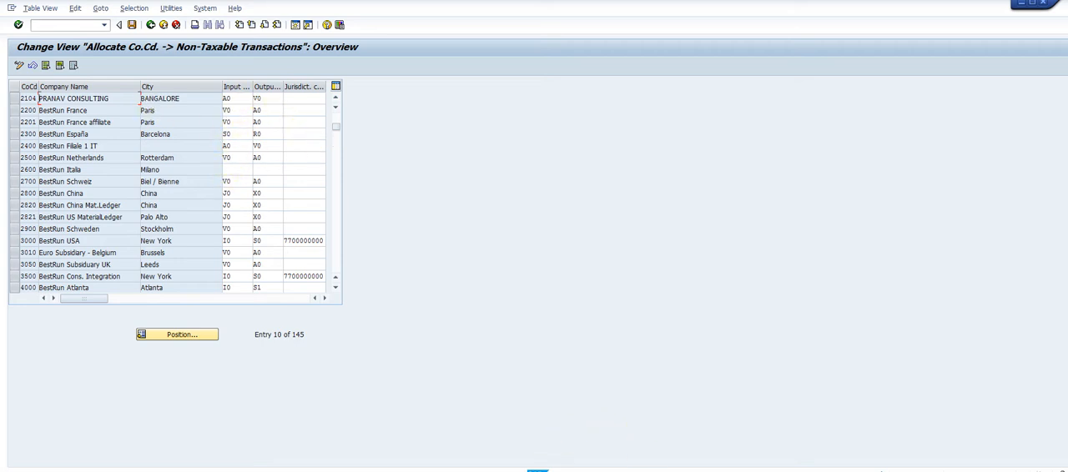
Switch to the Word guide, read the chart of depreciation assignment and account determination instructions in Steps 4 and 5, and return to SAP
{"action": "mouse_move", "coordinate": [655, 471]}
{"action": "left_click", "coordinate": [719, 458]}
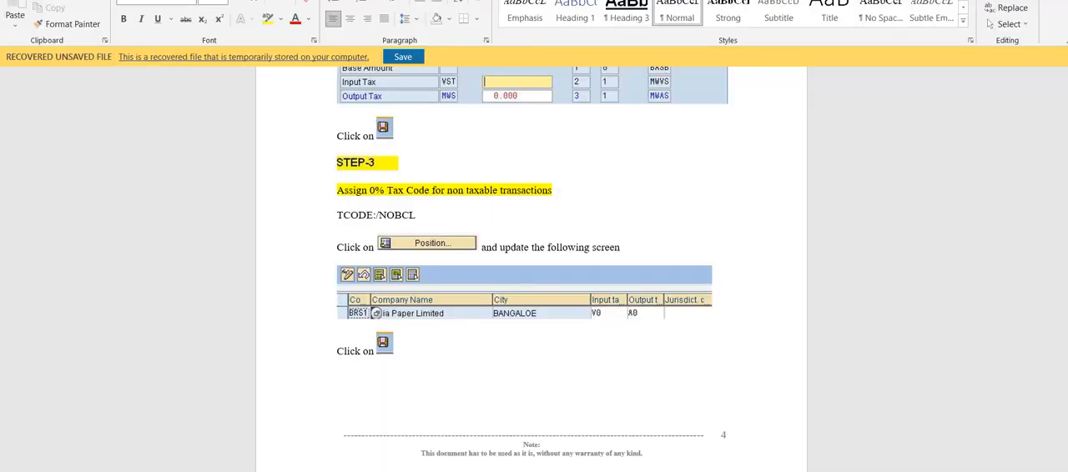
{"action": "scroll", "coordinate": [531, 267], "scroll_direction": "down", "scroll_amount": 5}
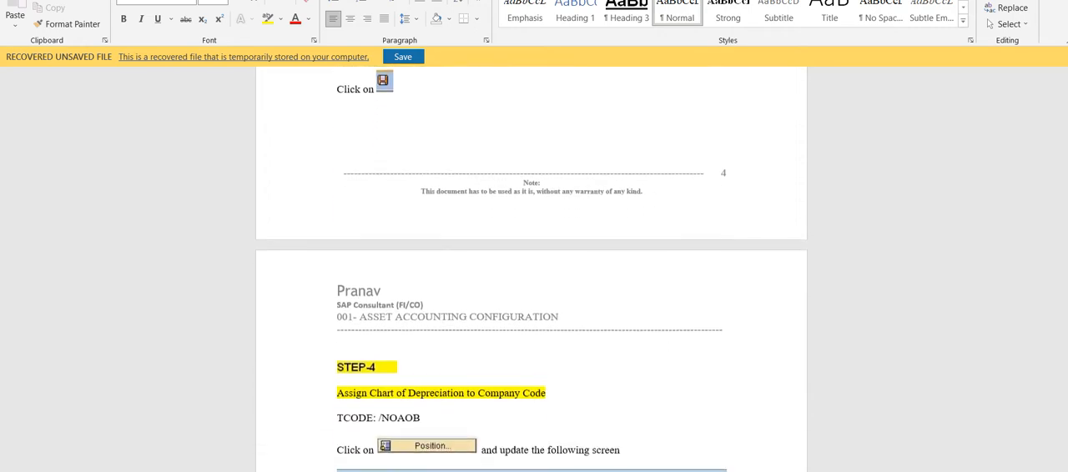
{"action": "scroll", "coordinate": [538, 238], "scroll_direction": "down", "scroll_amount": 5}
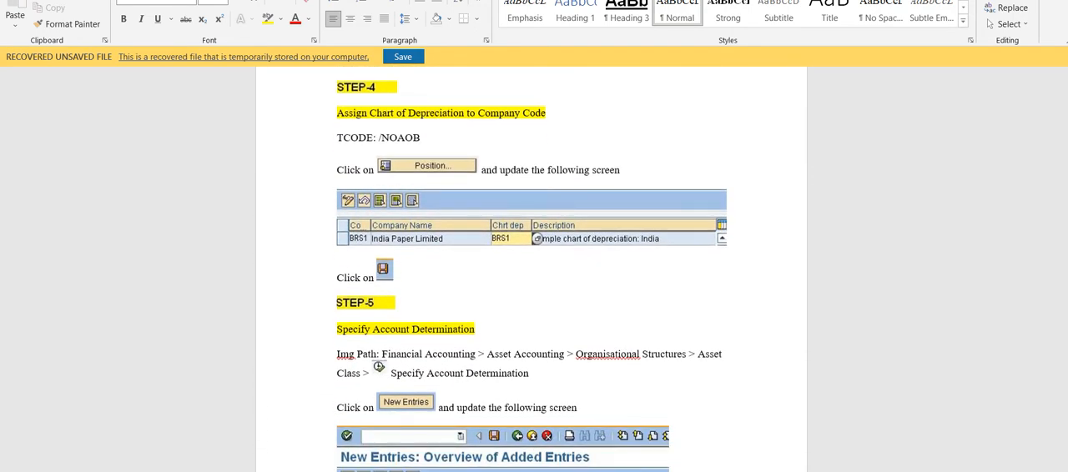
{"action": "scroll", "coordinate": [531, 267], "scroll_direction": "down", "scroll_amount": 3}
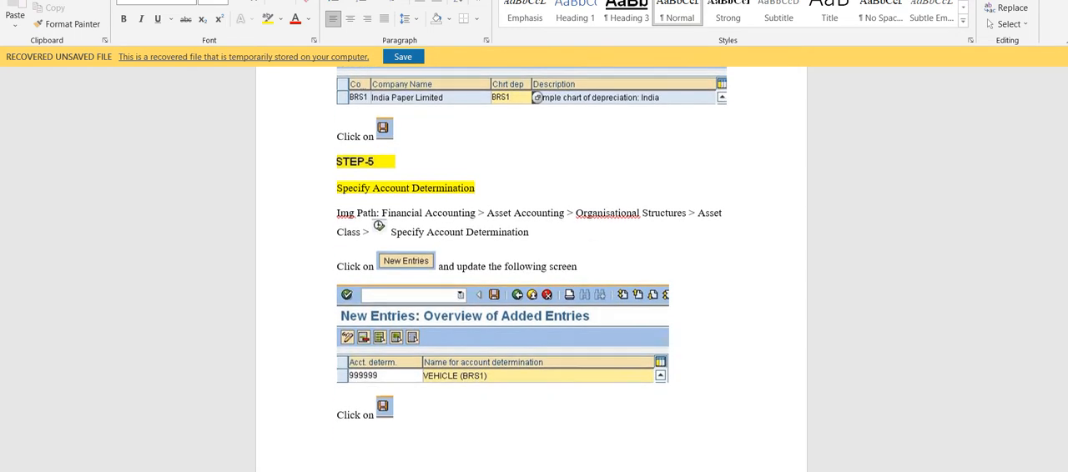
{"action": "scroll", "coordinate": [531, 267], "scroll_direction": "down", "scroll_amount": 2}
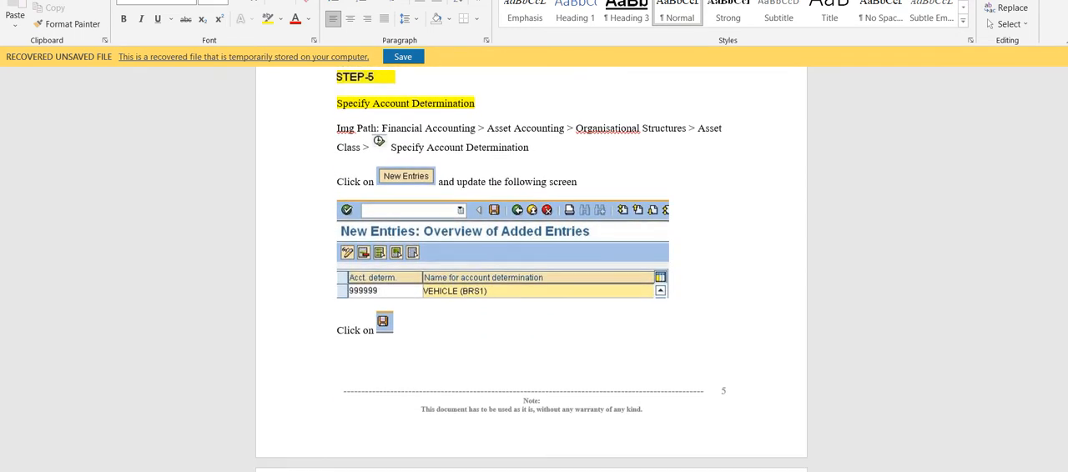
{"action": "scroll", "coordinate": [530, 267], "scroll_direction": "down", "scroll_amount": 1}
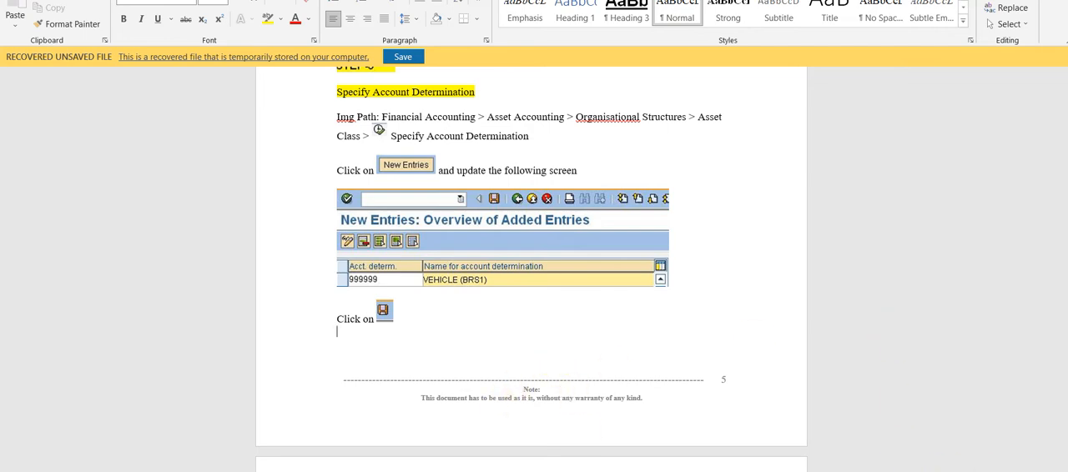
{"action": "left_click", "coordinate": [670, 449]}
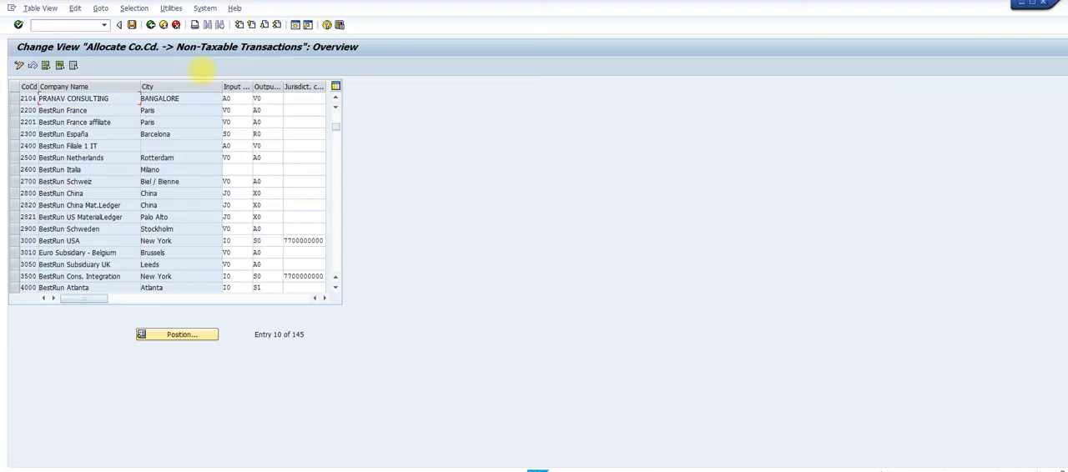
Leave the tax code allocation, run SPRO, and open Specify Account Determination under Asset Accounting's organizational structures and asset classes in the reference IMG
{"action": "left_click", "coordinate": [151, 25]}
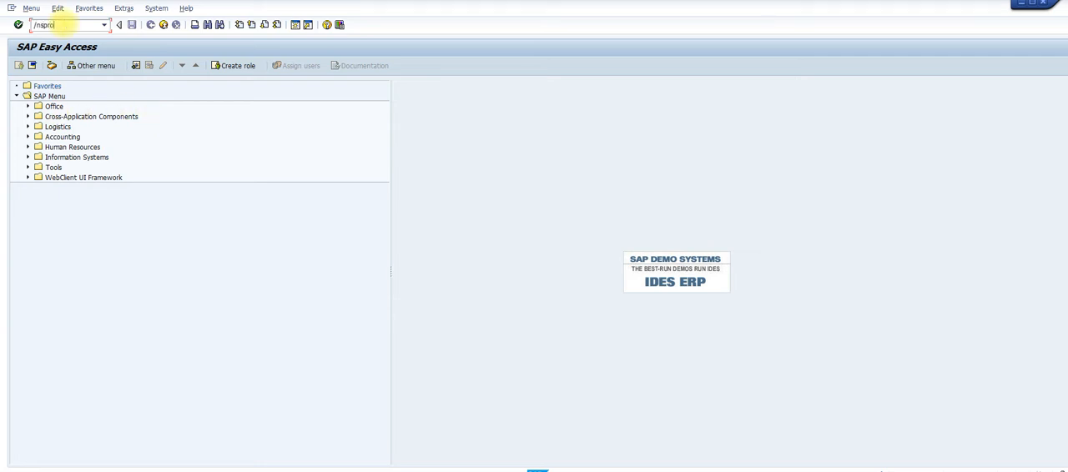
{"action": "key", "text": "Return"}
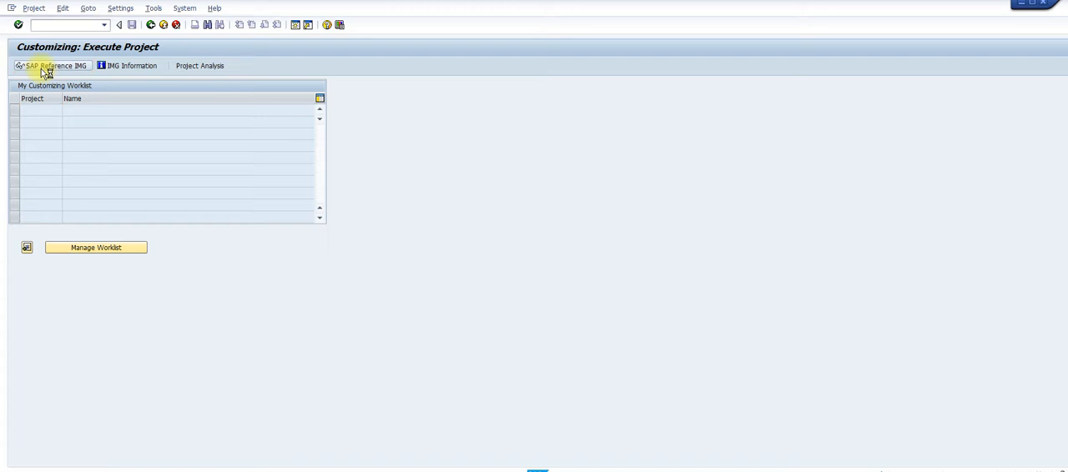
{"action": "left_click", "coordinate": [44, 69]}
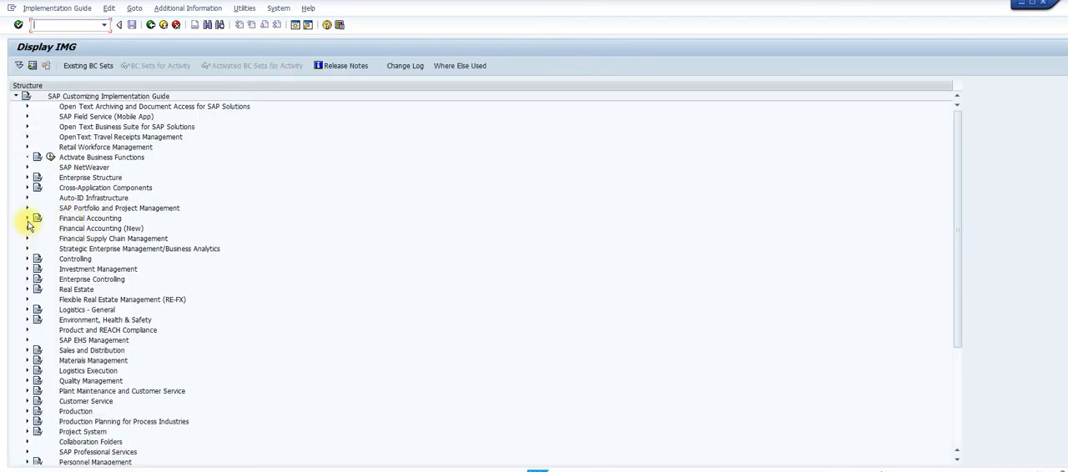
{"action": "left_click", "coordinate": [27, 220]}
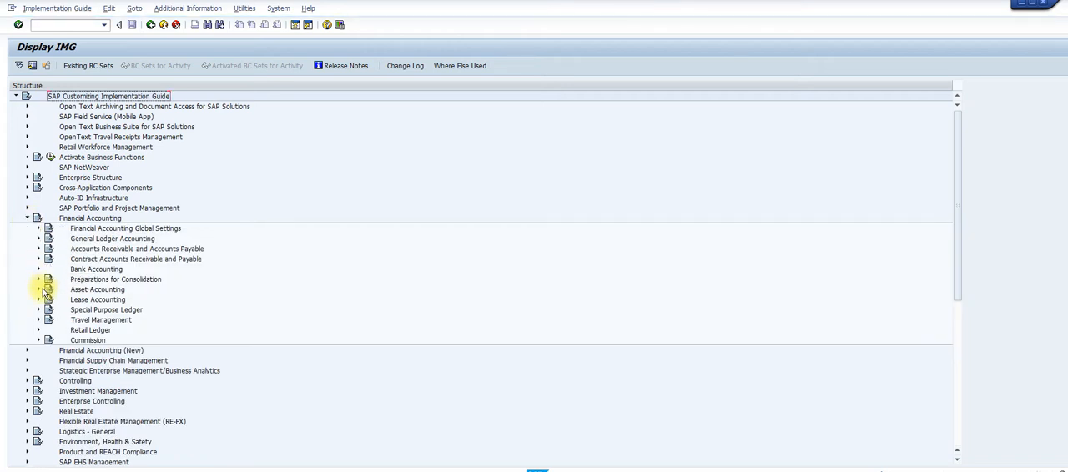
{"action": "left_click", "coordinate": [39, 290]}
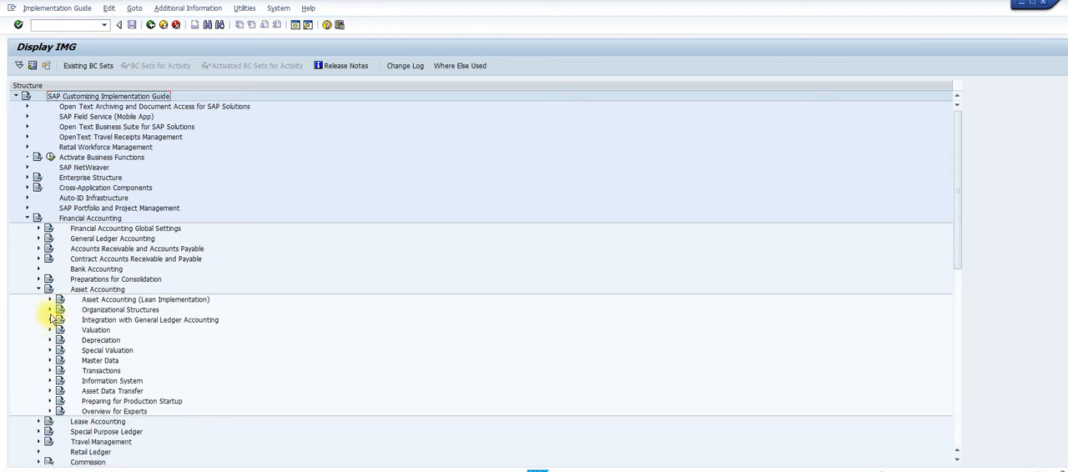
{"action": "left_click", "coordinate": [49, 310]}
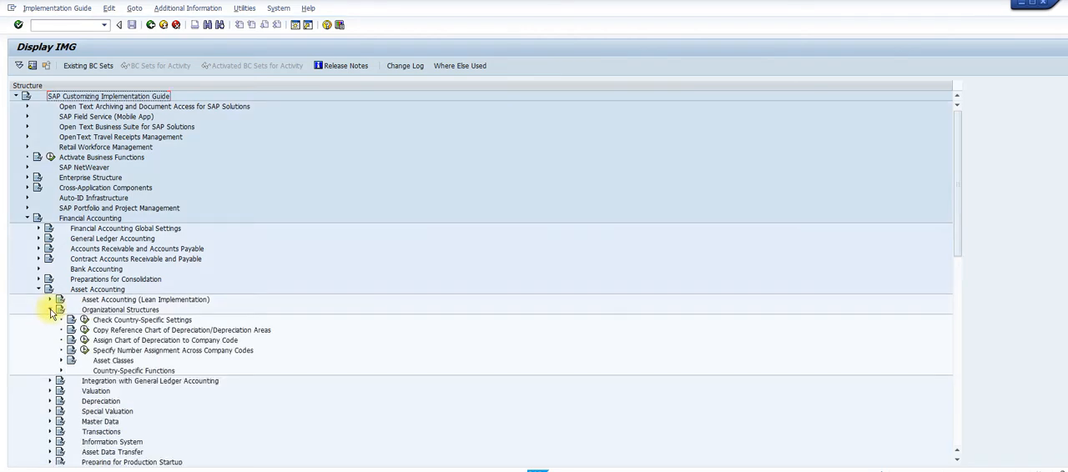
{"action": "left_click", "coordinate": [61, 361]}
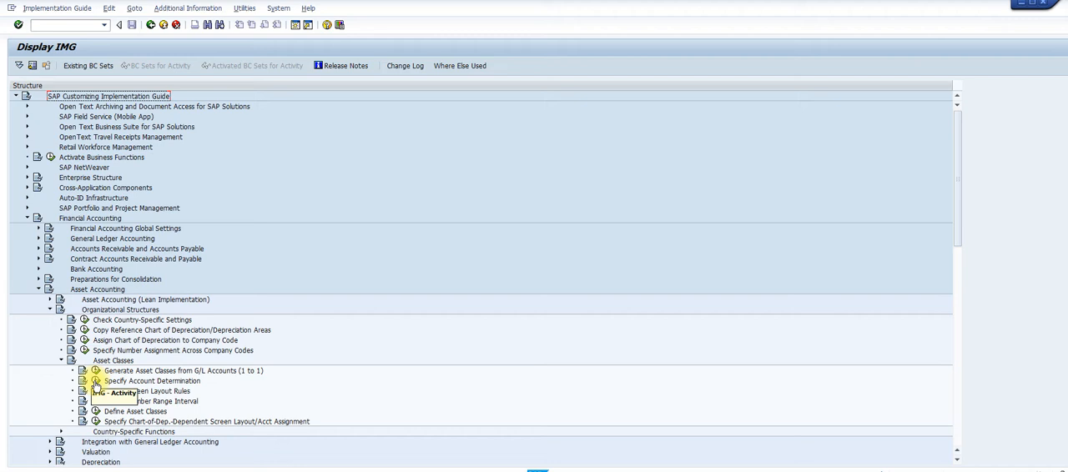
{"action": "left_click", "coordinate": [96, 382]}
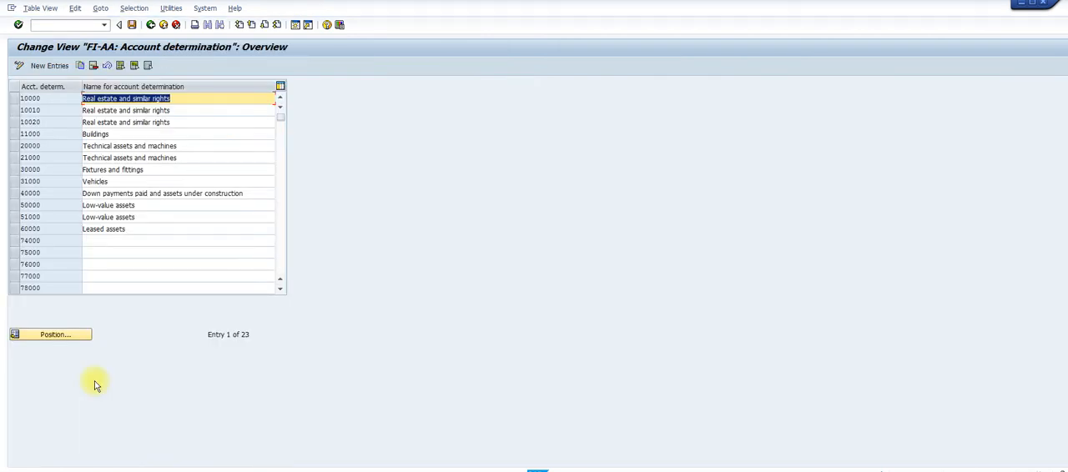
Add a new account determination entry with key 2104BU and name BUIDLING (2104)
{"action": "left_click", "coordinate": [50, 66]}
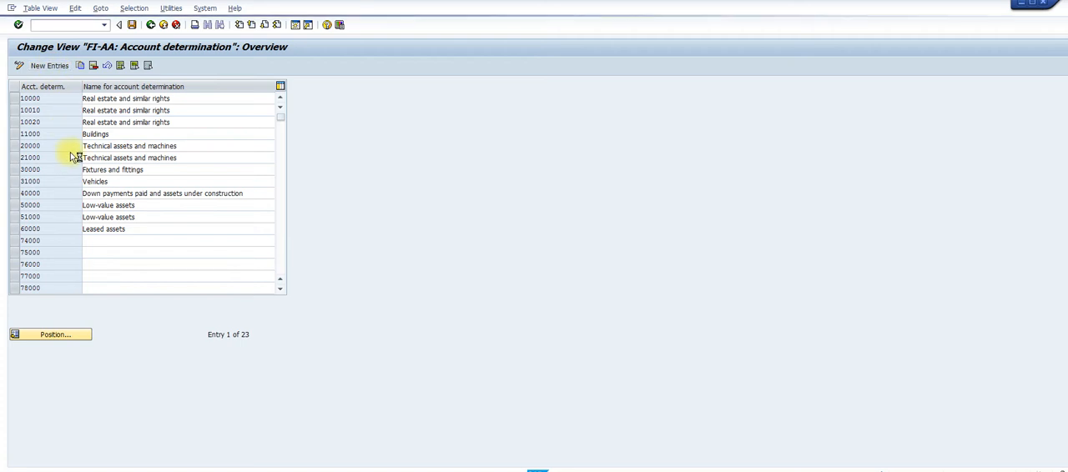
{"action": "type", "text": "210"}
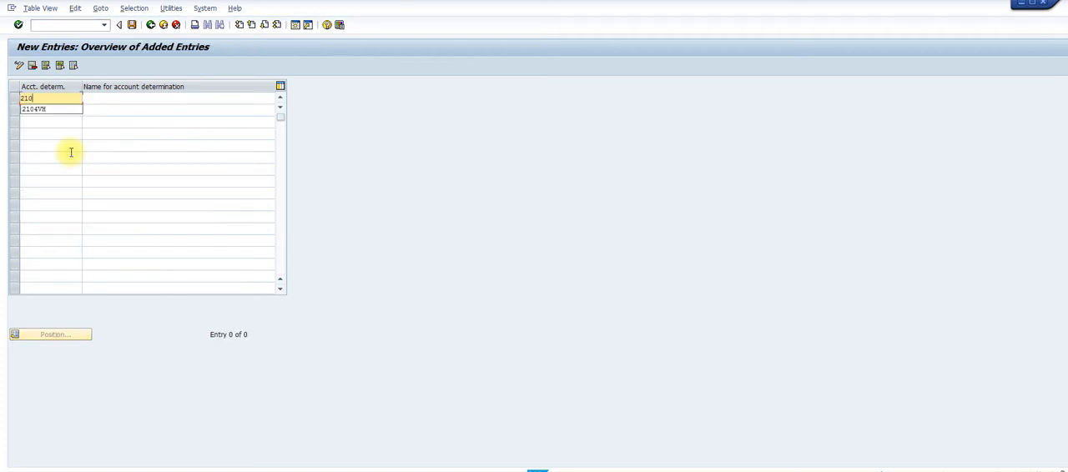
{"action": "type", "text": "4b"}
{"action": "key", "text": "BackSpace"}
{"action": "type", "text": "BU"}
{"action": "key", "text": "Tab"}
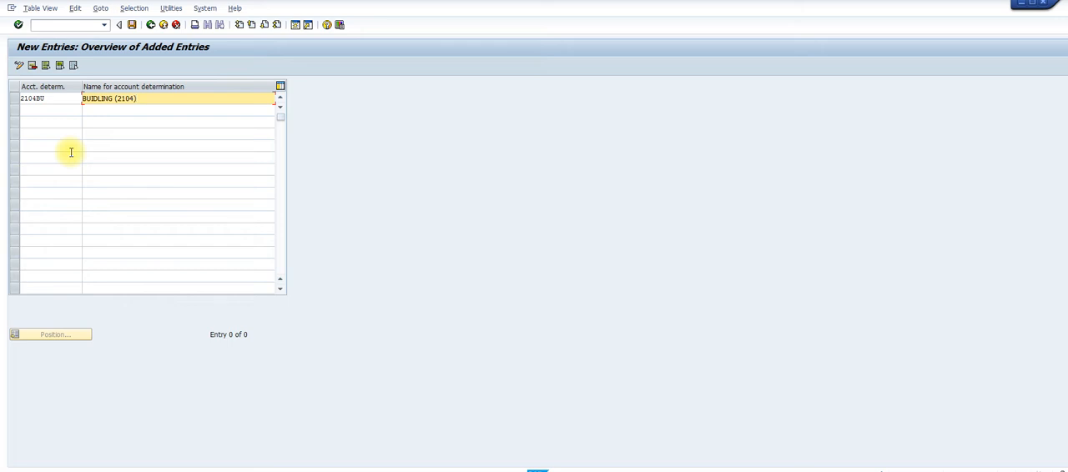
Try to save the new account determination entry, view the connection error details and dismiss them
{"action": "key", "text": "ctrl+s"}
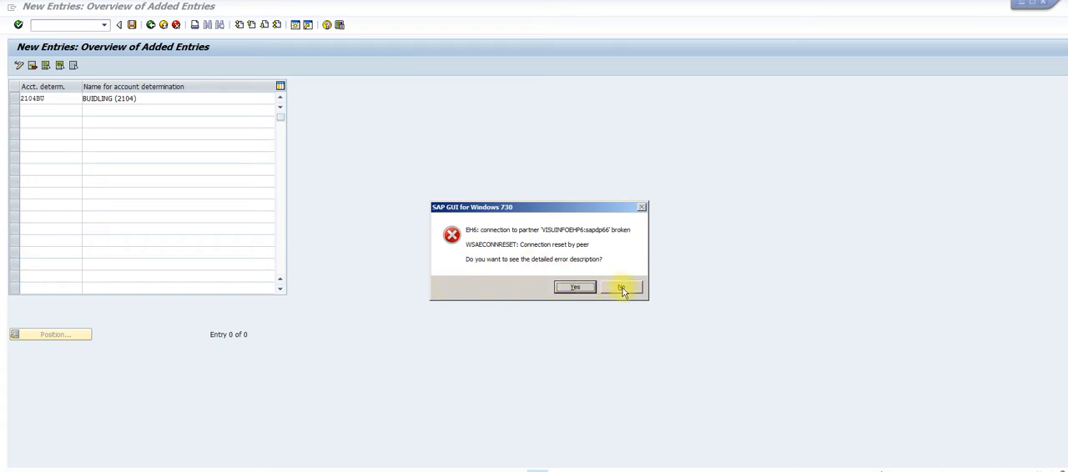
{"action": "left_click", "coordinate": [581, 288]}
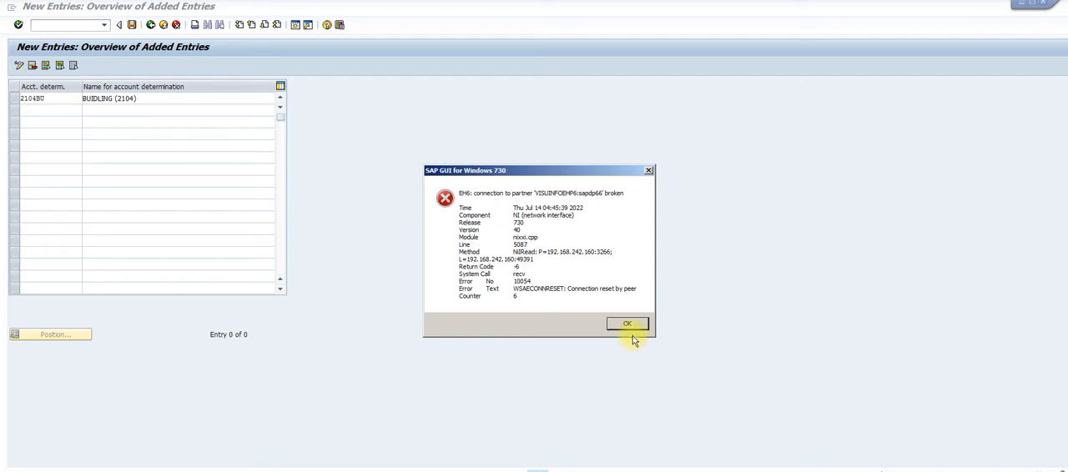
{"action": "left_click", "coordinate": [628, 325]}
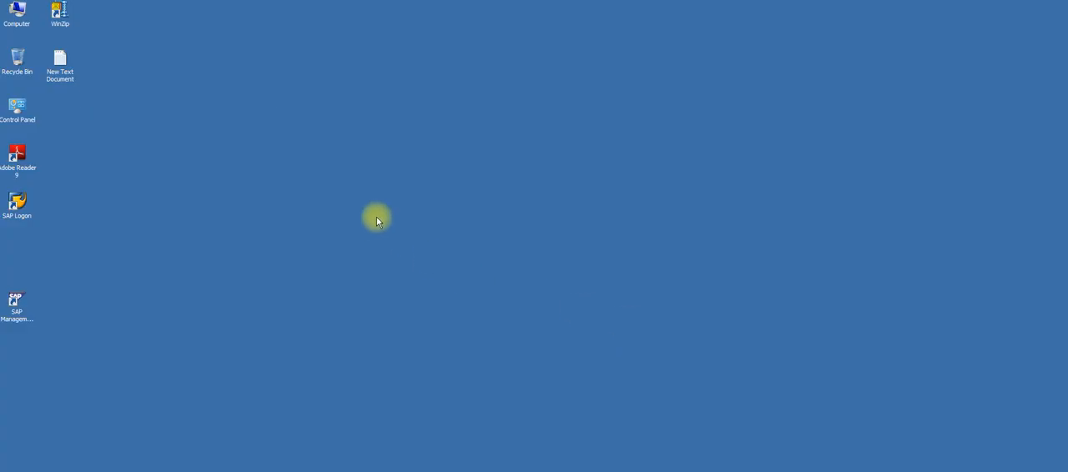
Restart SAP Logon from the desktop and log on to client 800 with the user name and account password
{"action": "left_click", "coordinate": [17, 207]}
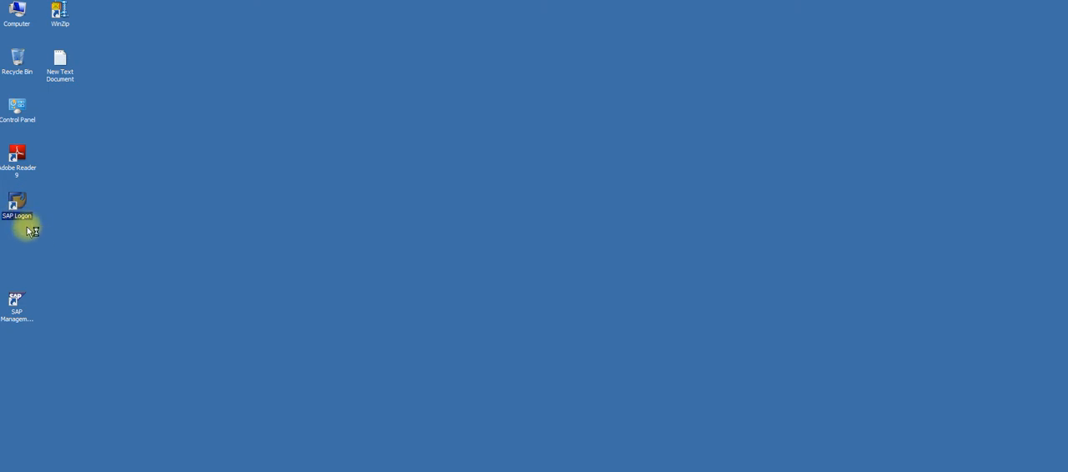
{"action": "double_click", "coordinate": [16, 211]}
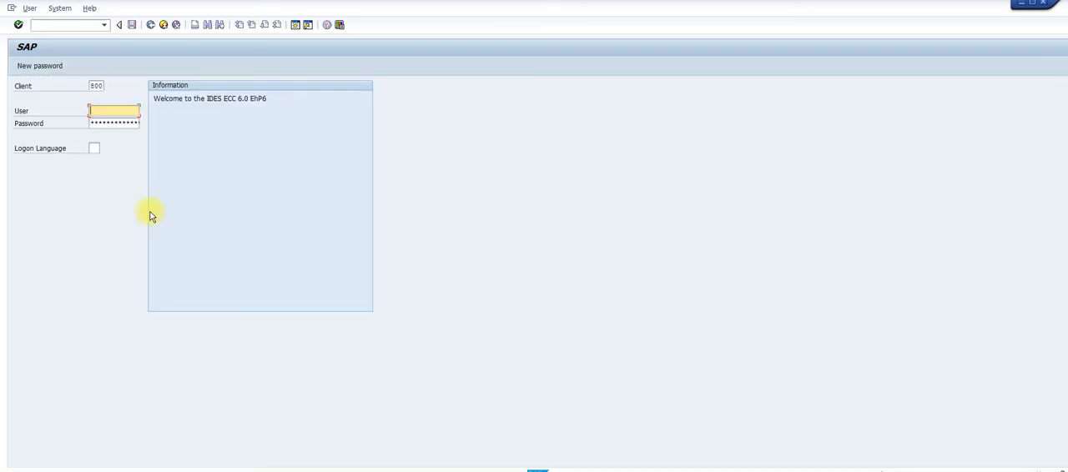
{"action": "type", "text": "sapuser"}
{"action": "key", "text": "Tab"}
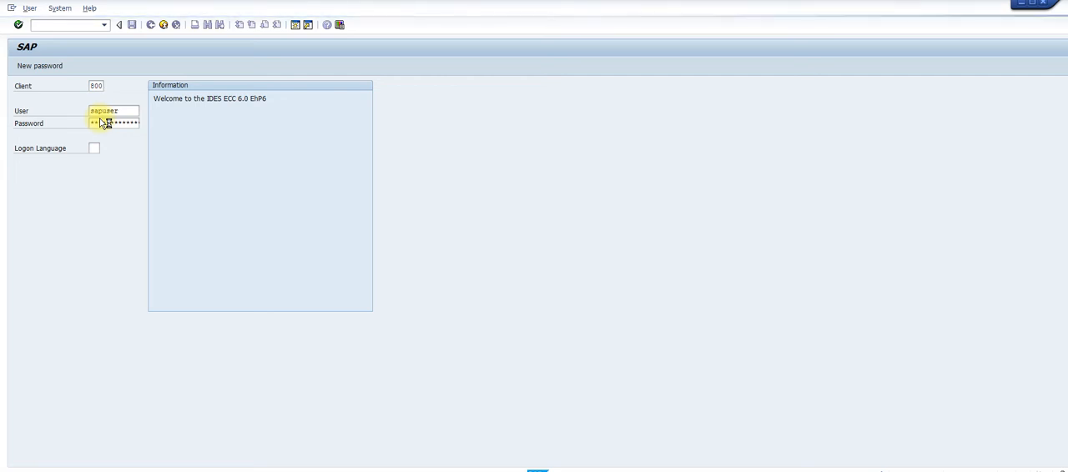
{"action": "key", "text": "Return"}
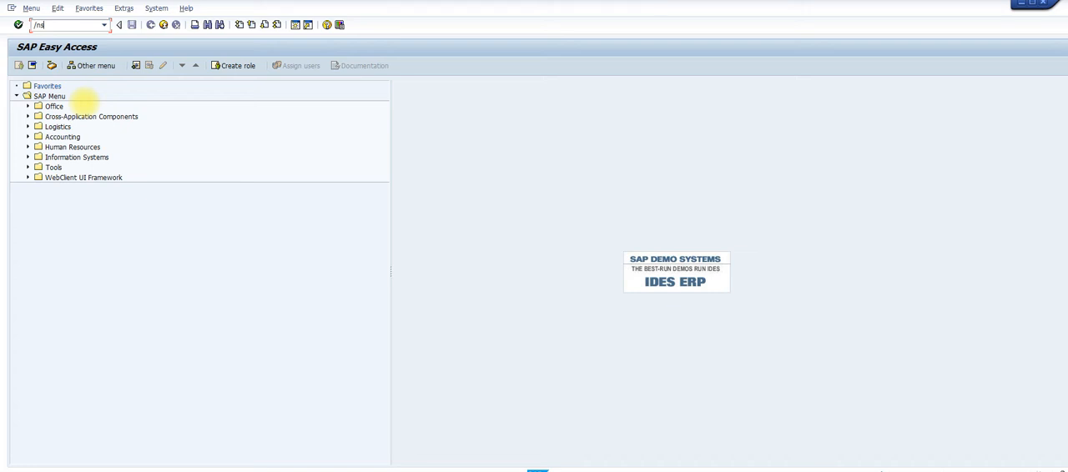
Run SPRO and open Specify Account Determination in the reference IMG under Financial Accounting (New), Asset Accounting, Organizational Structures, Asset Classes
{"action": "type", "text": "spro"}
{"action": "key", "text": "Return"}
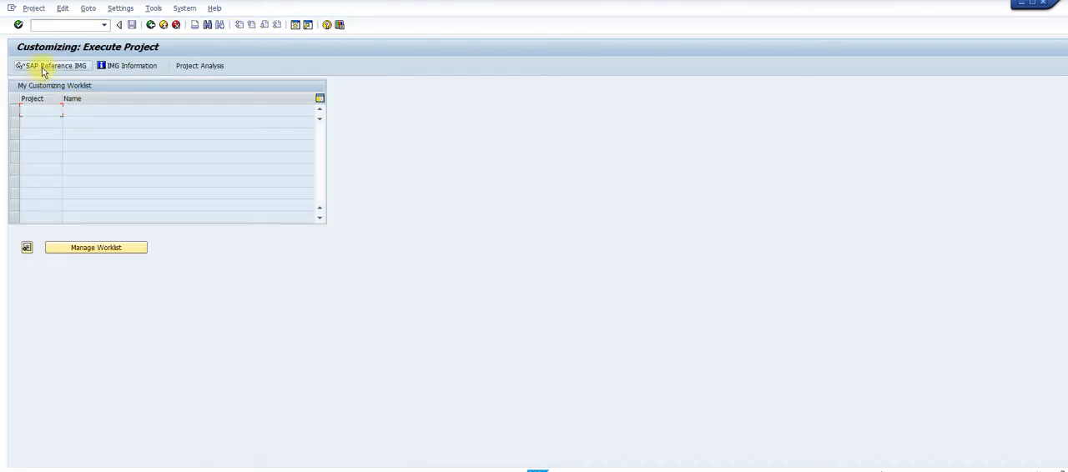
{"action": "left_click", "coordinate": [45, 66]}
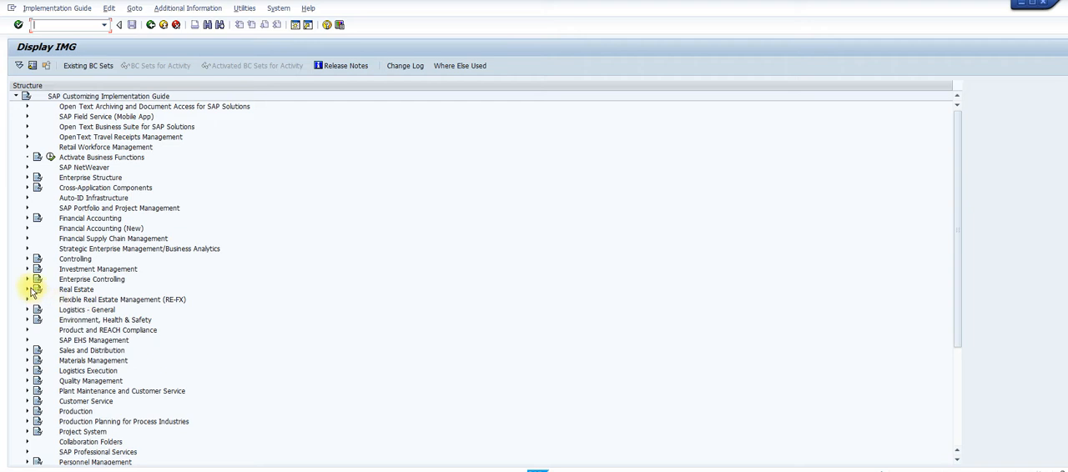
{"action": "left_click", "coordinate": [31, 232]}
{"action": "left_click", "coordinate": [29, 230]}
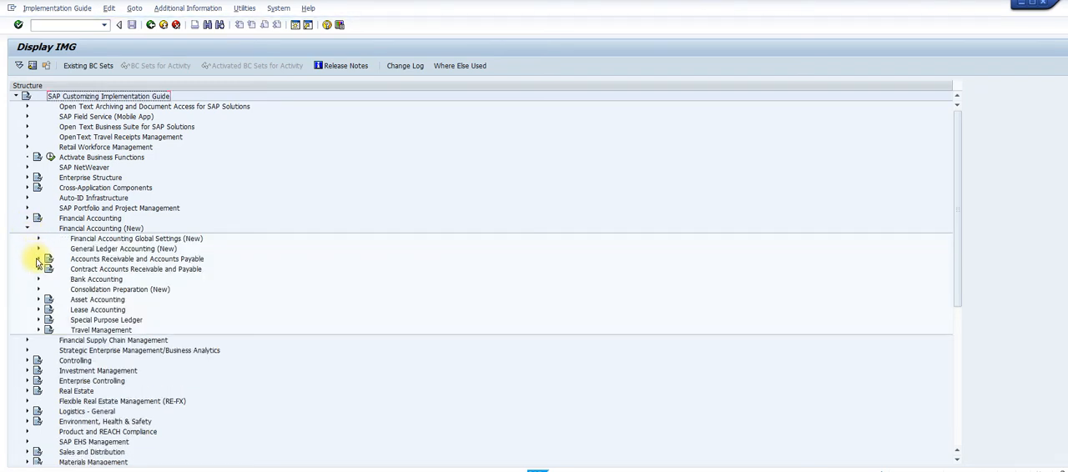
{"action": "left_click", "coordinate": [37, 300]}
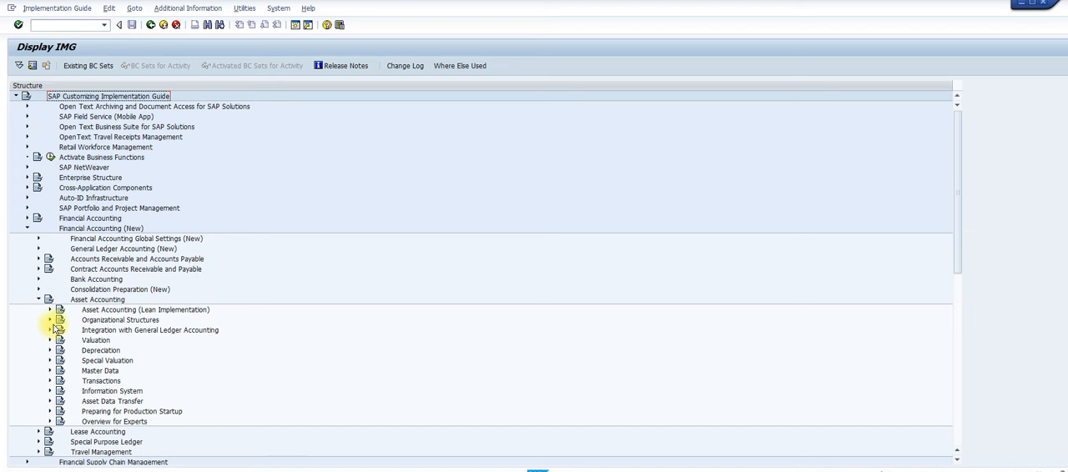
{"action": "left_click", "coordinate": [50, 322]}
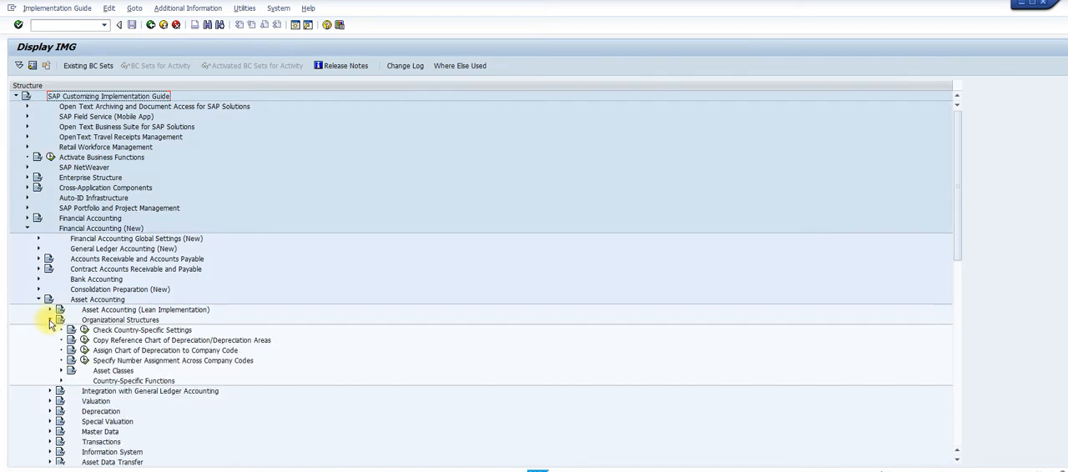
{"action": "left_click", "coordinate": [61, 372]}
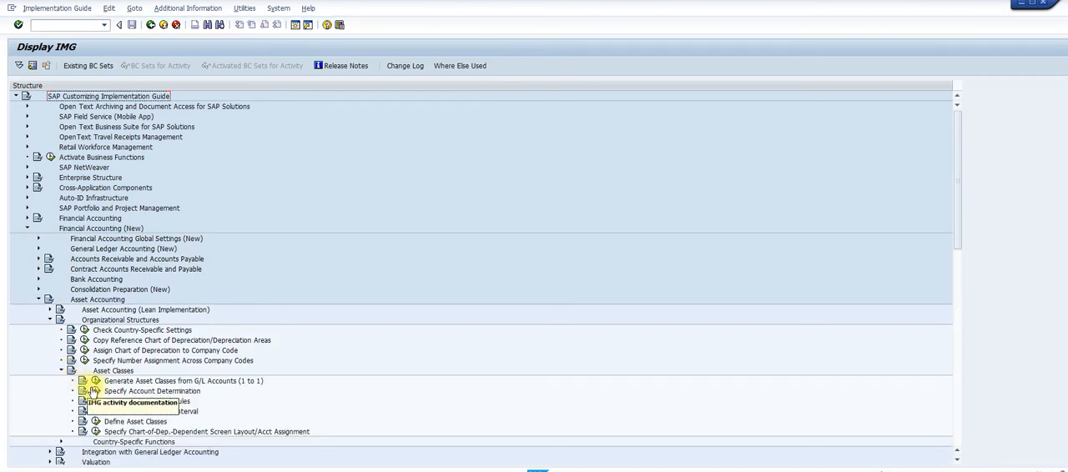
{"action": "left_click", "coordinate": [97, 392]}
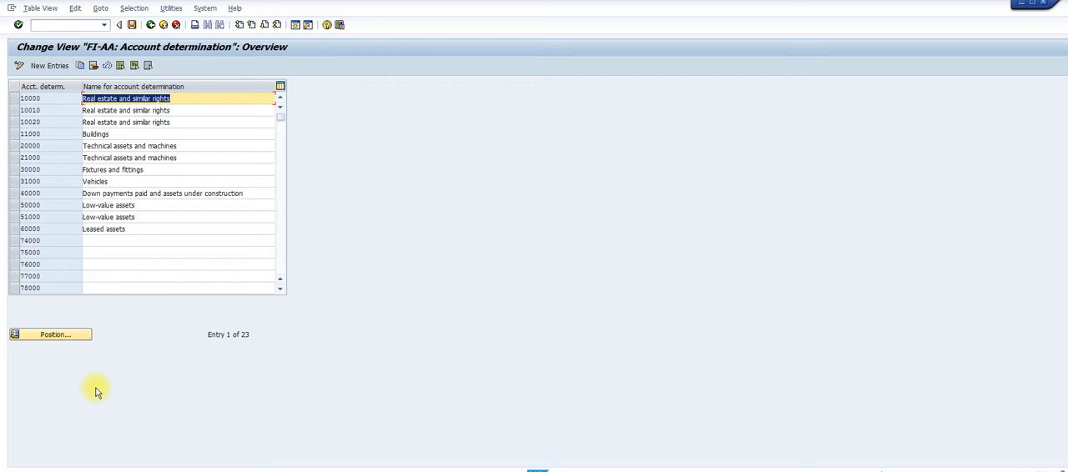
Create a new account determination entry with the key 2104BU
{"action": "left_click", "coordinate": [51, 66]}
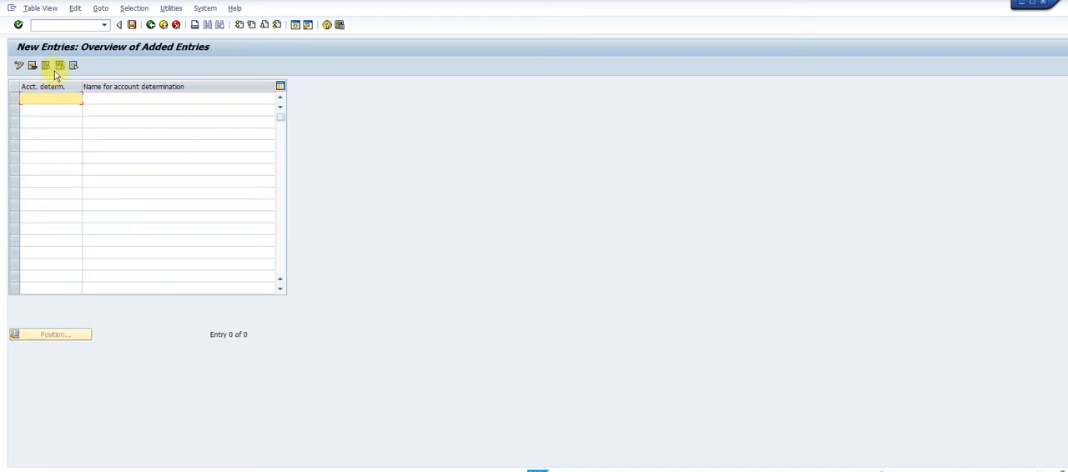
{"action": "type", "text": "2104bu"}
{"action": "key", "text": "BackSpace"}
{"action": "key", "text": "BackSpace"}
{"action": "type", "text": "B"}
{"action": "key", "text": "Tab"}
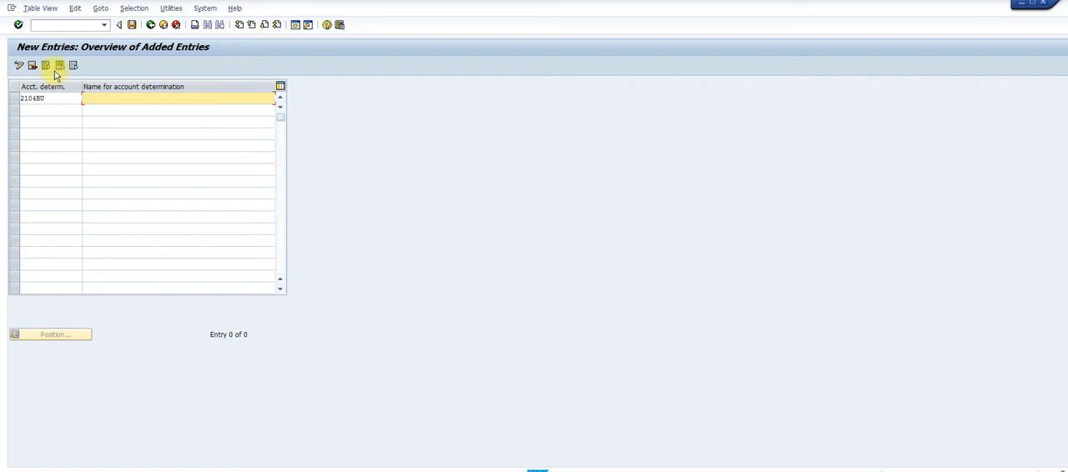
Name the 2104BU account determination BUILDING (2104) and save it to the proposed customizing request
{"action": "type", "text": "BUILDING (2104"}
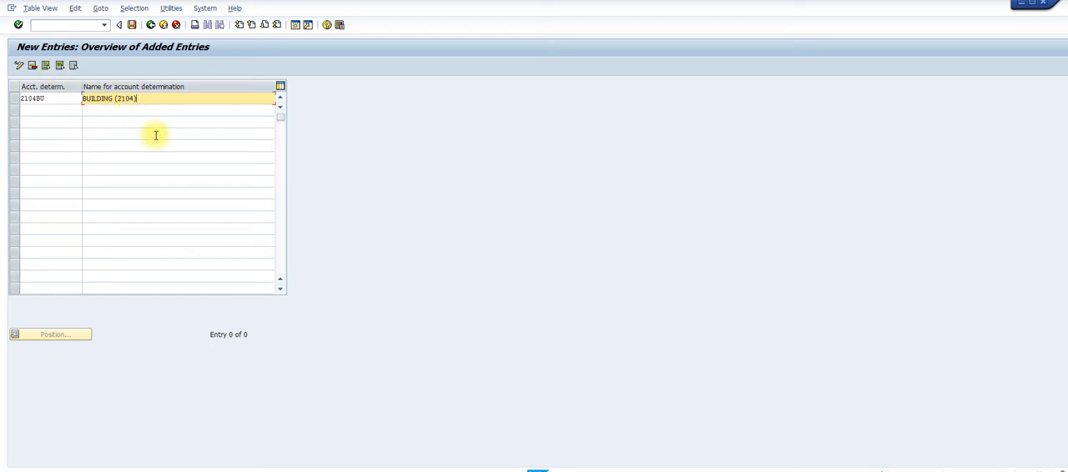
{"action": "left_click", "coordinate": [131, 24]}
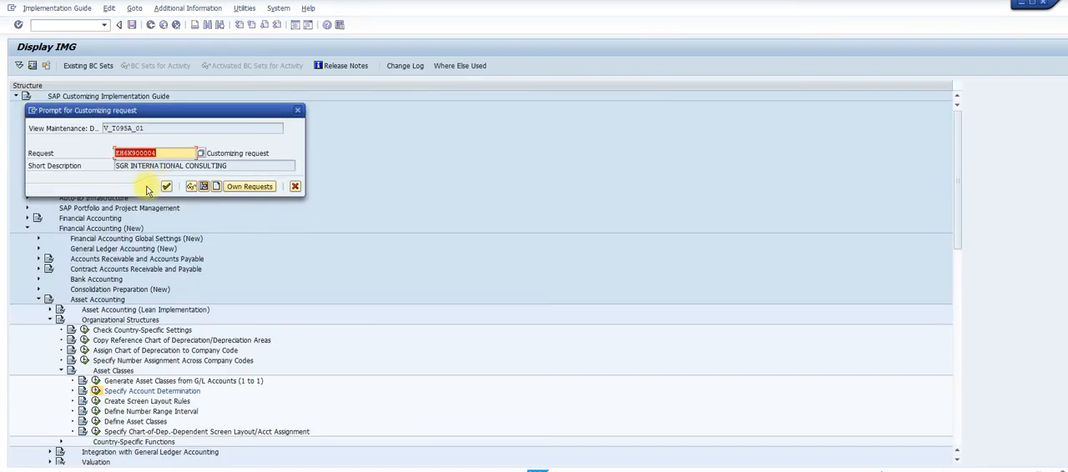
{"action": "left_click", "coordinate": [166, 186]}
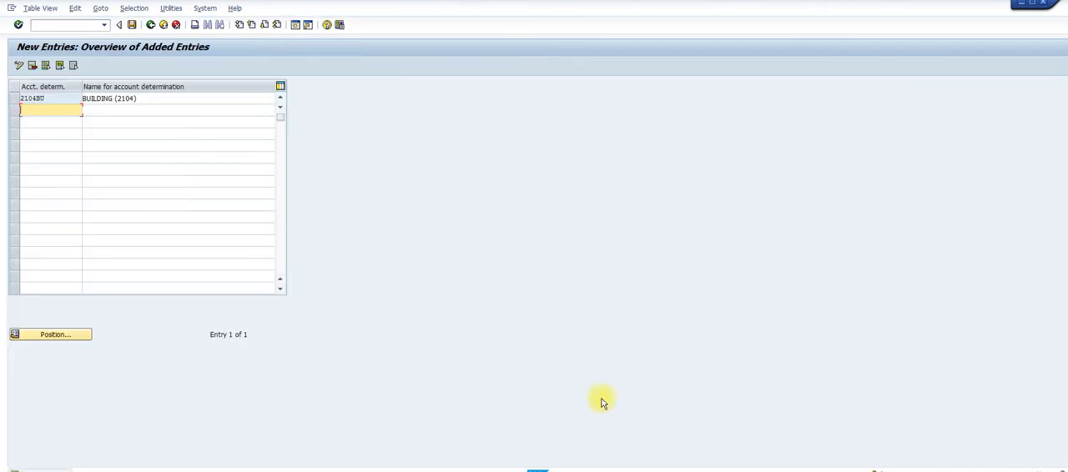
Switch to the Word guide, read the Step 6 instructions for creating screen layout rules, and return to SAP
{"action": "mouse_move", "coordinate": [661, 470]}
{"action": "left_click", "coordinate": [732, 450]}
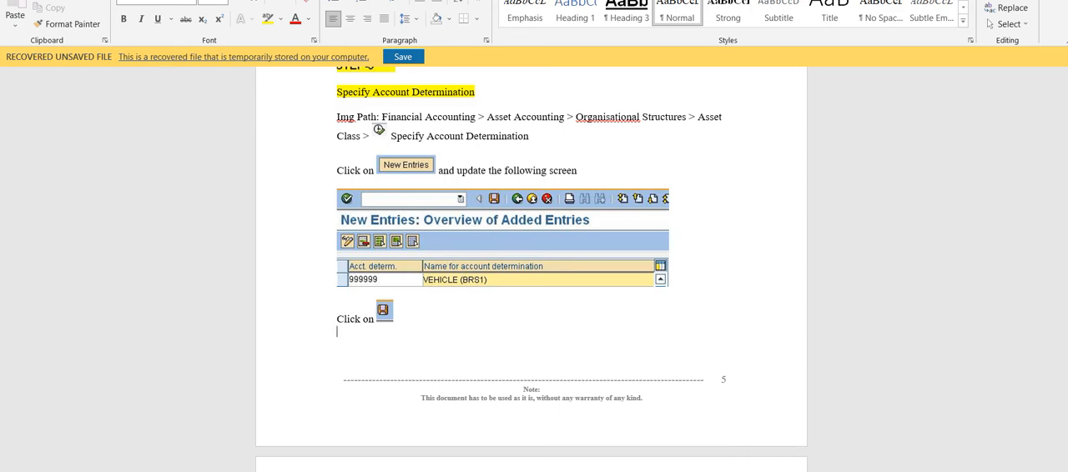
{"action": "scroll", "coordinate": [532, 261], "scroll_direction": "down", "scroll_amount": 5}
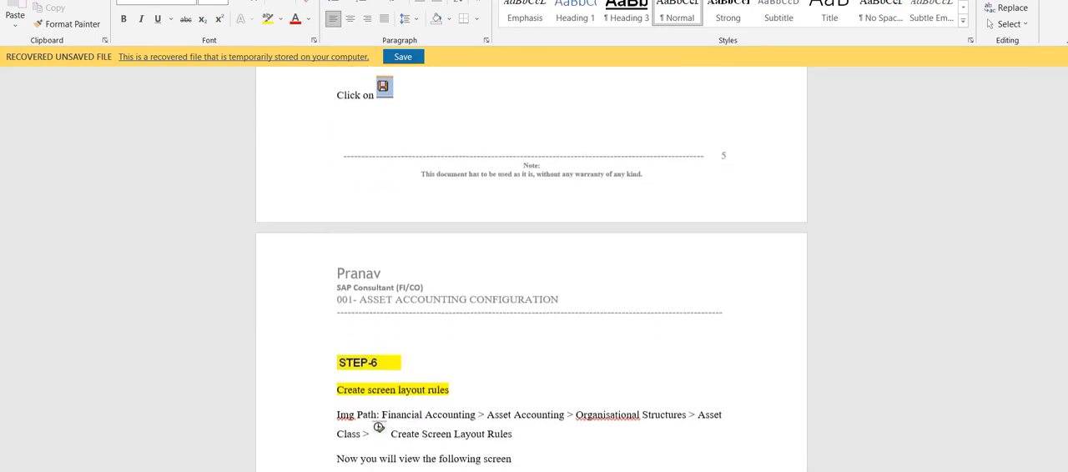
{"action": "scroll", "coordinate": [532, 261], "scroll_direction": "down", "scroll_amount": 5}
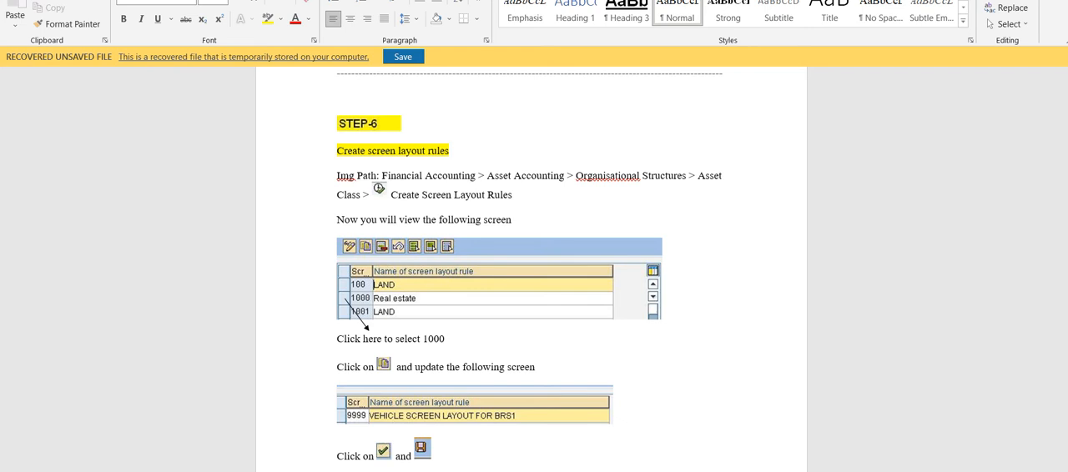
{"action": "scroll", "coordinate": [531, 261], "scroll_direction": "down", "scroll_amount": 1}
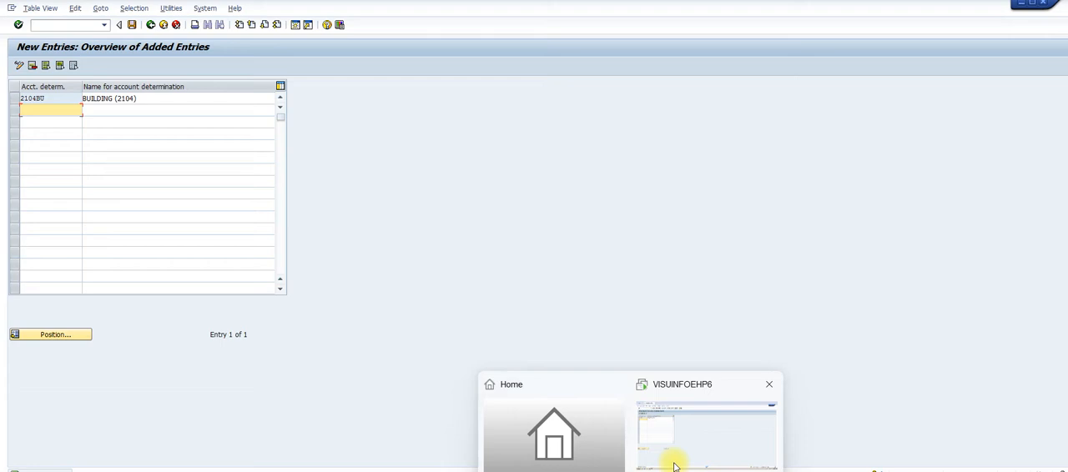
{"action": "left_click", "coordinate": [674, 465]}
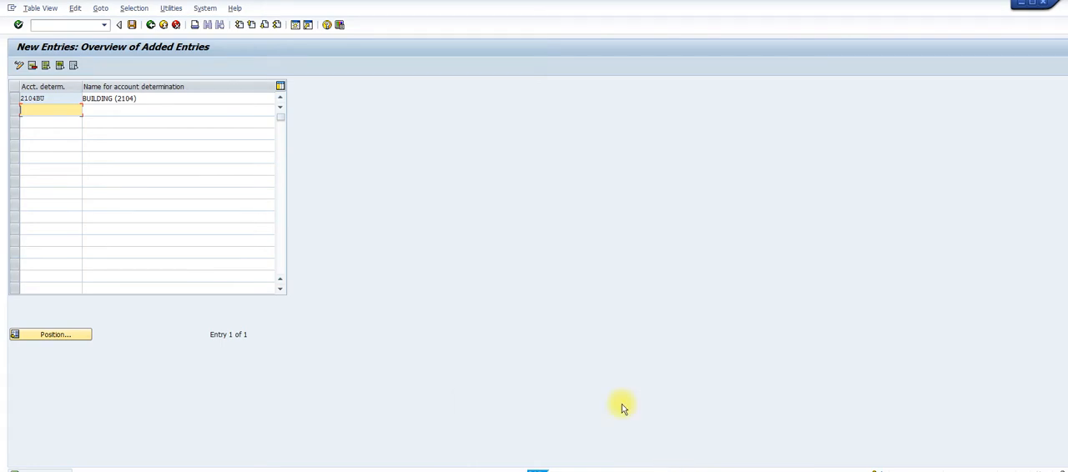
Leave the account determination view and open Create Screen Layout Rules under Asset Classes in the IMG
{"action": "left_click", "coordinate": [150, 24]}
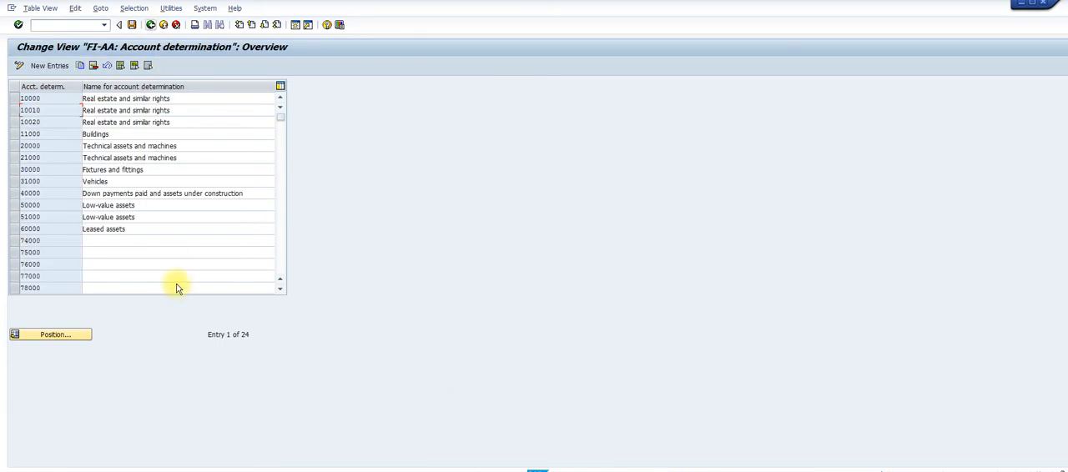
{"action": "left_click", "coordinate": [151, 24]}
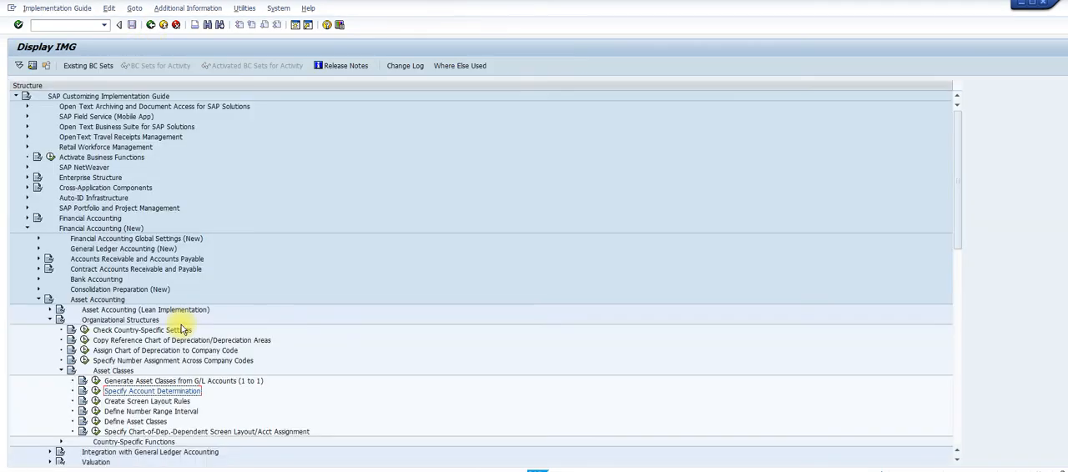
{"action": "left_click", "coordinate": [97, 404]}
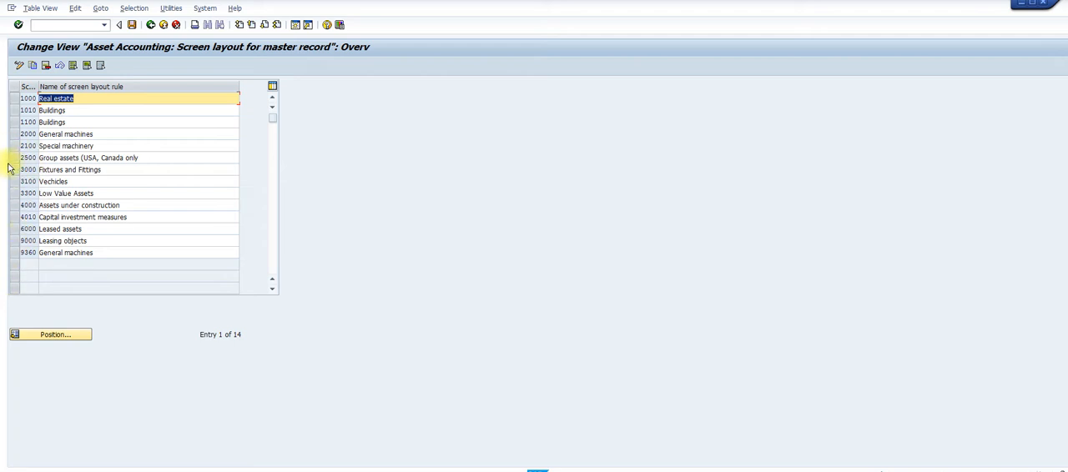
Rename screen layout rule 3100 to "Vechicles - Building" and save it to the proposed customizing request
{"action": "left_click", "coordinate": [81, 184]}
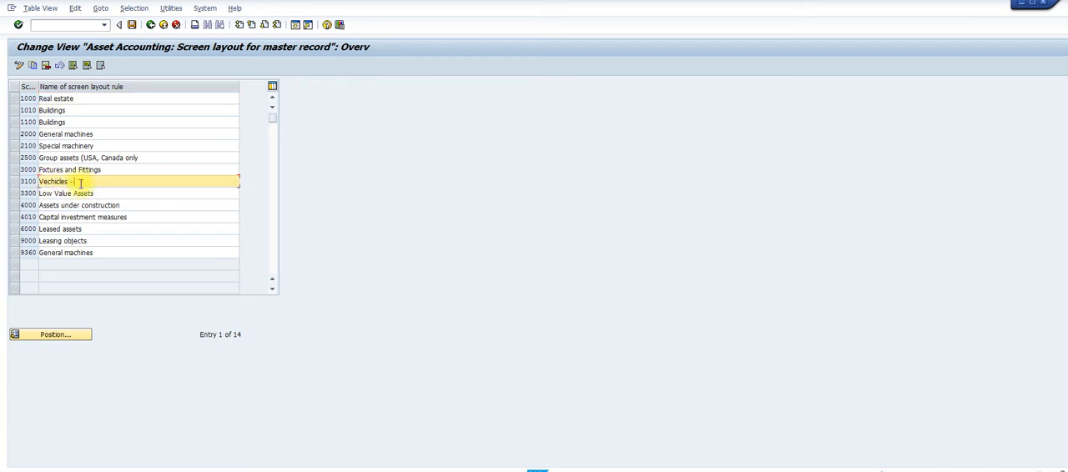
{"action": "type", "text": "- bUILDIN"}
{"action": "key", "text": "BackSpace"}
{"action": "key", "text": "BackSpace"}
{"action": "key", "text": "BackSpace"}
{"action": "key", "text": "BackSpace"}
{"action": "key", "text": "BackSpace"}
{"action": "left_click", "coordinate": [133, 25]}
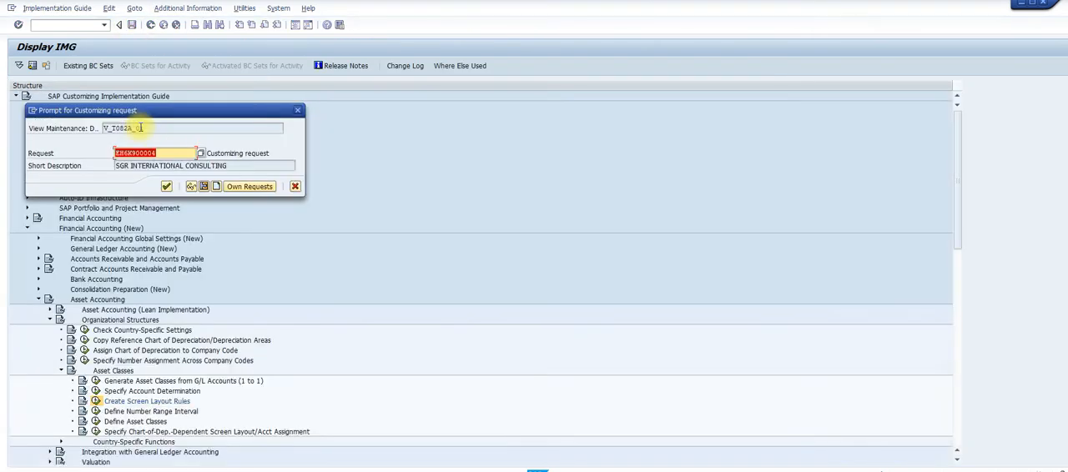
{"action": "left_click", "coordinate": [167, 187]}
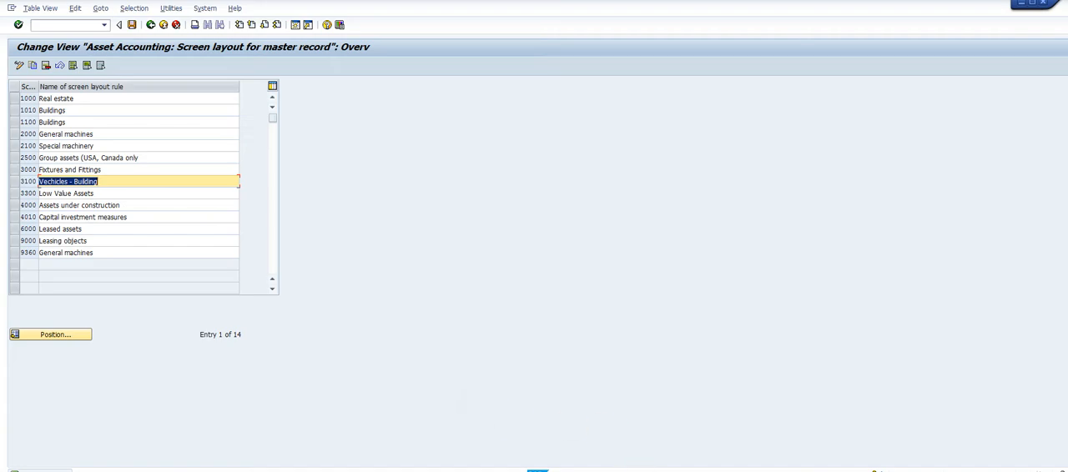
Switch to the Word guide, read the Step 7 instructions for defining number range intervals, and return to SAP
{"action": "mouse_move", "coordinate": [662, 469]}
{"action": "left_click", "coordinate": [738, 438]}
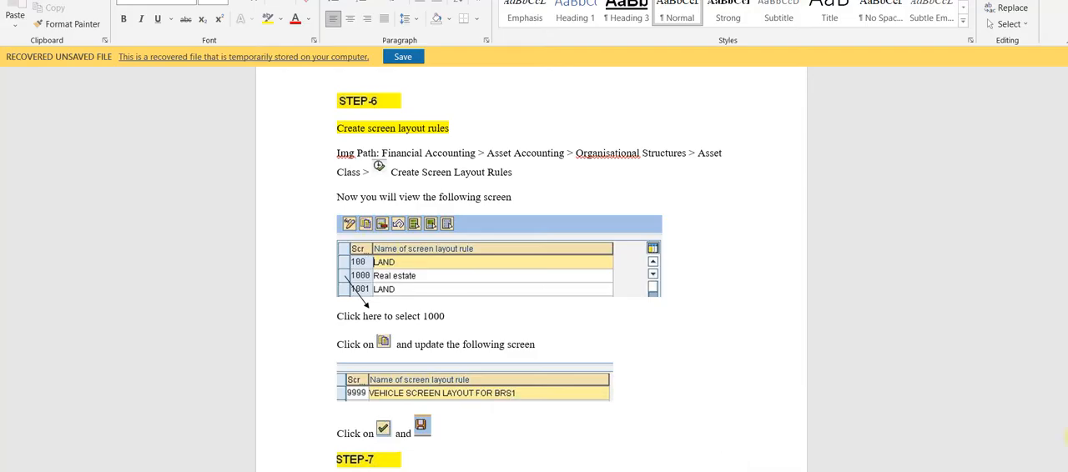
{"action": "scroll", "coordinate": [529, 275], "scroll_direction": "down", "scroll_amount": 5}
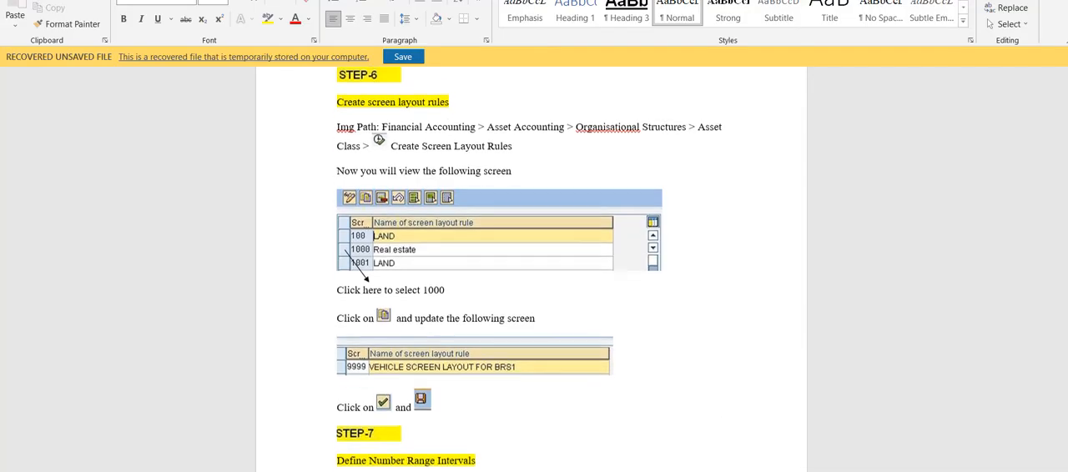
{"action": "scroll", "coordinate": [530, 275], "scroll_direction": "down", "scroll_amount": 1}
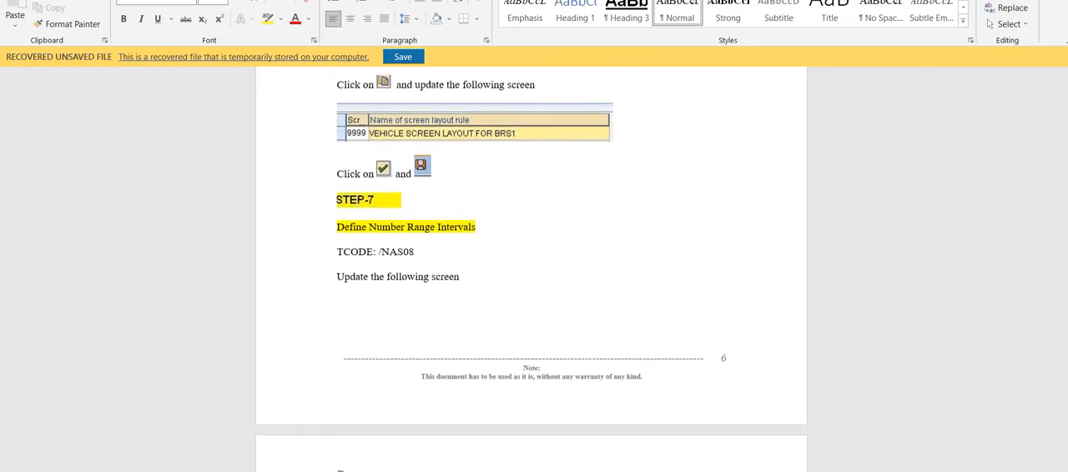
{"action": "scroll", "coordinate": [530, 275], "scroll_direction": "down", "scroll_amount": 1}
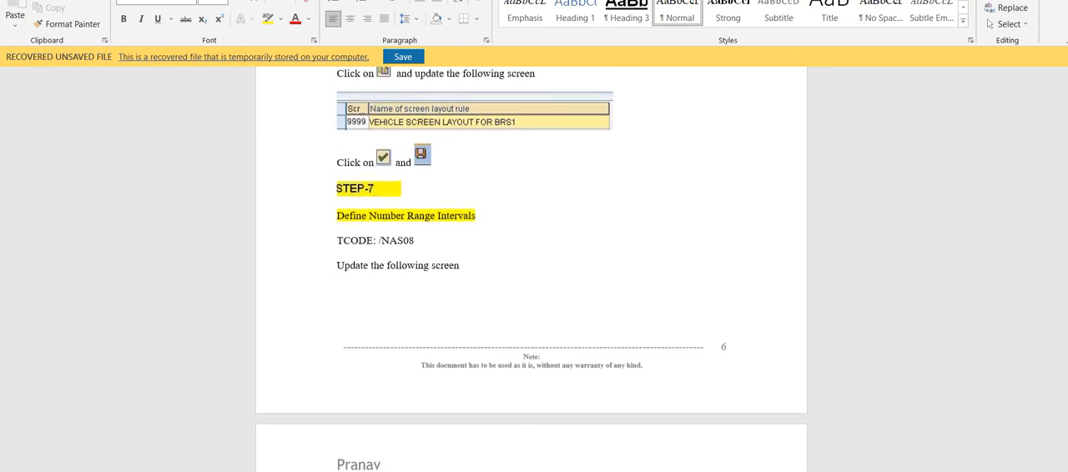
{"action": "scroll", "coordinate": [532, 268], "scroll_direction": "down", "scroll_amount": 6}
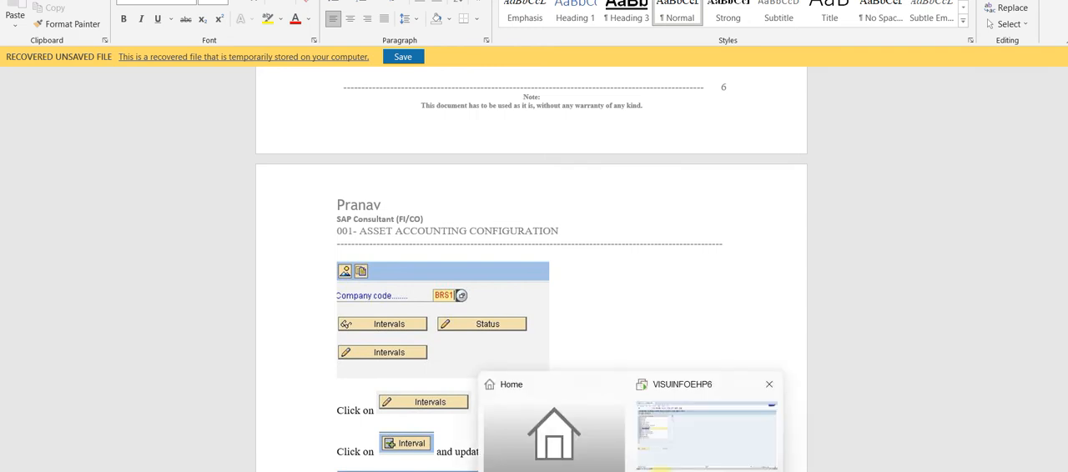
{"action": "left_click", "coordinate": [676, 455]}
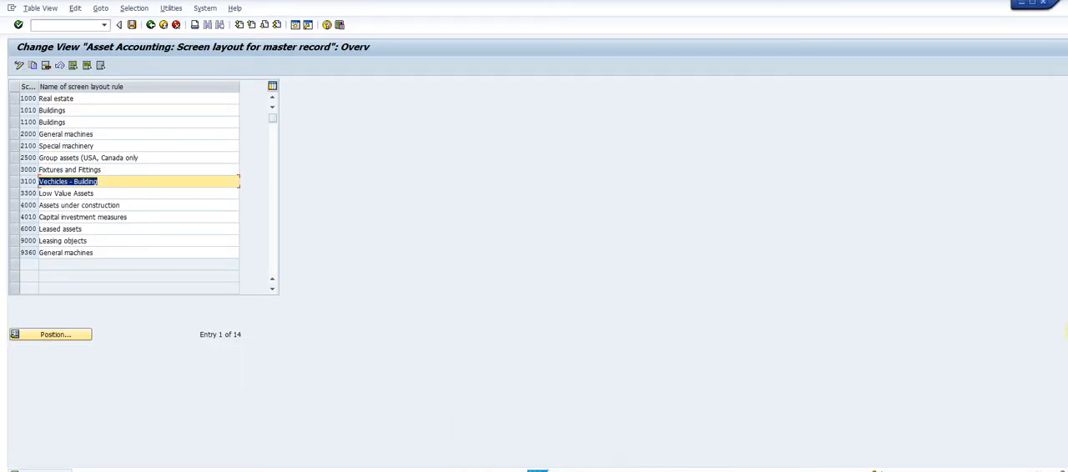
{"action": "mouse_move", "coordinate": [662, 471]}
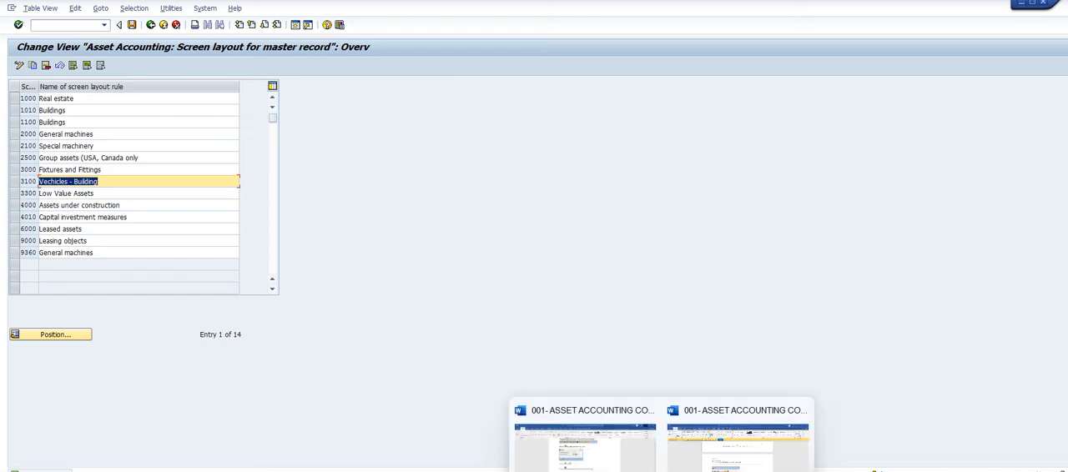
{"action": "left_click", "coordinate": [725, 452]}
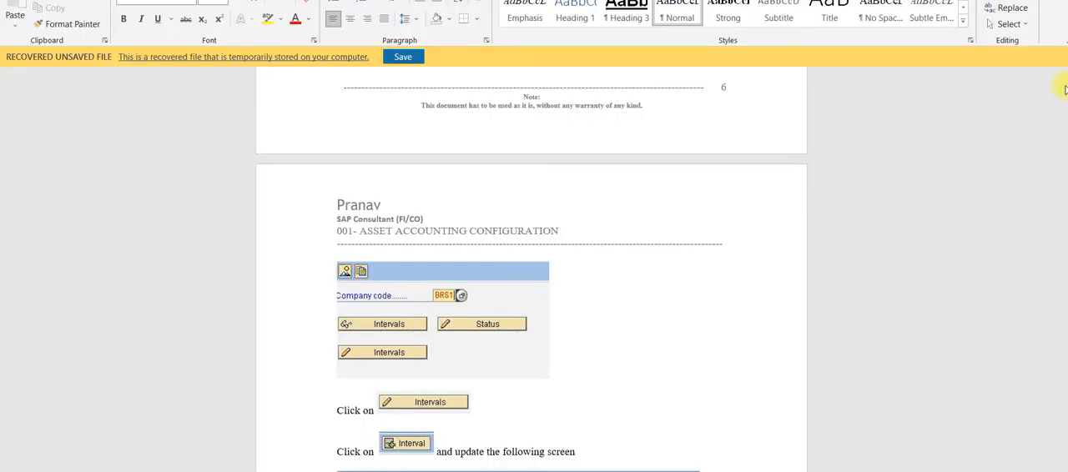
{"action": "scroll", "coordinate": [1066, 78], "scroll_direction": "up", "scroll_amount": 3}
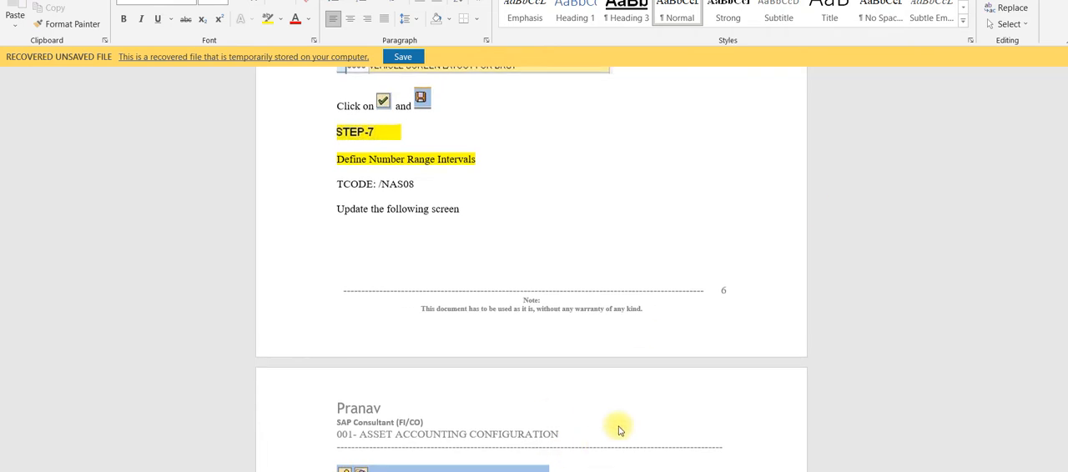
{"action": "mouse_move", "coordinate": [675, 442]}
{"action": "left_click", "coordinate": [692, 405]}
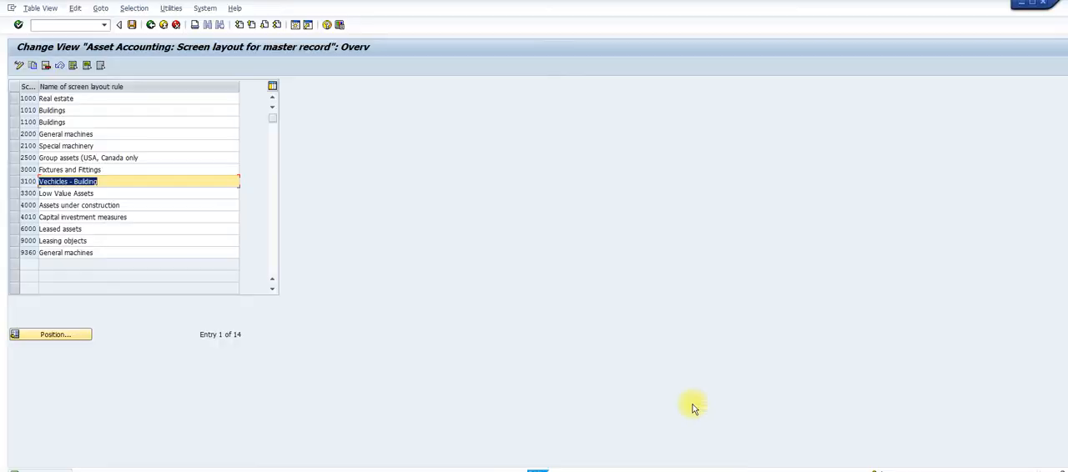
Run transaction /NAS08 and open the asset number range intervals of company code 2104 in change mode
{"action": "left_click", "coordinate": [57, 24]}
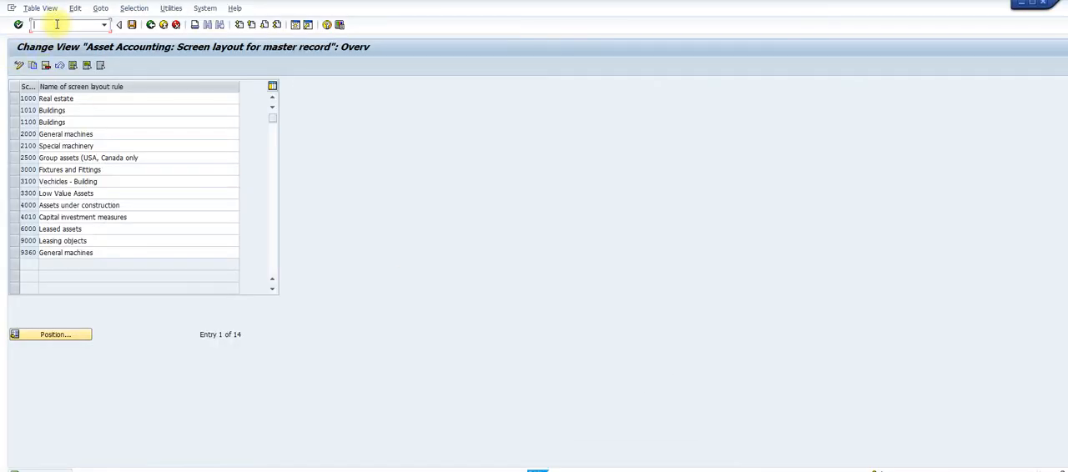
{"action": "type", "text": "/nas08"}
{"action": "key", "text": "Return"}
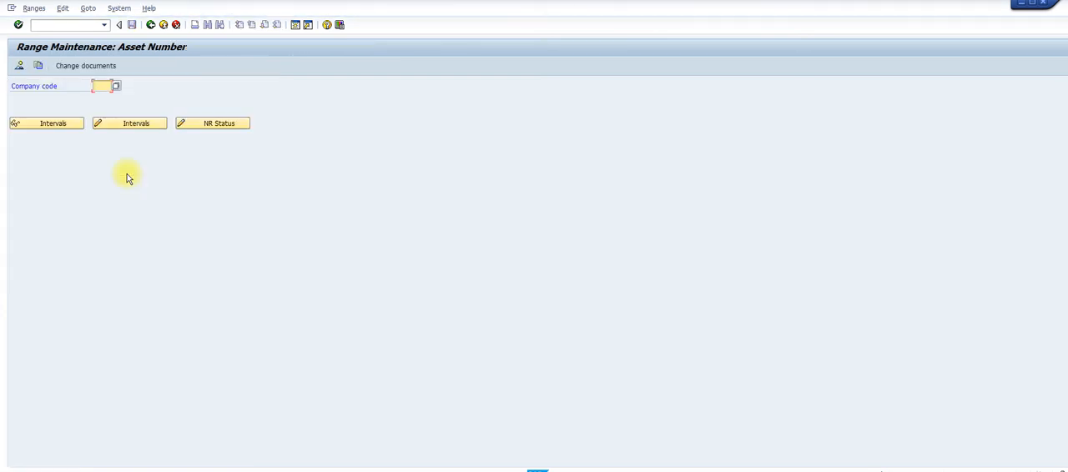
{"action": "type", "text": "2104"}
{"action": "left_click", "coordinate": [134, 125]}
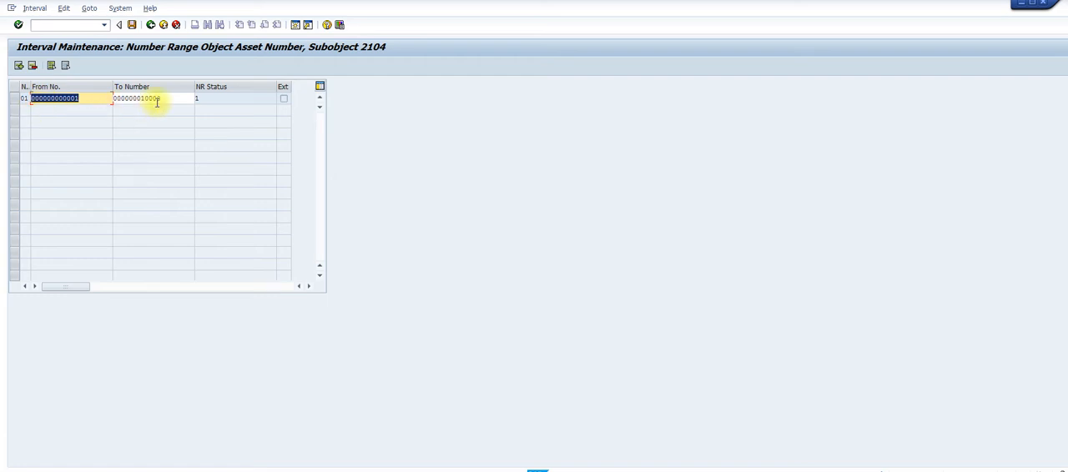
Switch to the Word guide, compare the Step 7 interval example, read Step 8 on defining asset classes, and return to SAP
{"action": "mouse_move", "coordinate": [657, 471]}
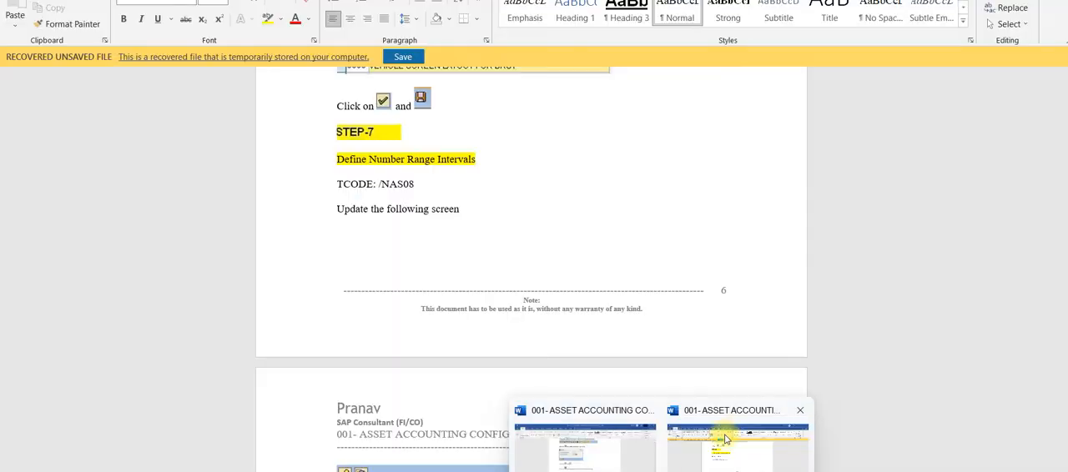
{"action": "left_click", "coordinate": [725, 436]}
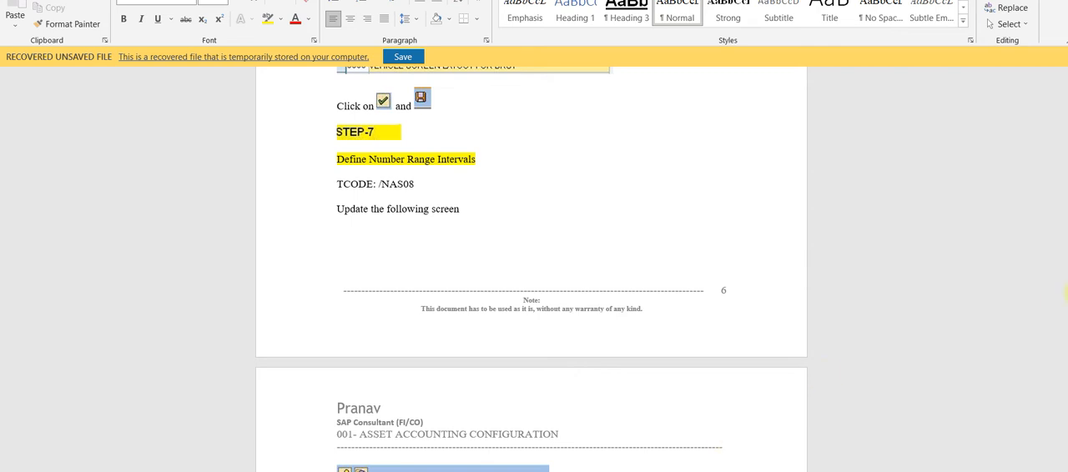
{"action": "scroll", "coordinate": [531, 270], "scroll_direction": "down", "scroll_amount": 5}
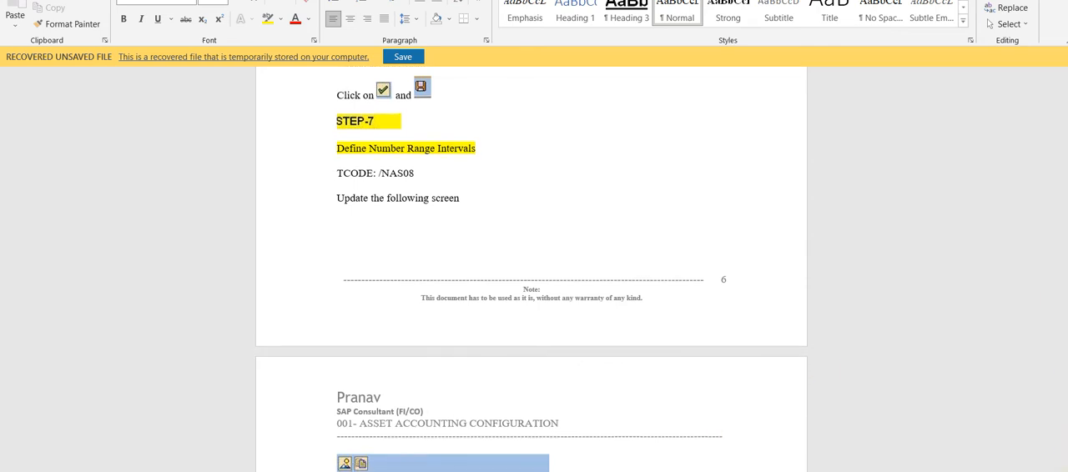
{"action": "scroll", "coordinate": [531, 269], "scroll_direction": "down", "scroll_amount": 8}
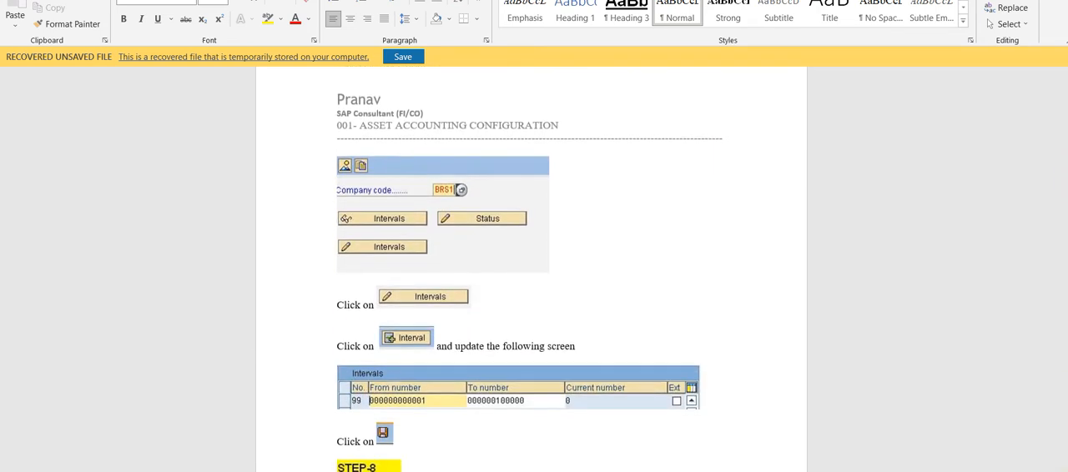
{"action": "scroll", "coordinate": [531, 270], "scroll_direction": "down", "scroll_amount": 1}
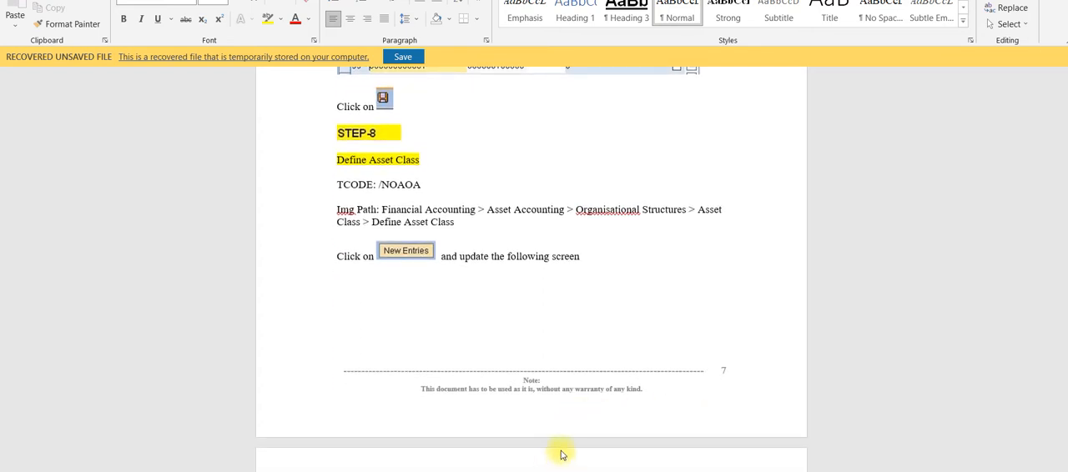
{"action": "mouse_move", "coordinate": [631, 468]}
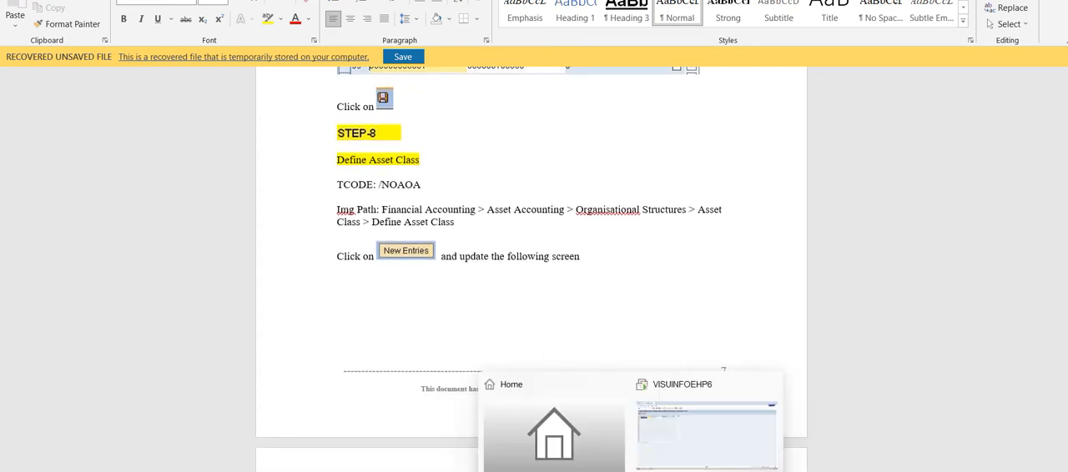
{"action": "left_click", "coordinate": [675, 459]}
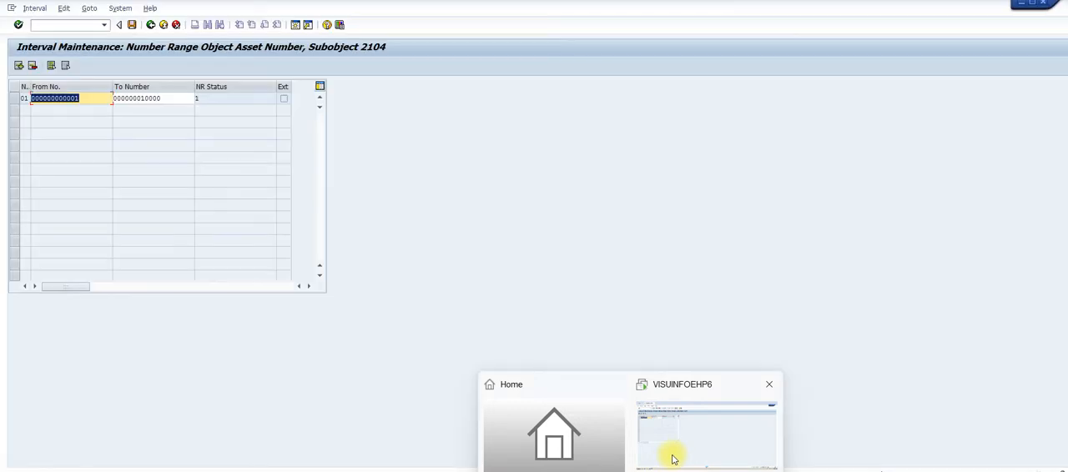
Leave the asset number range maintenance and display the SAP Reference IMG with transaction SPRO
{"action": "left_click", "coordinate": [151, 25]}
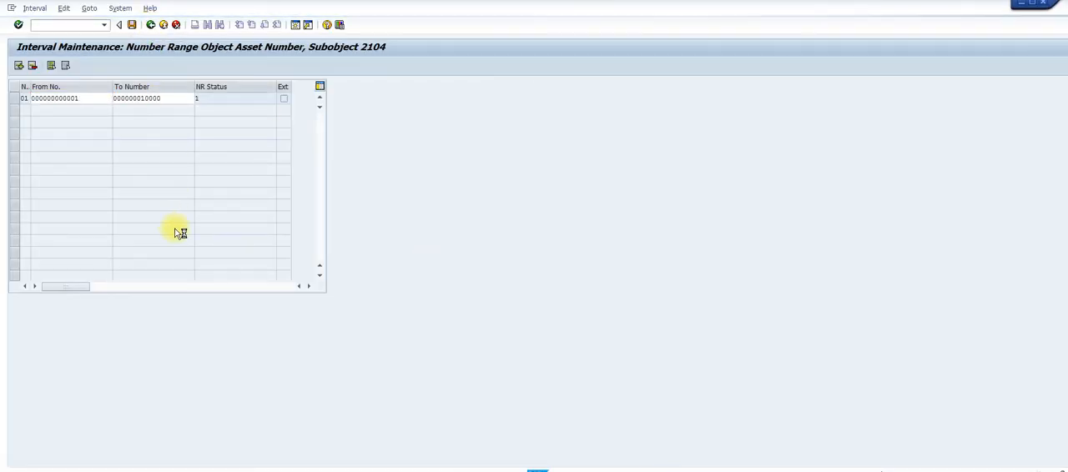
{"action": "left_click", "coordinate": [151, 25]}
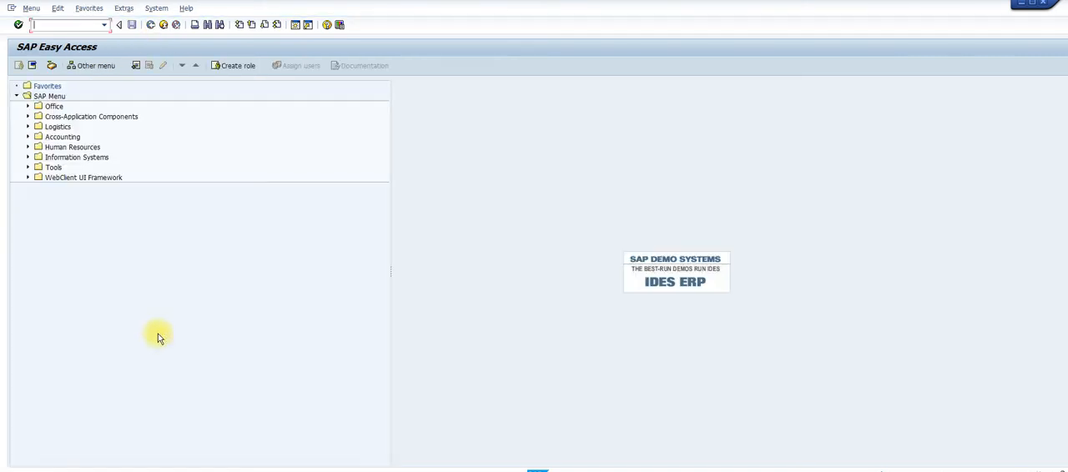
{"action": "type", "text": "/"}
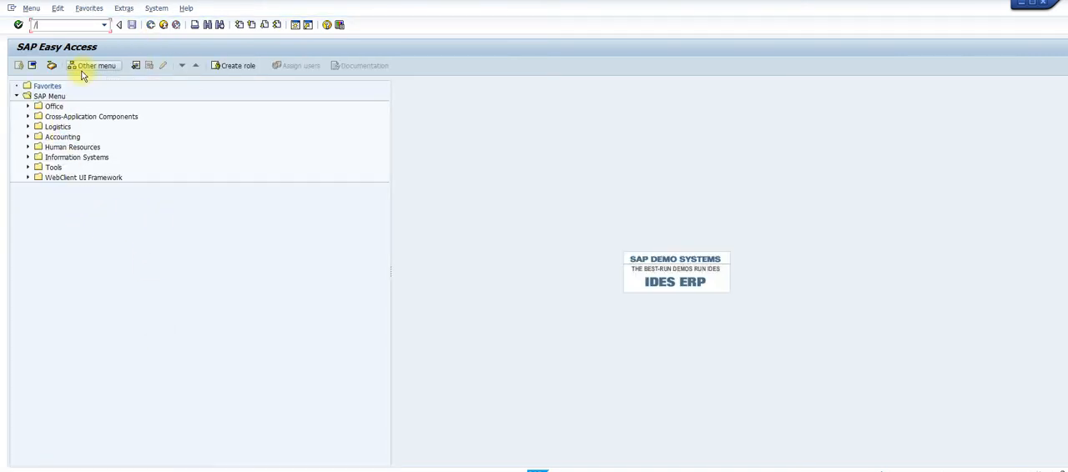
{"action": "type", "text": "nspro"}
{"action": "key", "text": "Return"}
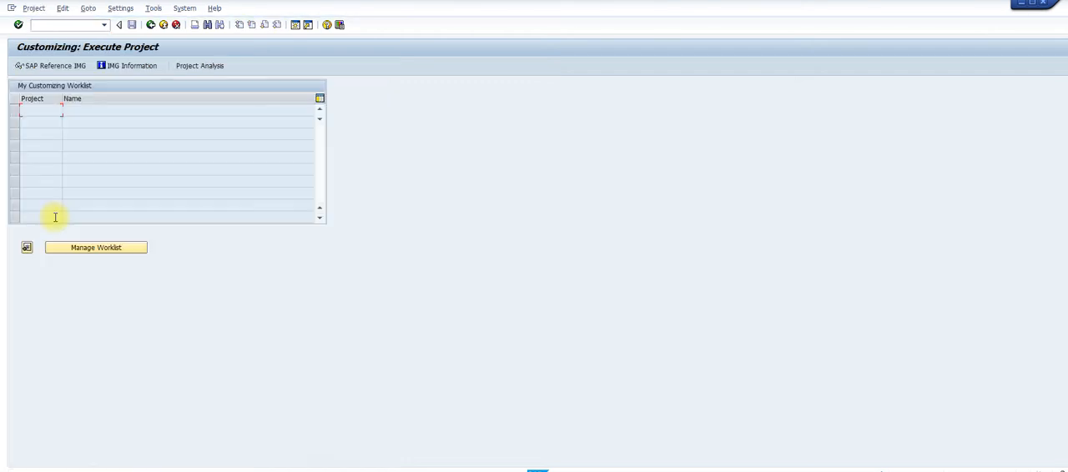
{"action": "left_click", "coordinate": [57, 66]}
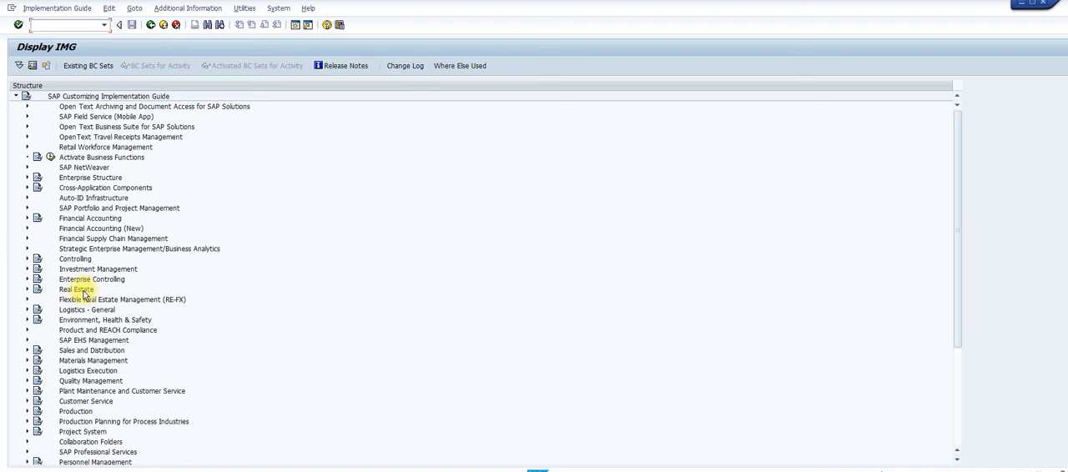
Open Define Asset Classes in the IMG under Financial Accounting (New), Asset Accounting, Organizational Structures, Asset Classes
{"action": "left_click", "coordinate": [27, 230]}
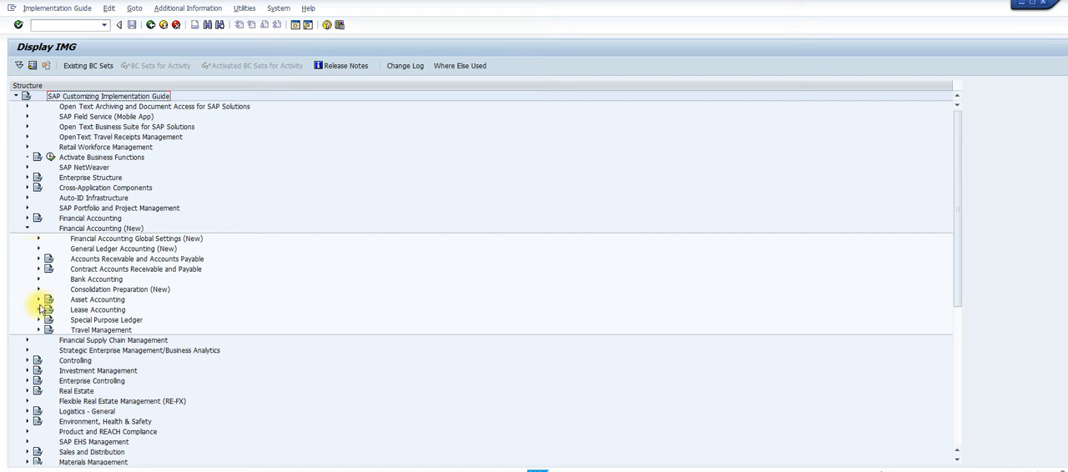
{"action": "left_click", "coordinate": [38, 301]}
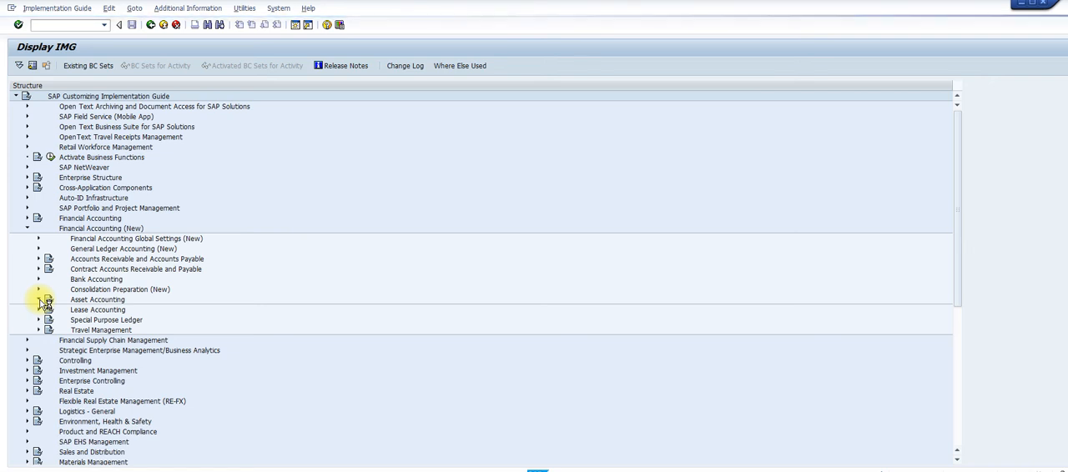
{"action": "left_click", "coordinate": [40, 300]}
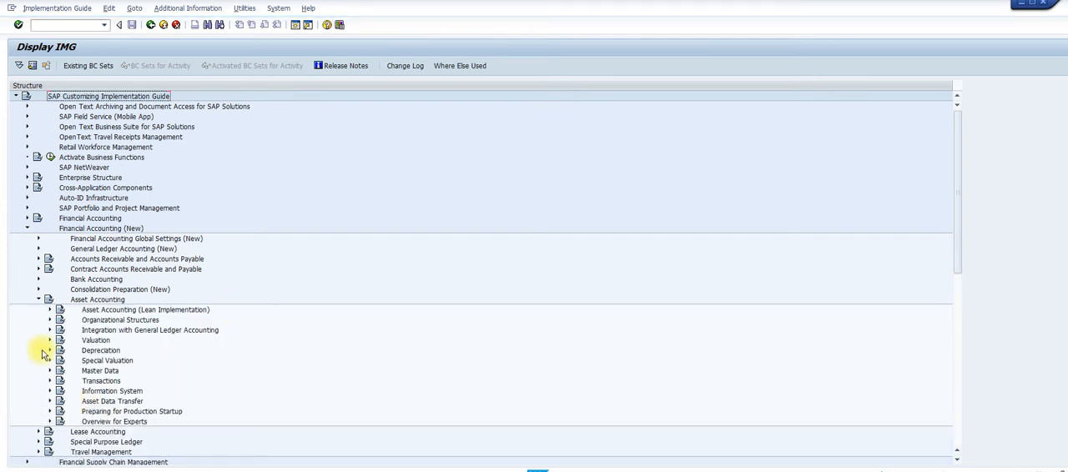
{"action": "left_click", "coordinate": [50, 320]}
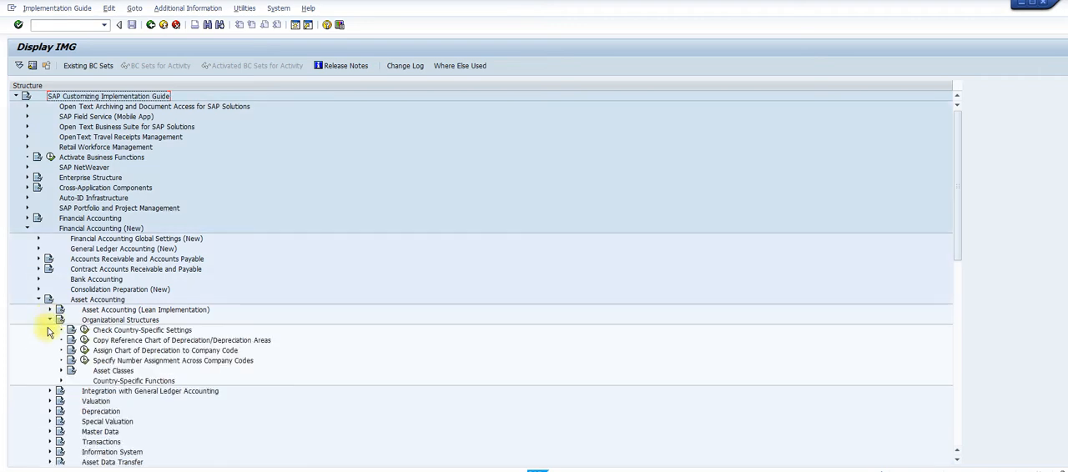
{"action": "left_click", "coordinate": [61, 370]}
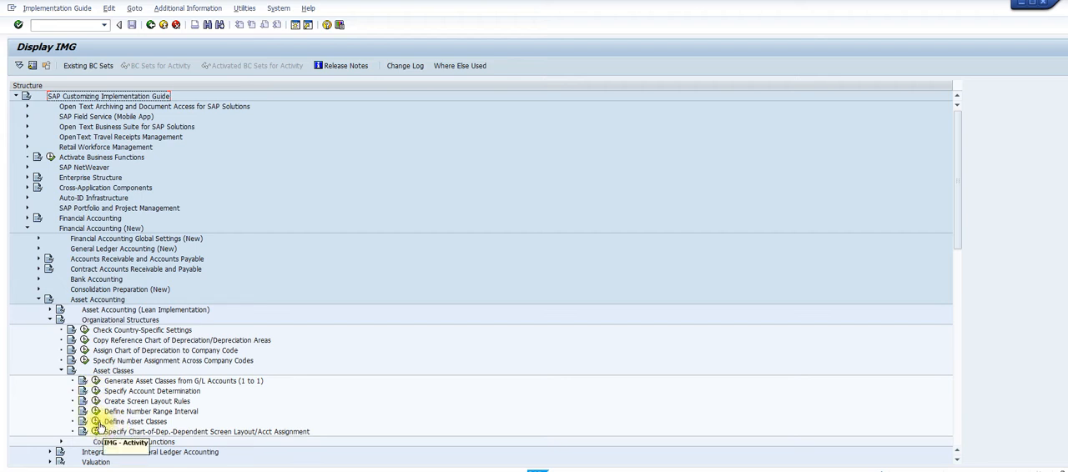
{"action": "left_click", "coordinate": [97, 423]}
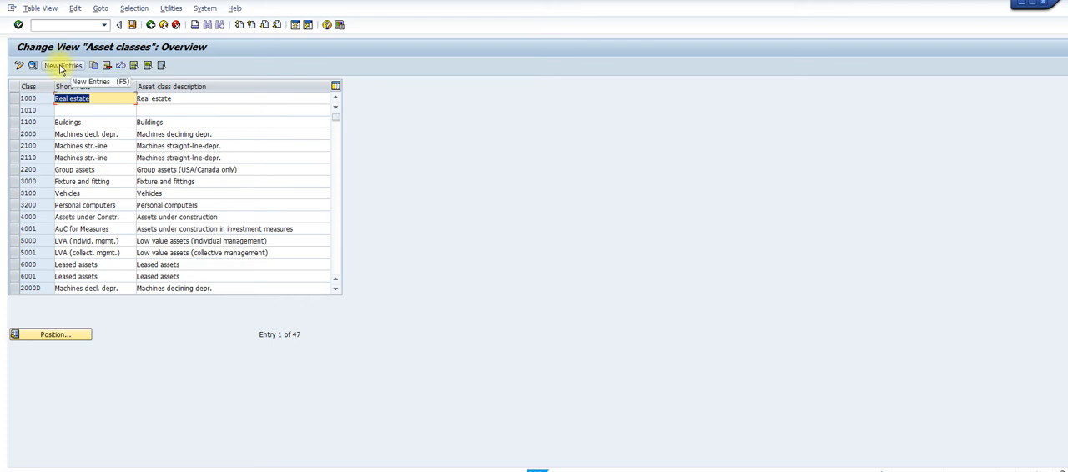
Locate the 2104 entries in the asset class list and start a copy of class 2104VH, Vehicle (2104)
{"action": "left_click", "coordinate": [42, 338]}
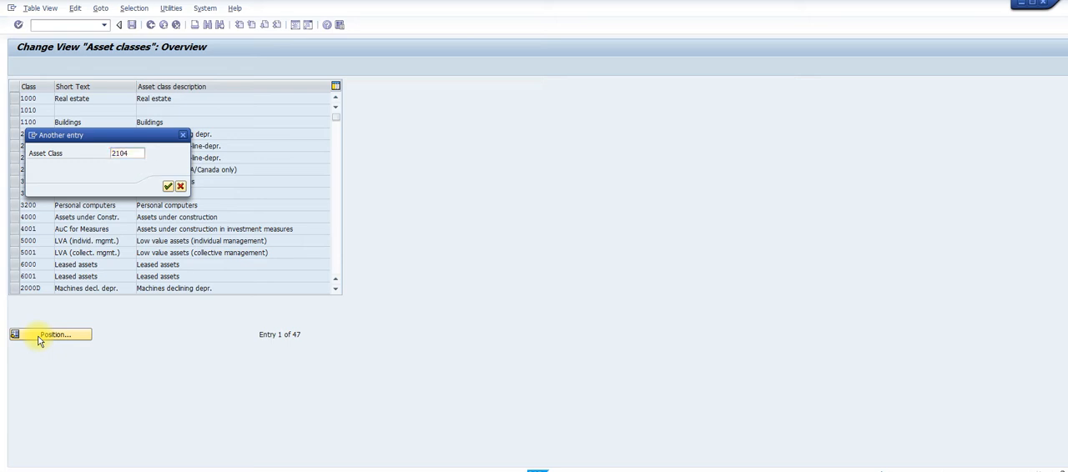
{"action": "key", "text": "Return"}
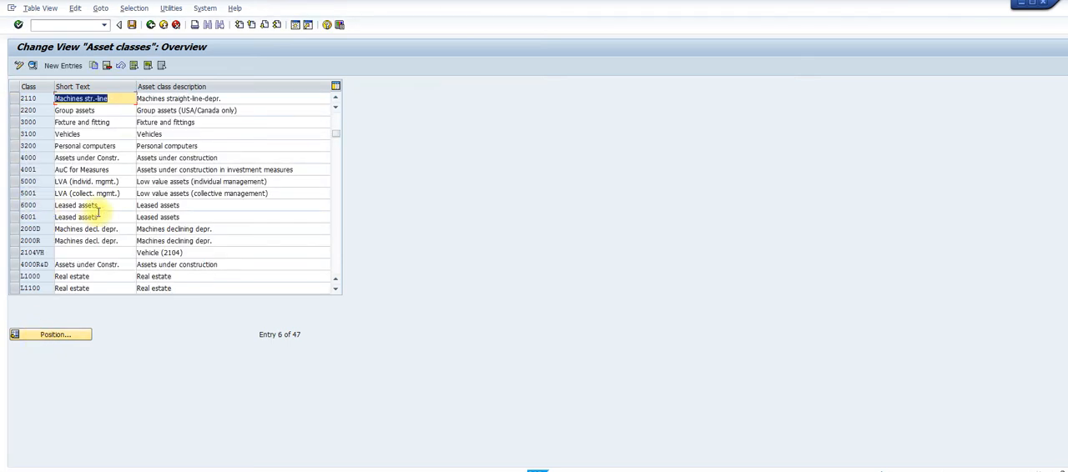
{"action": "left_click", "coordinate": [14, 253]}
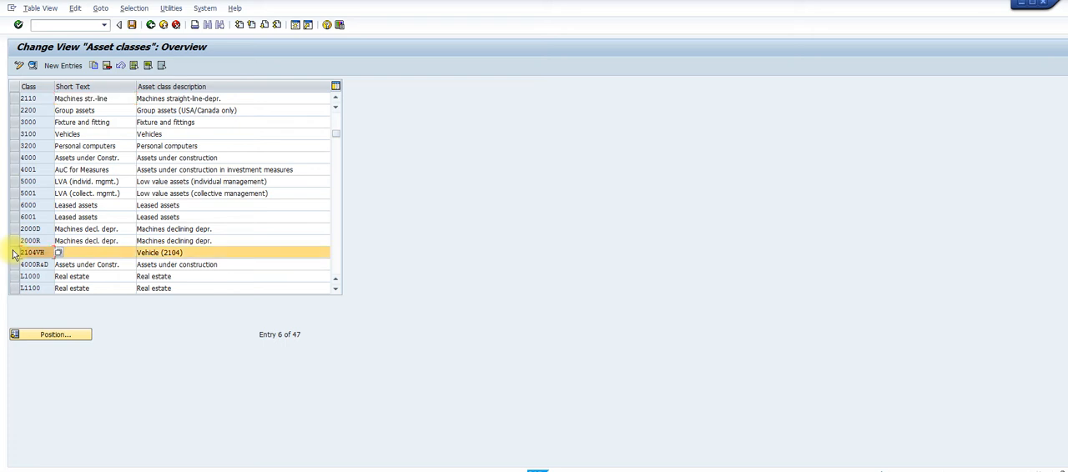
{"action": "left_click", "coordinate": [95, 67]}
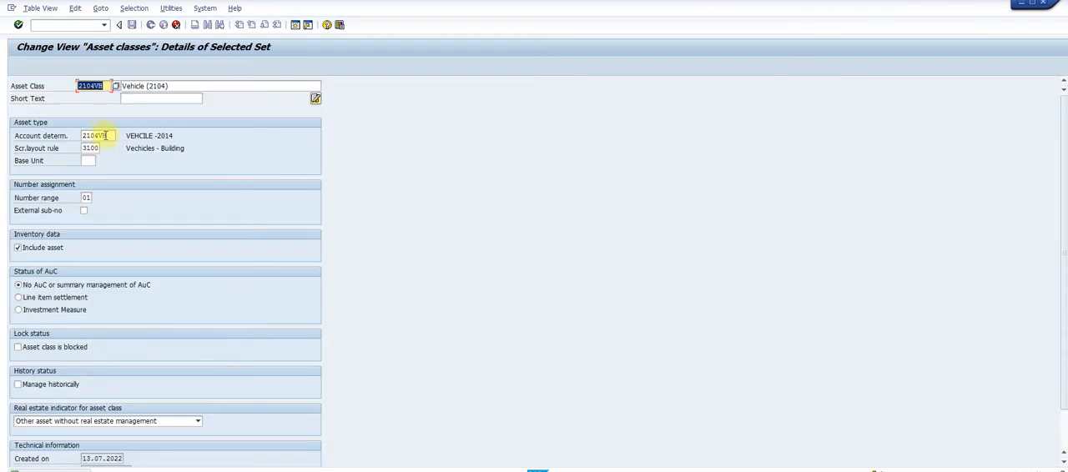
Set the copied asset class key to 2104BU and its description to Building (2104)
{"action": "left_click", "coordinate": [108, 86]}
{"action": "key", "text": "BackSpace"}
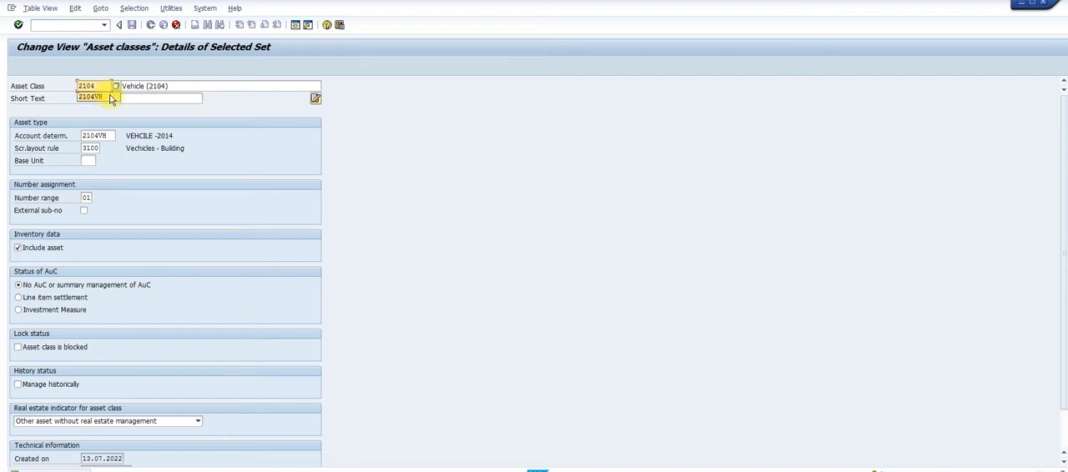
{"action": "type", "text": "bu"}
{"action": "key", "text": "BackSpace"}
{"action": "key", "text": "BackSpace"}
{"action": "type", "text": "BU"}
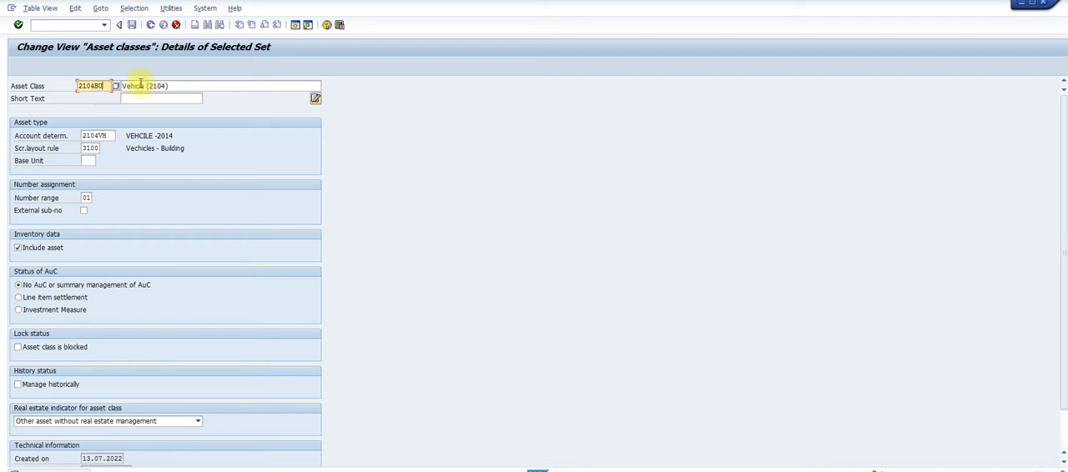
{"action": "left_click_drag", "start_coordinate": [121, 85], "coordinate": [192, 83]}
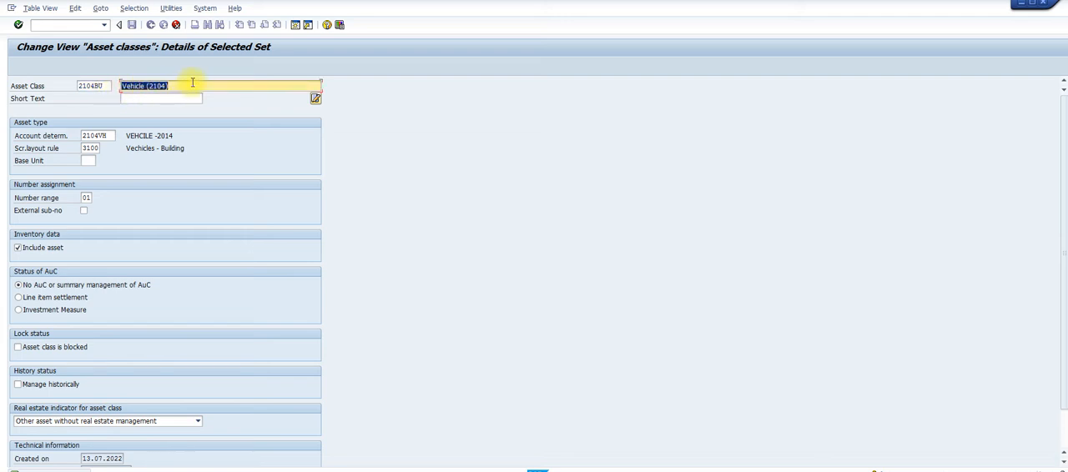
{"action": "type", "text": "bU"}
{"action": "key", "text": "BackSpace"}
{"action": "key", "text": "BackSpace"}
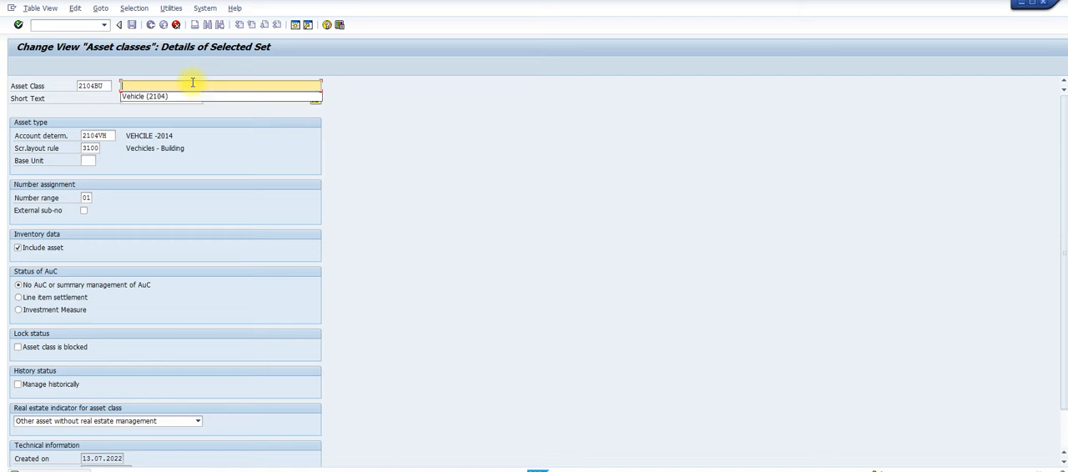
{"action": "type", "text": "Building (2104"}
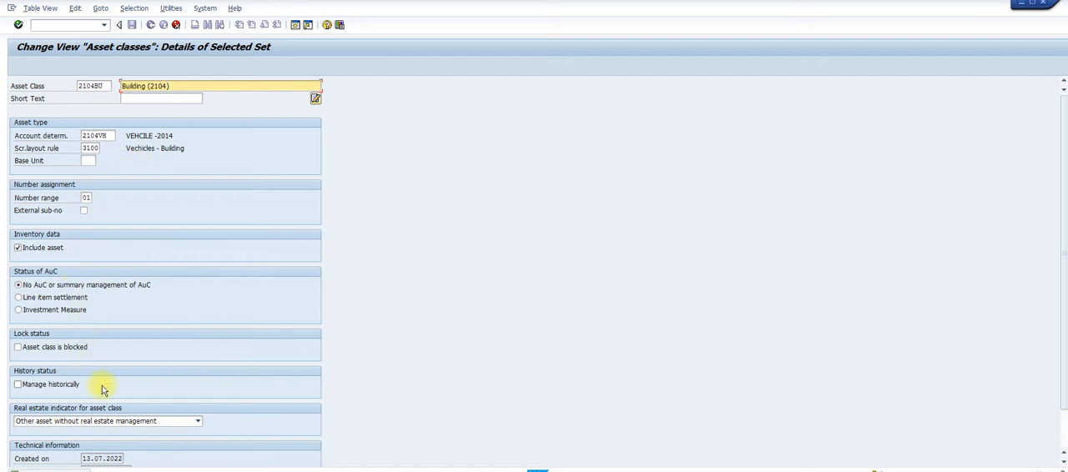
Accept the copied asset class 2104BU and save it under the proposed customizing request
{"action": "key", "text": "F3"}
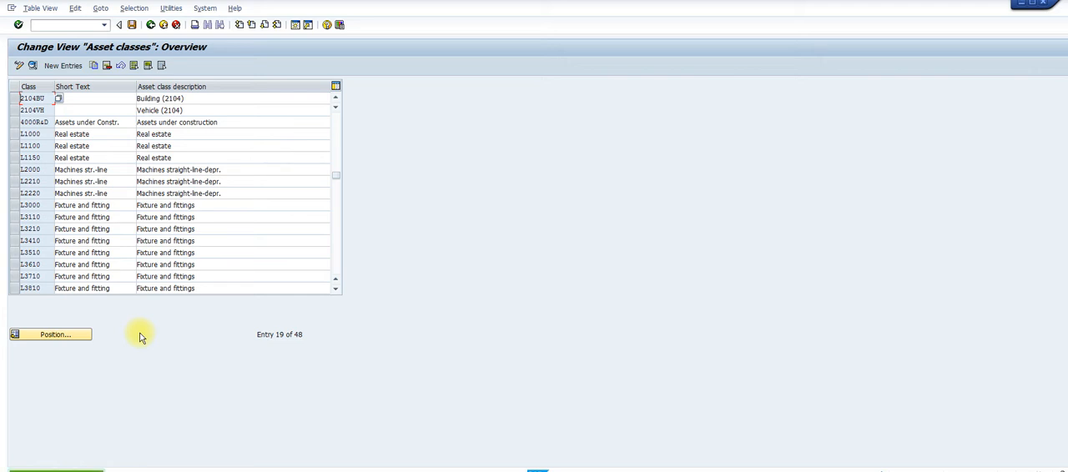
{"action": "left_click", "coordinate": [131, 26]}
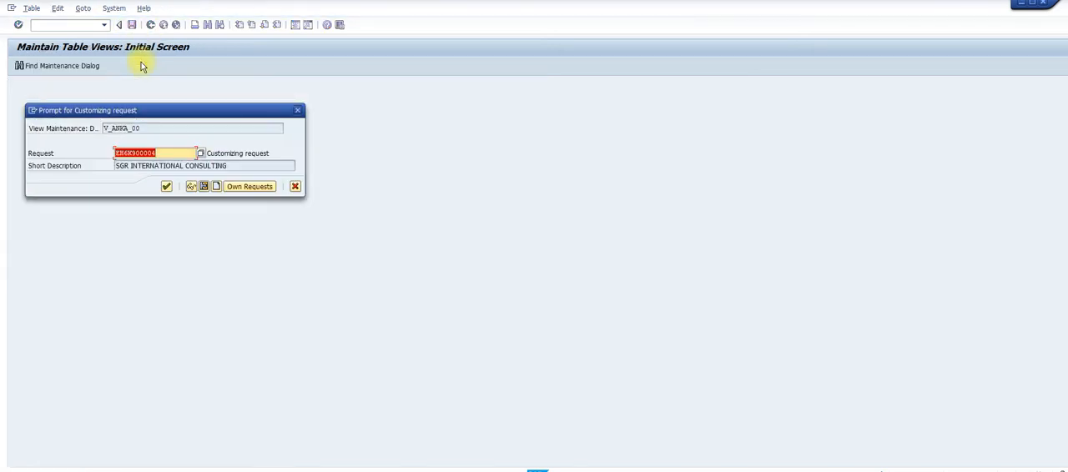
{"action": "left_click", "coordinate": [167, 186]}
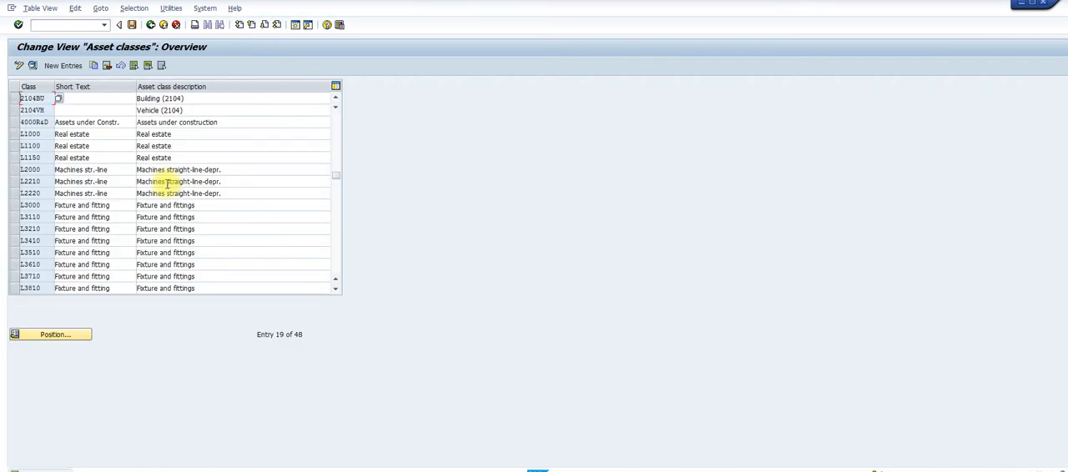
Switch to the Word guide, compare the Step 8 asset class example, read Step 9 on depreciation areas, and return to SAP
{"action": "mouse_move", "coordinate": [663, 470]}
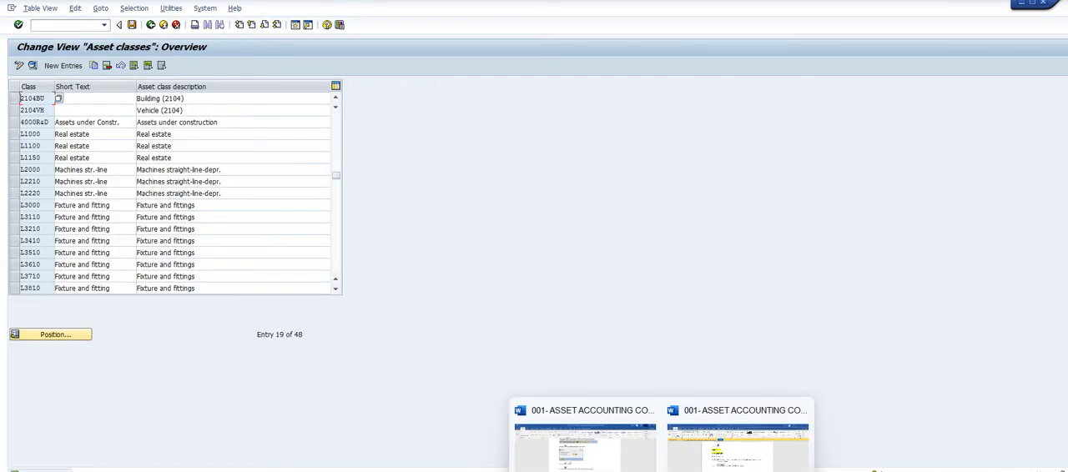
{"action": "left_click", "coordinate": [709, 443]}
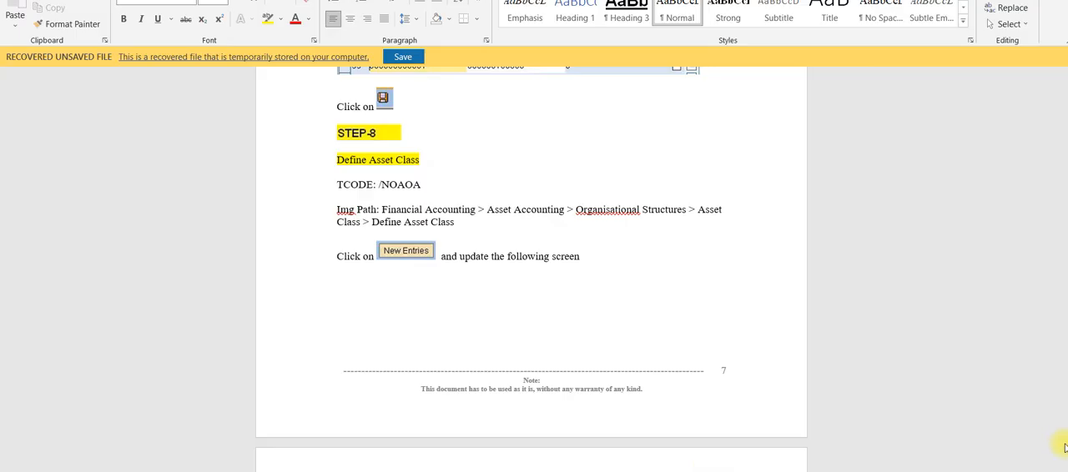
{"action": "scroll", "coordinate": [531, 257], "scroll_direction": "down", "scroll_amount": 5}
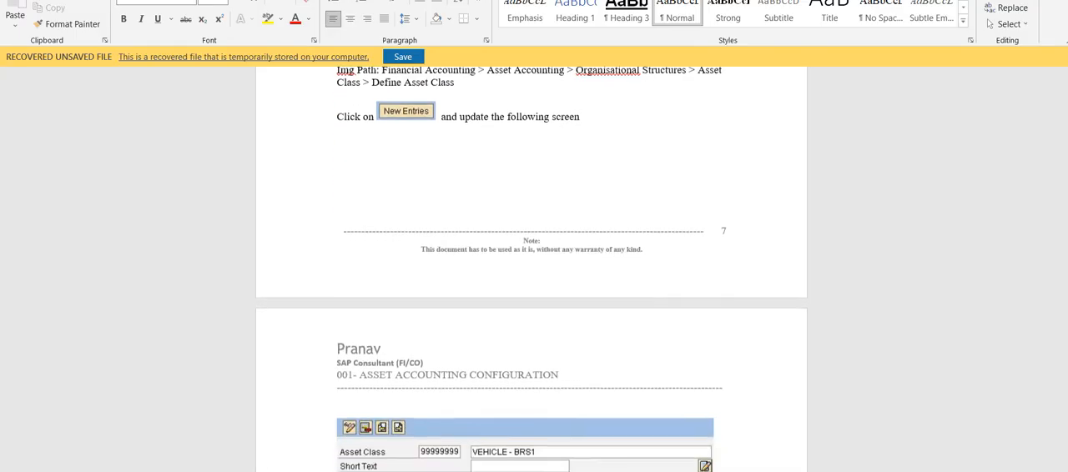
{"action": "scroll", "coordinate": [532, 267], "scroll_direction": "down", "scroll_amount": 8}
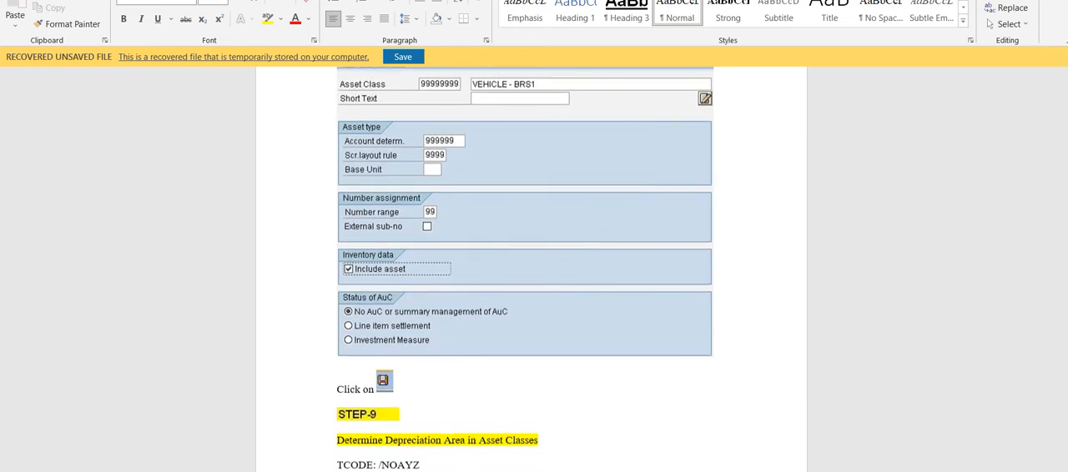
{"action": "scroll", "coordinate": [532, 258], "scroll_direction": "down", "scroll_amount": 3}
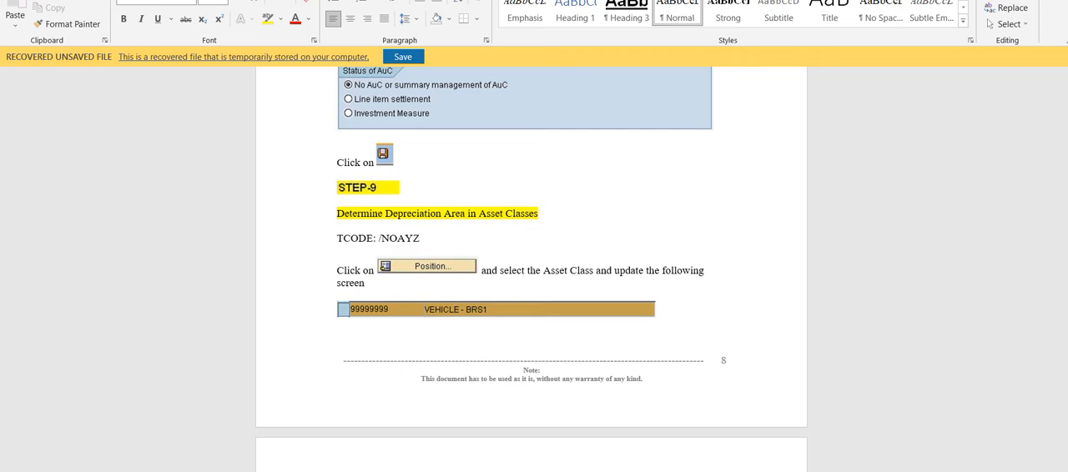
{"action": "mouse_move", "coordinate": [631, 471]}
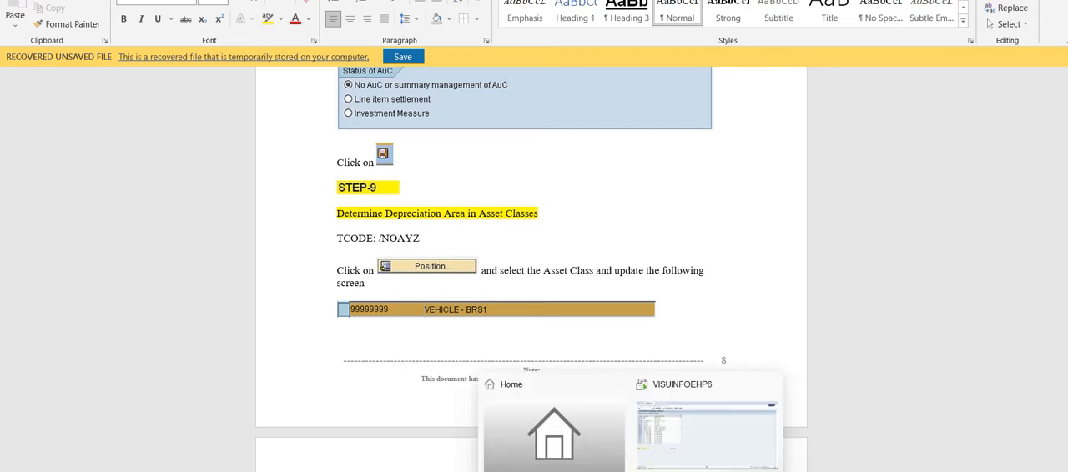
{"action": "left_click", "coordinate": [668, 466]}
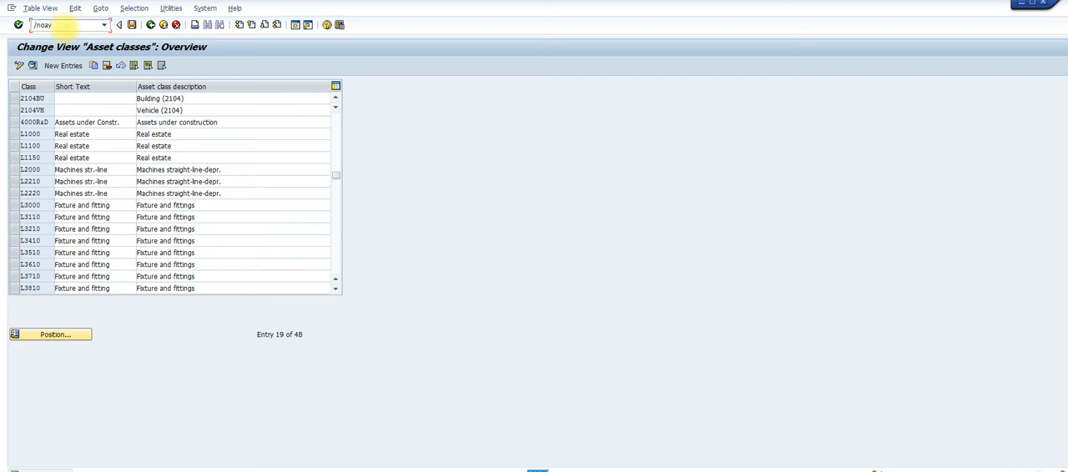
Run transaction /NOAYZ and choose chart of depreciation 2104
{"action": "key", "text": "Return"}
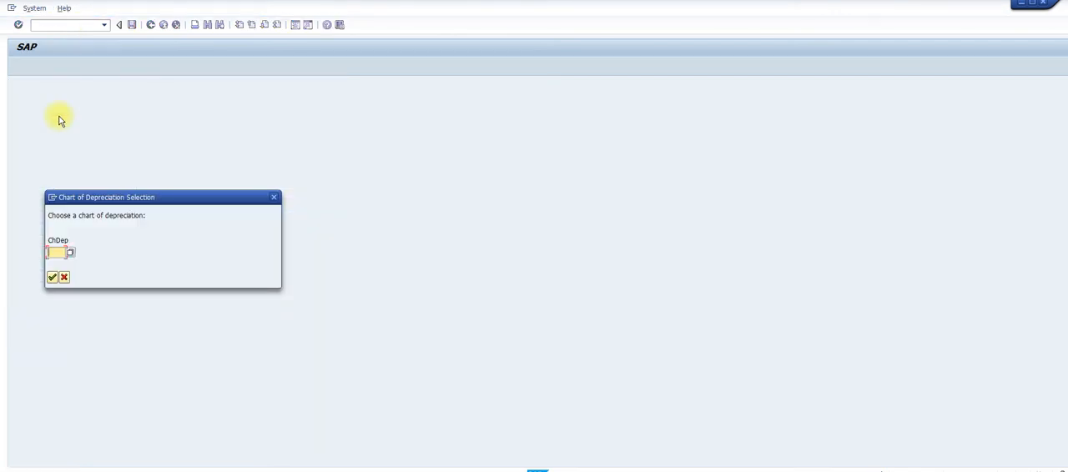
{"action": "type", "text": "2104"}
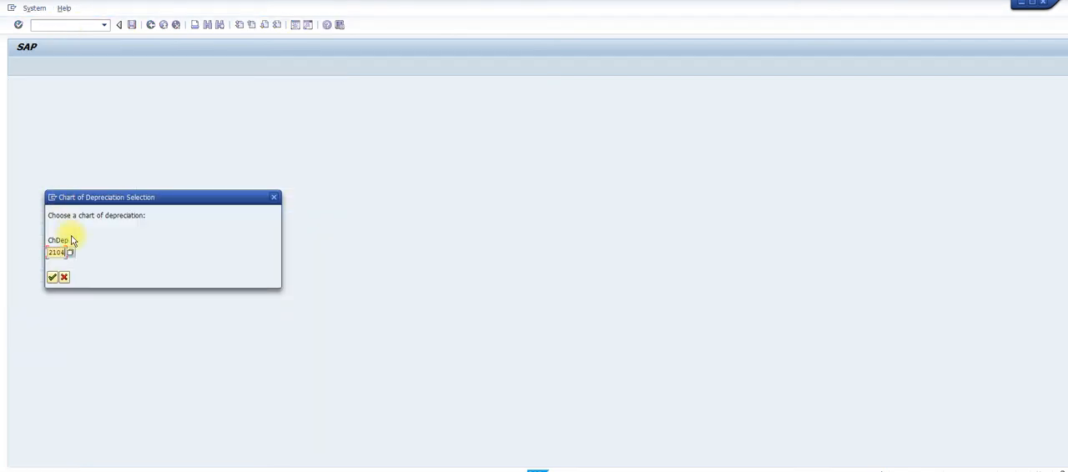
{"action": "key", "text": "Return"}
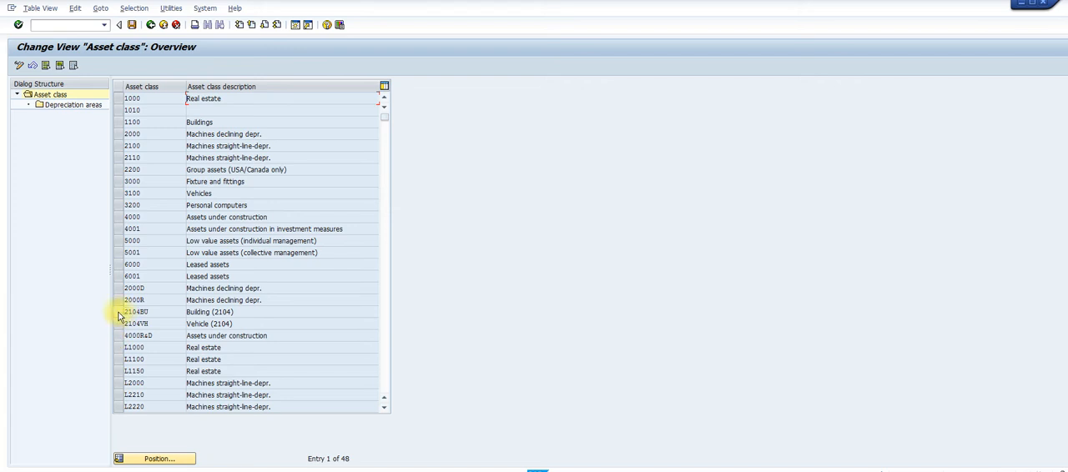
Open the depreciation areas of asset class 2104BU, Building (2104), and return to the asset class overview
{"action": "left_click", "coordinate": [117, 314]}
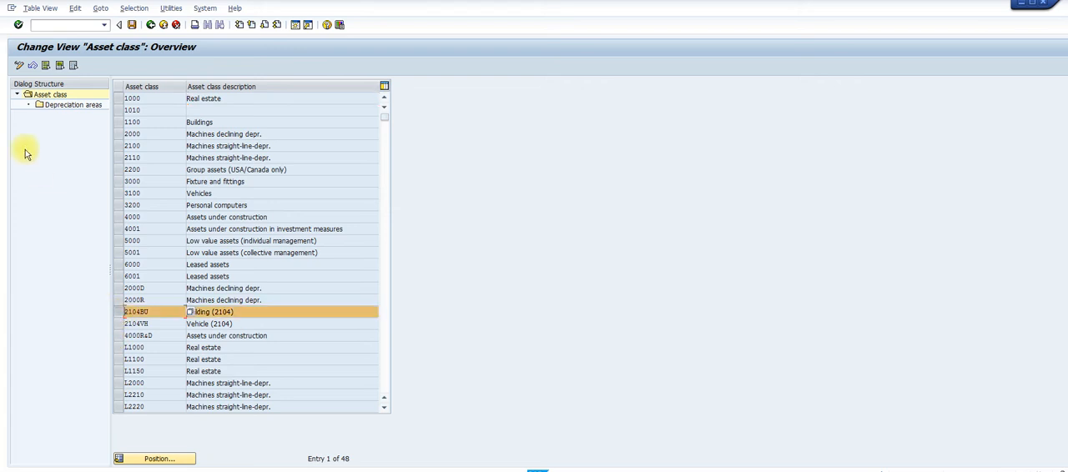
{"action": "double_click", "coordinate": [70, 107]}
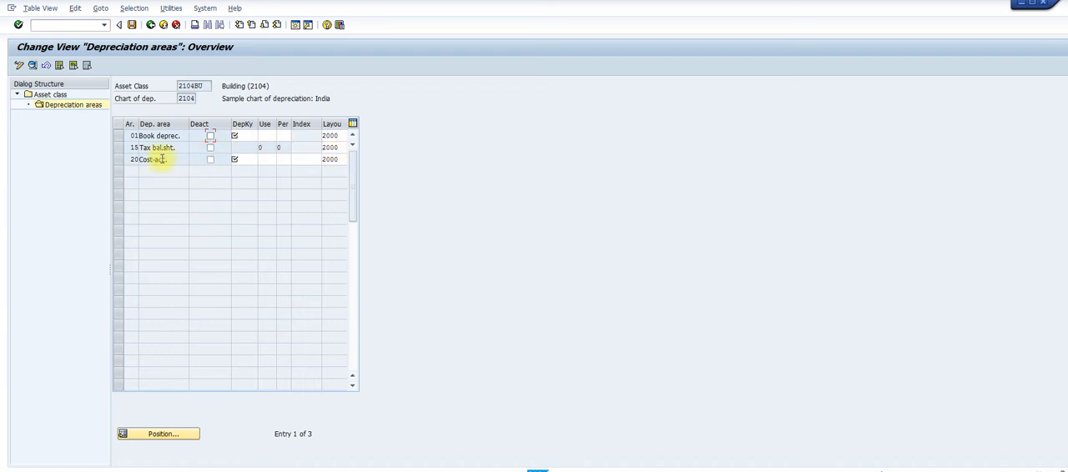
{"action": "left_click", "coordinate": [151, 26]}
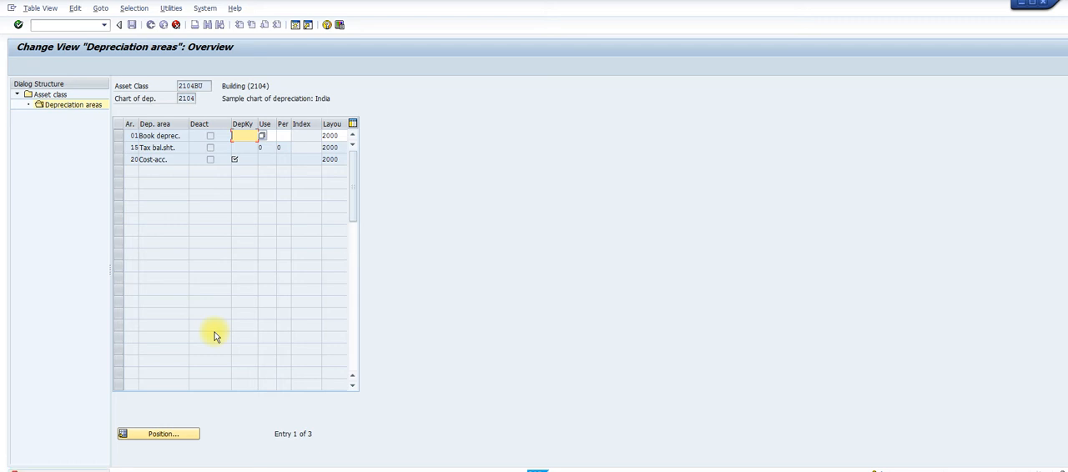
{"action": "key", "text": "F3"}
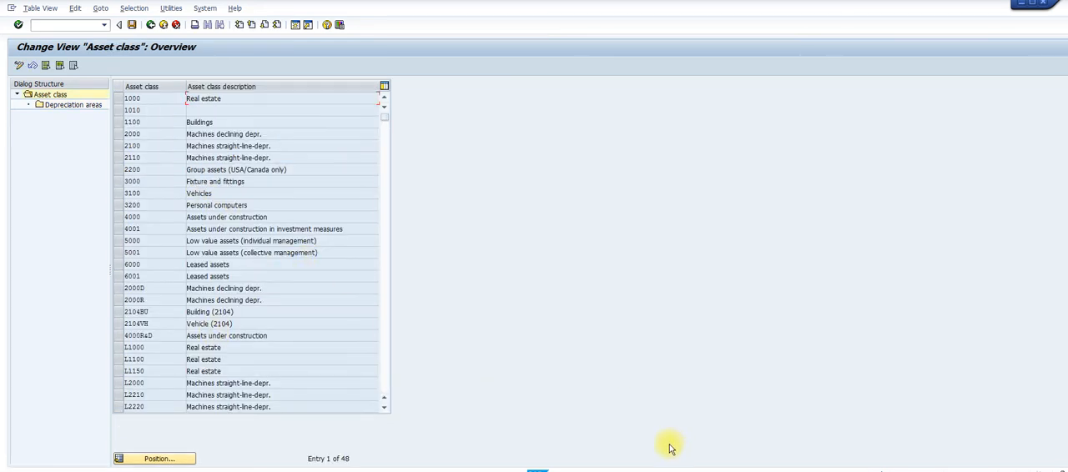
Switch to the Word guide, check the Step 9 depreciation area example, read Step 10 on the document type, and return to SAP
{"action": "mouse_move", "coordinate": [672, 471]}
{"action": "left_click", "coordinate": [723, 464]}
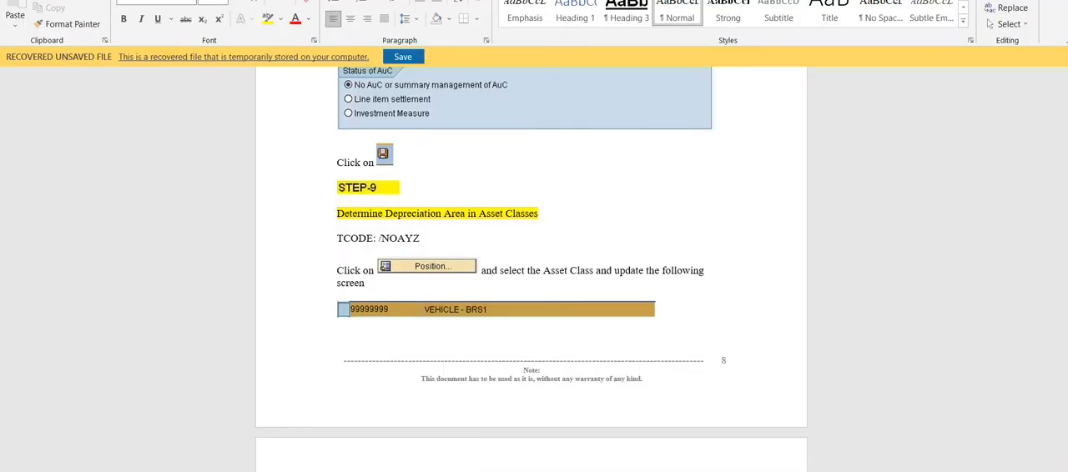
{"action": "scroll", "coordinate": [531, 267], "scroll_direction": "down", "scroll_amount": 6}
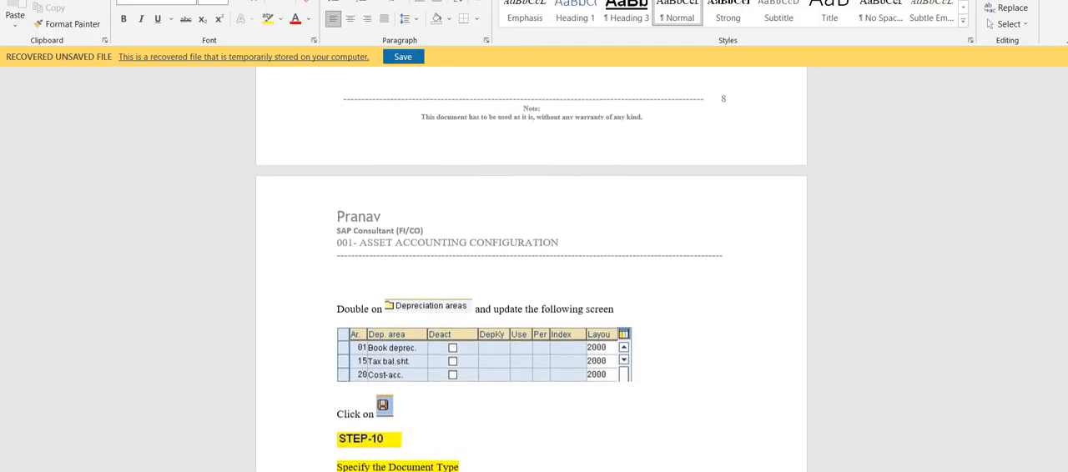
{"action": "scroll", "coordinate": [530, 268], "scroll_direction": "down", "scroll_amount": 8}
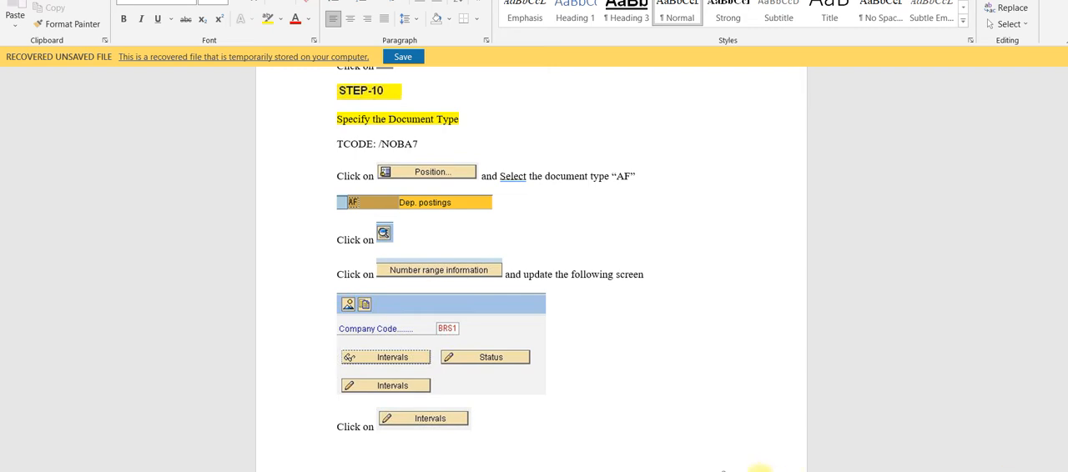
{"action": "mouse_move", "coordinate": [634, 471]}
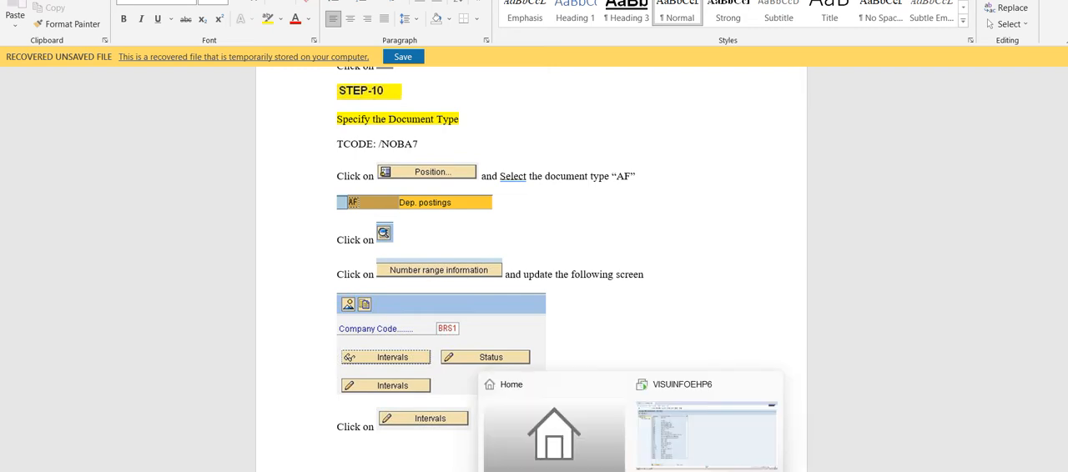
{"action": "left_click", "coordinate": [685, 456]}
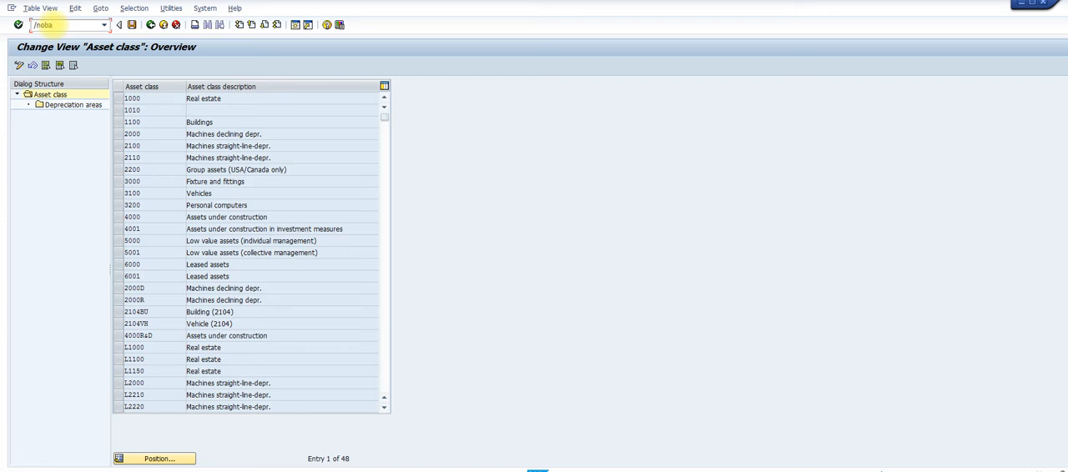
Run transaction /NOBA7, display the details of document type AF (Dep. postings) and open its number range information
{"action": "key", "text": "Return"}
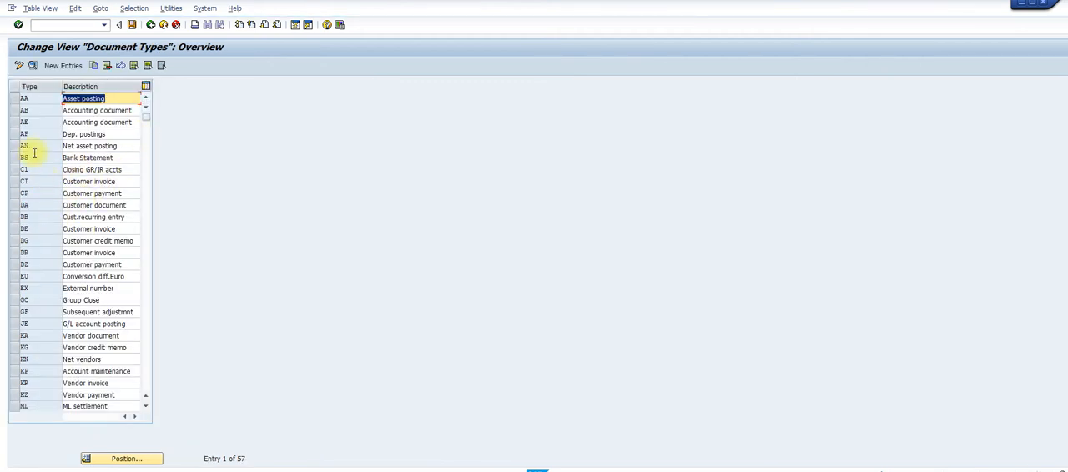
{"action": "left_click", "coordinate": [14, 136]}
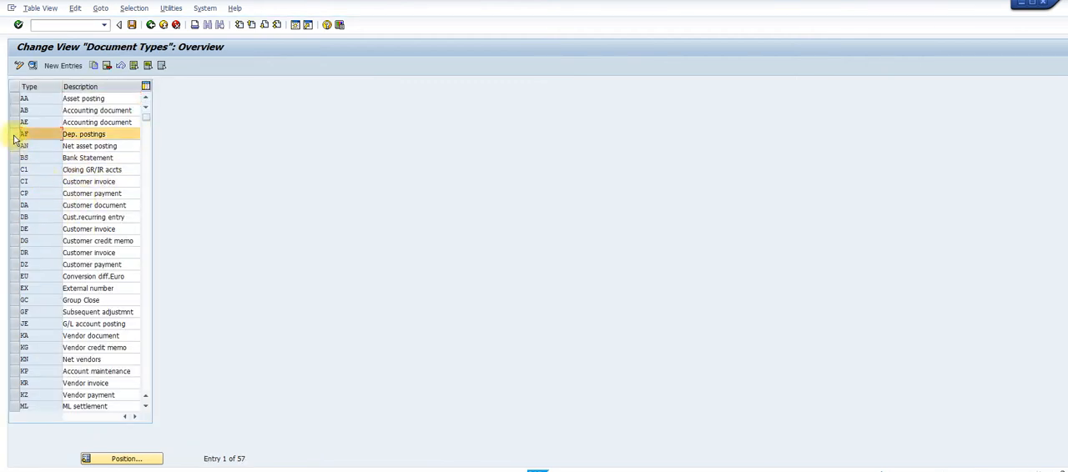
{"action": "left_click", "coordinate": [32, 67]}
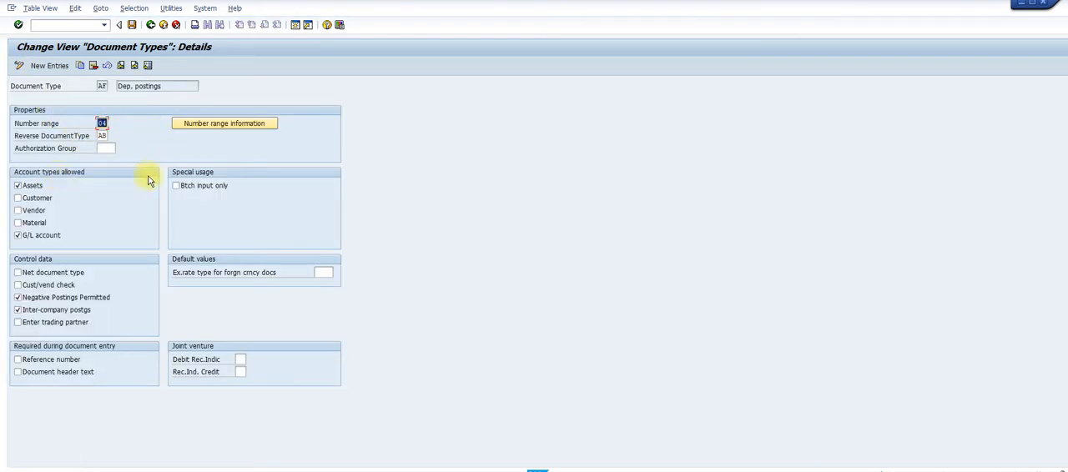
{"action": "left_click", "coordinate": [221, 124]}
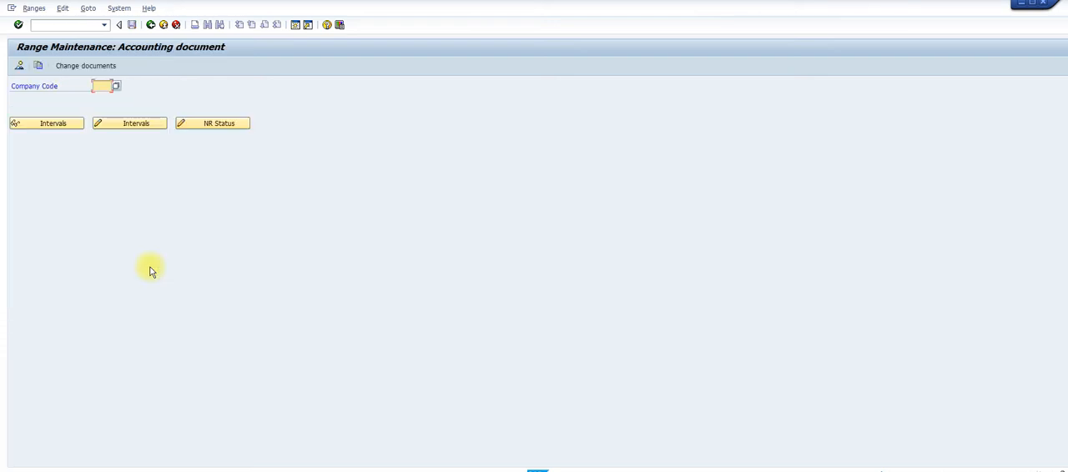
Open the accounting document number range intervals of company code 2104 for maintenance, review them, and return to the document type AF details
{"action": "type", "text": "2104"}
{"action": "left_click", "coordinate": [141, 131]}
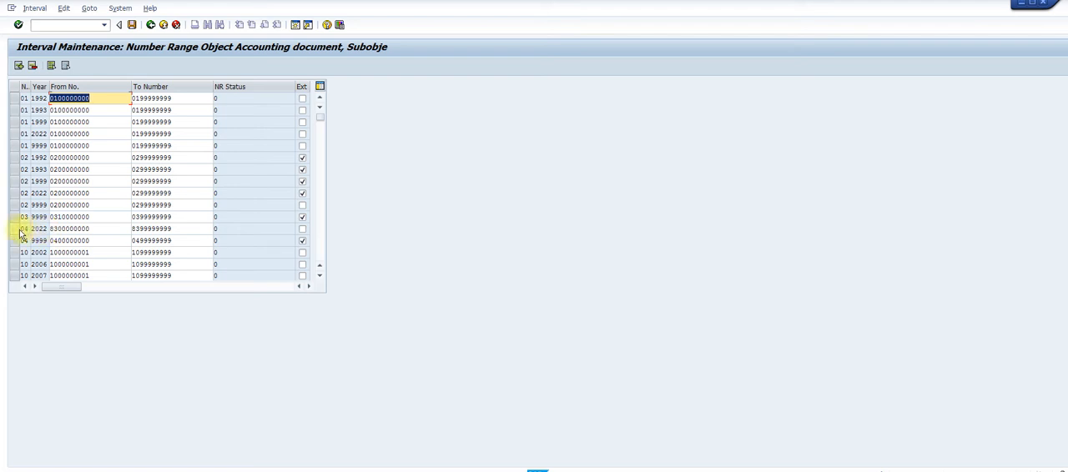
{"action": "left_click", "coordinate": [166, 104]}
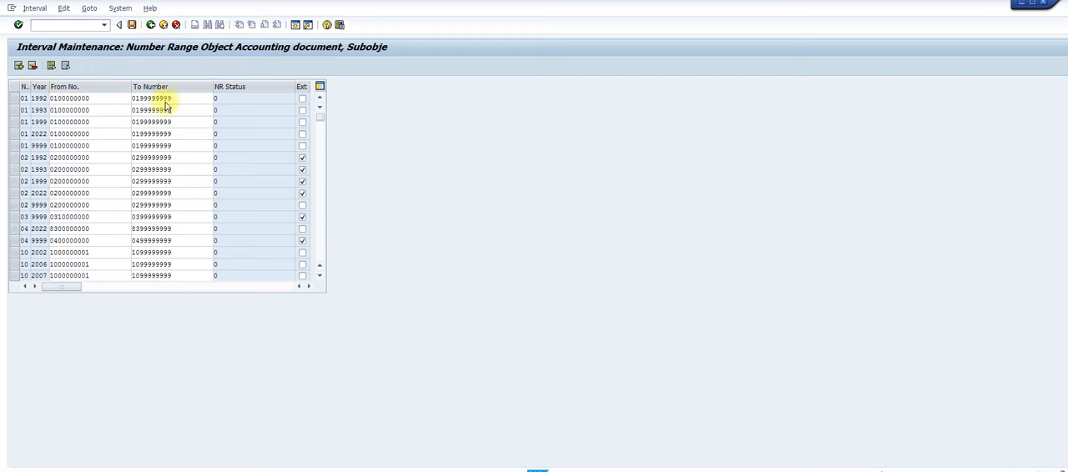
{"action": "key", "text": "F3"}
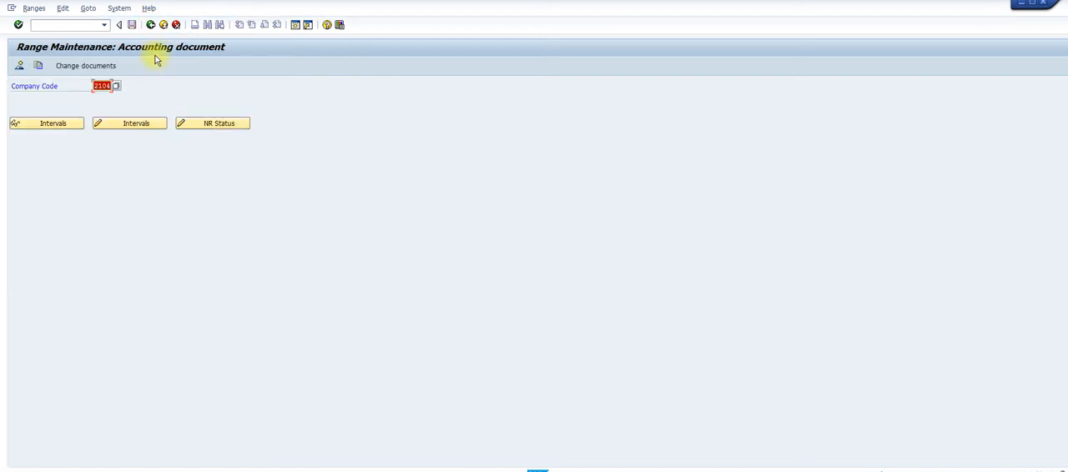
{"action": "left_click", "coordinate": [150, 24]}
Switch to the Word guide, read the rest of Step 10 and Step 11 on the asset master data screen layout, and return to SAP
{"action": "mouse_move", "coordinate": [661, 471]}
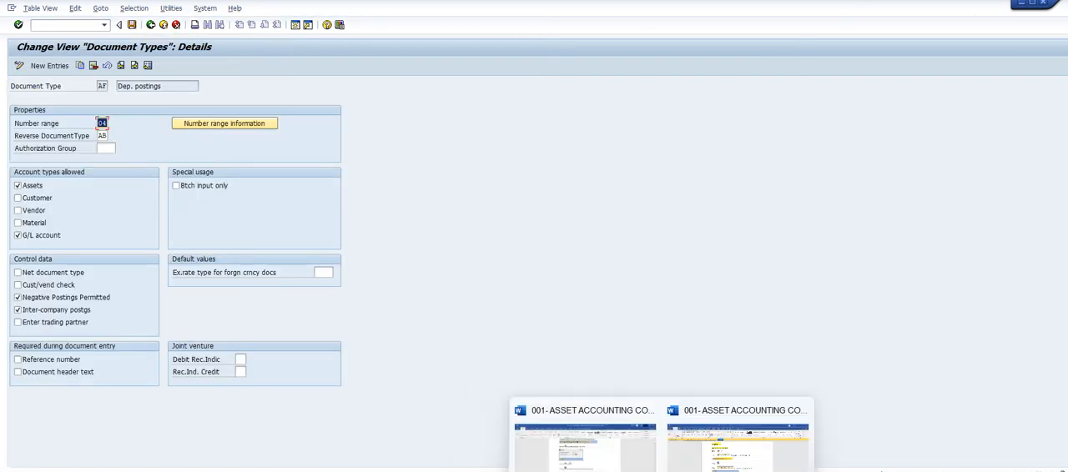
{"action": "left_click", "coordinate": [713, 464]}
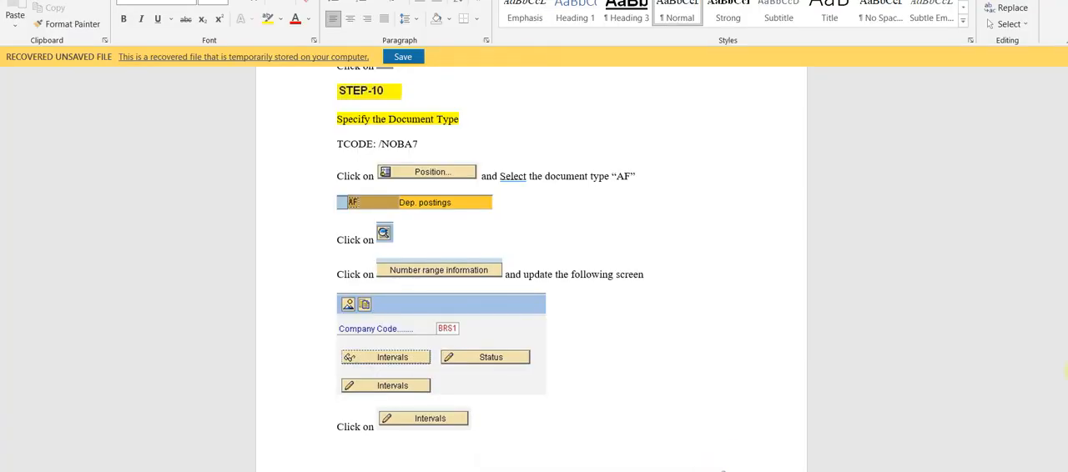
{"action": "scroll", "coordinate": [531, 272], "scroll_direction": "down", "scroll_amount": 6}
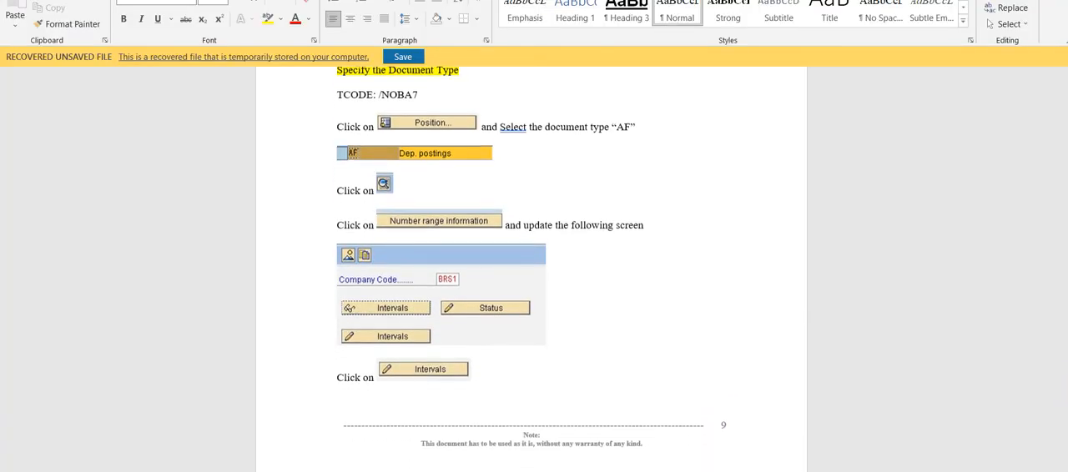
{"action": "scroll", "coordinate": [530, 272], "scroll_direction": "down", "scroll_amount": 9}
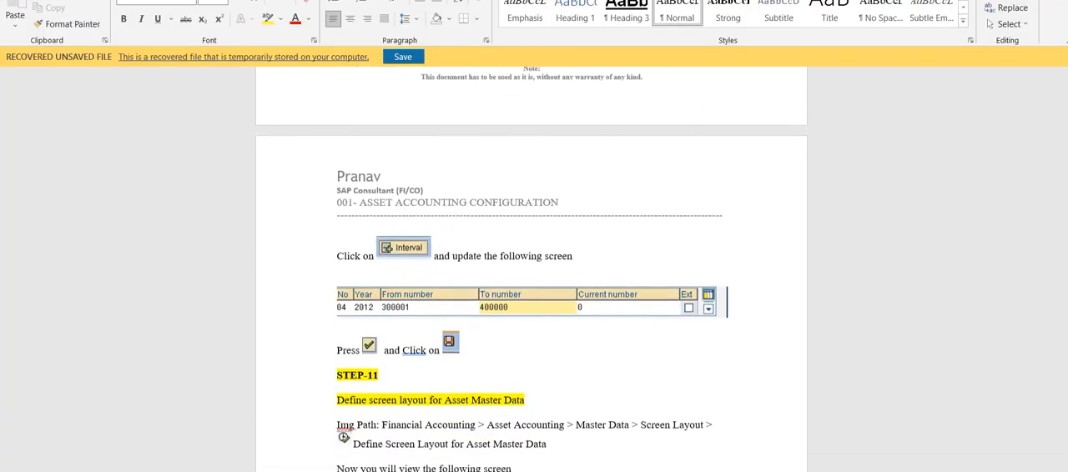
{"action": "scroll", "coordinate": [531, 272], "scroll_direction": "down", "scroll_amount": 1}
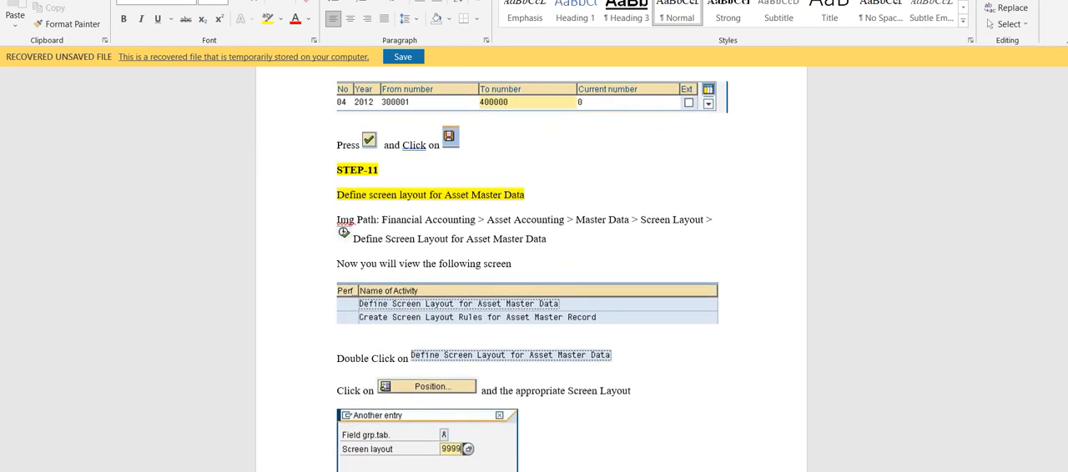
{"action": "scroll", "coordinate": [531, 272], "scroll_direction": "down", "scroll_amount": 1}
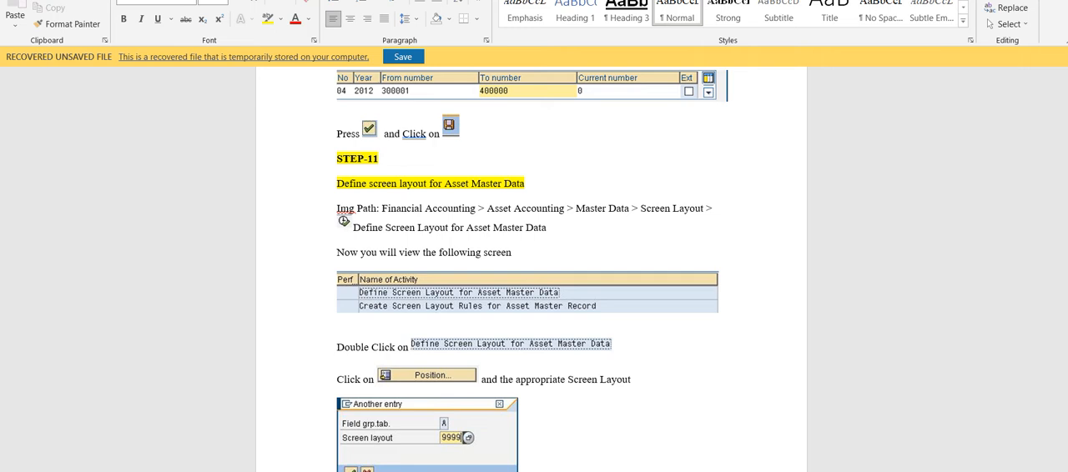
{"action": "scroll", "coordinate": [532, 269], "scroll_direction": "down", "scroll_amount": 1}
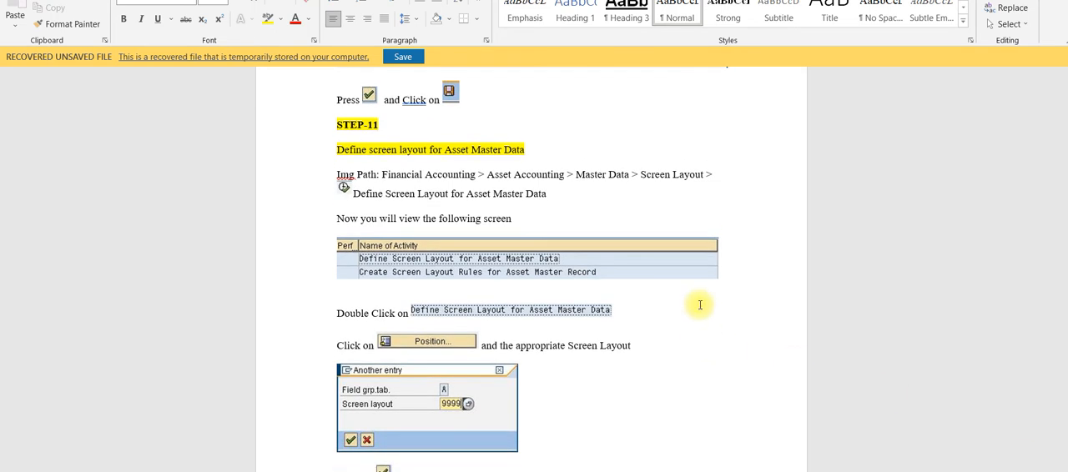
{"action": "mouse_move", "coordinate": [683, 467]}
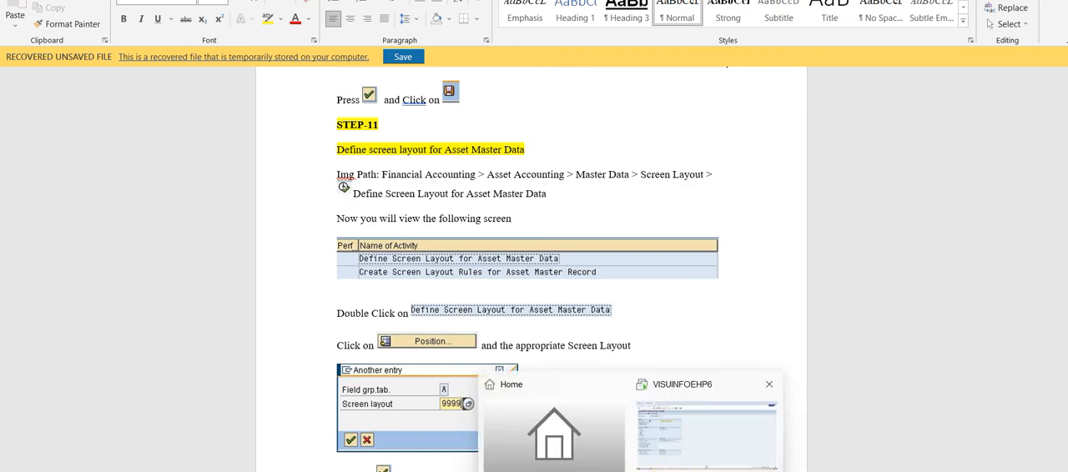
{"action": "left_click", "coordinate": [677, 446]}
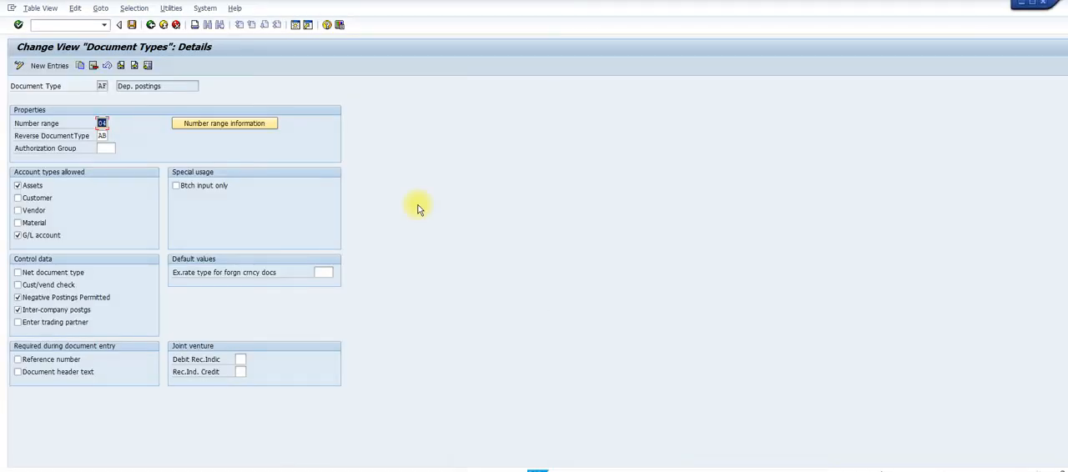
Leave the document type maintenance and open the SAP Reference IMG from Customizing: Execute Project
{"action": "left_click", "coordinate": [151, 25]}
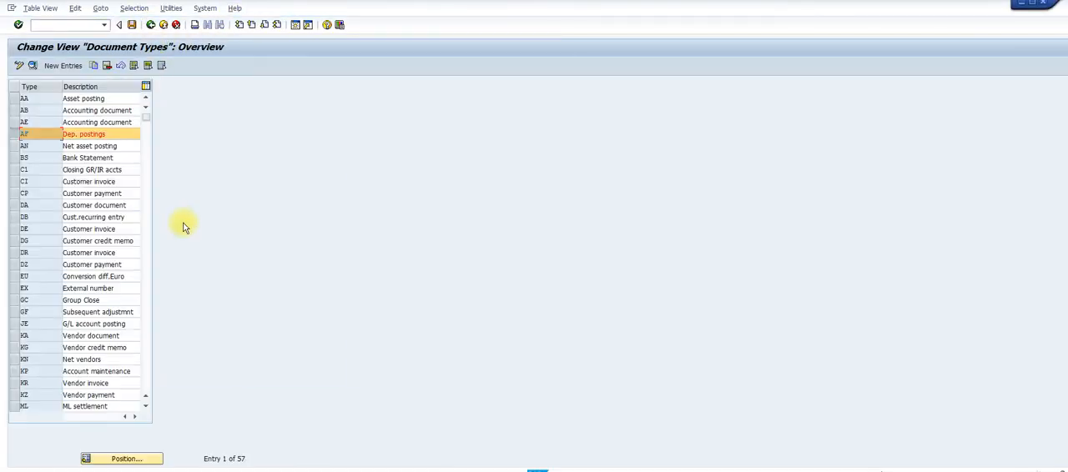
{"action": "left_click", "coordinate": [151, 25]}
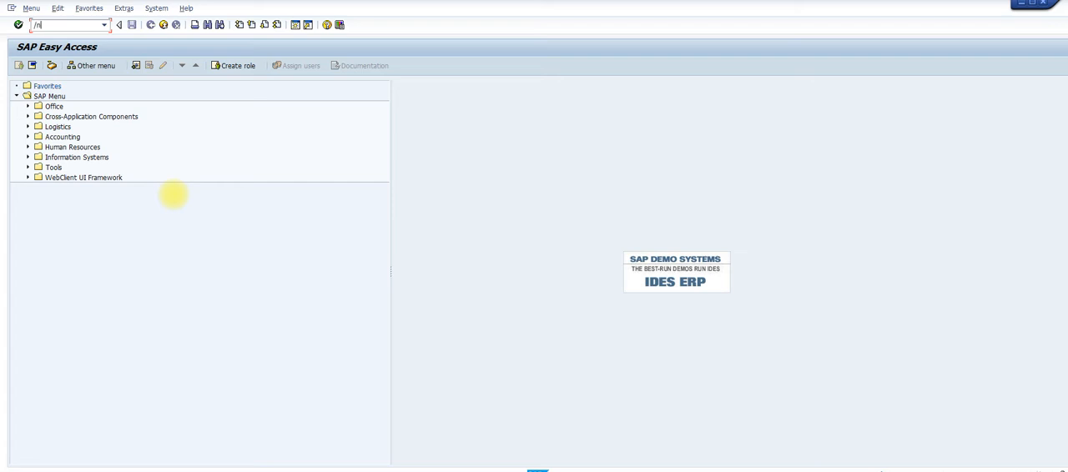
{"action": "key", "text": "Return"}
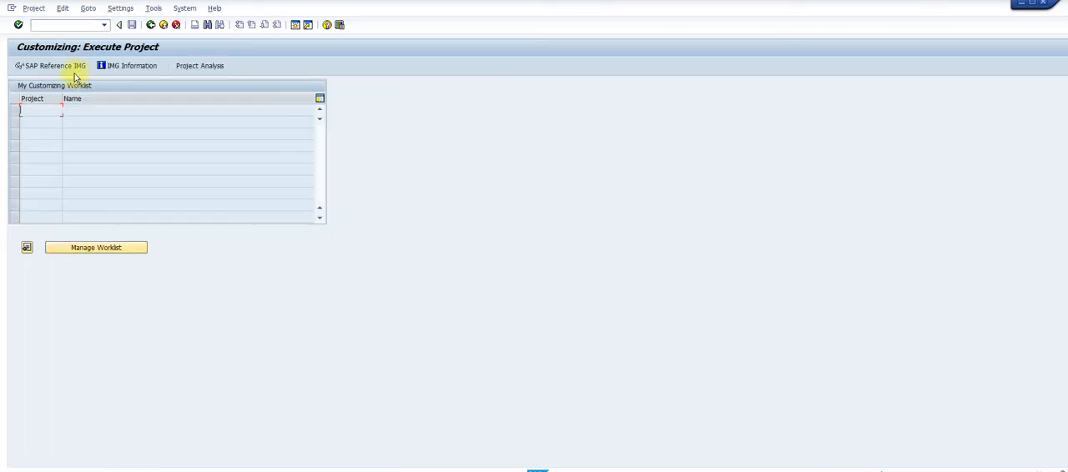
{"action": "left_click", "coordinate": [71, 67]}
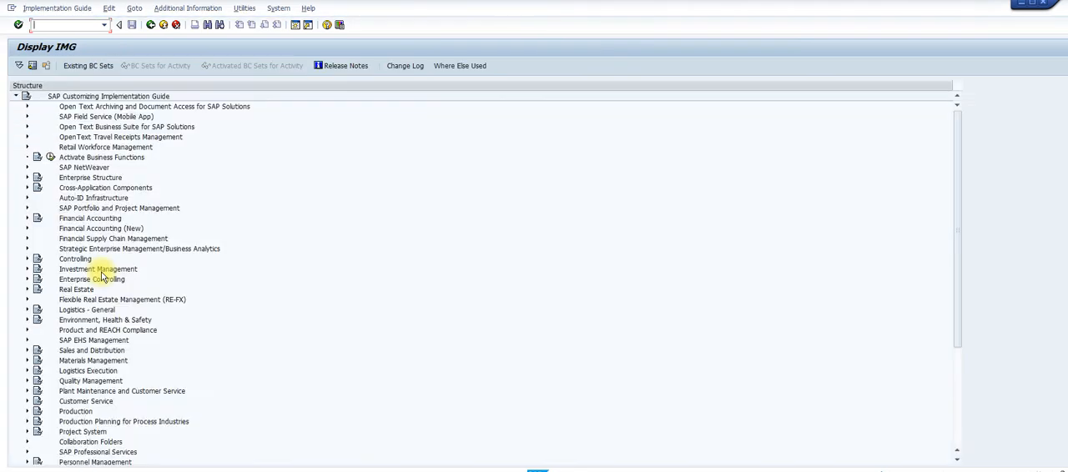
Expand Financial Accounting (New) > Asset Accounting > Master Data > Screen Layout in the IMG, checking the path against the Step 11 guide in Word
{"action": "left_click", "coordinate": [28, 230]}
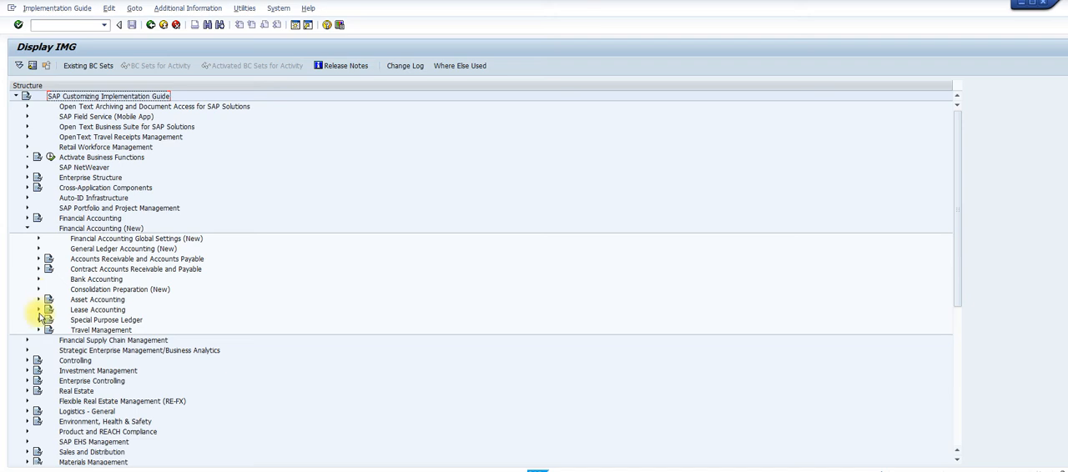
{"action": "left_click", "coordinate": [39, 300]}
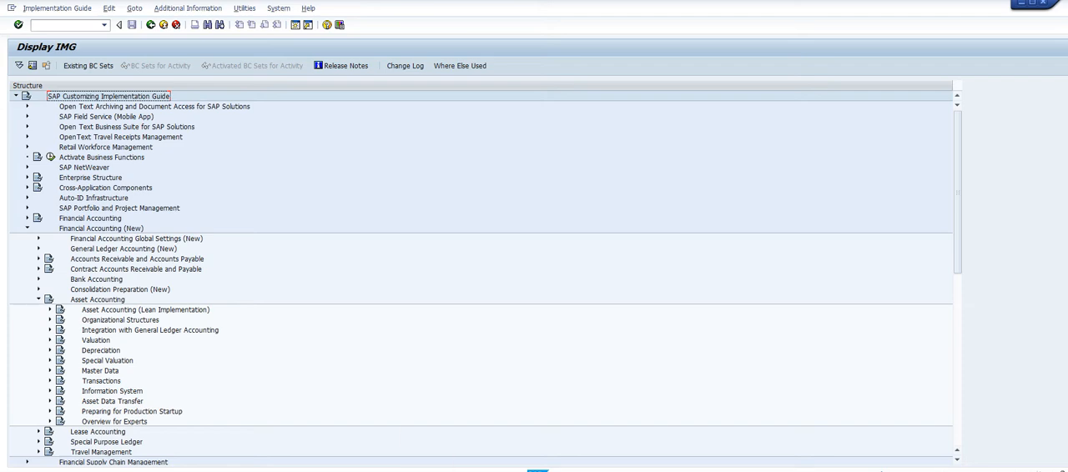
{"action": "mouse_move", "coordinate": [662, 471]}
{"action": "left_click", "coordinate": [733, 465]}
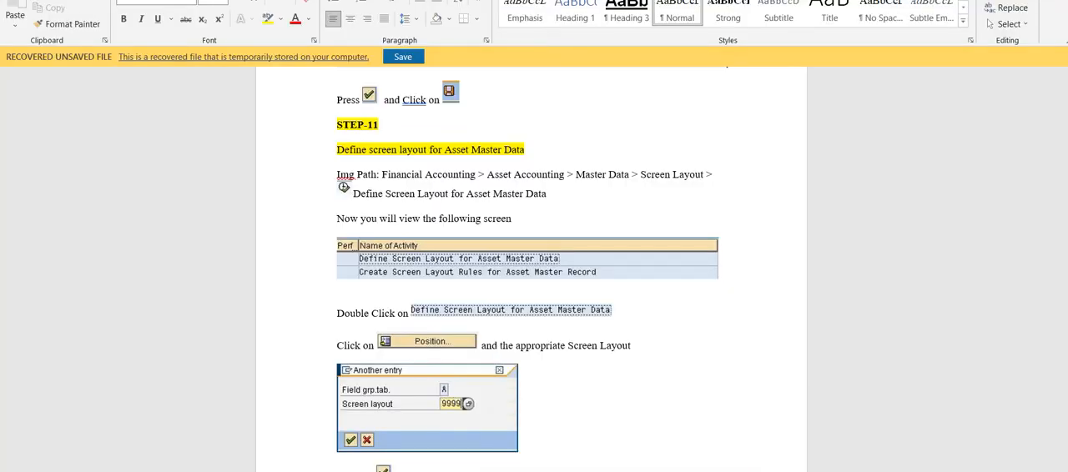
{"action": "key", "text": "alt+Tab"}
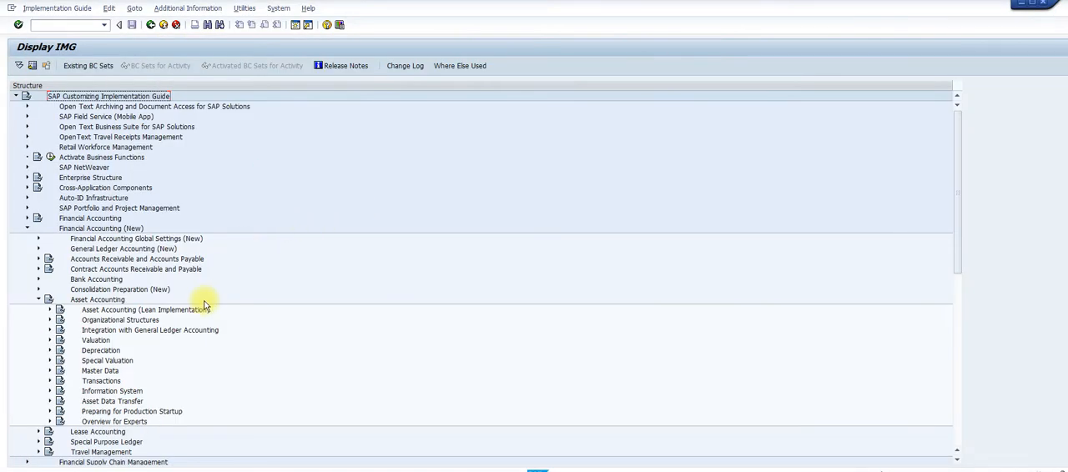
{"action": "left_click", "coordinate": [50, 372]}
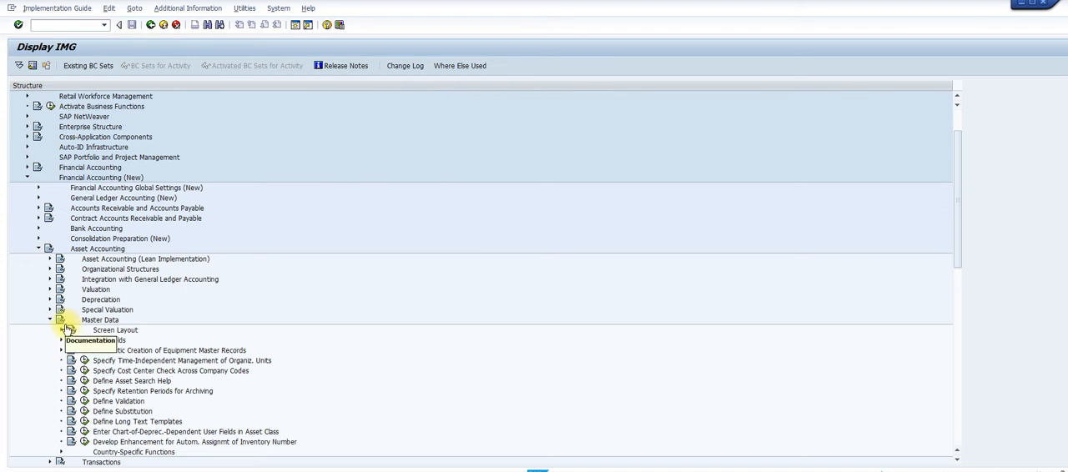
{"action": "left_click", "coordinate": [66, 333]}
{"action": "left_click", "coordinate": [63, 332]}
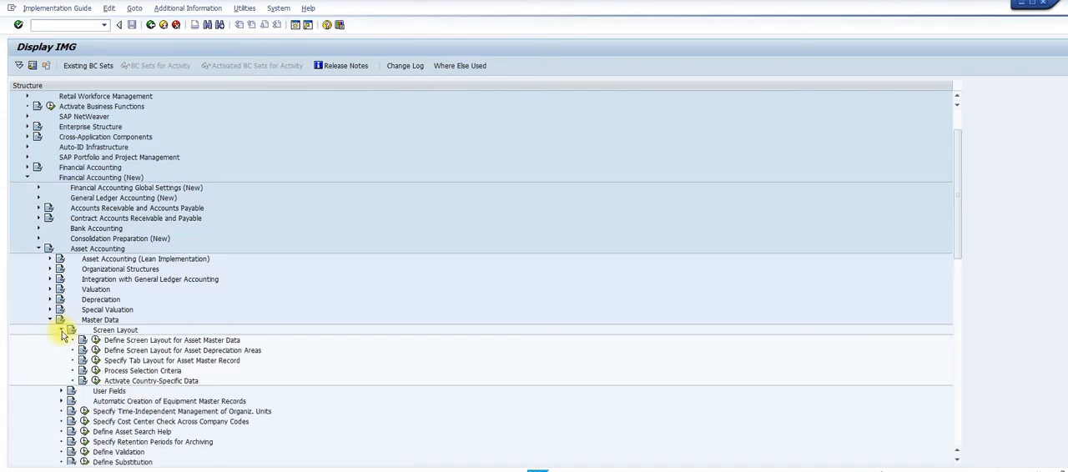
Recheck Step 11 in the Word guide, then open the activity Define Screen Layout for Asset Master Data in the SAP IMG
{"action": "mouse_move", "coordinate": [662, 471]}
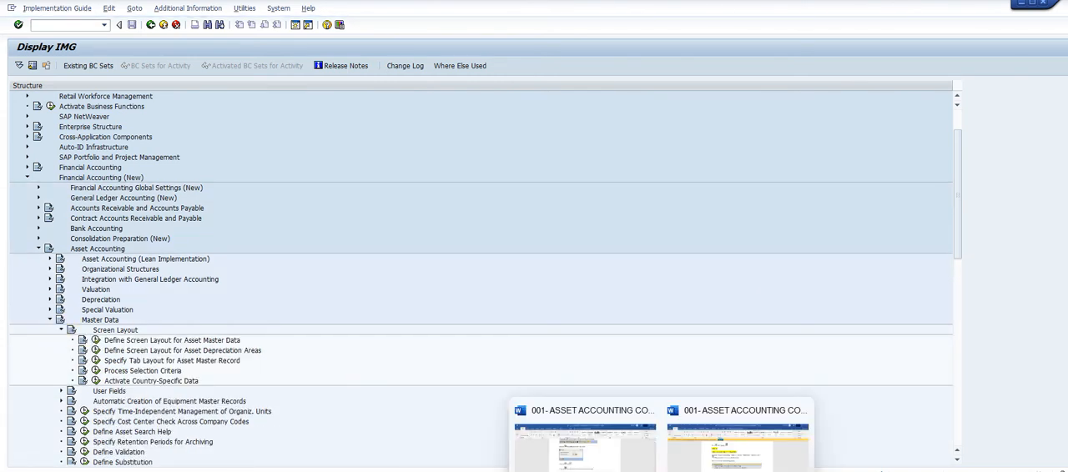
{"action": "left_click", "coordinate": [655, 413]}
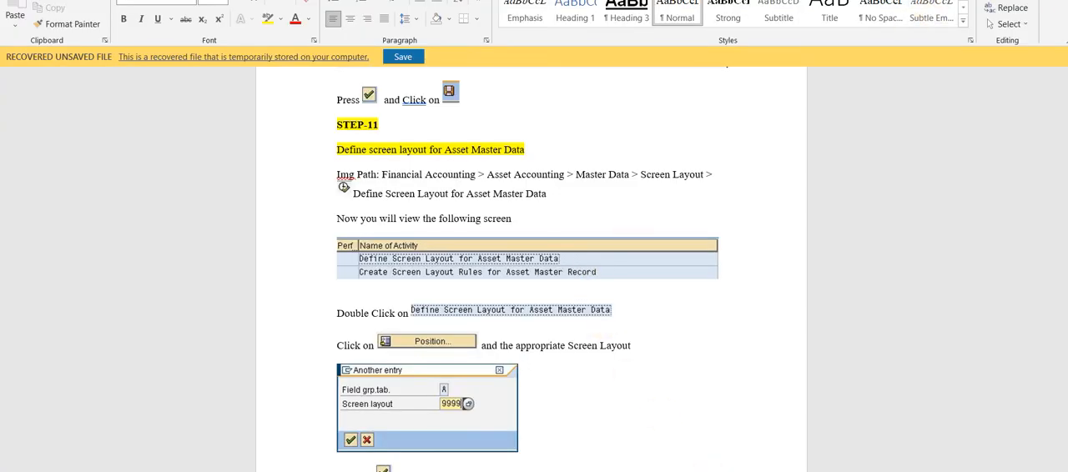
{"action": "key", "text": "alt+Tab"}
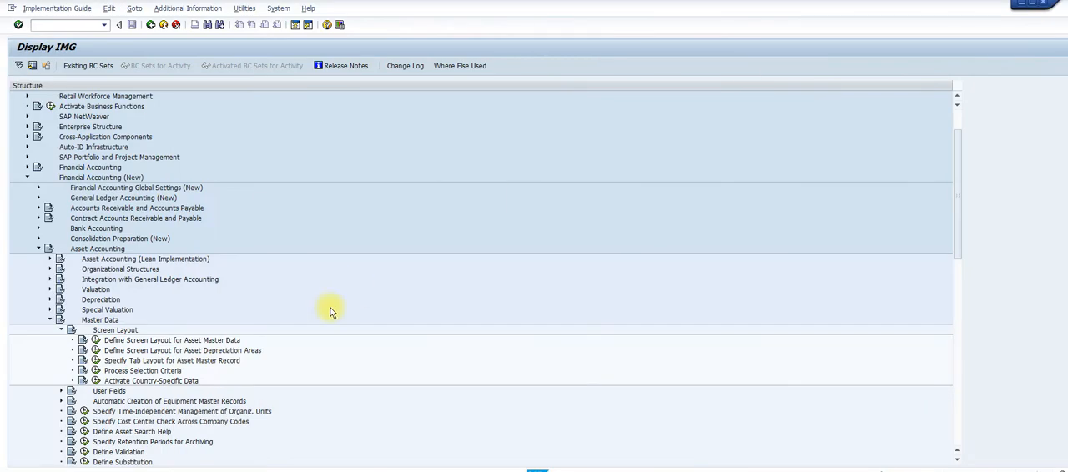
{"action": "left_click", "coordinate": [98, 341]}
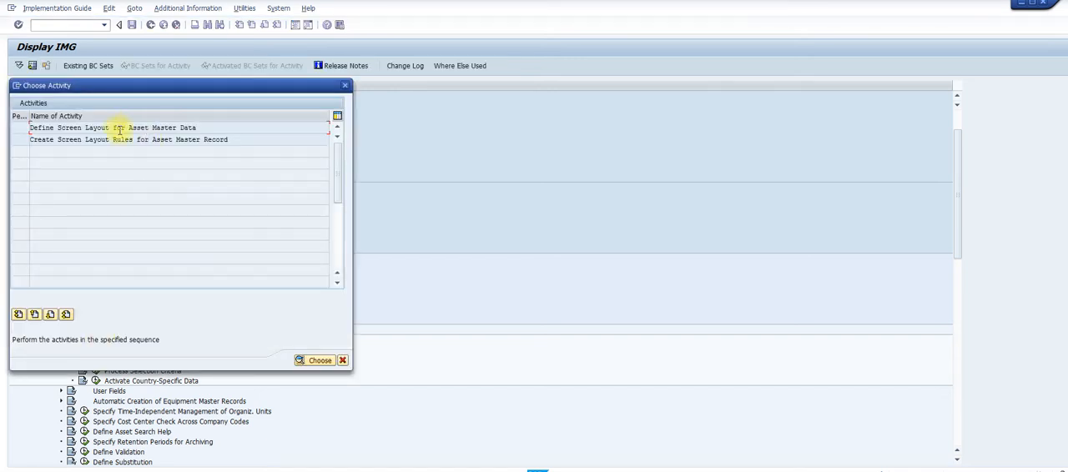
{"action": "double_click", "coordinate": [120, 131]}
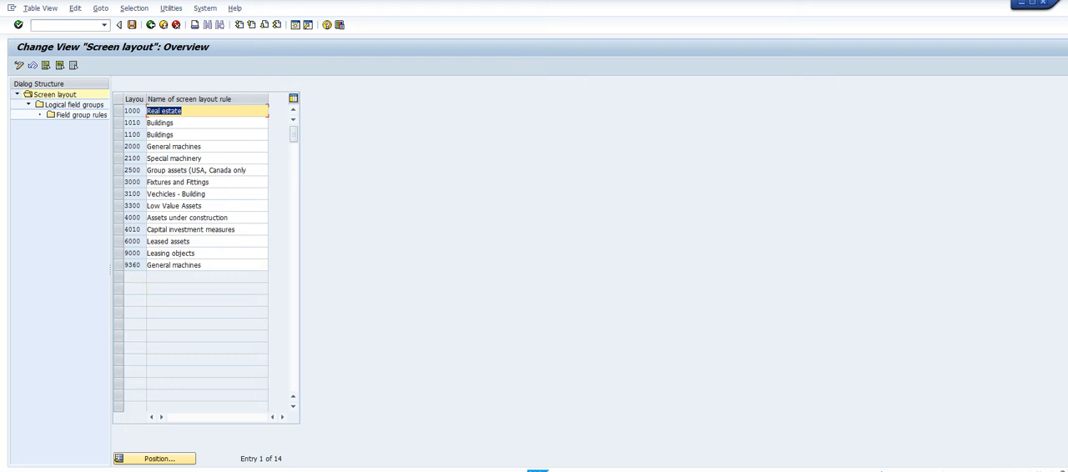
Switch to the Word guide, read the Step 11 instructions on logical field groups and field group rules, and return to SAP
{"action": "mouse_move", "coordinate": [662, 471]}
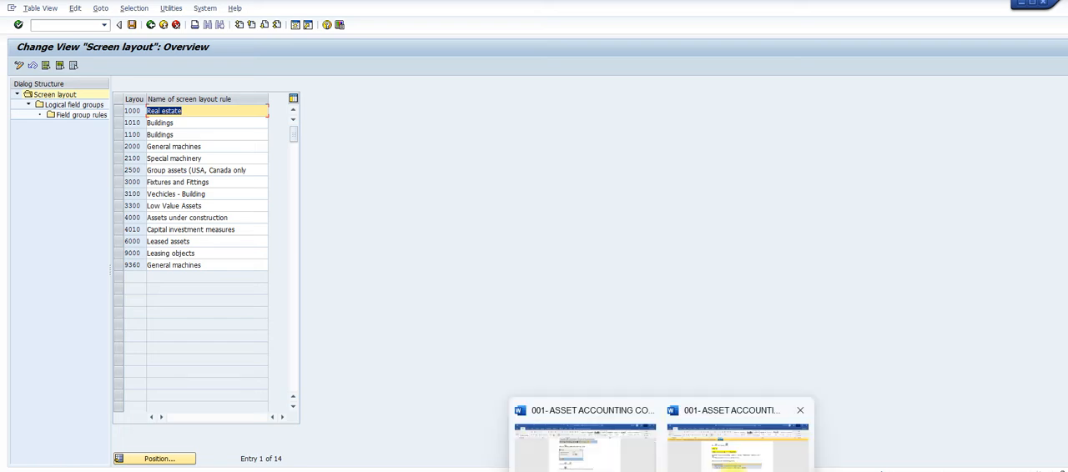
{"action": "left_click", "coordinate": [734, 468]}
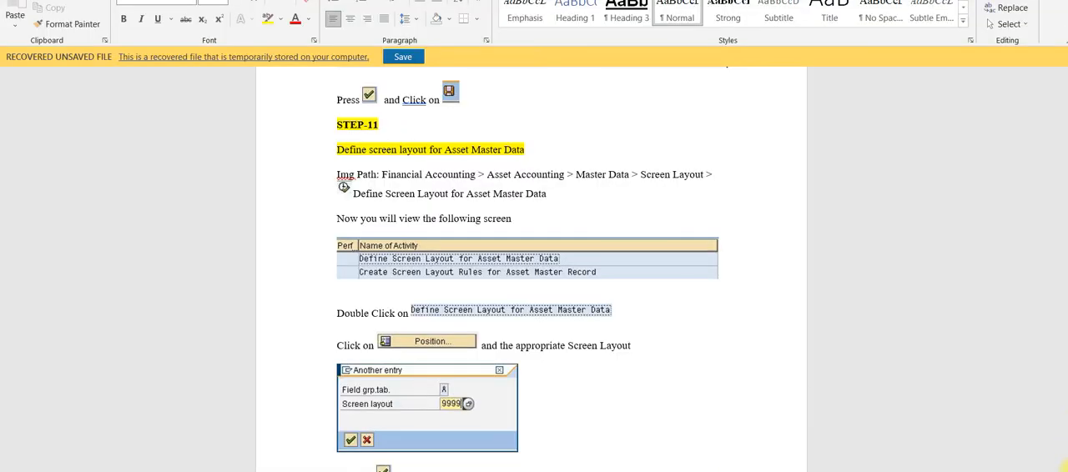
{"action": "scroll", "coordinate": [530, 268], "scroll_direction": "down", "scroll_amount": 5}
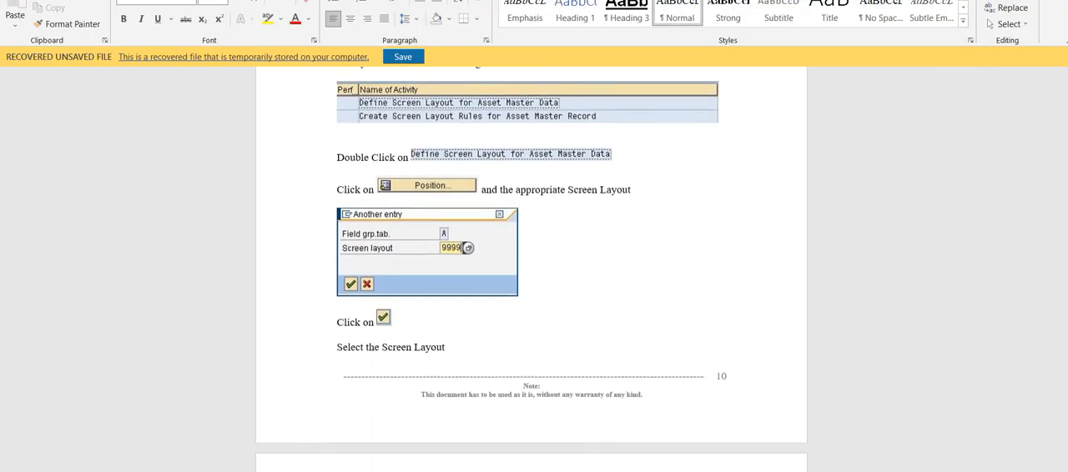
{"action": "scroll", "coordinate": [530, 267], "scroll_direction": "down", "scroll_amount": 6}
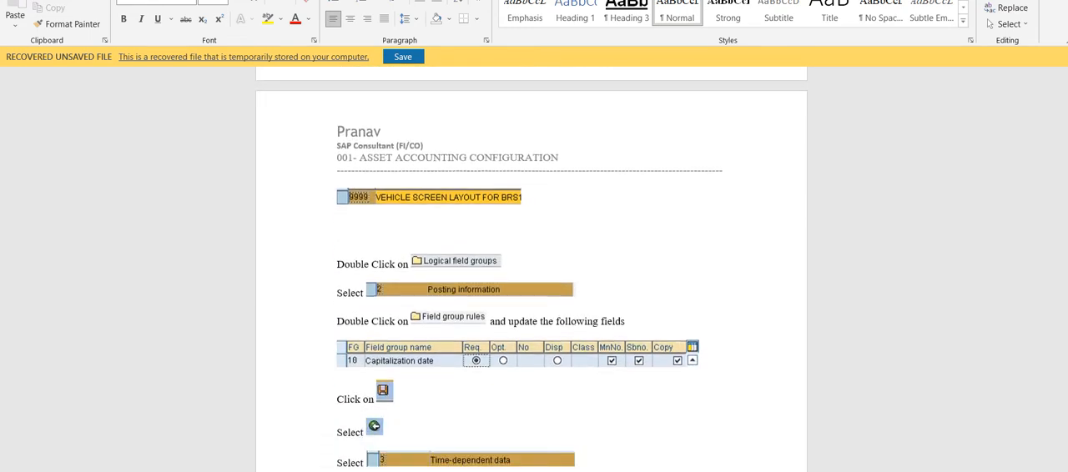
{"action": "mouse_move", "coordinate": [632, 471]}
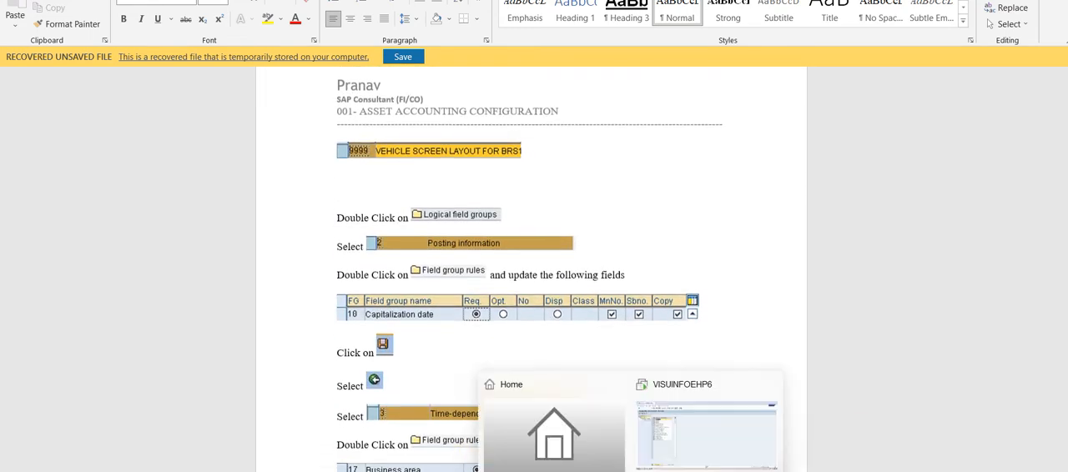
{"action": "left_click", "coordinate": [676, 461]}
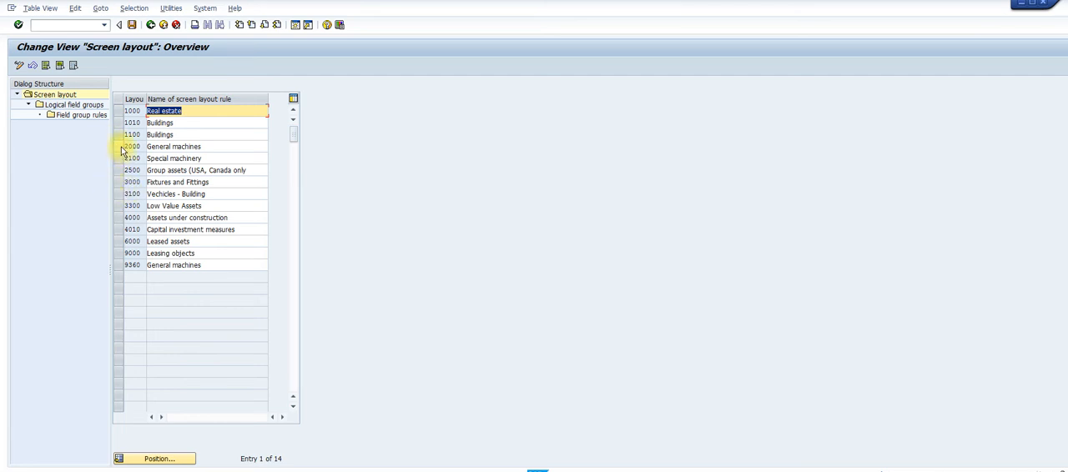
View the logical field groups for screen layout 2000 General machines and return to the screen layout overview
{"action": "left_click", "coordinate": [119, 147]}
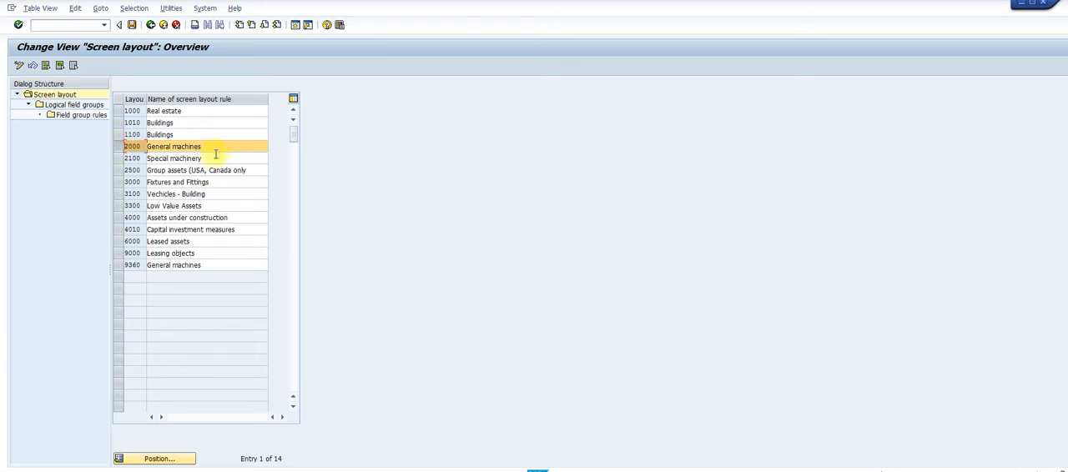
{"action": "left_click", "coordinate": [82, 110]}
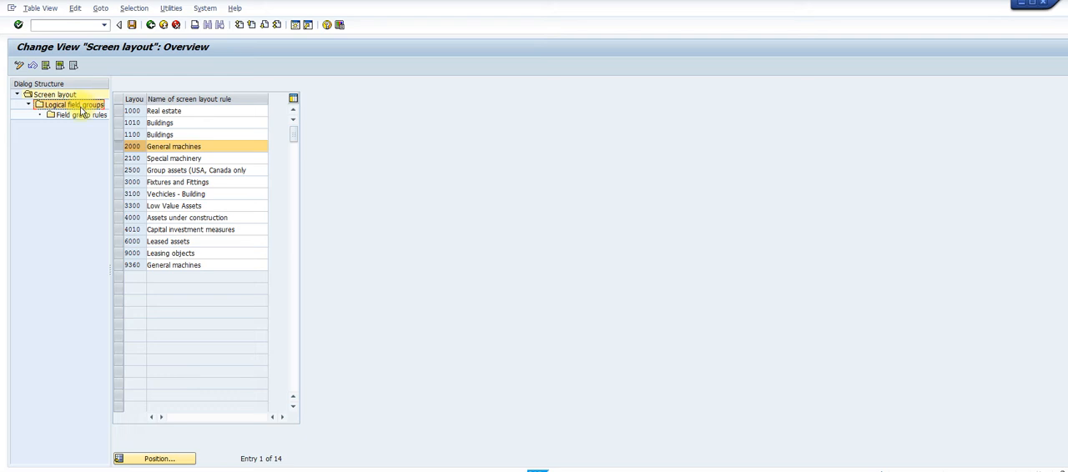
{"action": "double_click", "coordinate": [82, 110]}
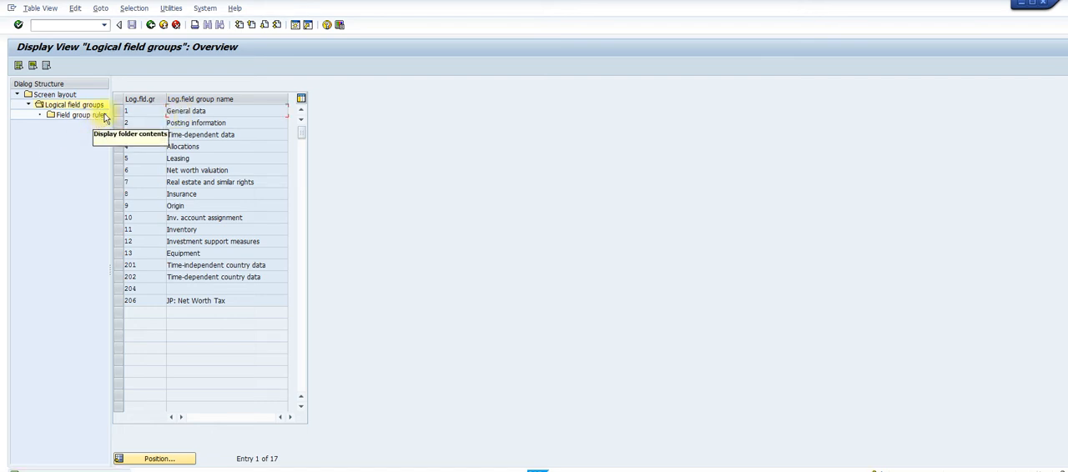
{"action": "left_click", "coordinate": [151, 26]}
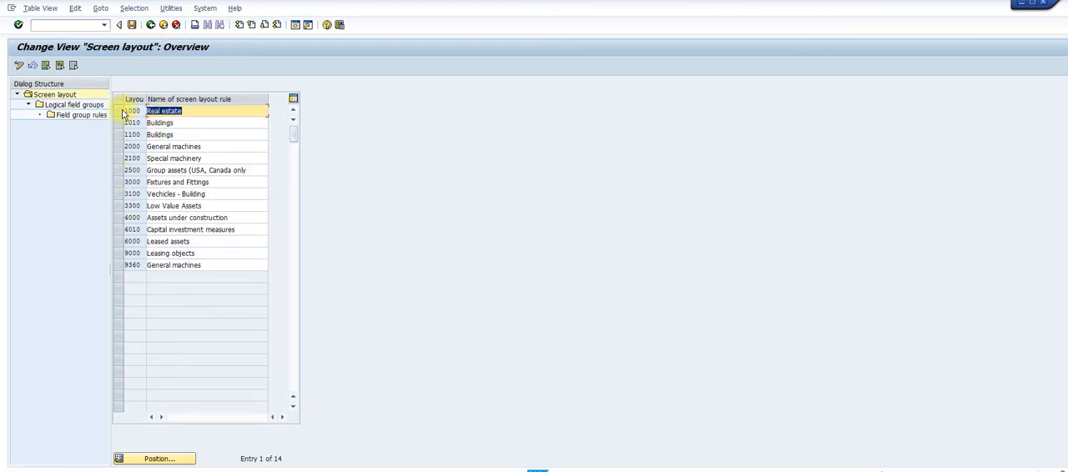
Set Description 1 to optional in the General data field group rules of screen layout 1000 Real estate, and return to the layout overview
{"action": "left_click", "coordinate": [120, 113]}
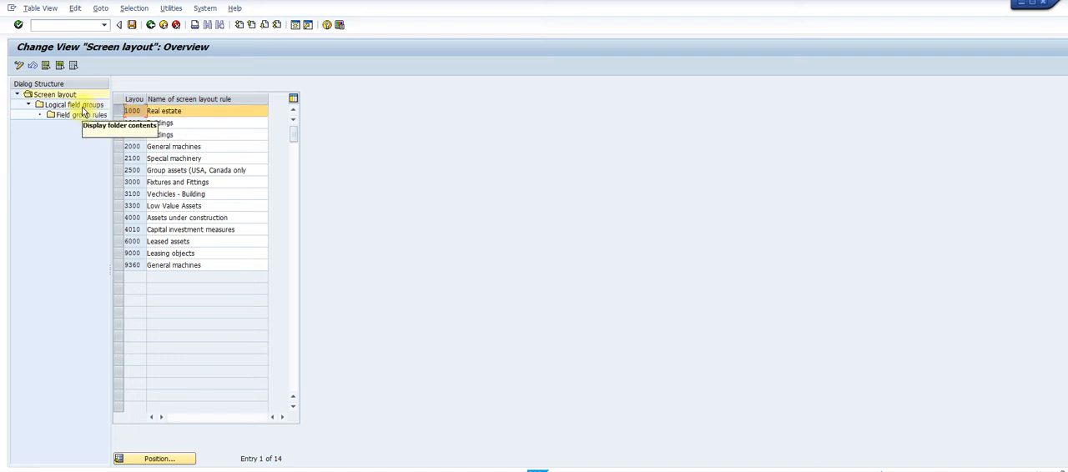
{"action": "double_click", "coordinate": [82, 108]}
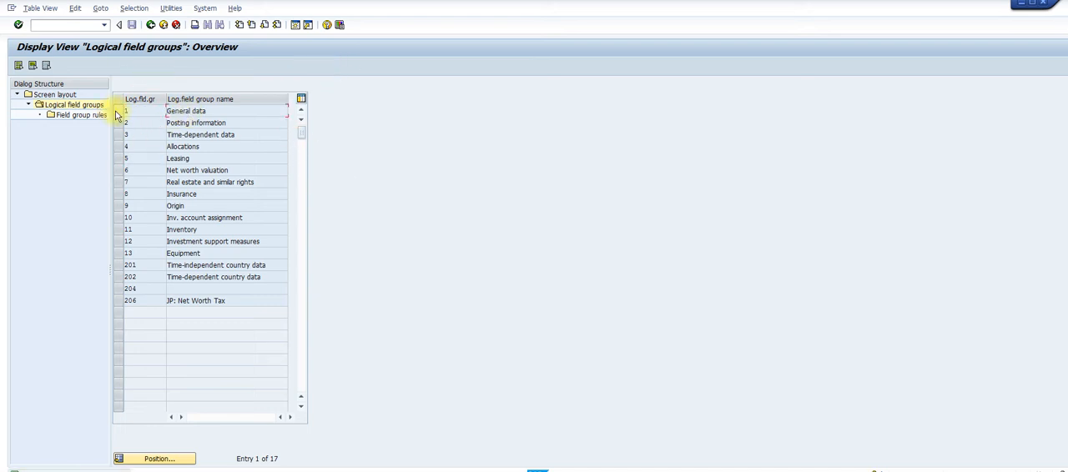
{"action": "left_click", "coordinate": [118, 111]}
{"action": "double_click", "coordinate": [94, 119]}
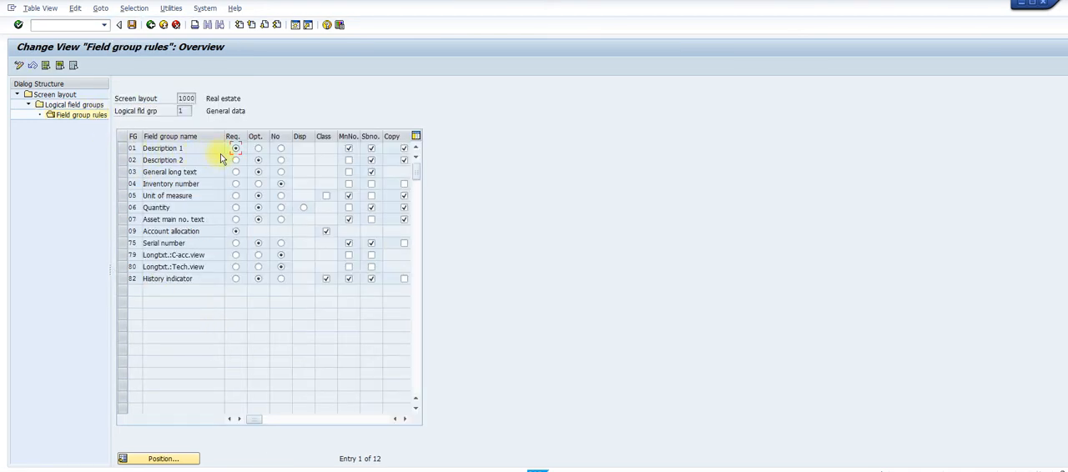
{"action": "left_click", "coordinate": [258, 149]}
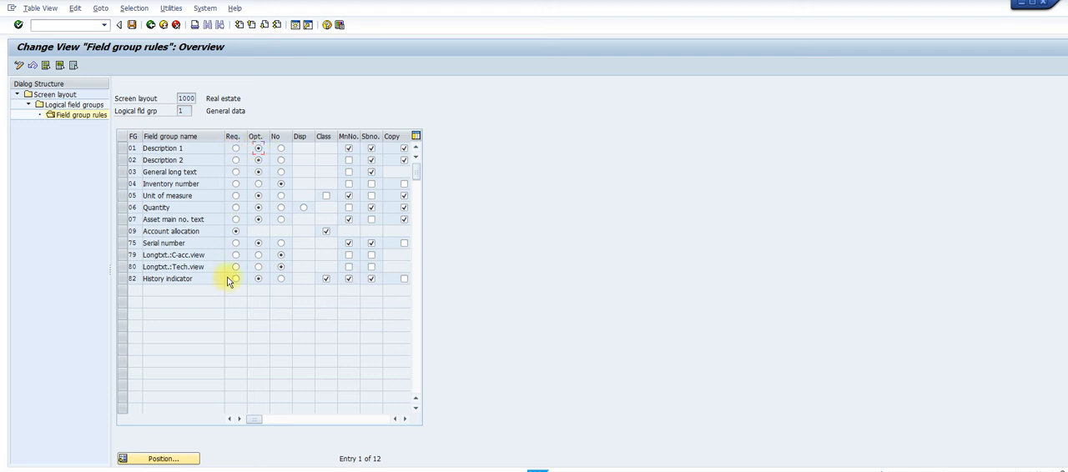
{"action": "left_click", "coordinate": [150, 25]}
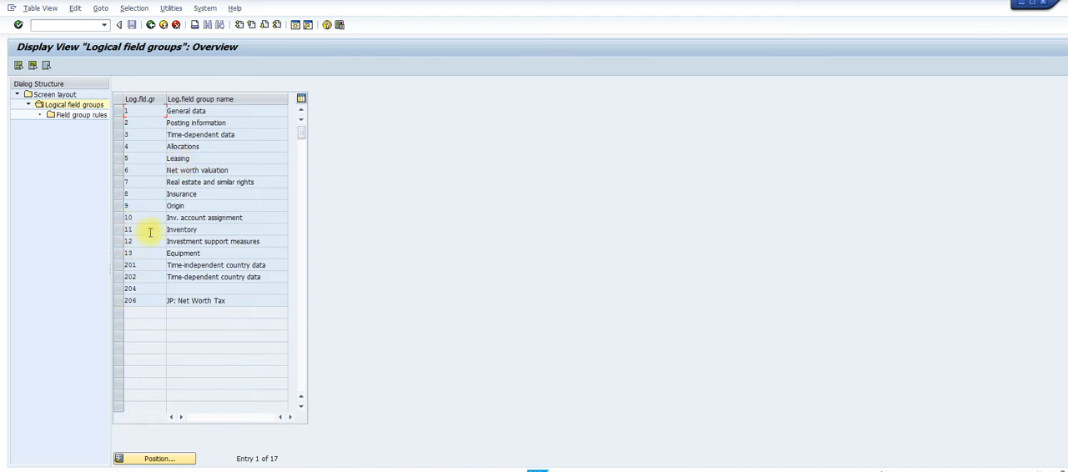
{"action": "left_click", "coordinate": [150, 26]}
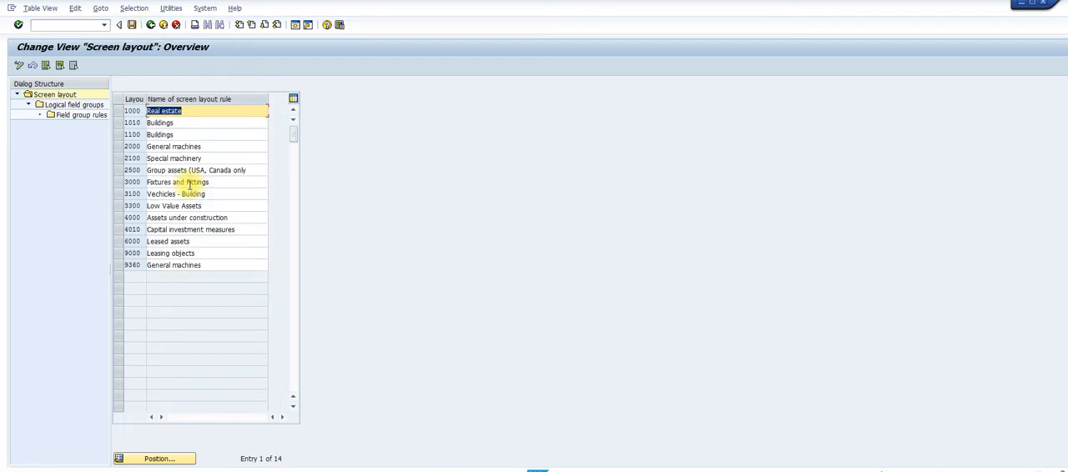
Check the General data field group rules of screen layout 3000 Fixtures and Fittings and return to the layout overview
{"action": "left_click", "coordinate": [118, 184]}
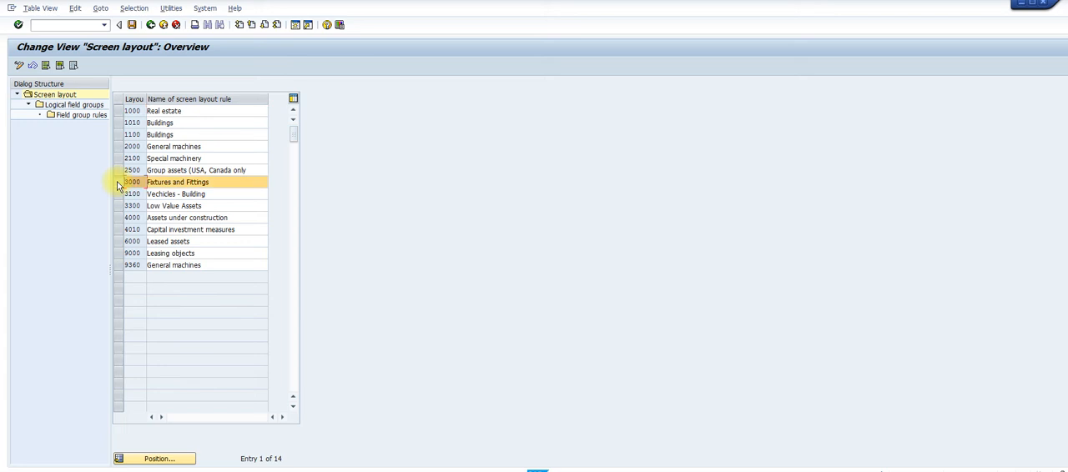
{"action": "double_click", "coordinate": [89, 111]}
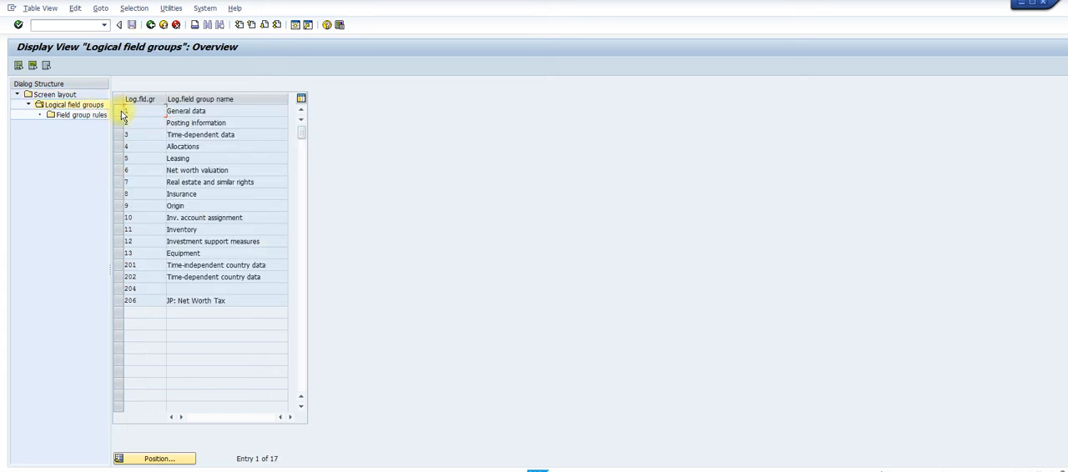
{"action": "left_click", "coordinate": [119, 112]}
{"action": "left_click", "coordinate": [92, 117]}
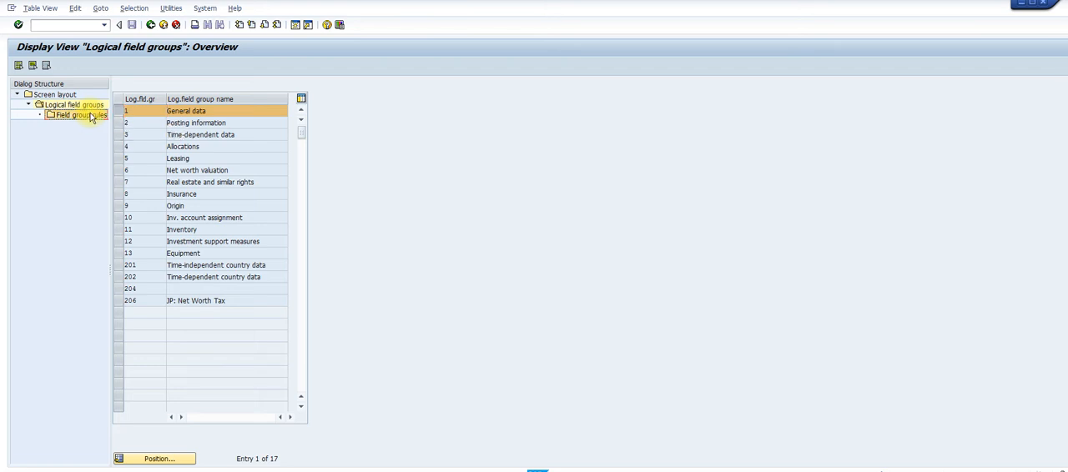
{"action": "double_click", "coordinate": [82, 118]}
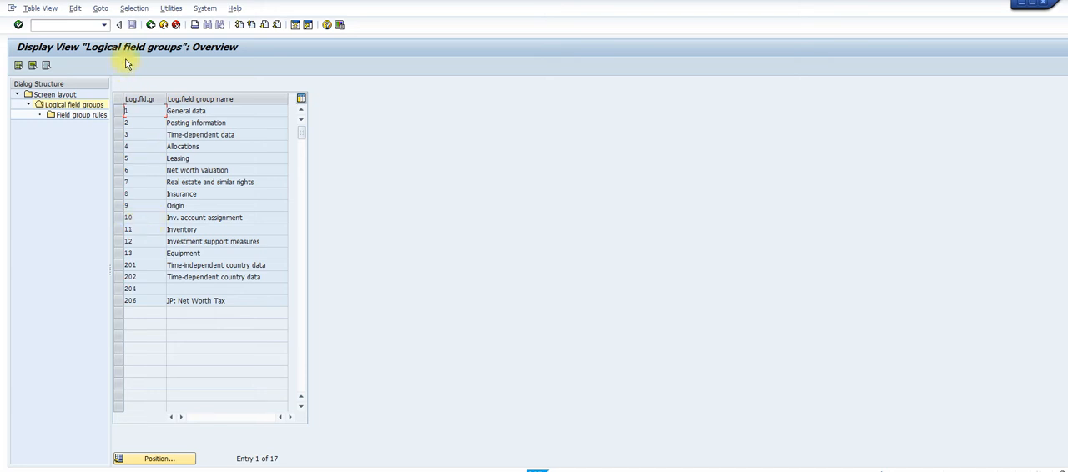
{"action": "left_click", "coordinate": [150, 24]}
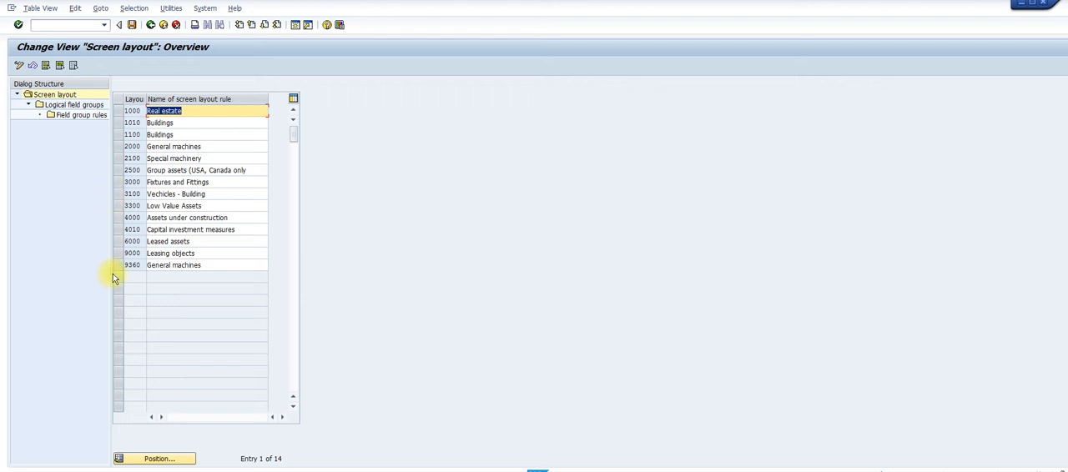
Examine the General data and Time-dependent data field group rules of screen layout 3100 Vechicles - Building
{"action": "left_click", "coordinate": [122, 195]}
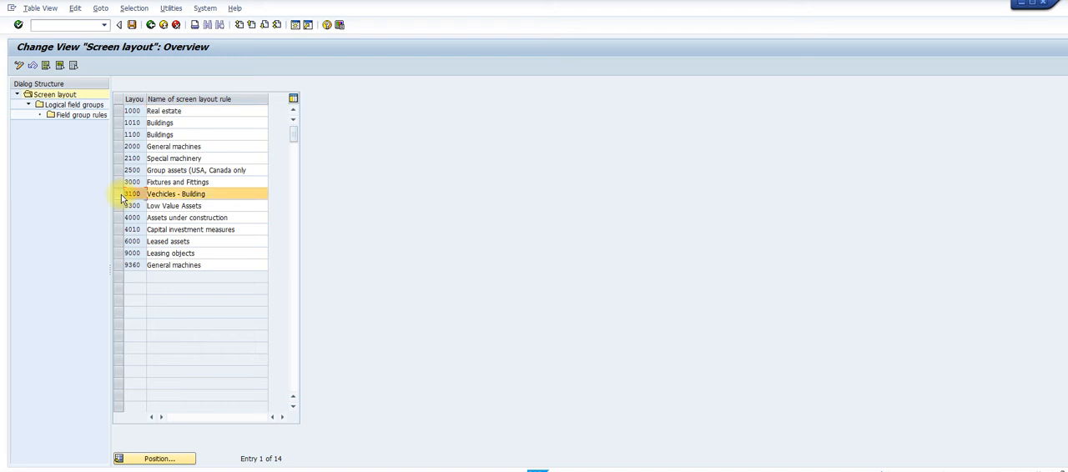
{"action": "double_click", "coordinate": [74, 107]}
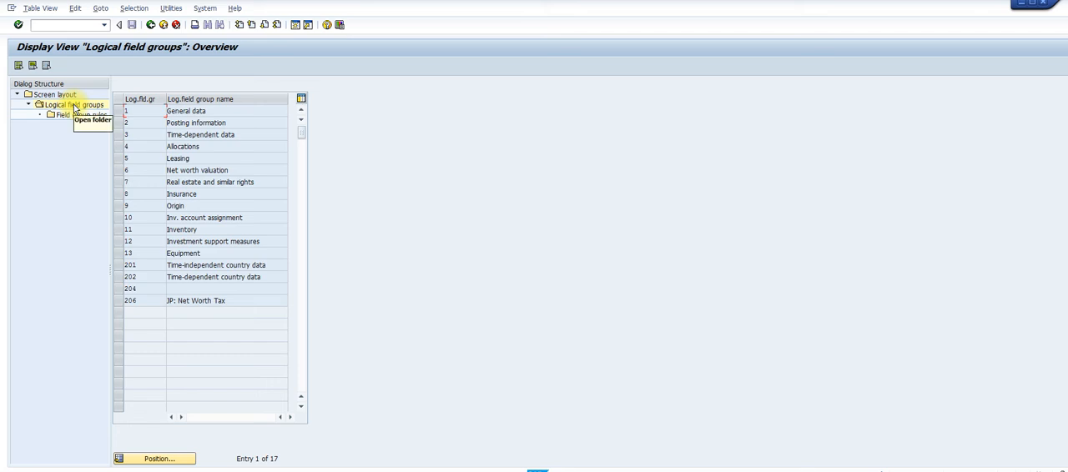
{"action": "left_click", "coordinate": [118, 112]}
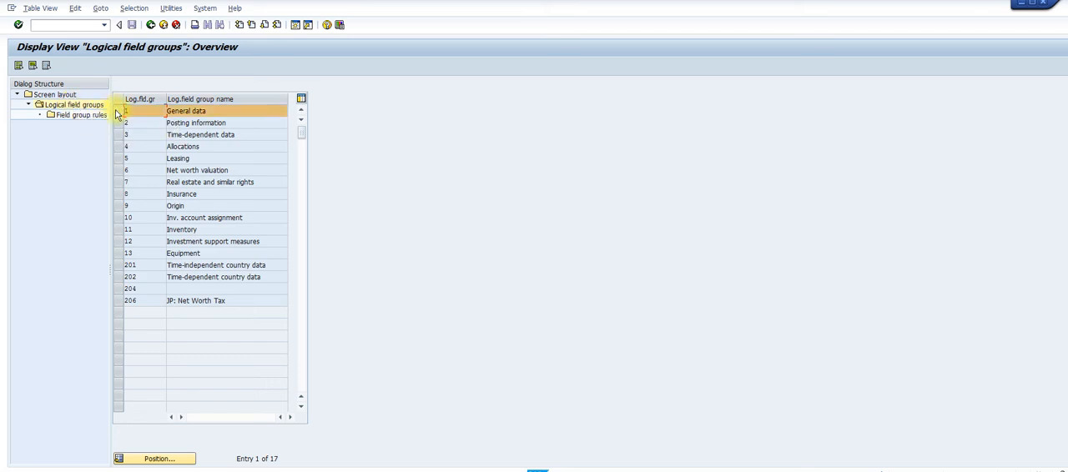
{"action": "double_click", "coordinate": [81, 115]}
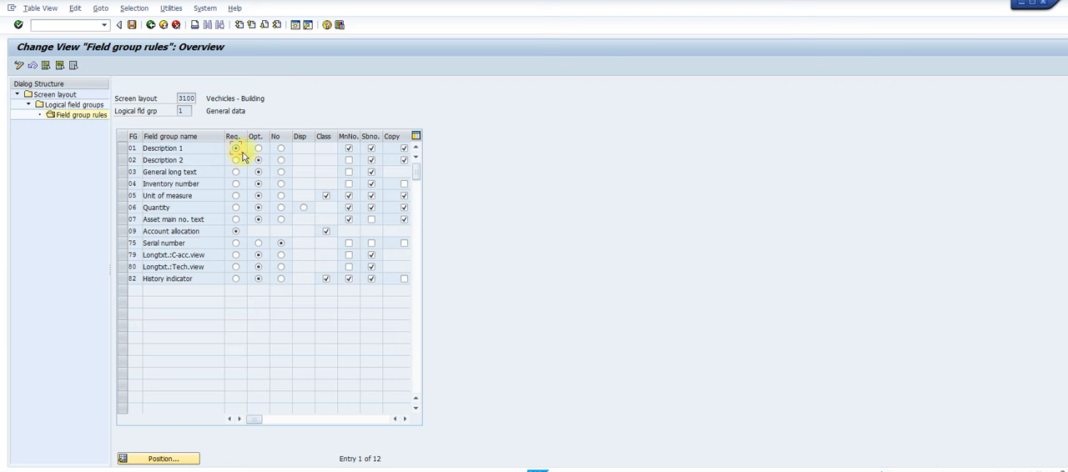
{"action": "left_click", "coordinate": [151, 25]}
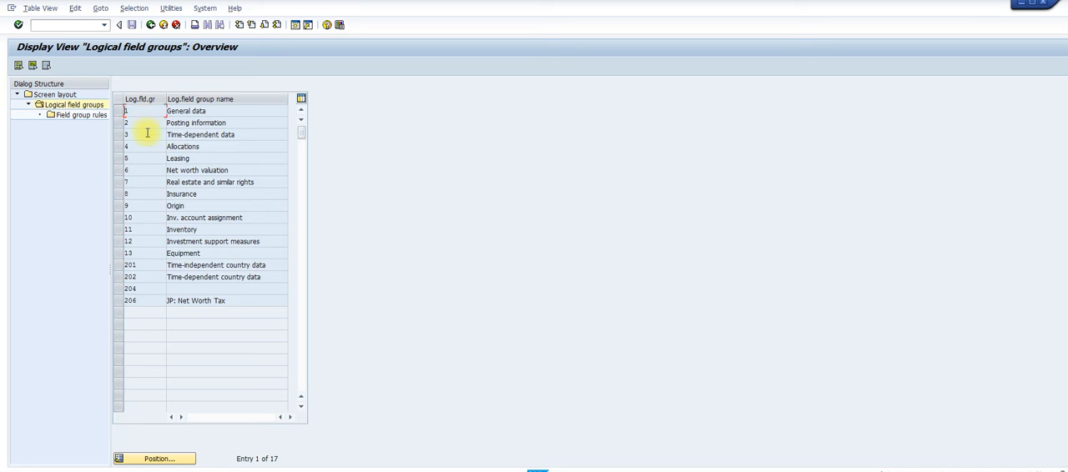
{"action": "left_click", "coordinate": [124, 136]}
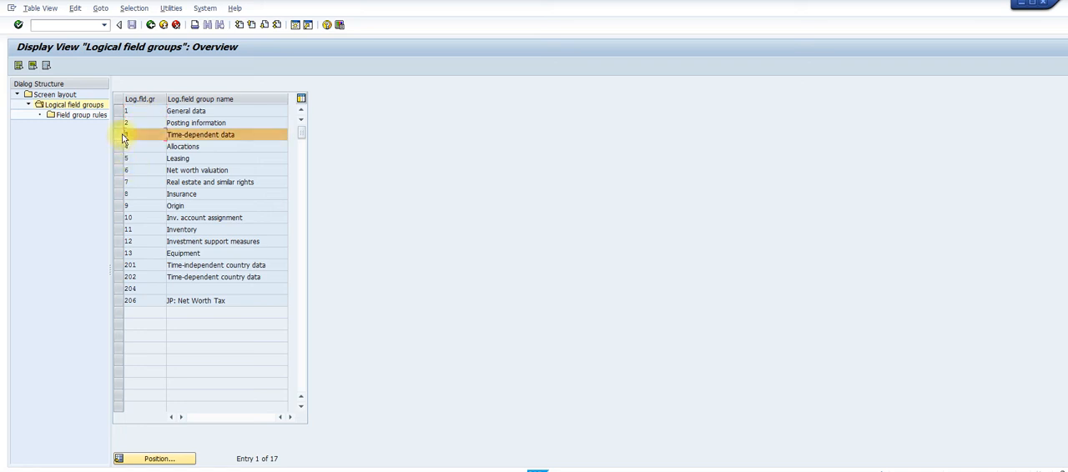
{"action": "double_click", "coordinate": [82, 115]}
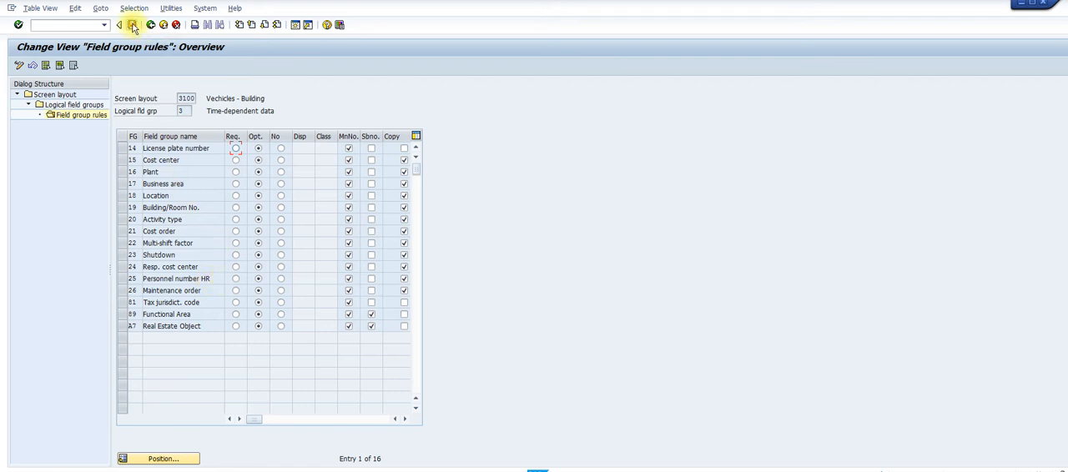
Read the end of Step 11 and Step 12 in the Word guide, then return to SAP and save the changes to customizing request EH6K900004
{"action": "mouse_move", "coordinate": [663, 470]}
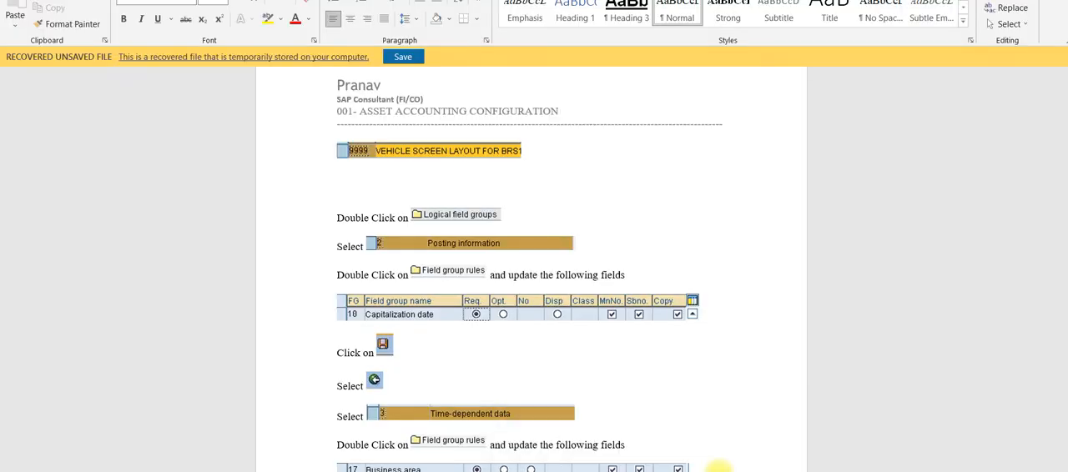
{"action": "left_click", "coordinate": [722, 451]}
{"action": "scroll", "coordinate": [530, 270], "scroll_direction": "down", "scroll_amount": 5}
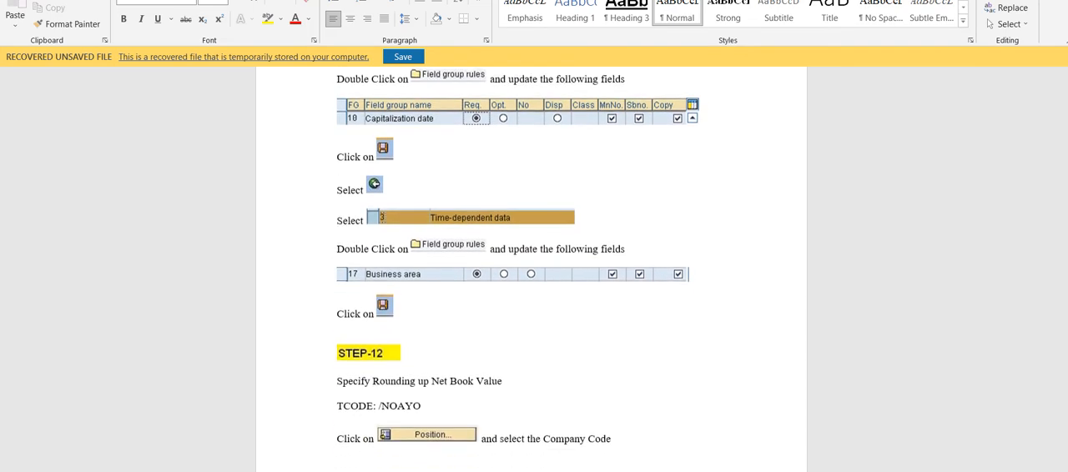
{"action": "scroll", "coordinate": [529, 269], "scroll_direction": "down", "scroll_amount": 6}
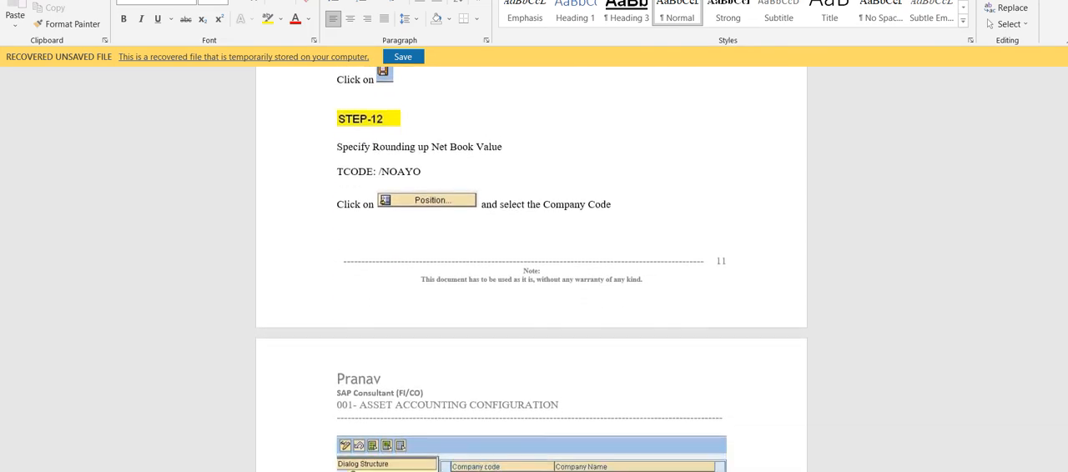
{"action": "scroll", "coordinate": [529, 270], "scroll_direction": "down", "scroll_amount": 1}
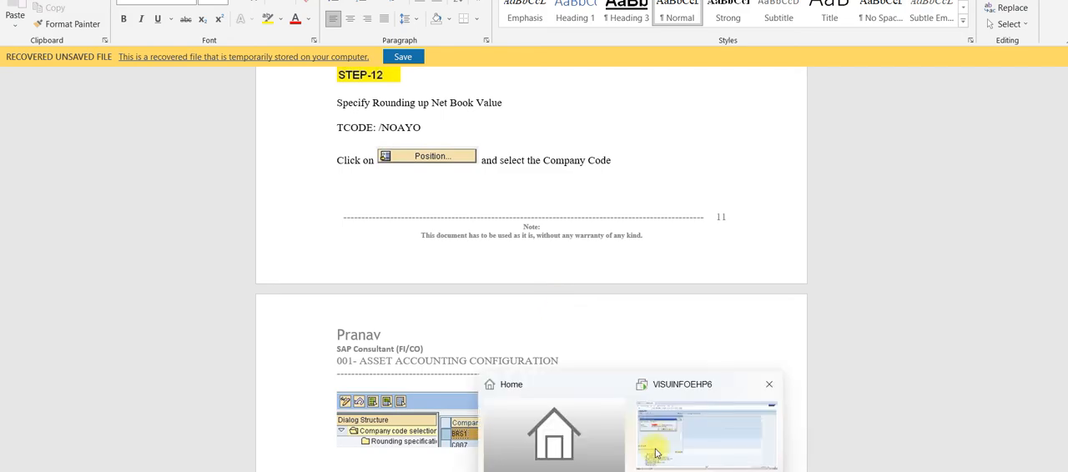
{"action": "left_click", "coordinate": [650, 455]}
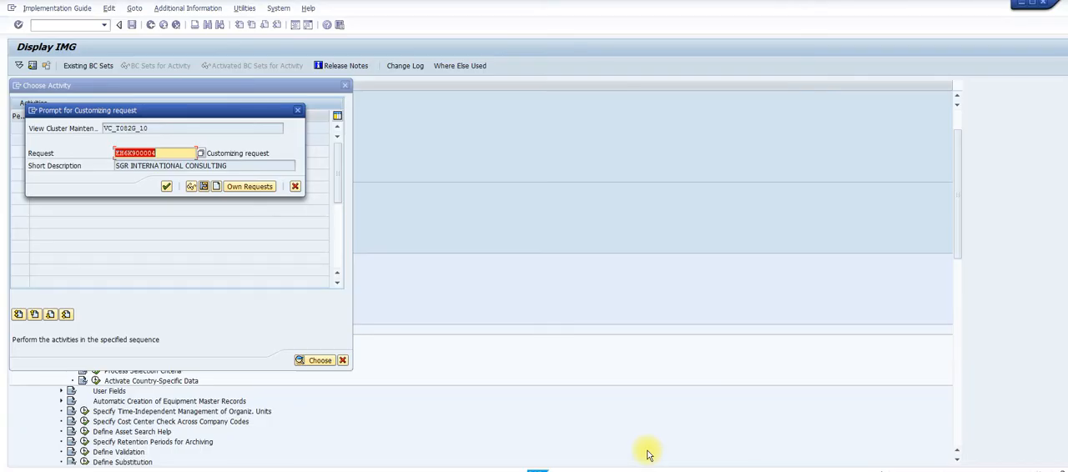
{"action": "left_click", "coordinate": [167, 186]}
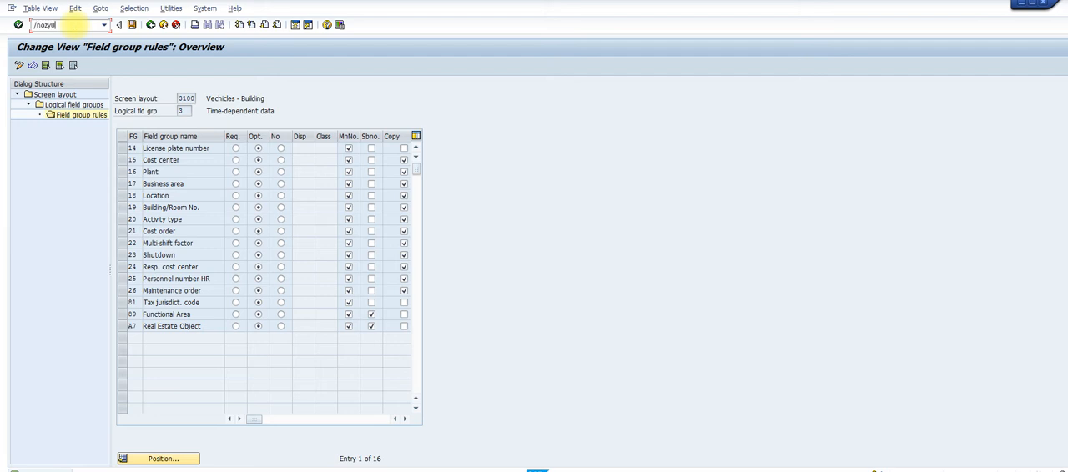
Open the company code selection for net book value rounding with /noayo, rechecking Step 12's code in Word after trying /nozy0 and /noay0
{"action": "key", "text": "Return"}
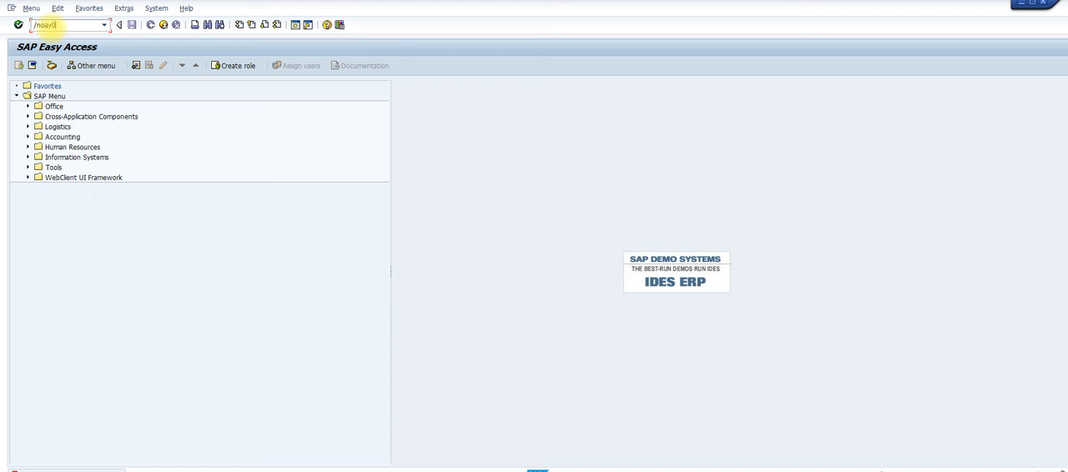
{"action": "key", "text": "Return"}
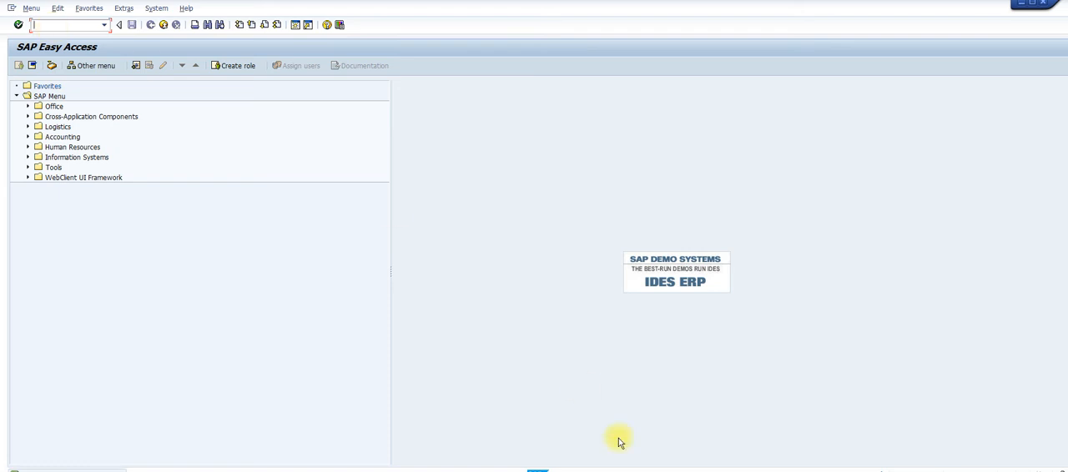
{"action": "mouse_move", "coordinate": [668, 471]}
{"action": "left_click", "coordinate": [725, 464]}
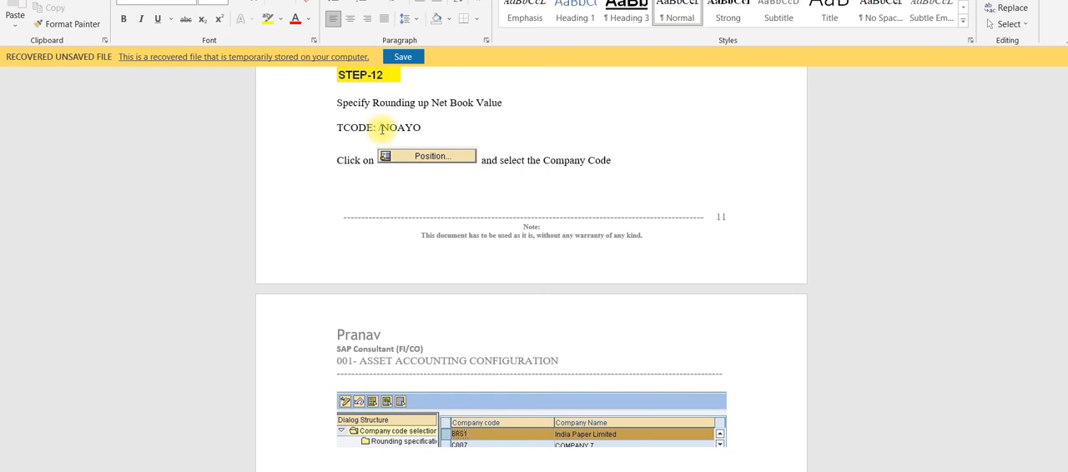
{"action": "left_click_drag", "start_coordinate": [380, 126], "coordinate": [420, 126]}
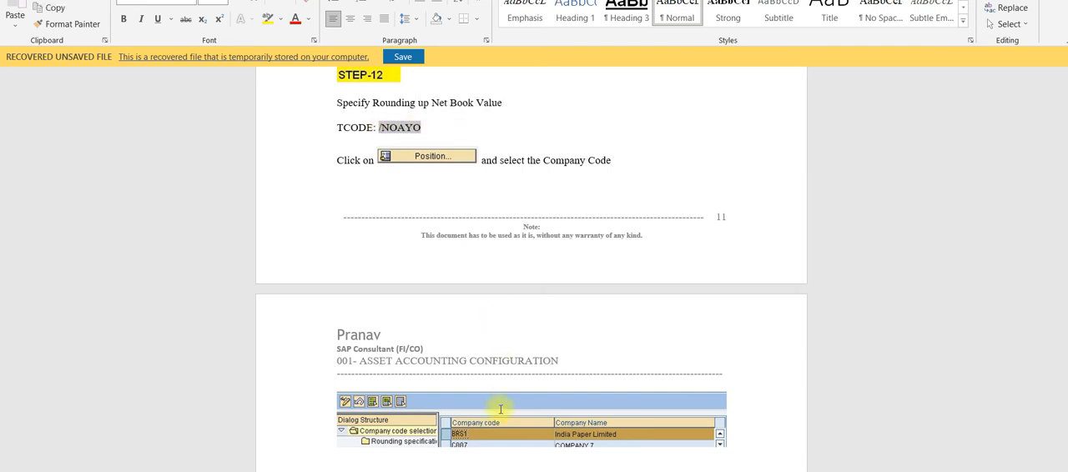
{"action": "left_click", "coordinate": [661, 468]}
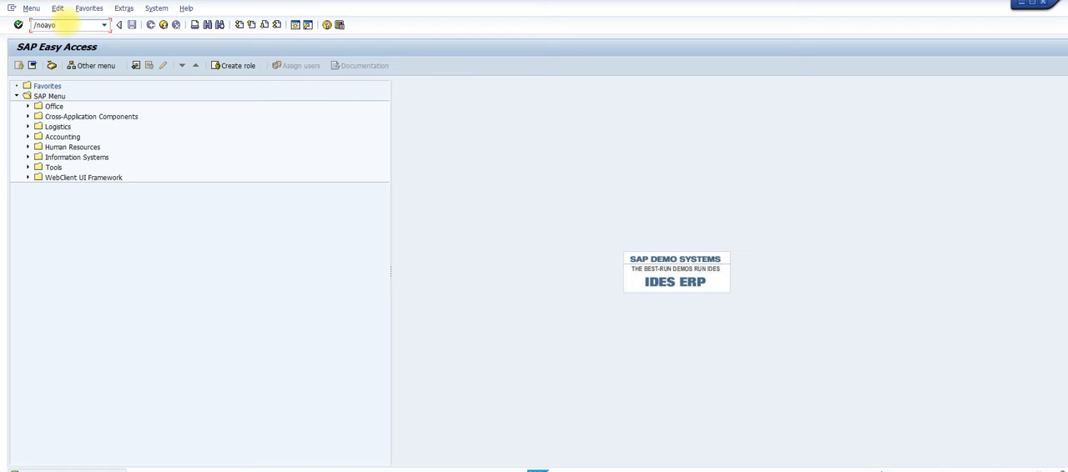
{"action": "key", "text": "Return"}
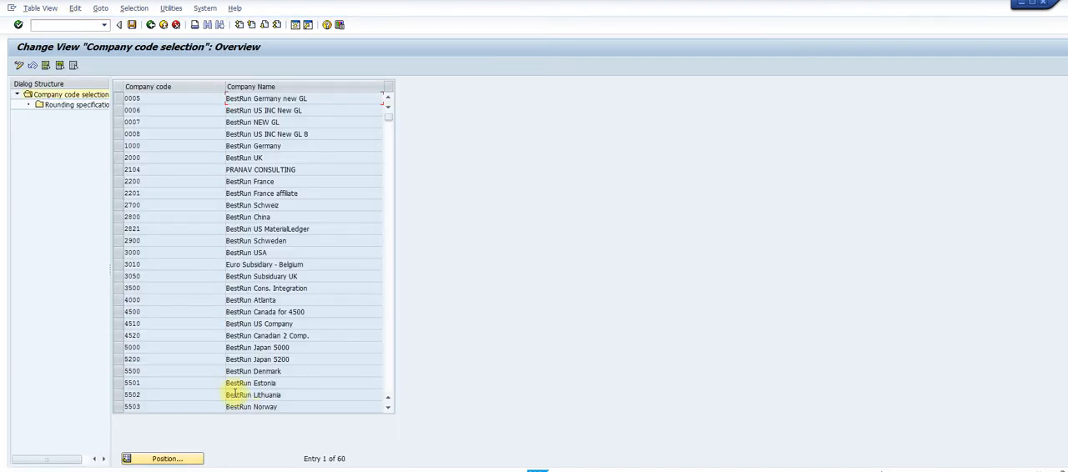
Position the company code selection at 2104 and open the rounding specifications for that company code
{"action": "left_click", "coordinate": [191, 459]}
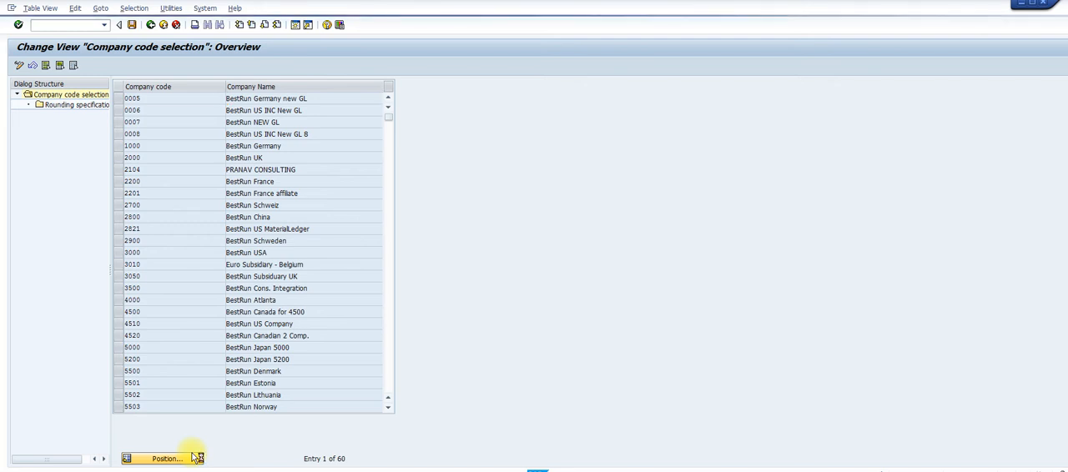
{"action": "type", "text": "2104"}
{"action": "key", "text": "Return"}
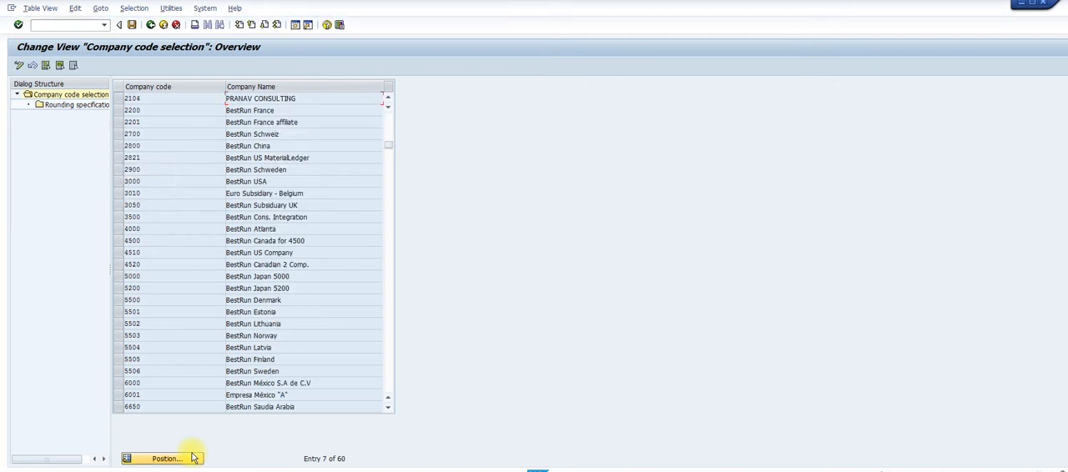
{"action": "left_click", "coordinate": [121, 101]}
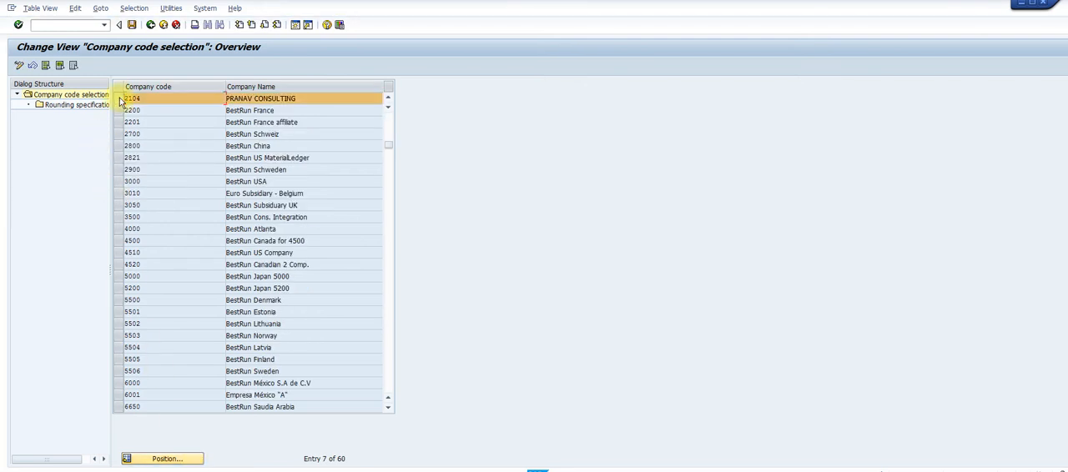
{"action": "double_click", "coordinate": [68, 109]}
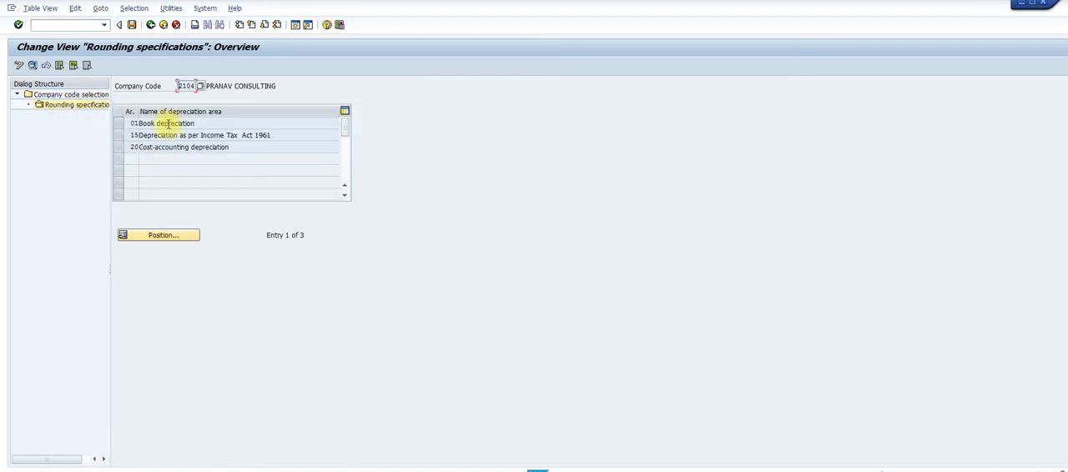
Check the rounding settings of depreciation area 01 Book depreciation and return to the company code selection
{"action": "double_click", "coordinate": [169, 123]}
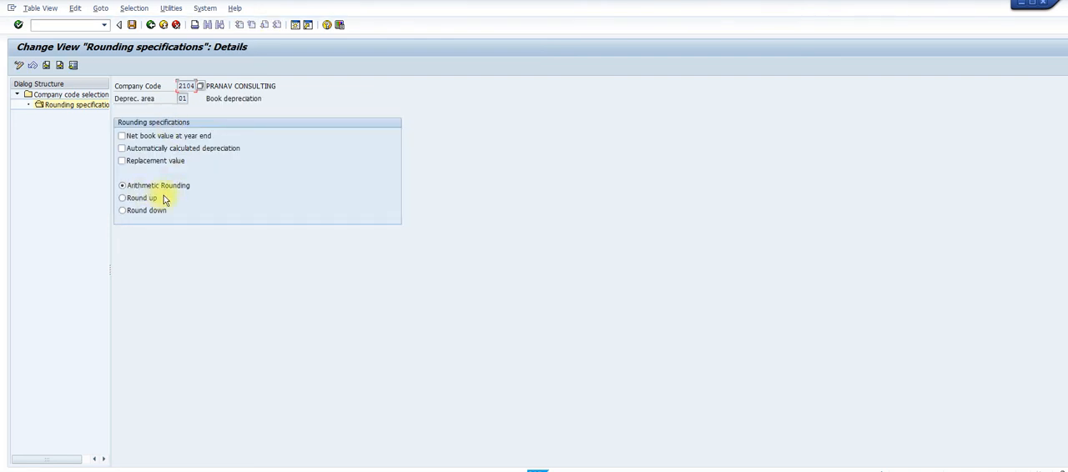
{"action": "left_click", "coordinate": [151, 25]}
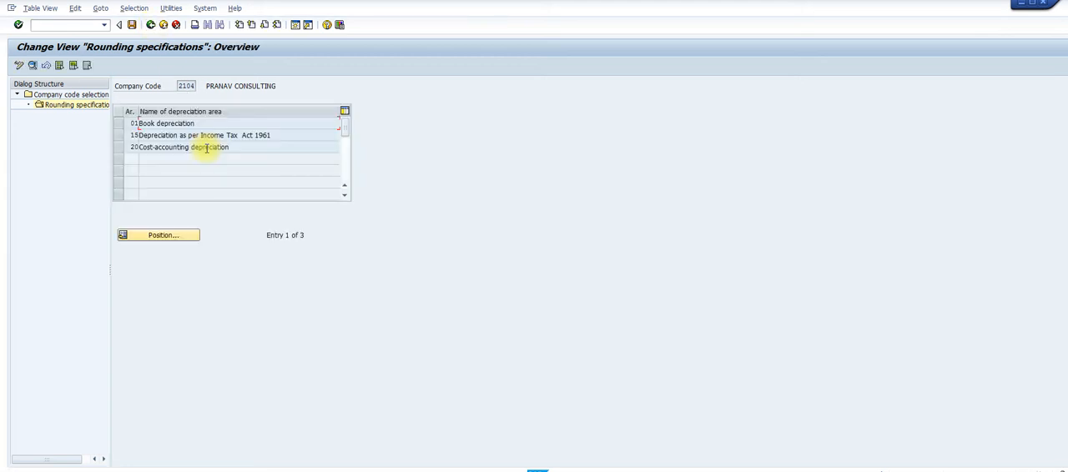
{"action": "left_click", "coordinate": [153, 25]}
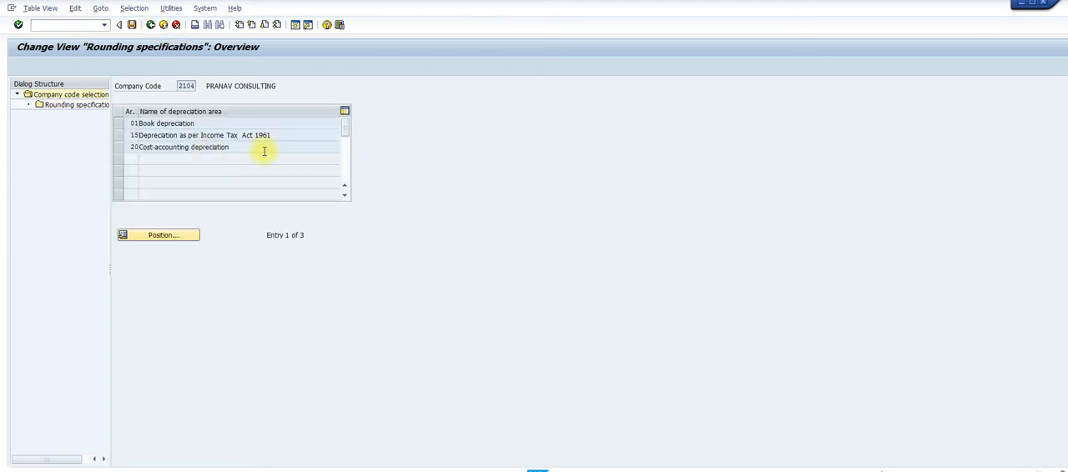
Switch to the Word guide and read the Step 12 rounding settings and the transaction code for Step 13, Define Multi Level Methods
{"action": "mouse_move", "coordinate": [662, 471]}
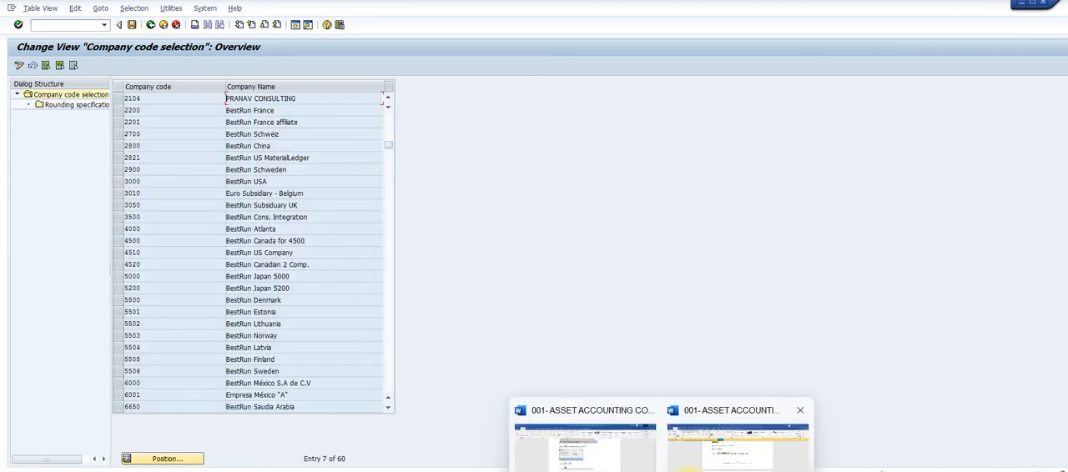
{"action": "left_click", "coordinate": [701, 466]}
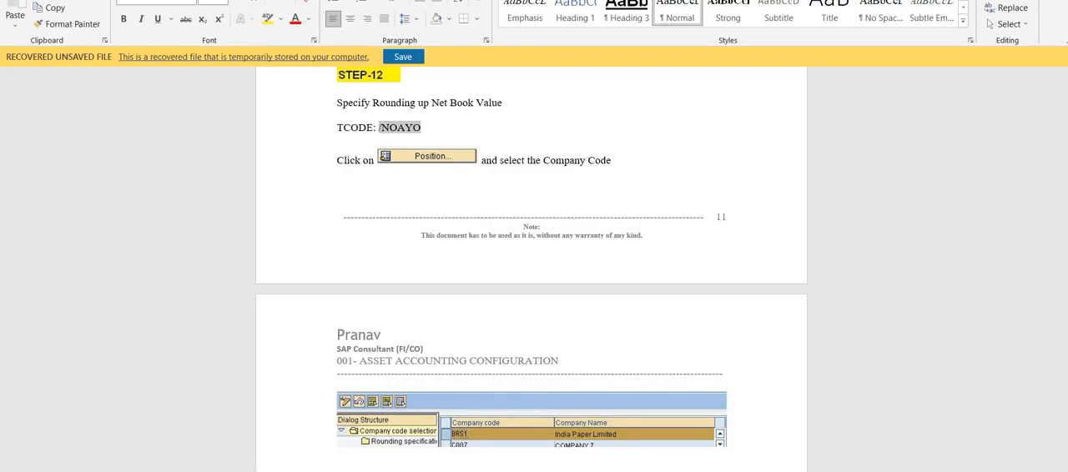
{"action": "scroll", "coordinate": [532, 259], "scroll_direction": "down", "scroll_amount": 5}
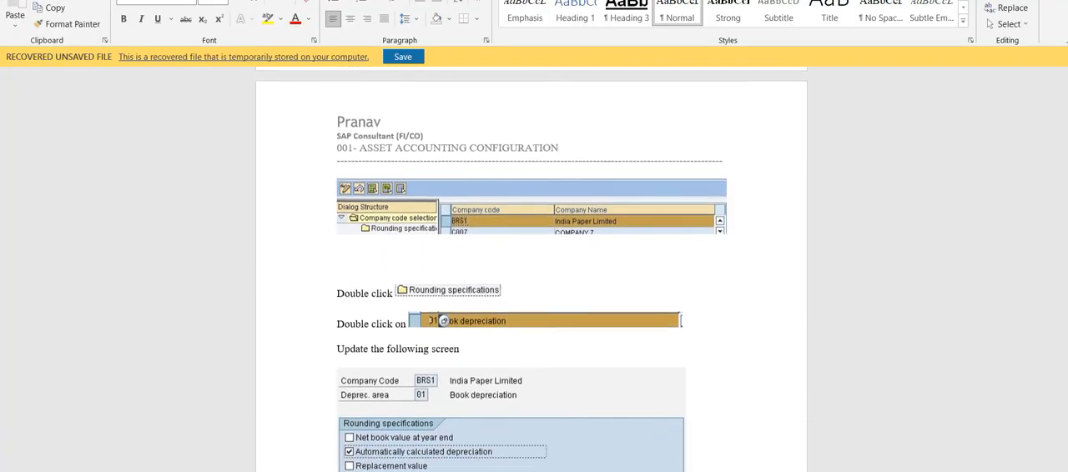
{"action": "scroll", "coordinate": [532, 259], "scroll_direction": "down", "scroll_amount": 3}
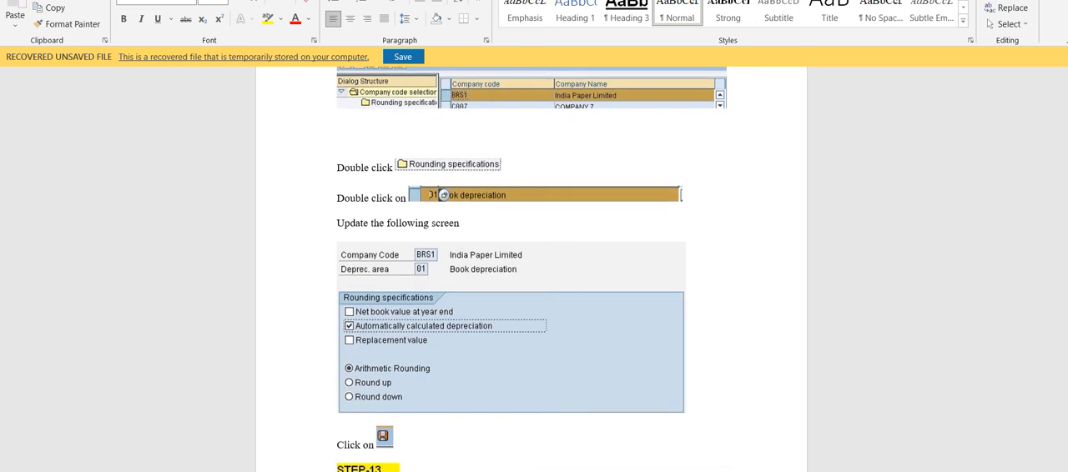
{"action": "scroll", "coordinate": [532, 259], "scroll_direction": "down", "scroll_amount": 5}
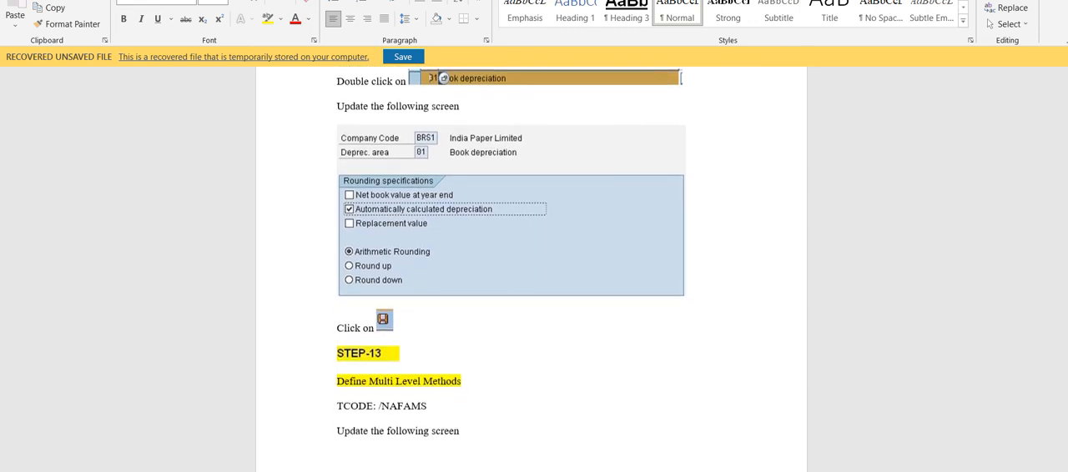
{"action": "scroll", "coordinate": [532, 259], "scroll_direction": "down", "scroll_amount": 3}
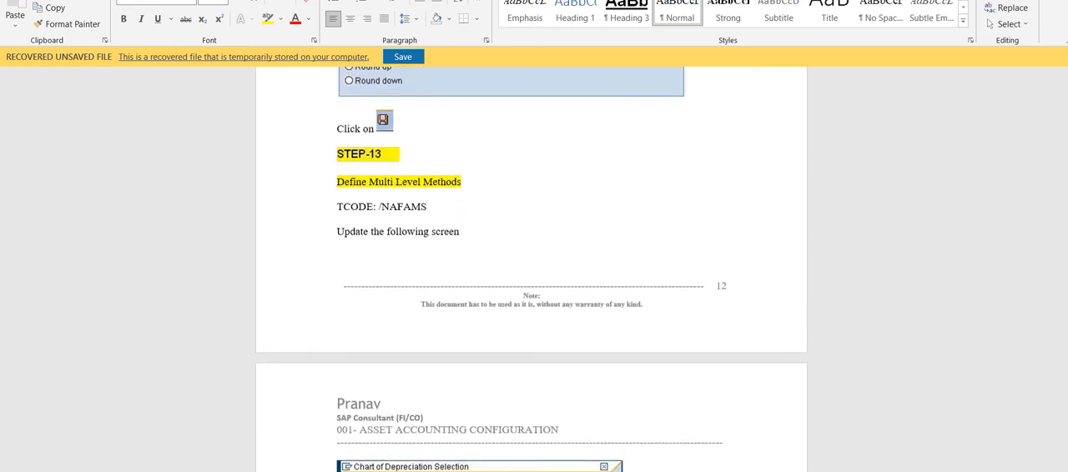
{"action": "scroll", "coordinate": [532, 259], "scroll_direction": "down", "scroll_amount": 1}
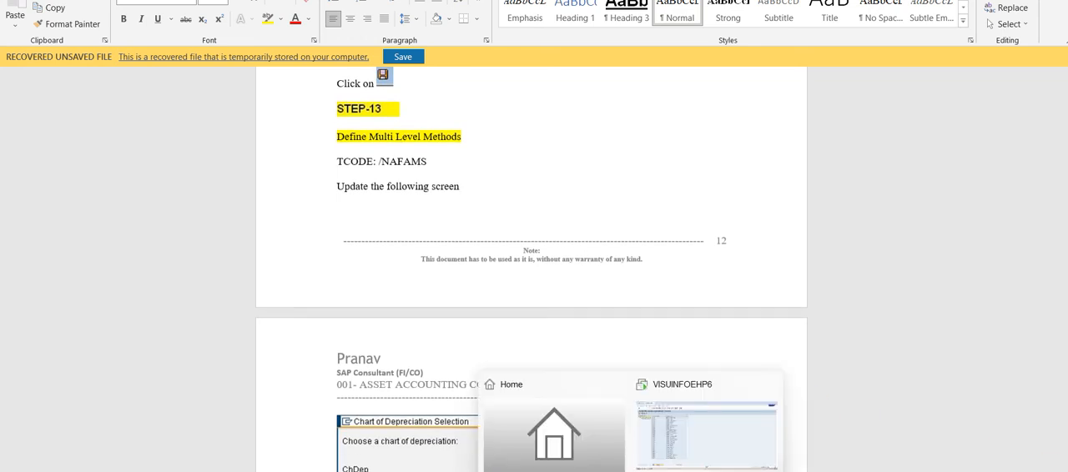
Return to SAP, open the multilevel methods of chart of depreciation 2104 with /NAFAMS, and position the list at method 21
{"action": "left_click", "coordinate": [645, 464]}
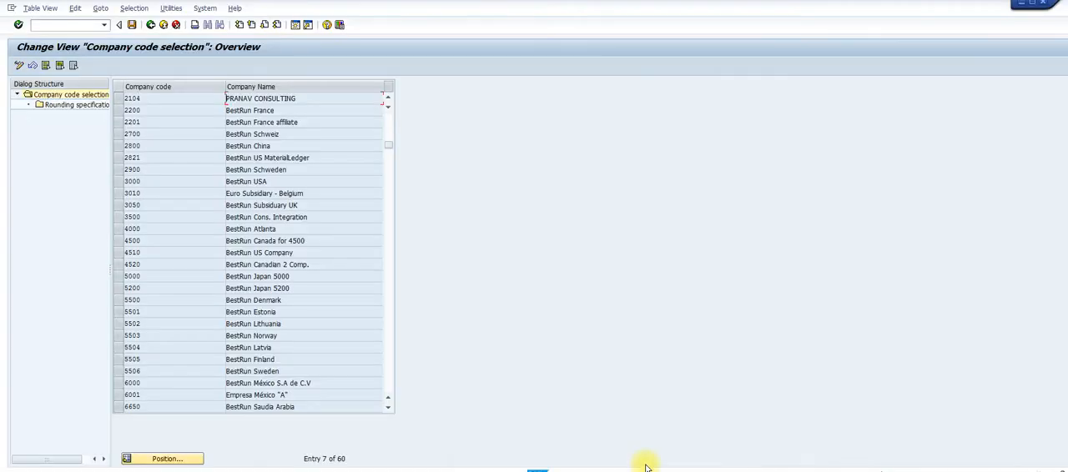
{"action": "left_click", "coordinate": [105, 28]}
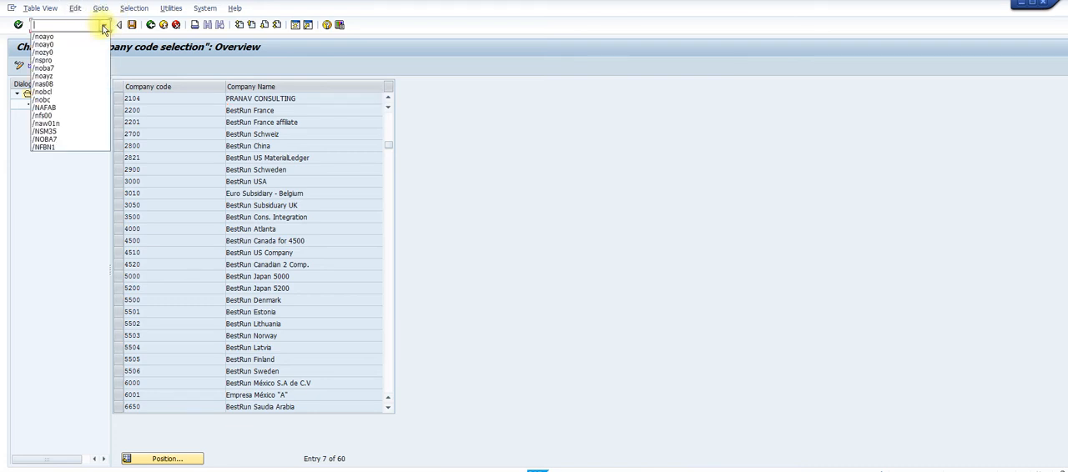
{"action": "left_click", "coordinate": [63, 23]}
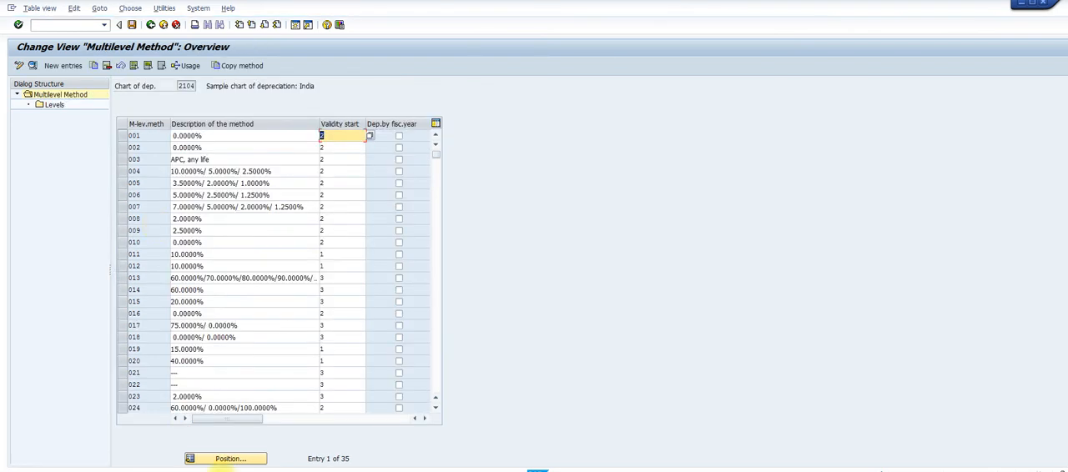
{"action": "left_click", "coordinate": [247, 463]}
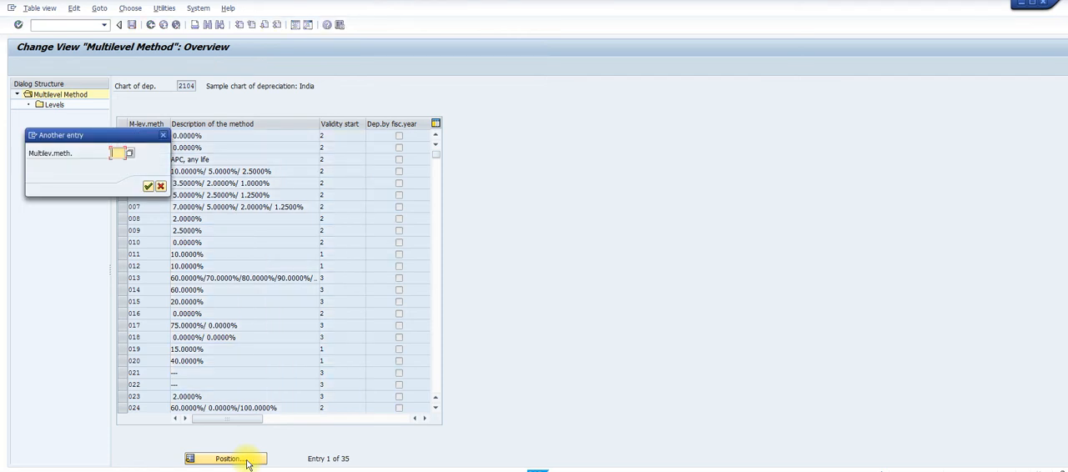
{"action": "type", "text": "21"}
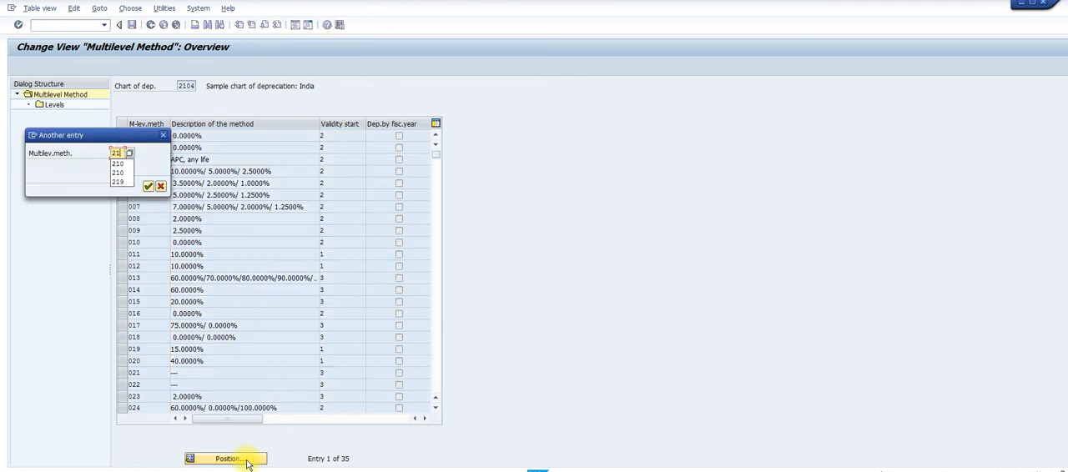
{"action": "key", "text": "Return"}
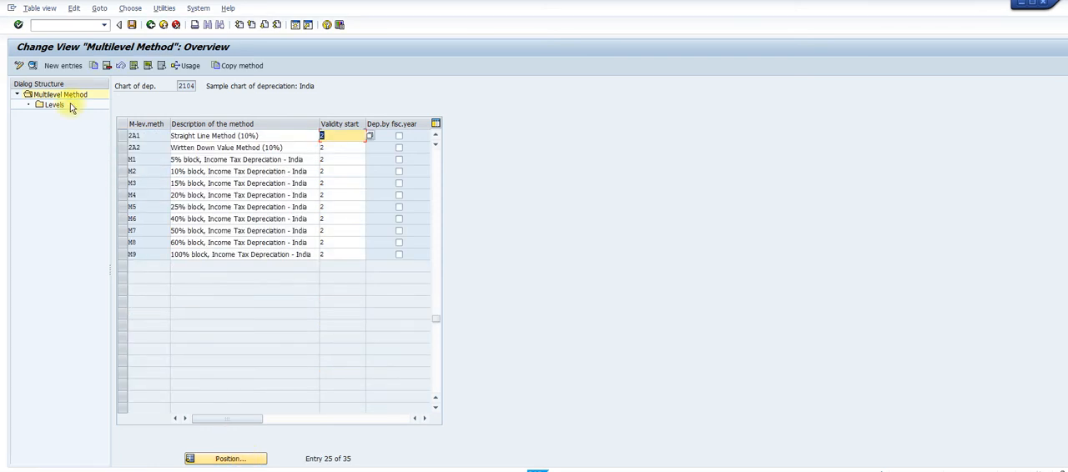
Examine the details of multilevel methods 2A1 Straight Line Method (10%) and 2A2 Wirtten Down Value Method (10%), returning to the overview
{"action": "left_click", "coordinate": [123, 136]}
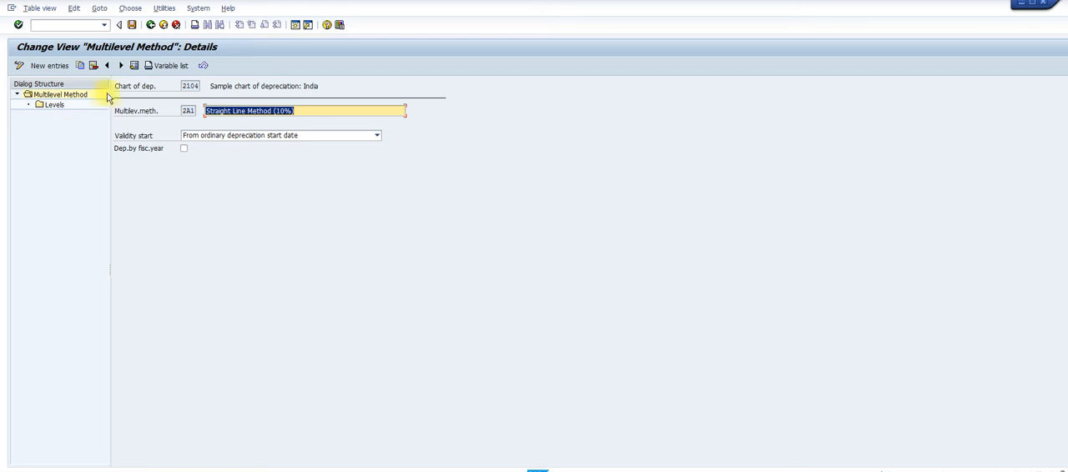
{"action": "left_click", "coordinate": [151, 26]}
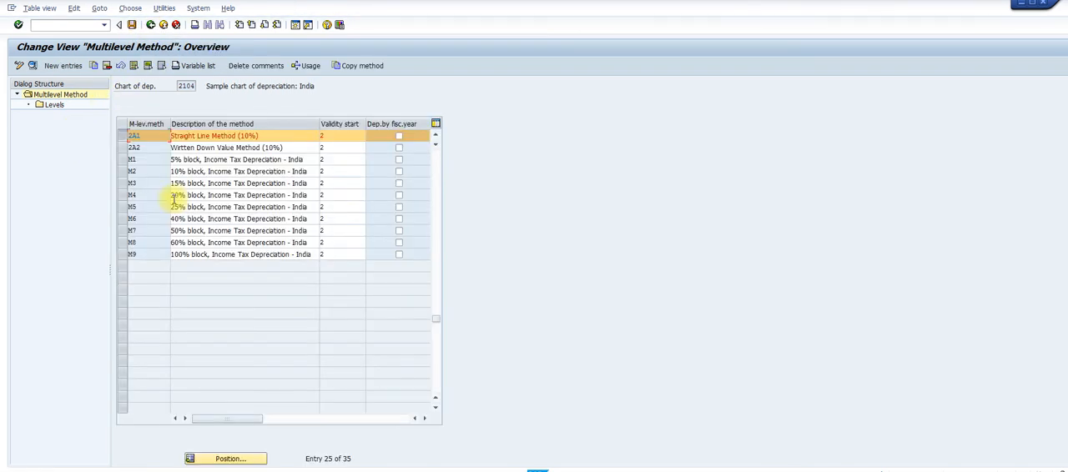
{"action": "left_click", "coordinate": [122, 148]}
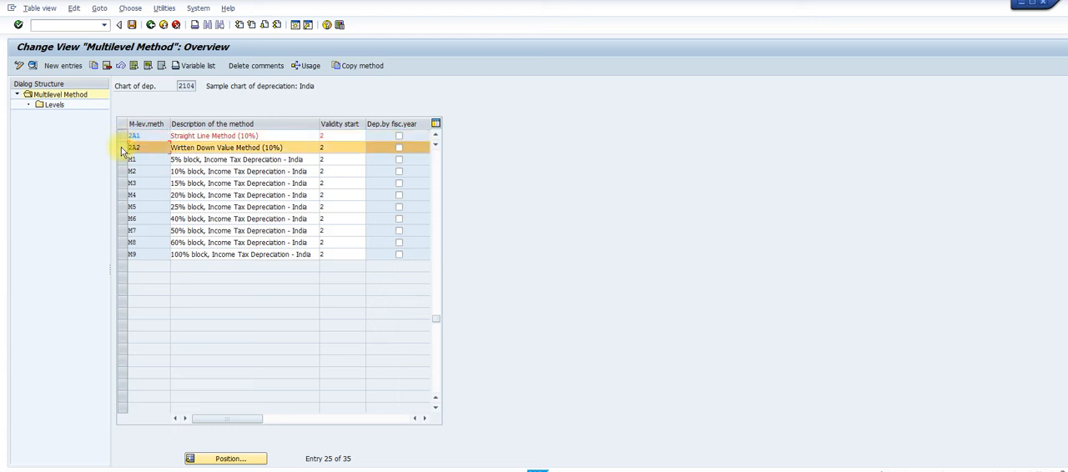
{"action": "left_click", "coordinate": [32, 66]}
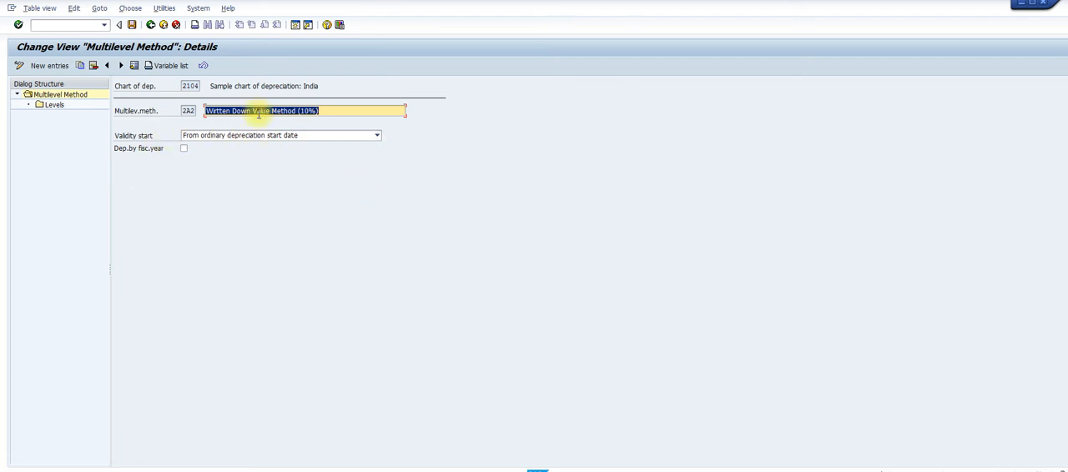
{"action": "left_click", "coordinate": [150, 25]}
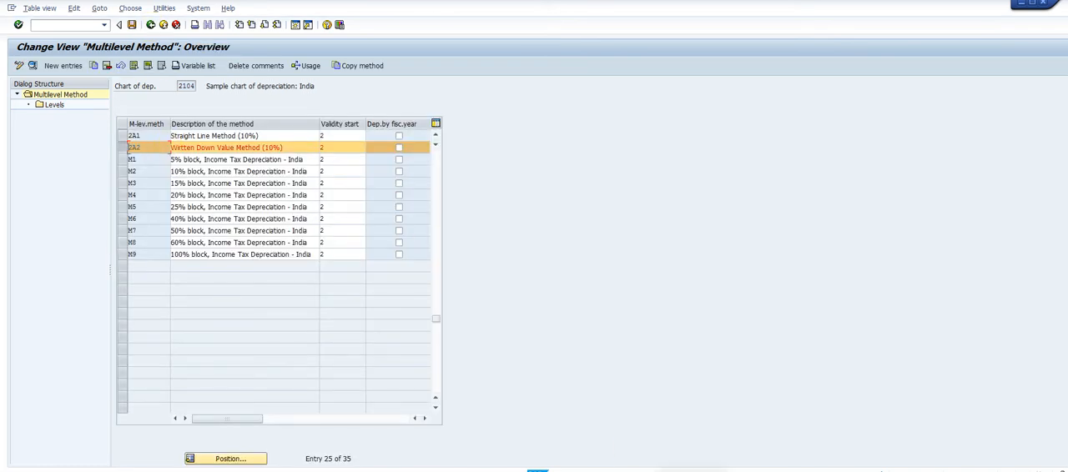
Switch to the Word guide and read the multilevel method levels in Step 13, the period control methods in Step 14 and the start of Step 15
{"action": "mouse_move", "coordinate": [538, 470]}
{"action": "left_click", "coordinate": [735, 434]}
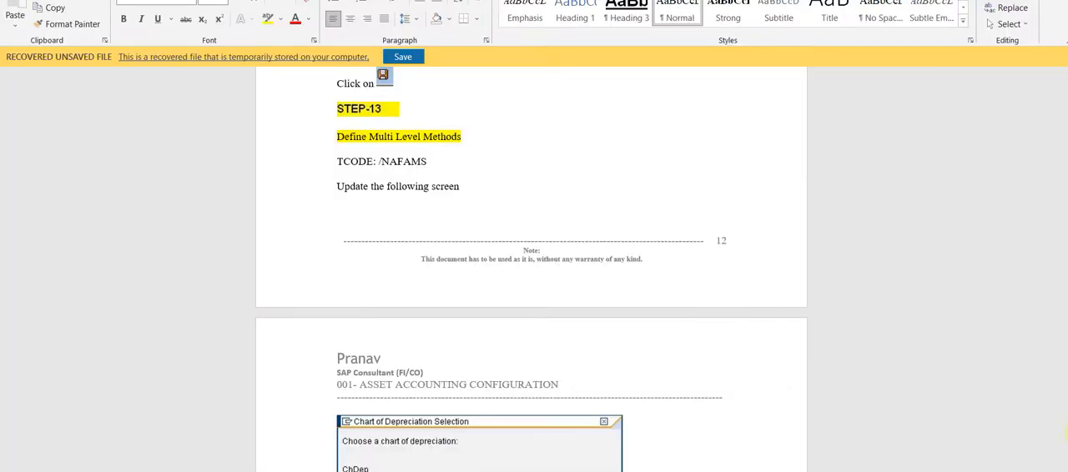
{"action": "scroll", "coordinate": [532, 269], "scroll_direction": "down", "scroll_amount": 5}
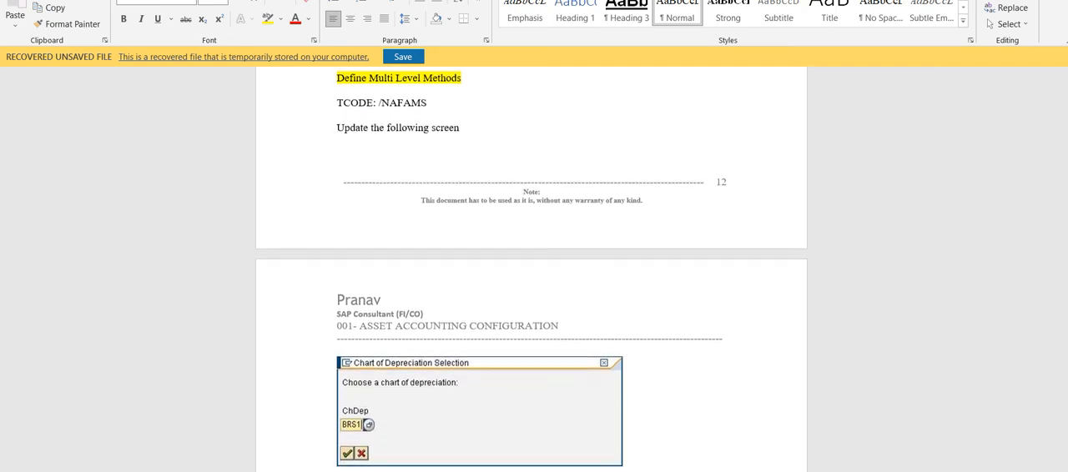
{"action": "scroll", "coordinate": [532, 270], "scroll_direction": "down", "scroll_amount": 7}
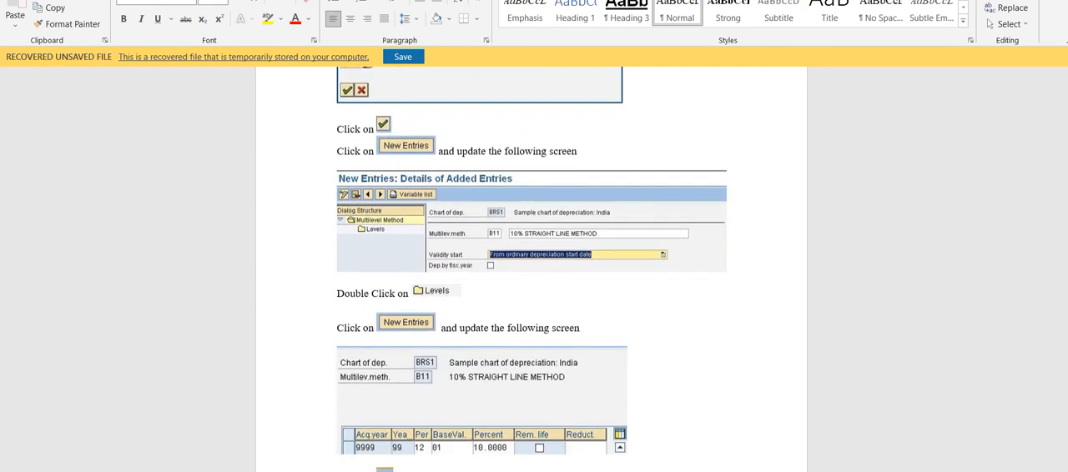
{"action": "scroll", "coordinate": [531, 270], "scroll_direction": "down", "scroll_amount": 7}
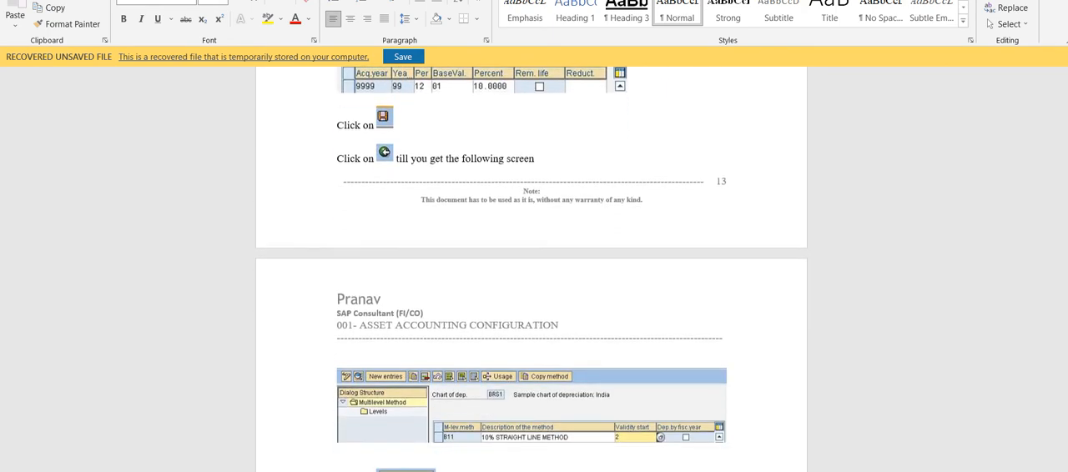
{"action": "scroll", "coordinate": [532, 270], "scroll_direction": "down", "scroll_amount": 5}
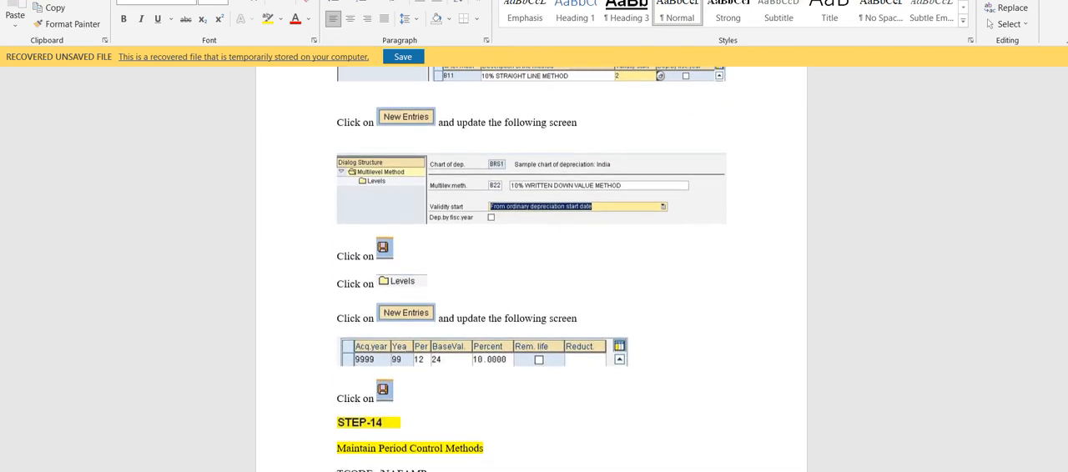
{"action": "scroll", "coordinate": [532, 270], "scroll_direction": "down", "scroll_amount": 4}
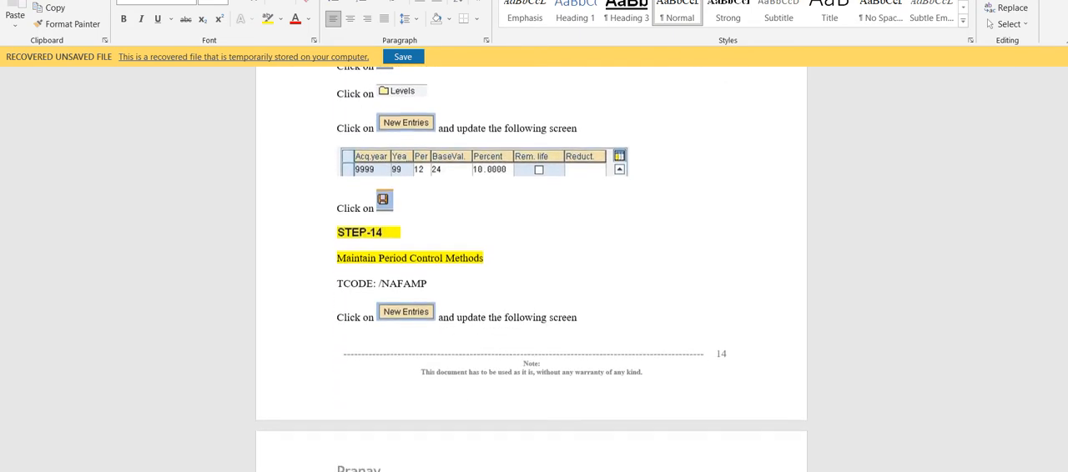
{"action": "scroll", "coordinate": [532, 270], "scroll_direction": "down", "scroll_amount": 2}
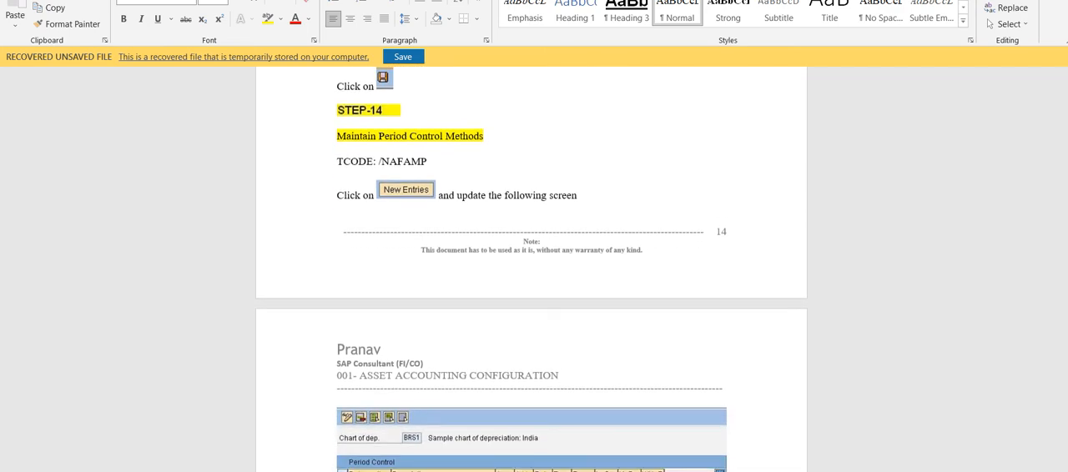
{"action": "scroll", "coordinate": [531, 269], "scroll_direction": "down", "scroll_amount": 2}
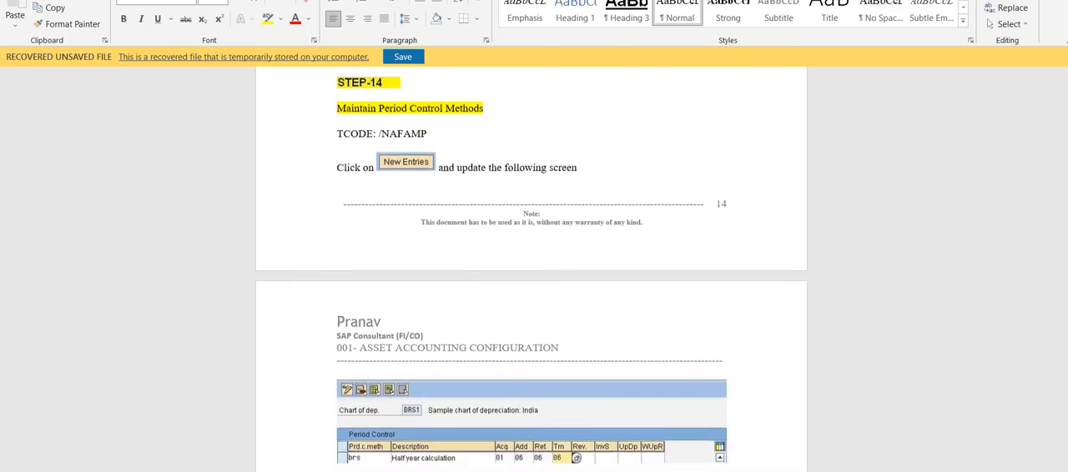
{"action": "scroll", "coordinate": [531, 269], "scroll_direction": "down", "scroll_amount": 6}
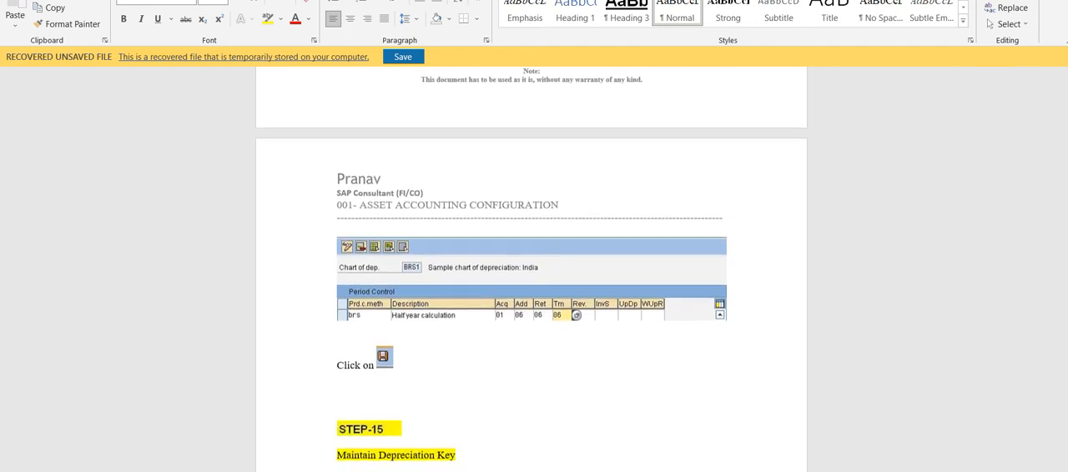
{"action": "scroll", "coordinate": [532, 269], "scroll_direction": "down", "scroll_amount": 3}
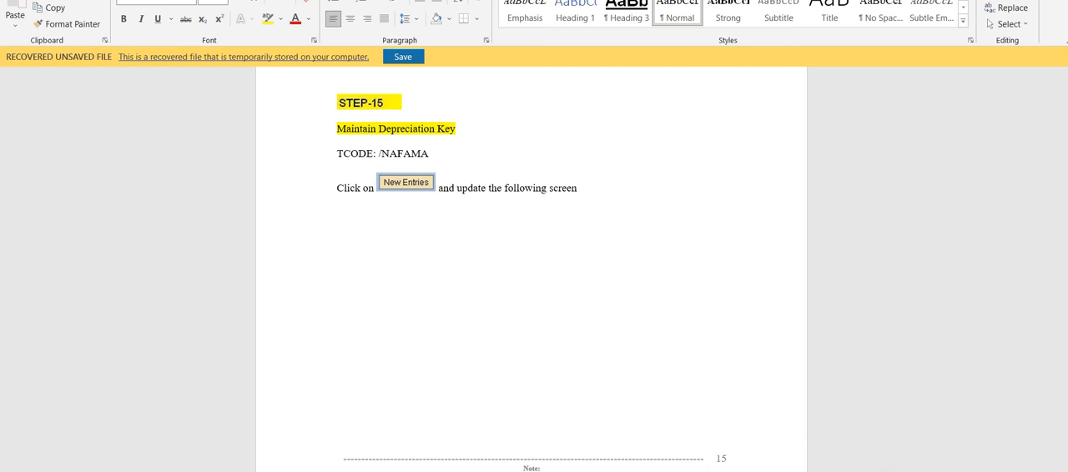
Return to SAP, open the depreciation keys of chart of depreciation 2104 with /NAFAMA, and examine the details of key 21SL Straight Line (10%)
{"action": "mouse_move", "coordinate": [632, 471]}
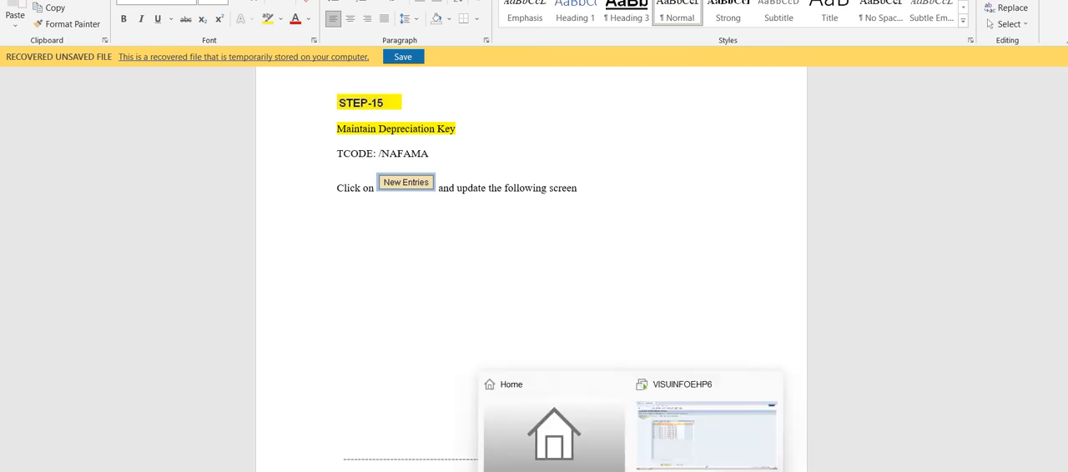
{"action": "left_click", "coordinate": [701, 431]}
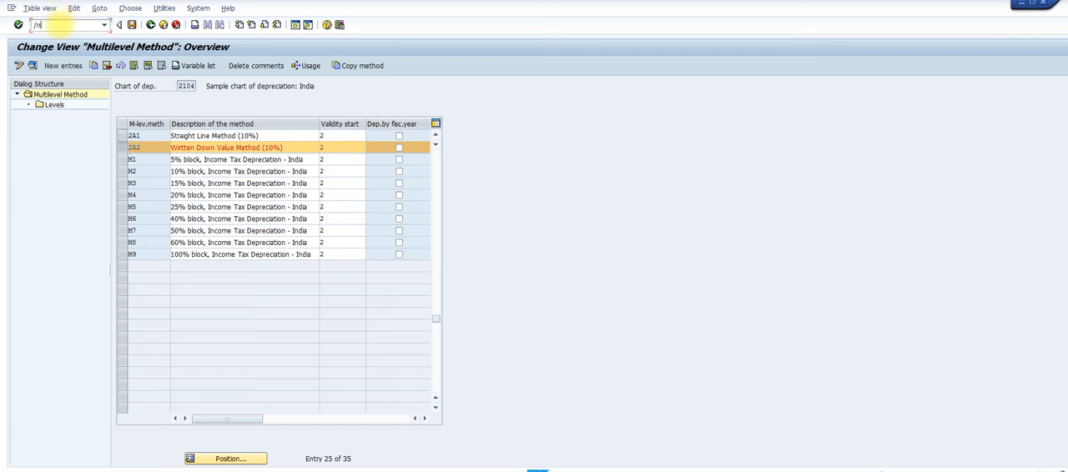
{"action": "key", "text": "Return"}
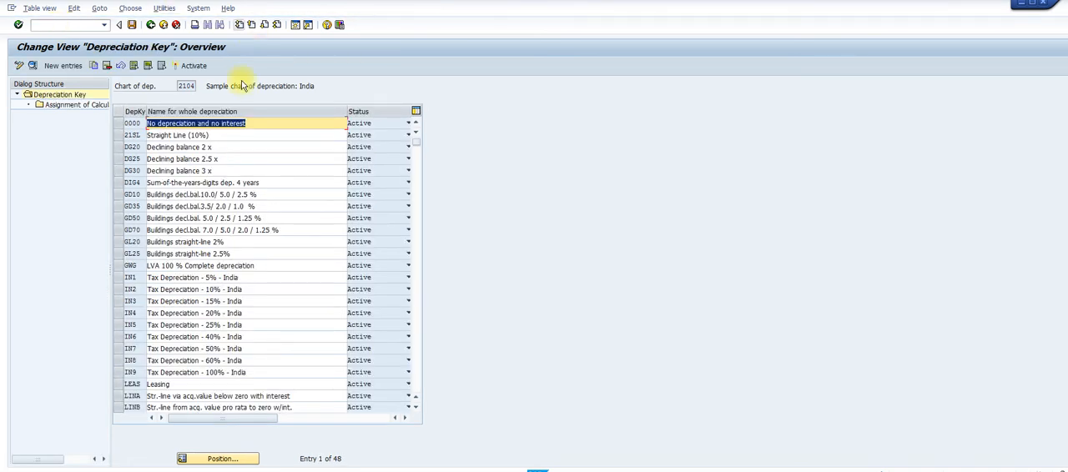
{"action": "left_click", "coordinate": [119, 136]}
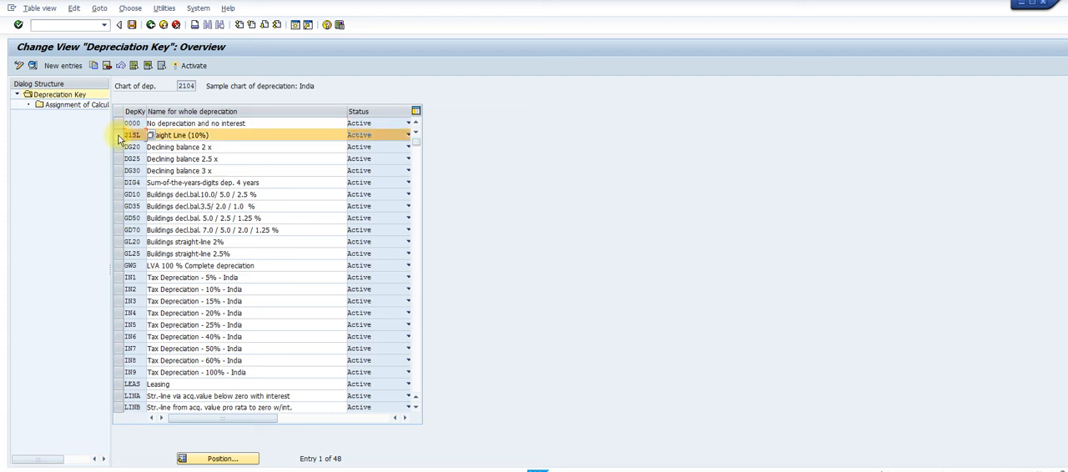
{"action": "left_click", "coordinate": [33, 67]}
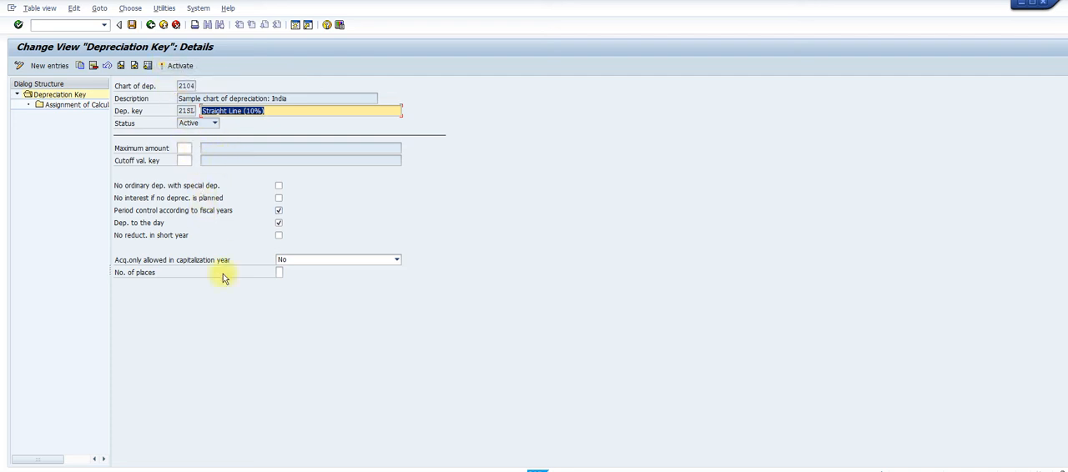
Switch to the Word guide and read the Step 15 depreciation key settings, calculation method assignment and activation, and the Step 16 transaction code
{"action": "mouse_move", "coordinate": [661, 471]}
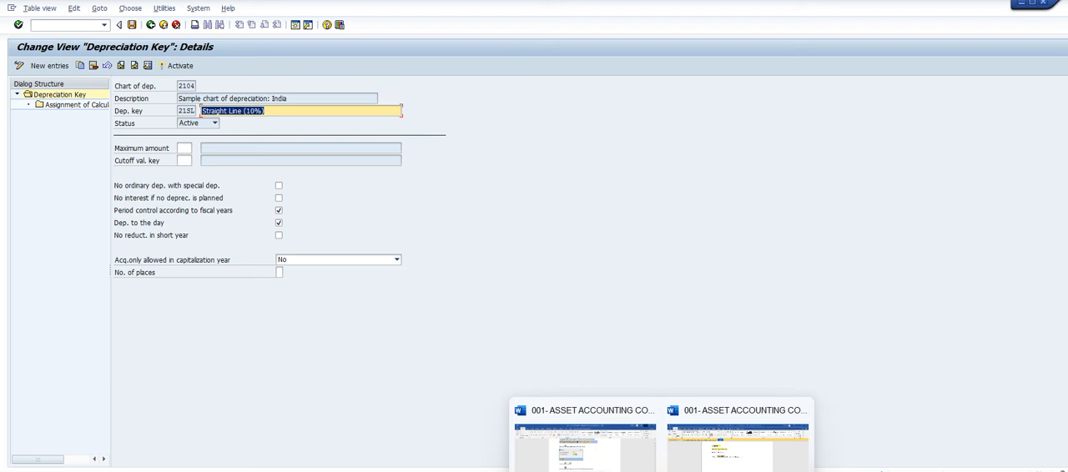
{"action": "left_click", "coordinate": [753, 467]}
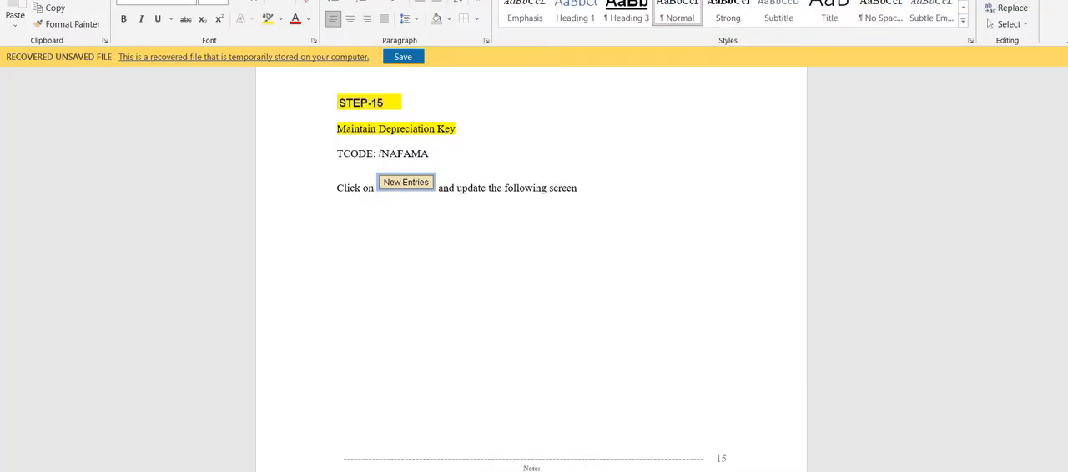
{"action": "scroll", "coordinate": [532, 275], "scroll_direction": "down", "scroll_amount": 6}
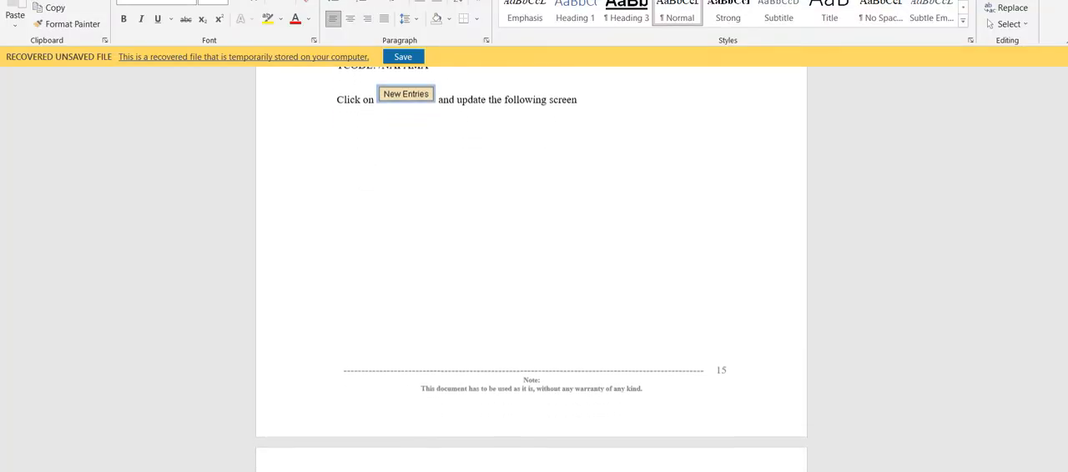
{"action": "scroll", "coordinate": [532, 275], "scroll_direction": "down", "scroll_amount": 5}
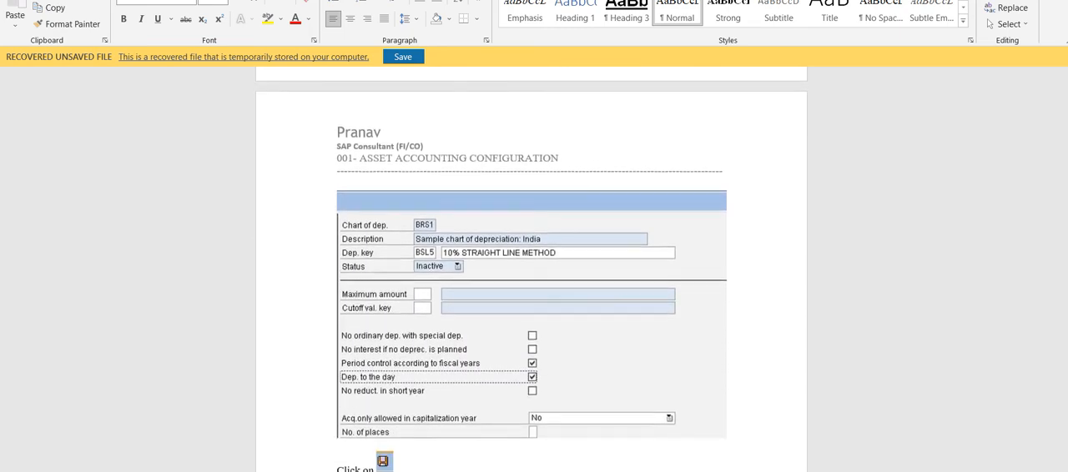
{"action": "scroll", "coordinate": [531, 251], "scroll_direction": "down", "scroll_amount": 3}
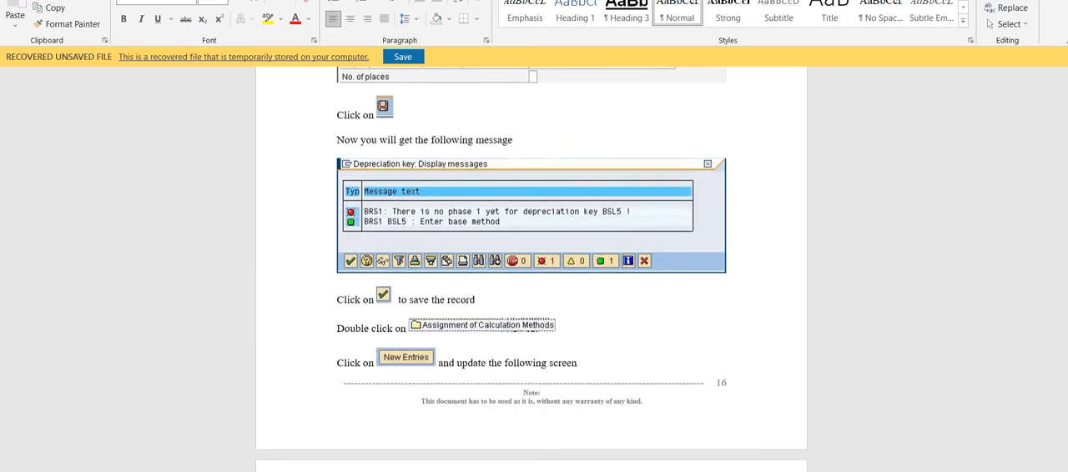
{"action": "scroll", "coordinate": [531, 250], "scroll_direction": "down", "scroll_amount": 9}
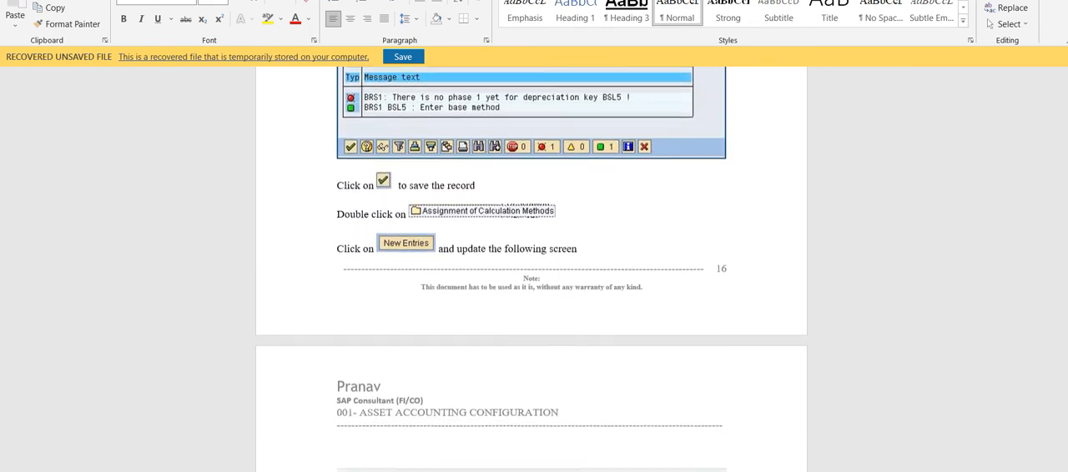
{"action": "scroll", "coordinate": [531, 250], "scroll_direction": "down", "scroll_amount": 8}
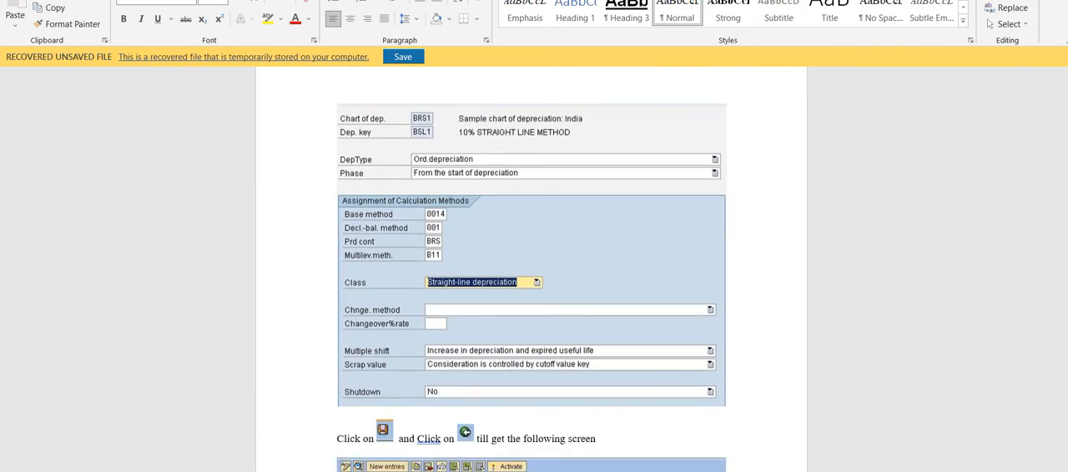
{"action": "scroll", "coordinate": [531, 250], "scroll_direction": "down", "scroll_amount": 6}
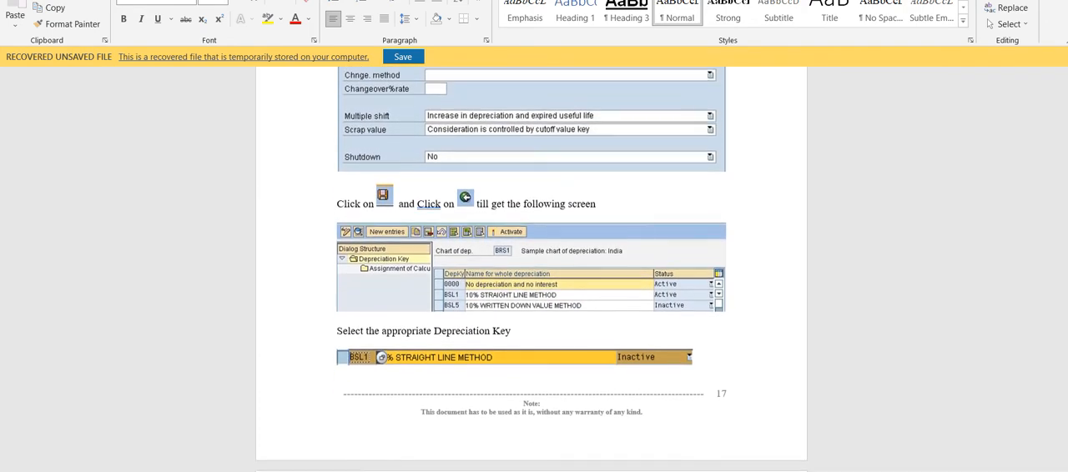
{"action": "scroll", "coordinate": [531, 251], "scroll_direction": "down", "scroll_amount": 9}
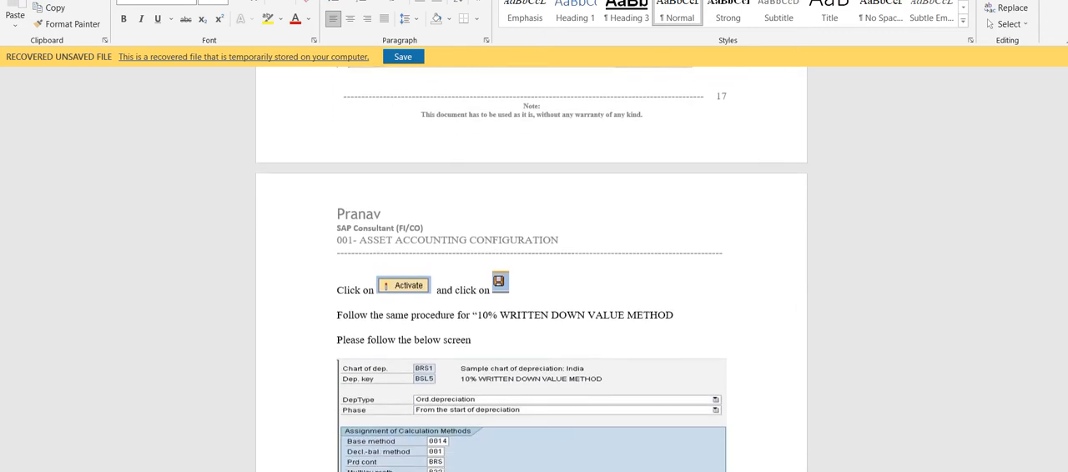
{"action": "scroll", "coordinate": [531, 250], "scroll_direction": "down", "scroll_amount": 4}
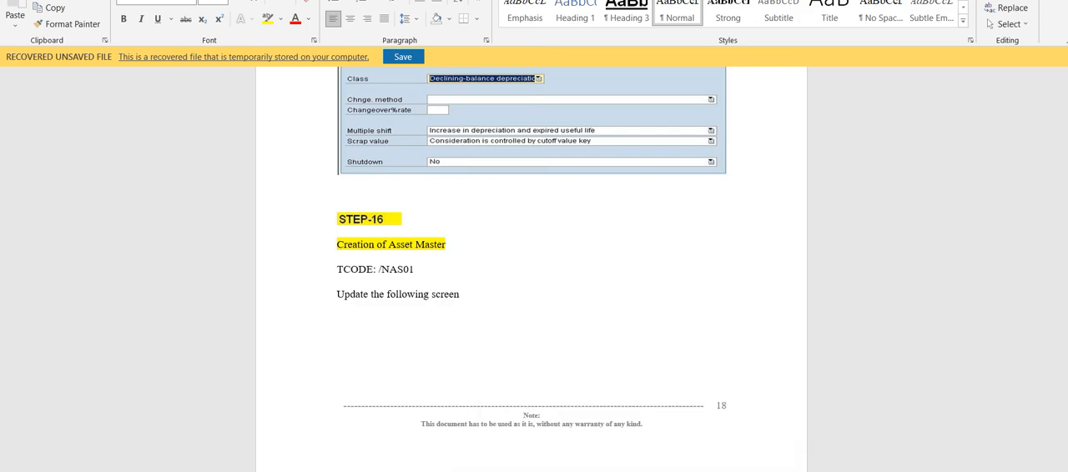
Return to SAP and start the asset master creation transaction with /nas01
{"action": "left_click", "coordinate": [665, 454]}
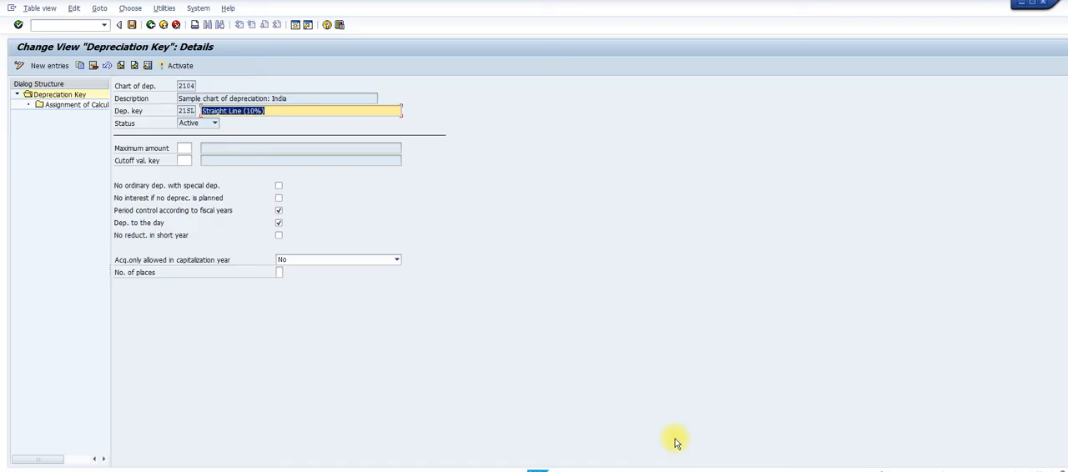
{"action": "left_click", "coordinate": [52, 25]}
{"action": "type", "text": "/nas0"}
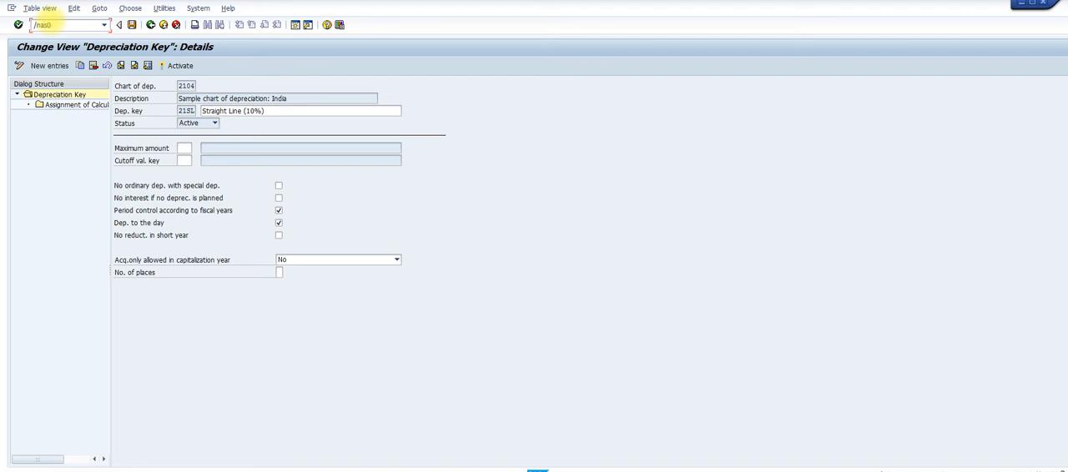
{"action": "type", "text": "1"}
{"action": "key", "text": "Return"}
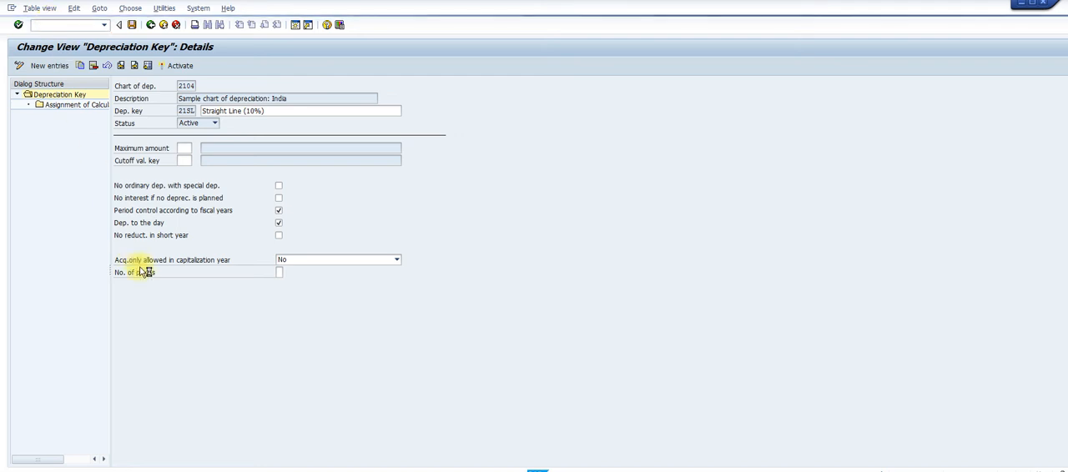
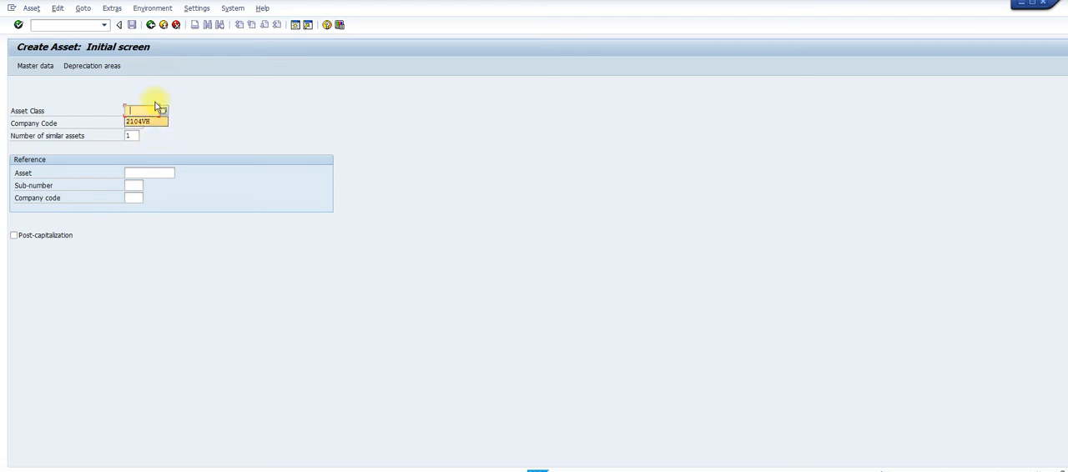
Specify asset class 2104VH and company code 2104 for one new asset and continue to its master data
{"action": "left_click", "coordinate": [148, 125]}
{"action": "left_click", "coordinate": [139, 123]}
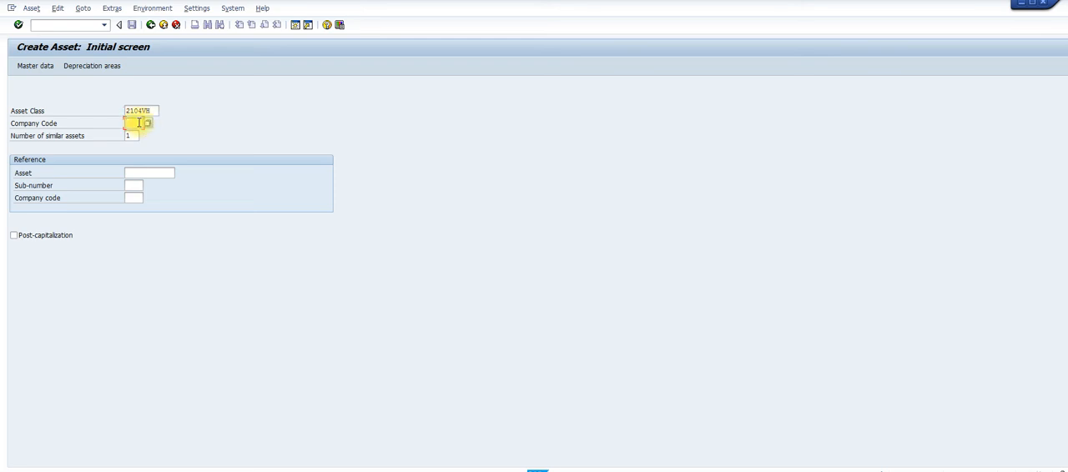
{"action": "type", "text": "2104"}
{"action": "key", "text": "Return"}
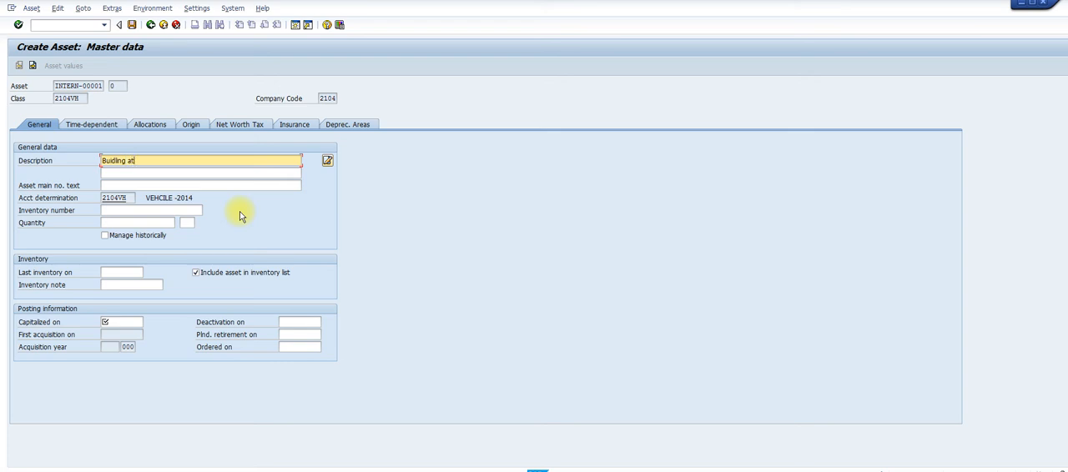
Describe the asset as "Buidling at MG Road" and set its capitalization date to 01.04.2022
{"action": "type", "text": "MG Road"}
{"action": "left_click", "coordinate": [119, 323]}
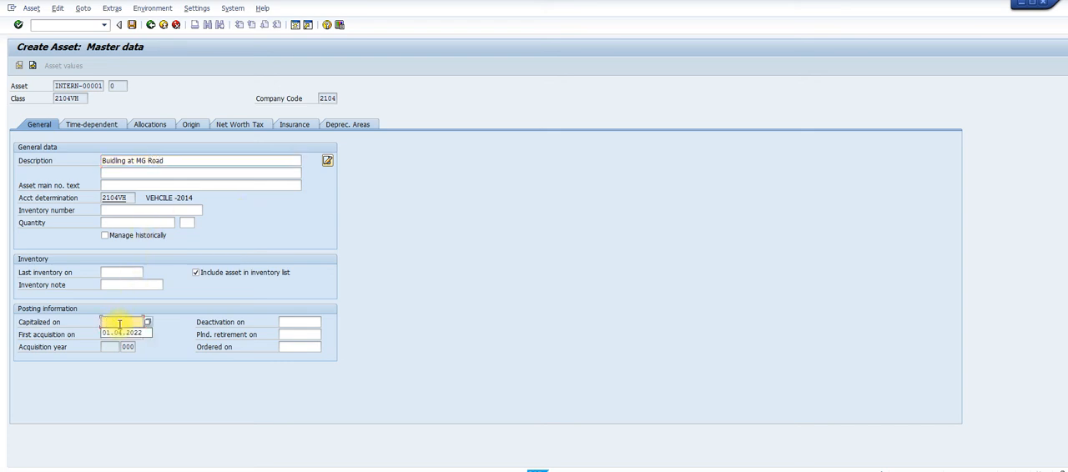
{"action": "left_click", "coordinate": [122, 333]}
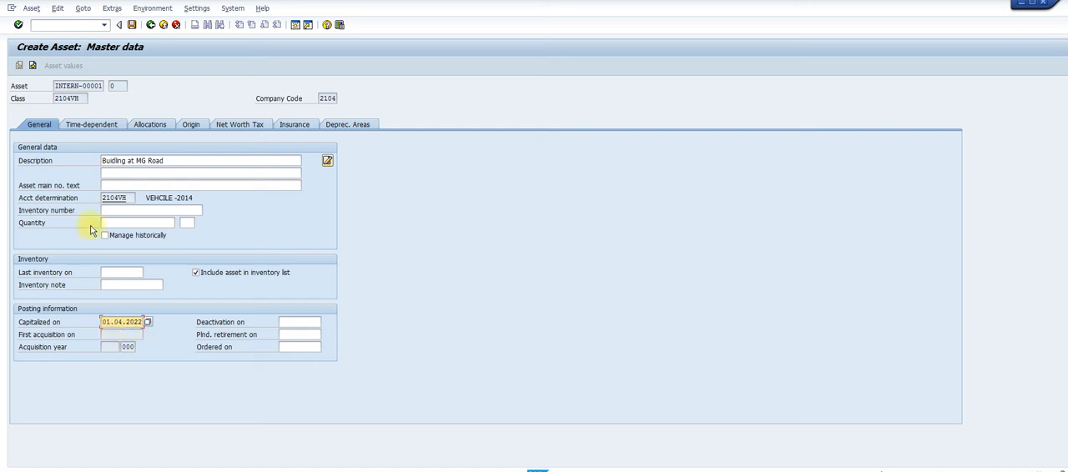
For depreciation area 01 Book deprec., set key 21SL, useful life 99, period 001 and ordinary depreciation start 01.04.2022
{"action": "left_click", "coordinate": [346, 124]}
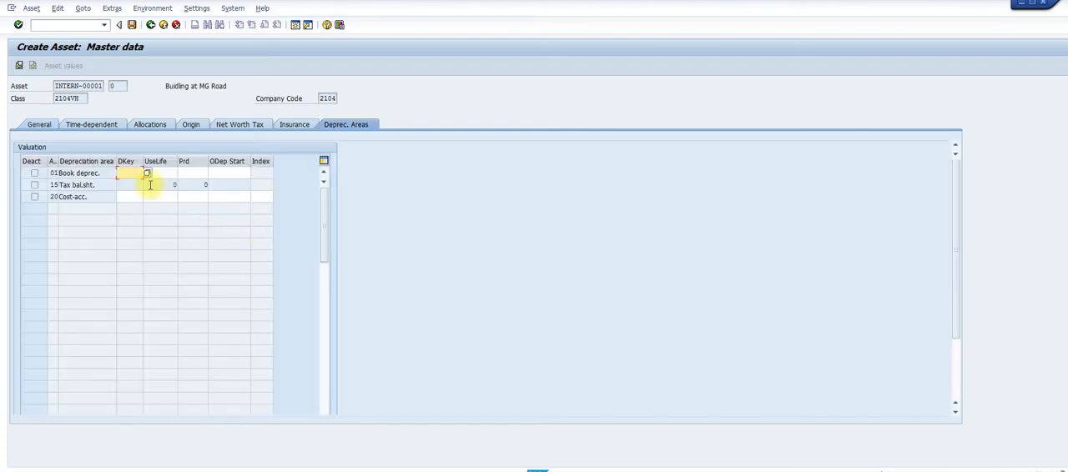
{"action": "key", "text": "BackSpace"}
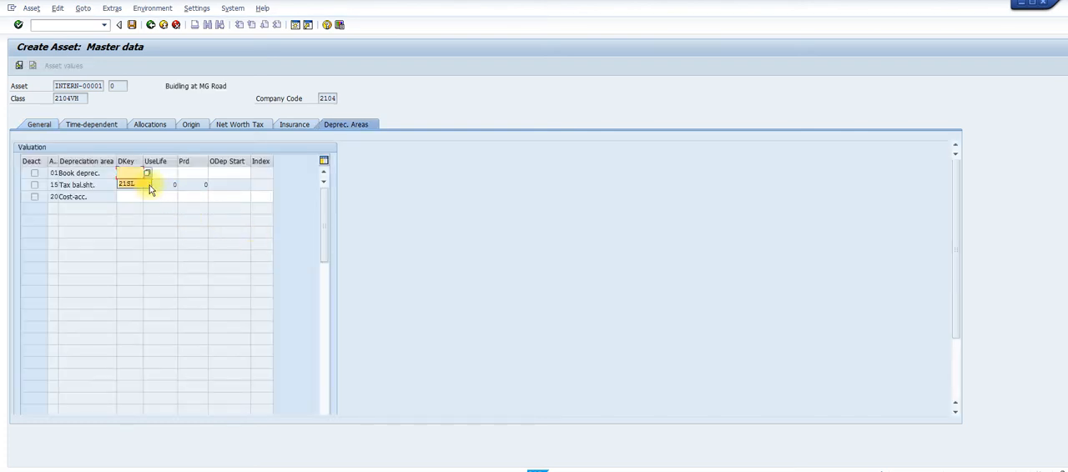
{"action": "left_click", "coordinate": [131, 185]}
{"action": "left_click", "coordinate": [162, 172]}
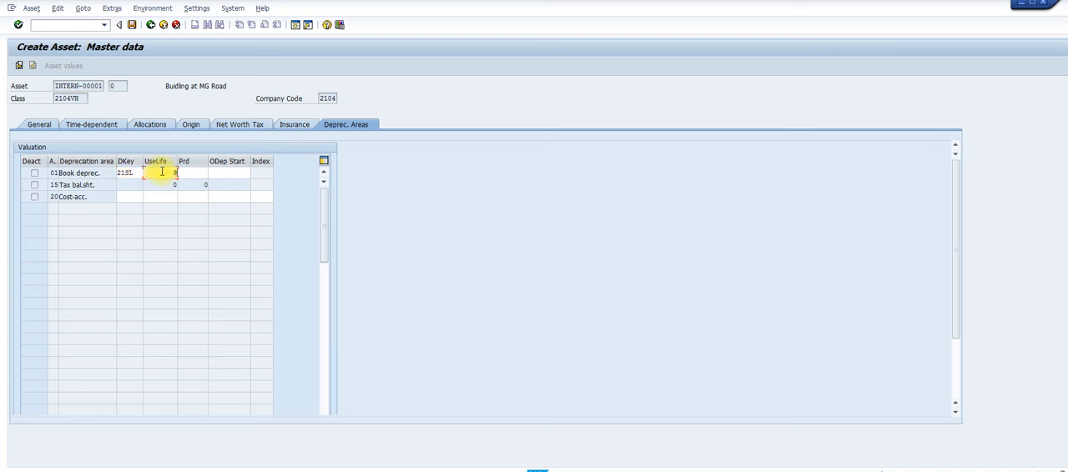
{"action": "key", "text": "Tab"}
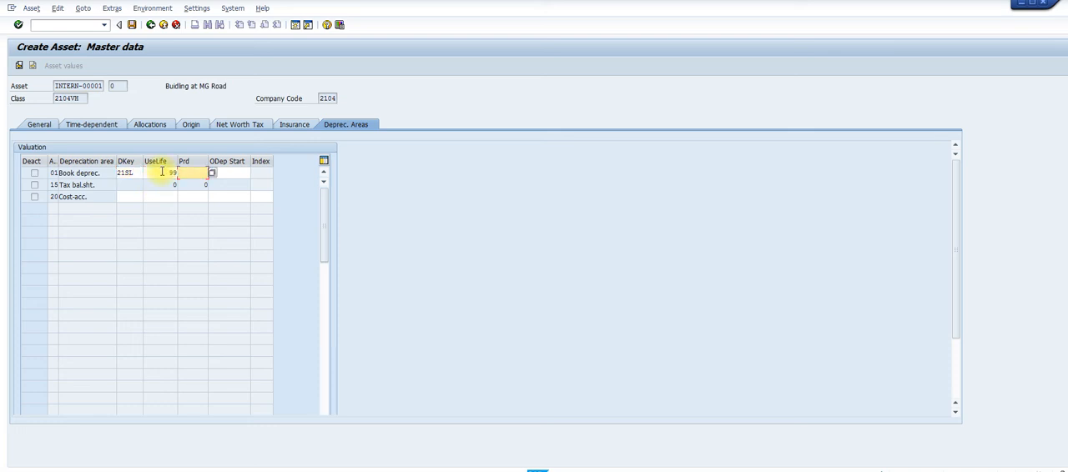
{"action": "key", "text": "space"}
{"action": "left_click", "coordinate": [184, 194]}
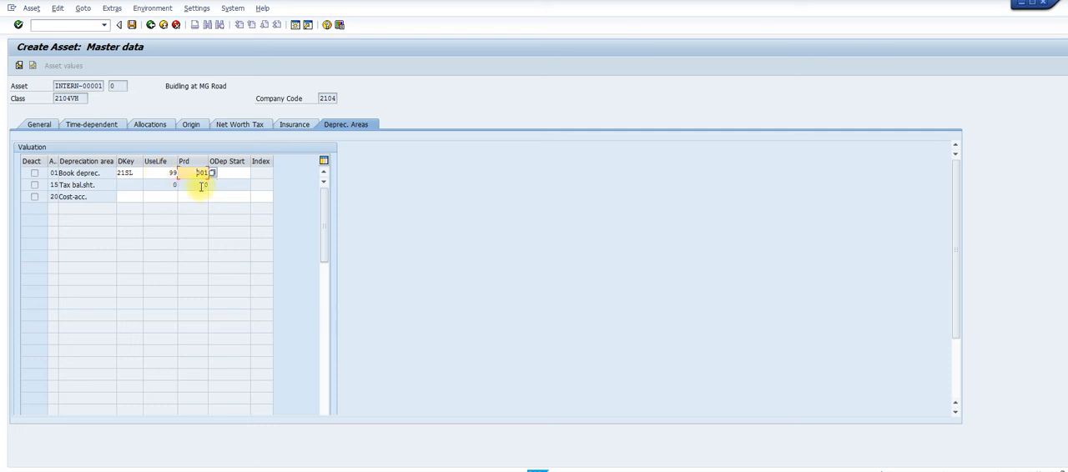
{"action": "left_click", "coordinate": [224, 173]}
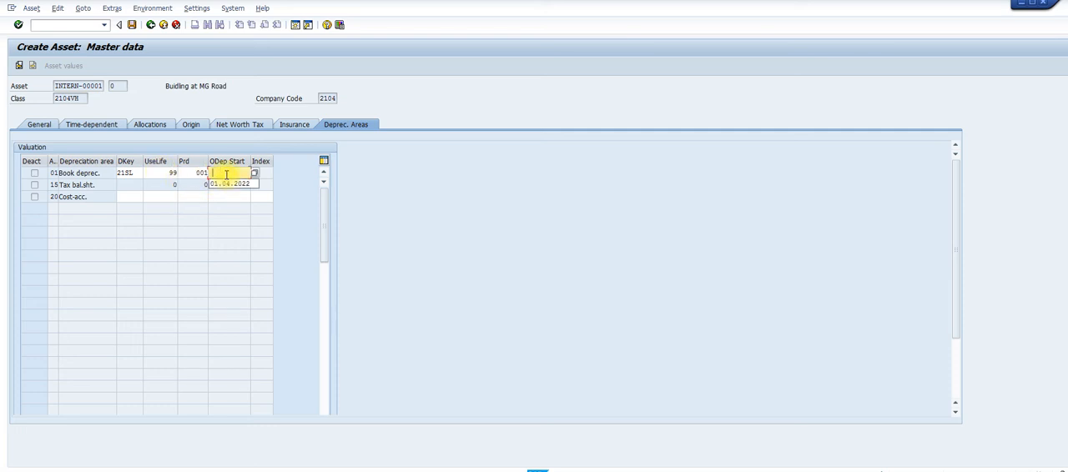
{"action": "left_click", "coordinate": [227, 184]}
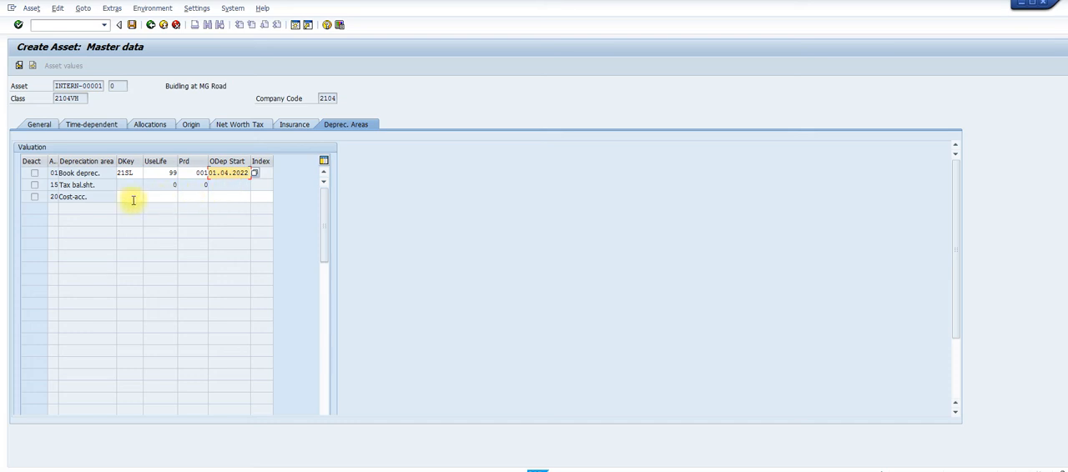
For depreciation area 20 Cost-acc., enter key 21SL, useful life 99, period 001 and start date 01.04.2022, and save the asset
{"action": "left_click", "coordinate": [130, 198]}
{"action": "left_click", "coordinate": [129, 201]}
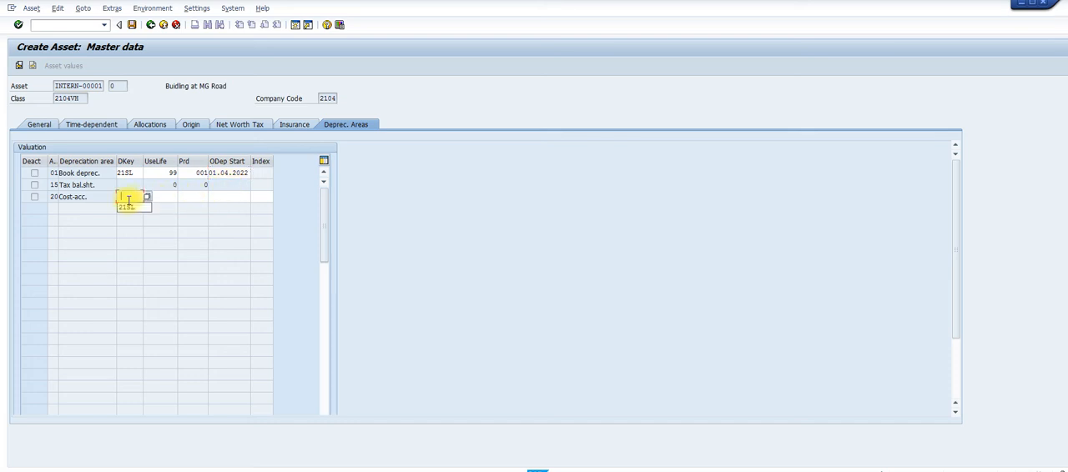
{"action": "left_click", "coordinate": [128, 209]}
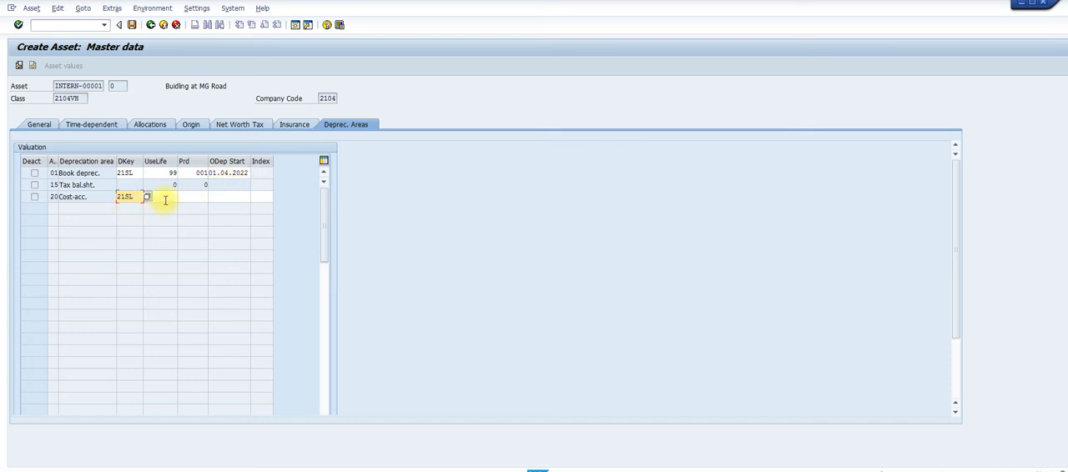
{"action": "left_click", "coordinate": [166, 199]}
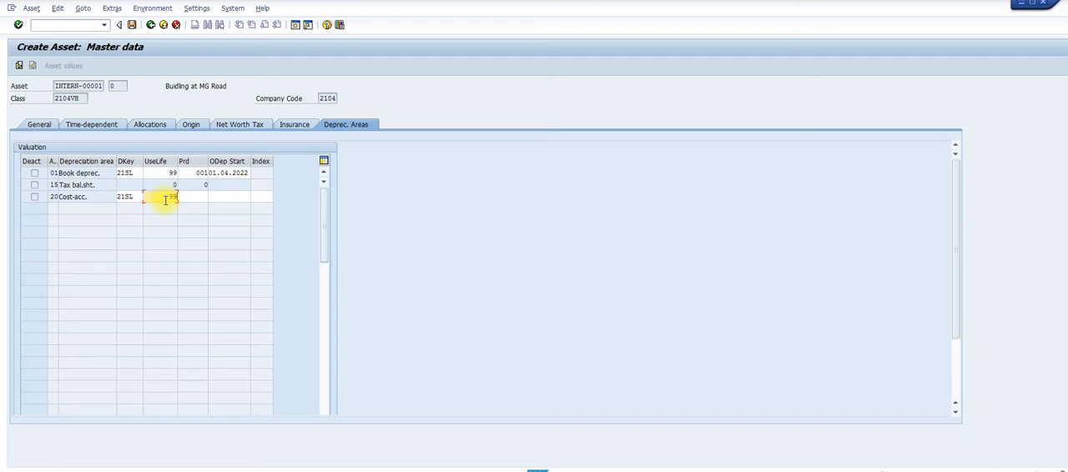
{"action": "type", "text": "99"}
{"action": "left_click", "coordinate": [203, 199]}
{"action": "left_click", "coordinate": [203, 201]}
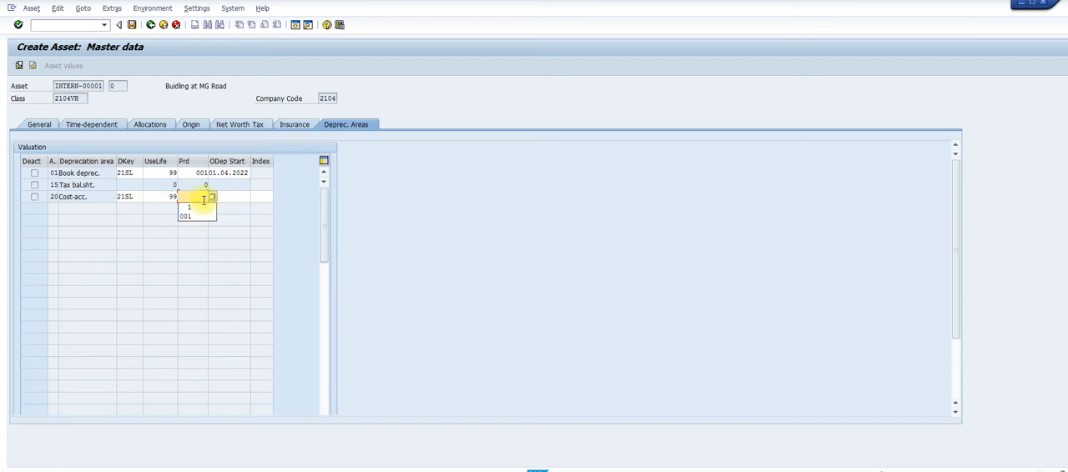
{"action": "left_click", "coordinate": [198, 217]}
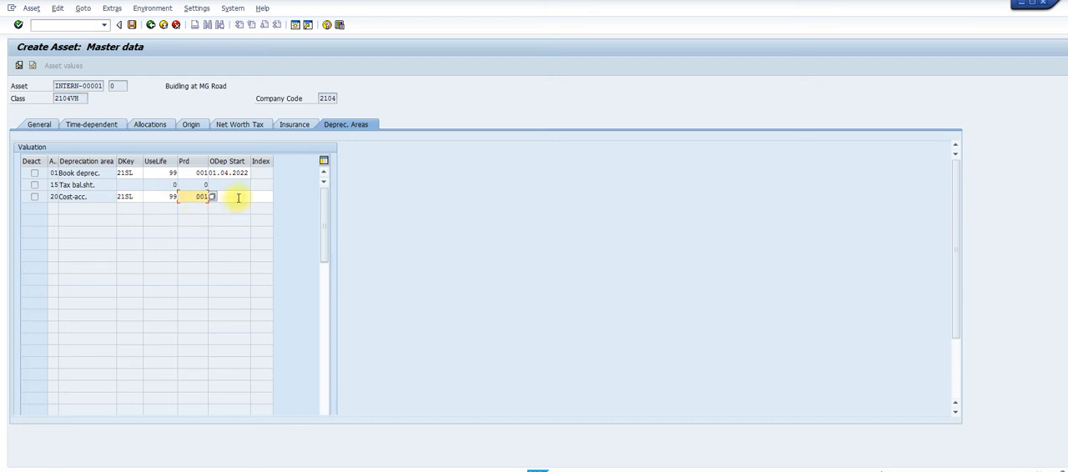
{"action": "left_click", "coordinate": [236, 198]}
{"action": "left_click", "coordinate": [236, 198]}
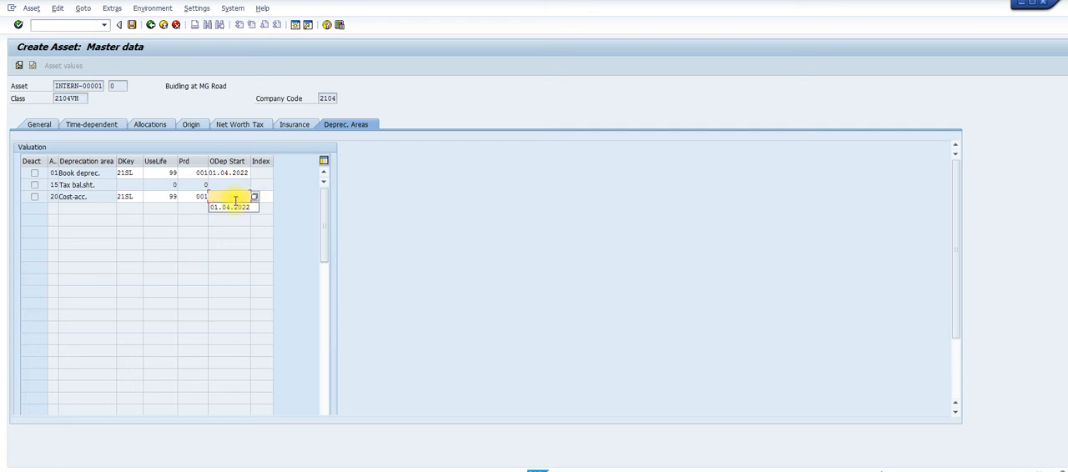
{"action": "left_click", "coordinate": [234, 208]}
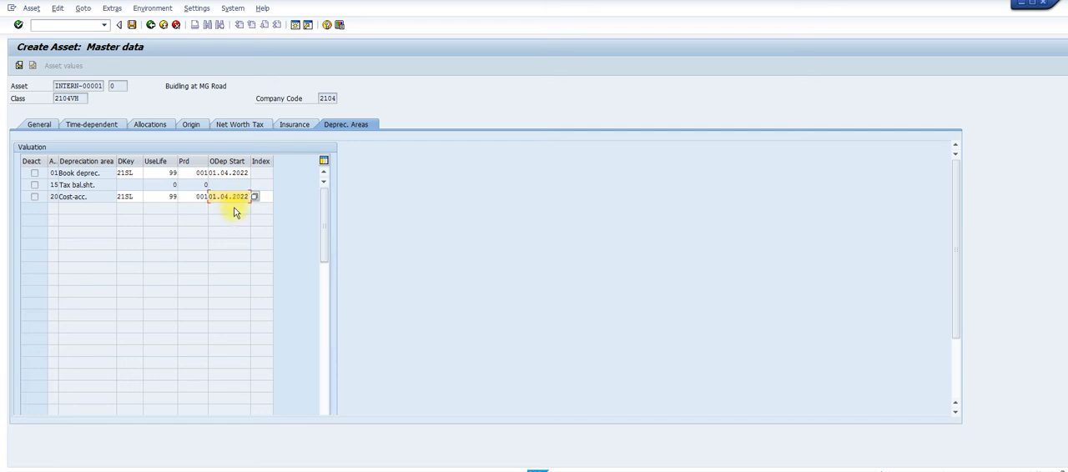
{"action": "key", "text": "Return"}
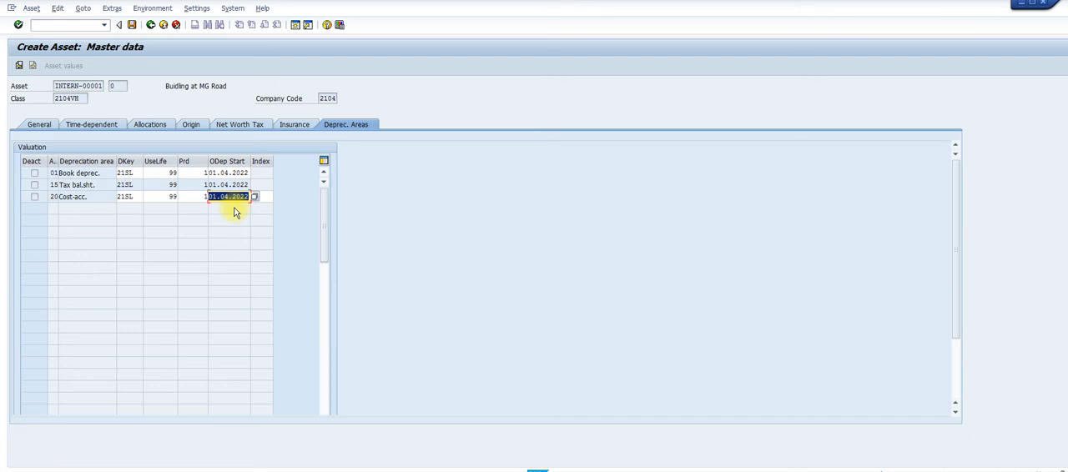
{"action": "left_click", "coordinate": [131, 26]}
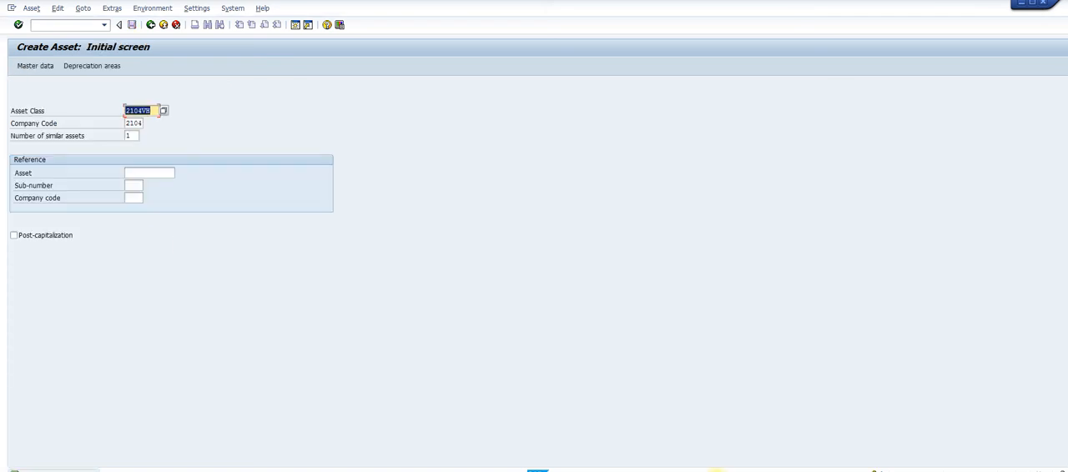
Switch to the Word guide and read the rest of Step 16 on asset master creation and the Step 17 ledger table
{"action": "mouse_move", "coordinate": [662, 471]}
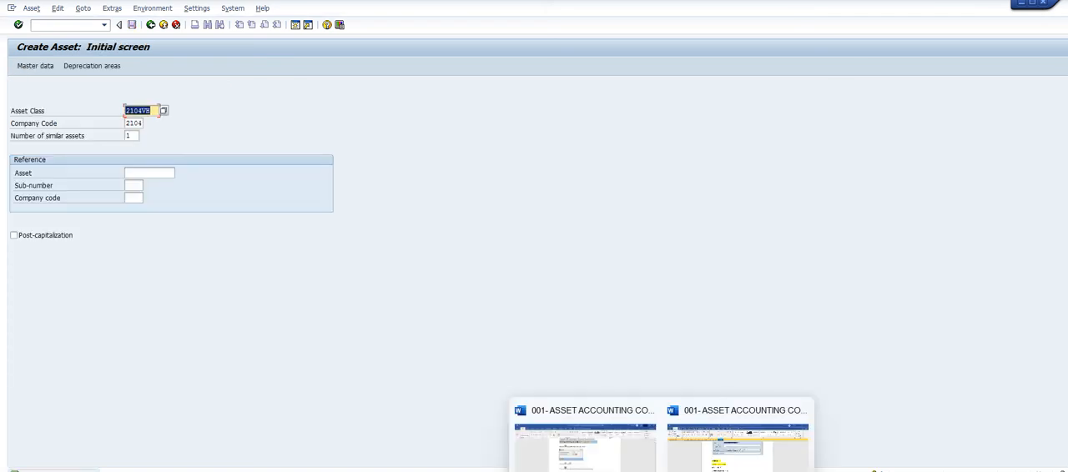
{"action": "left_click", "coordinate": [723, 455]}
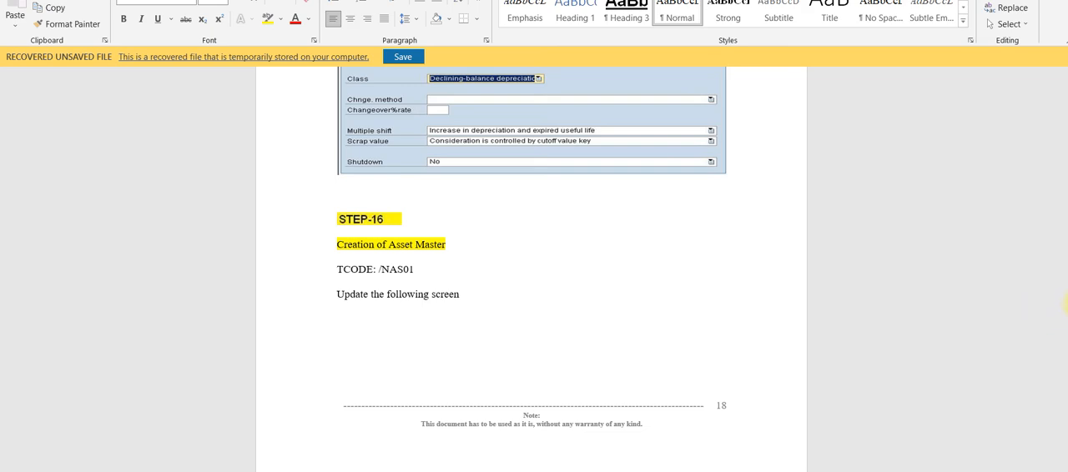
{"action": "scroll", "coordinate": [532, 268], "scroll_direction": "down", "scroll_amount": 6}
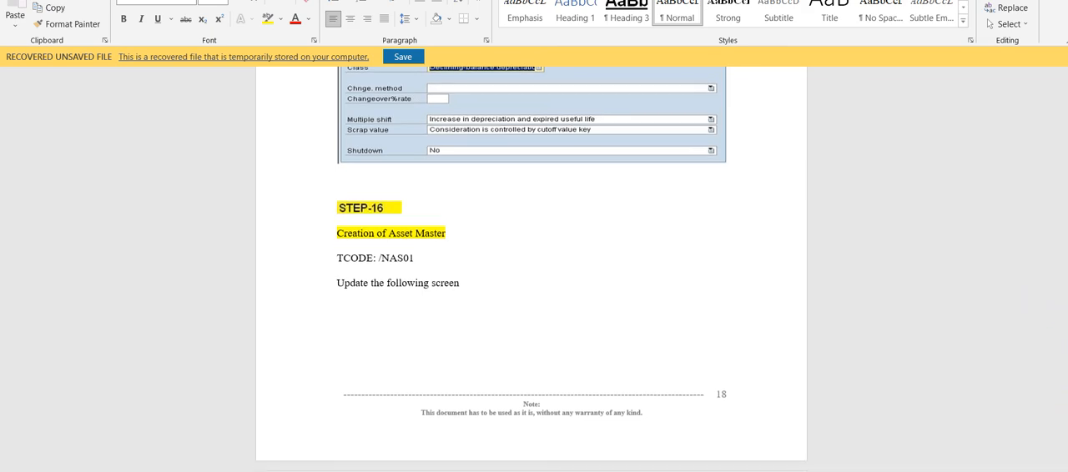
{"action": "scroll", "coordinate": [532, 268], "scroll_direction": "down", "scroll_amount": 8}
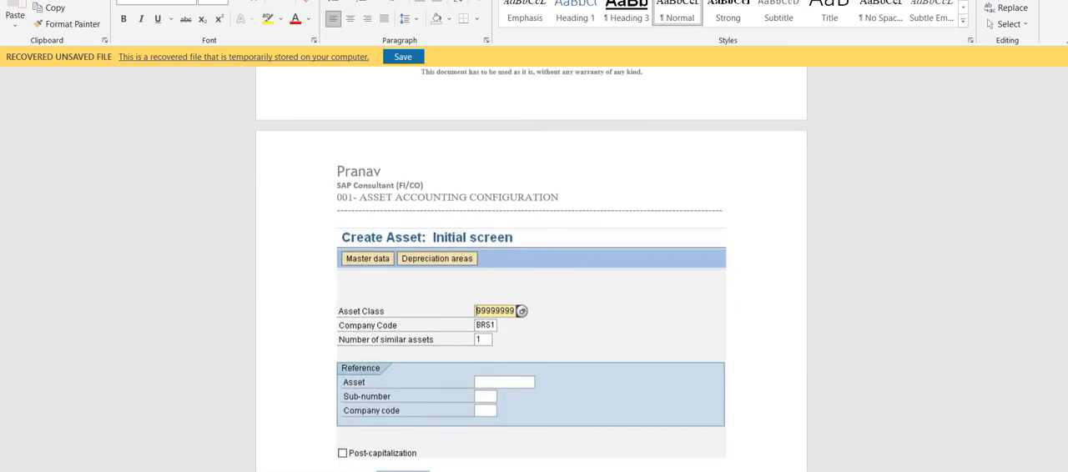
{"action": "scroll", "coordinate": [532, 268], "scroll_direction": "down", "scroll_amount": 8}
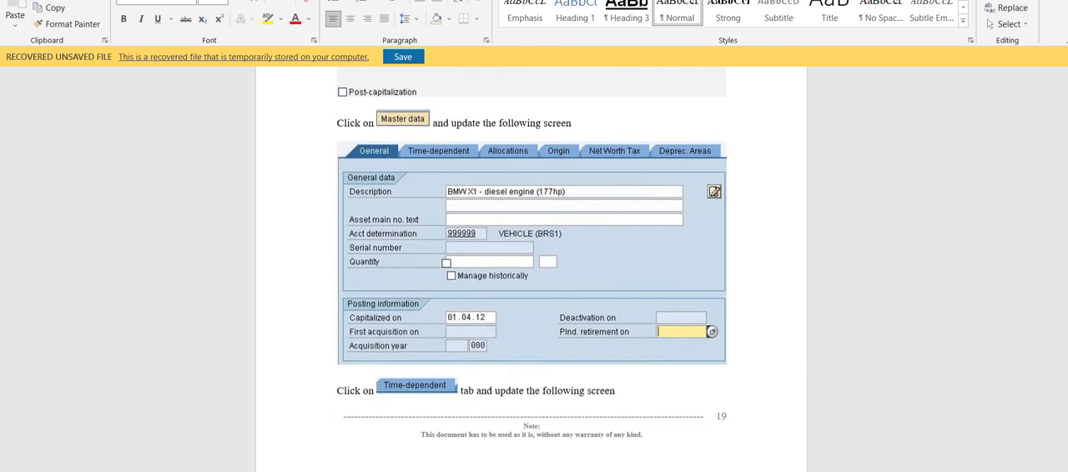
{"action": "scroll", "coordinate": [531, 269], "scroll_direction": "down", "scroll_amount": 8}
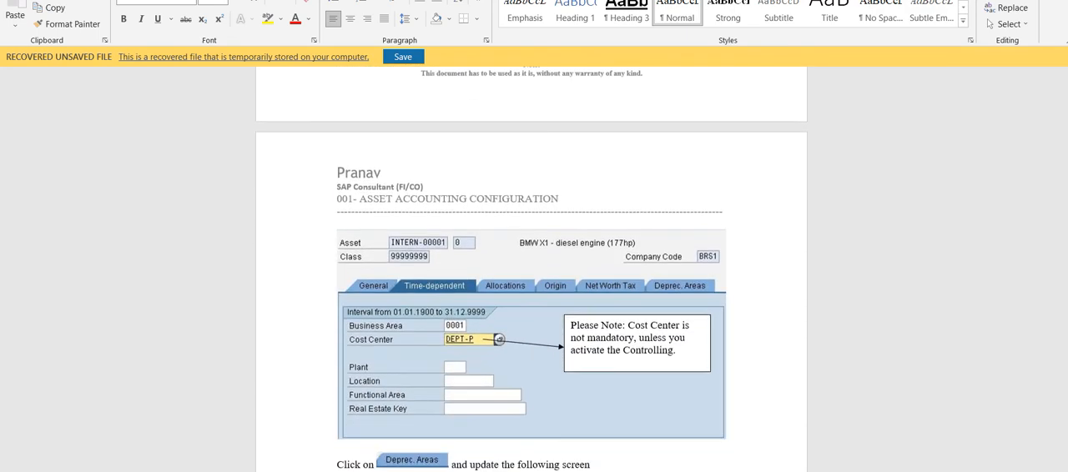
{"action": "scroll", "coordinate": [532, 269], "scroll_direction": "down", "scroll_amount": 4}
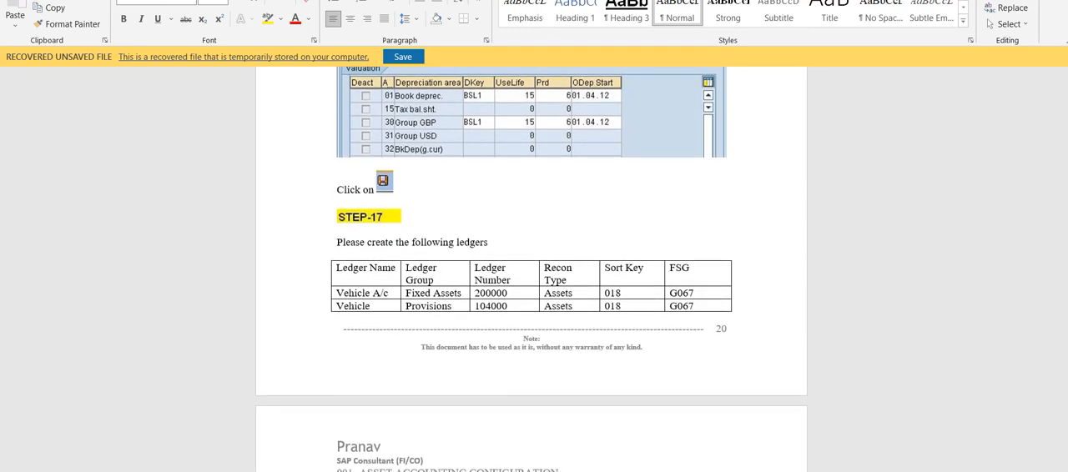
{"action": "scroll", "coordinate": [531, 269], "scroll_direction": "down", "scroll_amount": 2}
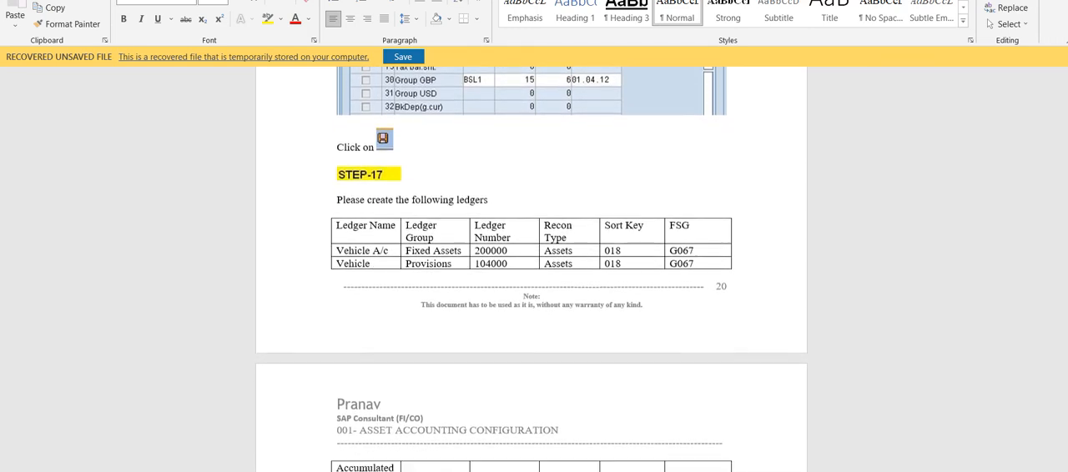
{"action": "scroll", "coordinate": [531, 269], "scroll_direction": "down", "scroll_amount": 2}
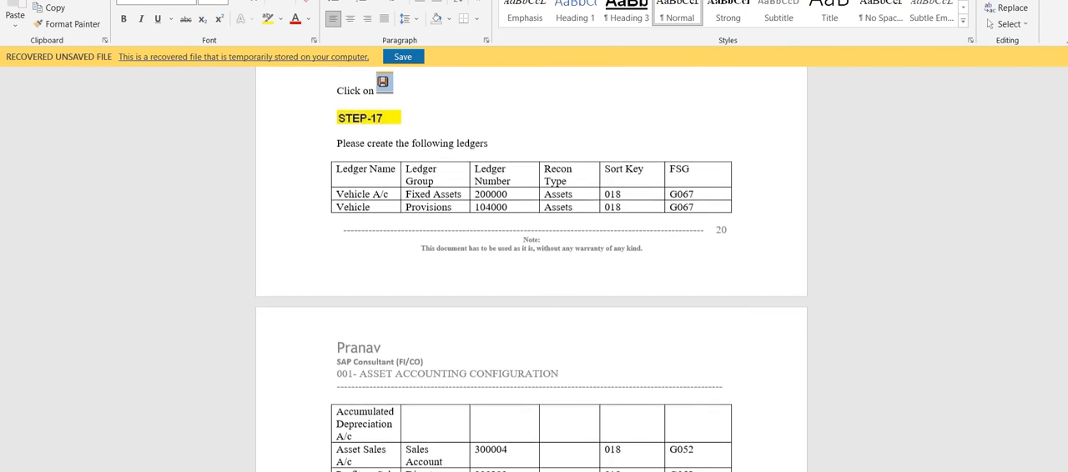
{"action": "scroll", "coordinate": [531, 269], "scroll_direction": "down", "scroll_amount": 2}
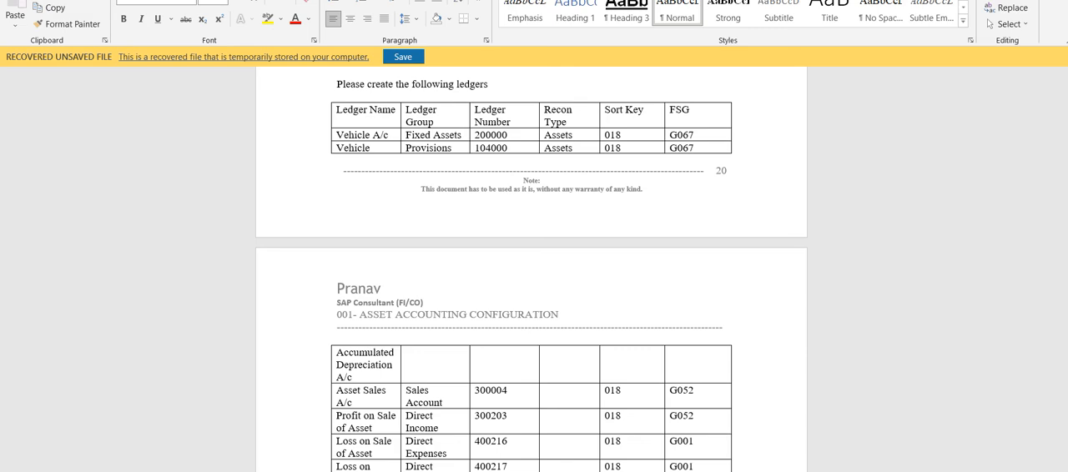
{"action": "scroll", "coordinate": [531, 272], "scroll_direction": "down", "scroll_amount": 1}
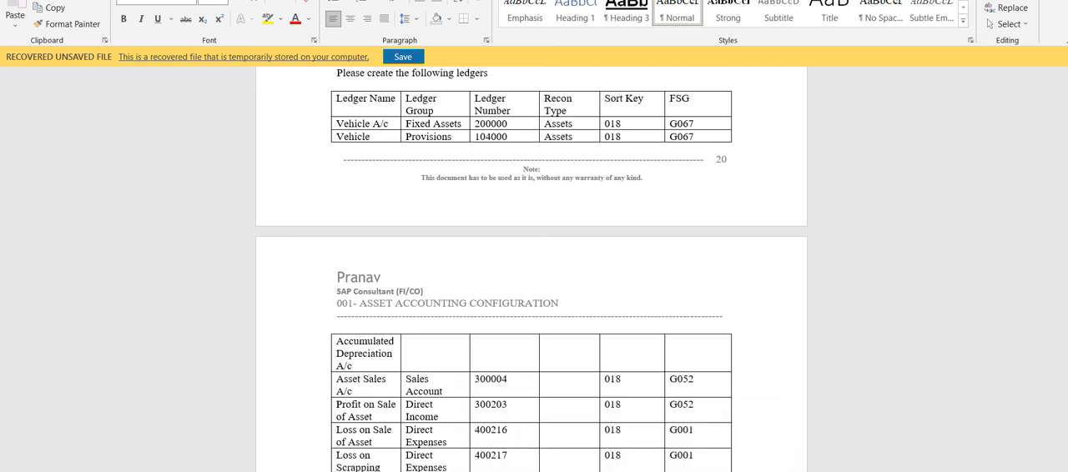
Return to SAP, open central G/L account editing for company code 2104, and list the accounts under FIXED ASSET
{"action": "mouse_move", "coordinate": [696, 469]}
{"action": "left_click", "coordinate": [681, 441]}
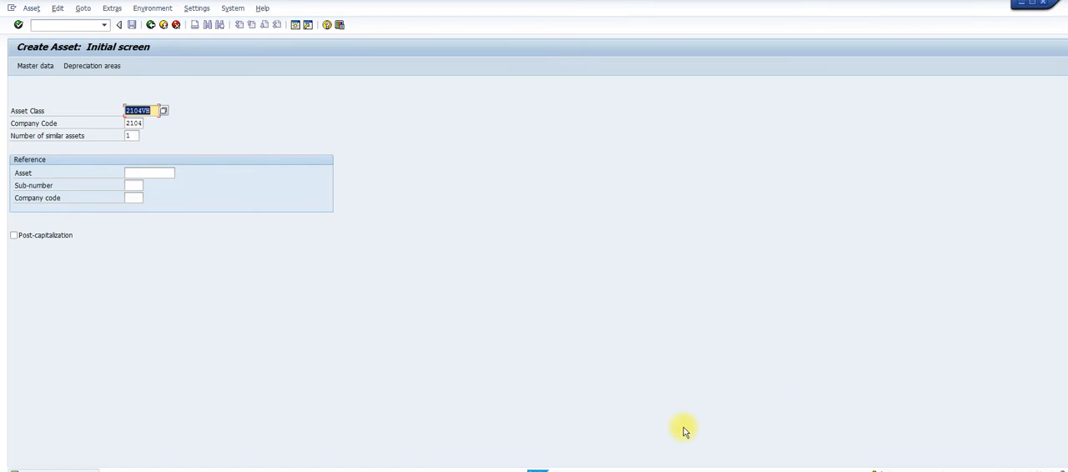
{"action": "left_click", "coordinate": [66, 25]}
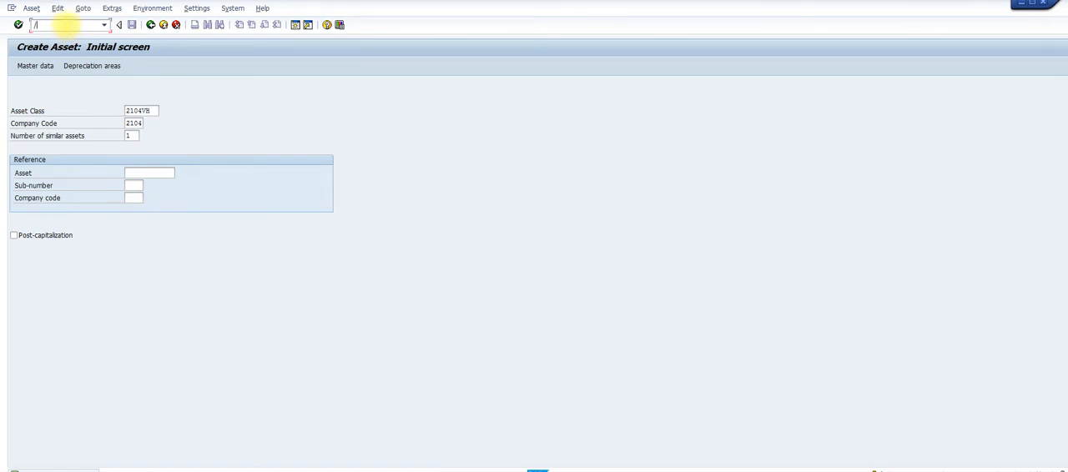
{"action": "key", "text": "Return"}
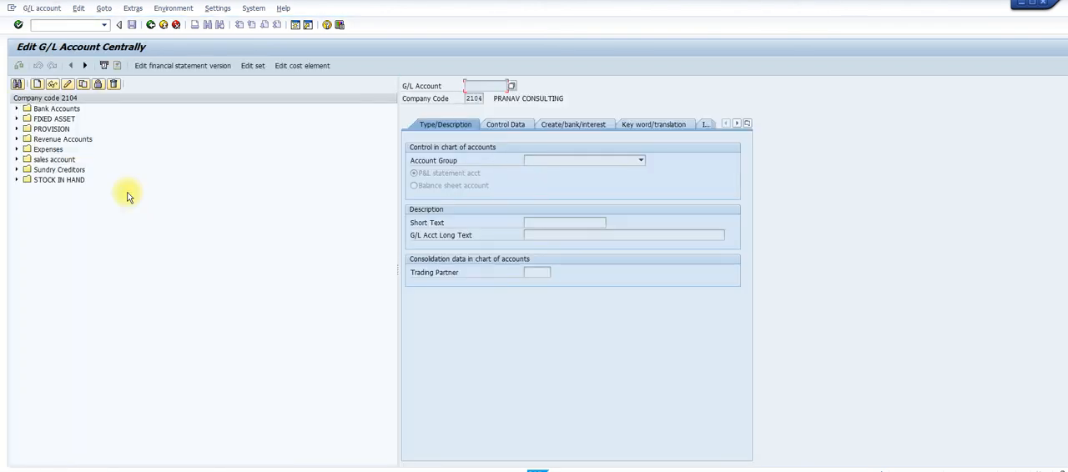
{"action": "left_click", "coordinate": [17, 119]}
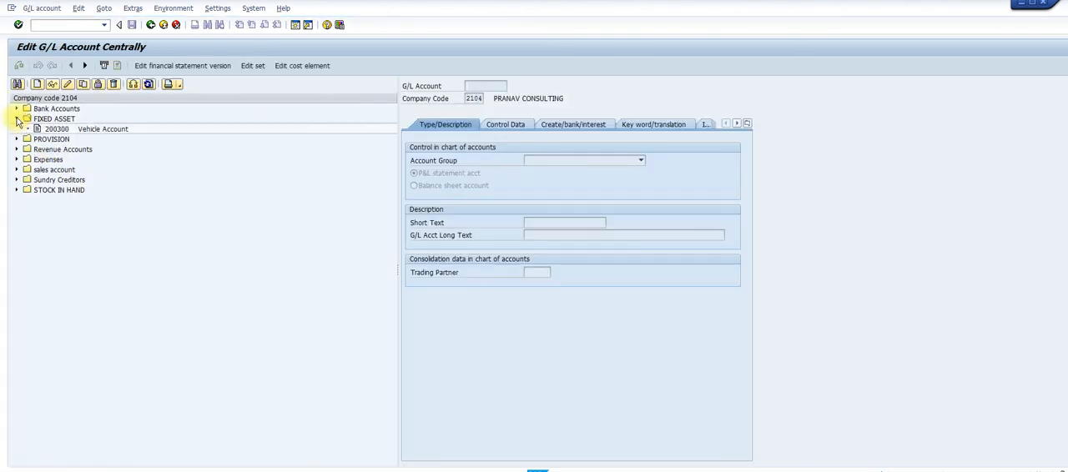
List the accounts under PROVISION and open the accumulated depreciation account 105203
{"action": "left_click", "coordinate": [62, 129]}
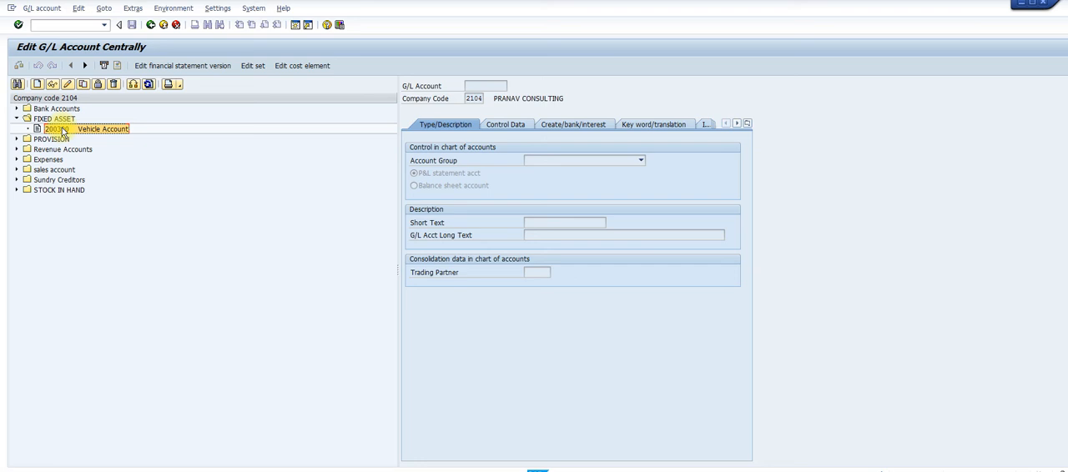
{"action": "left_click", "coordinate": [17, 139]}
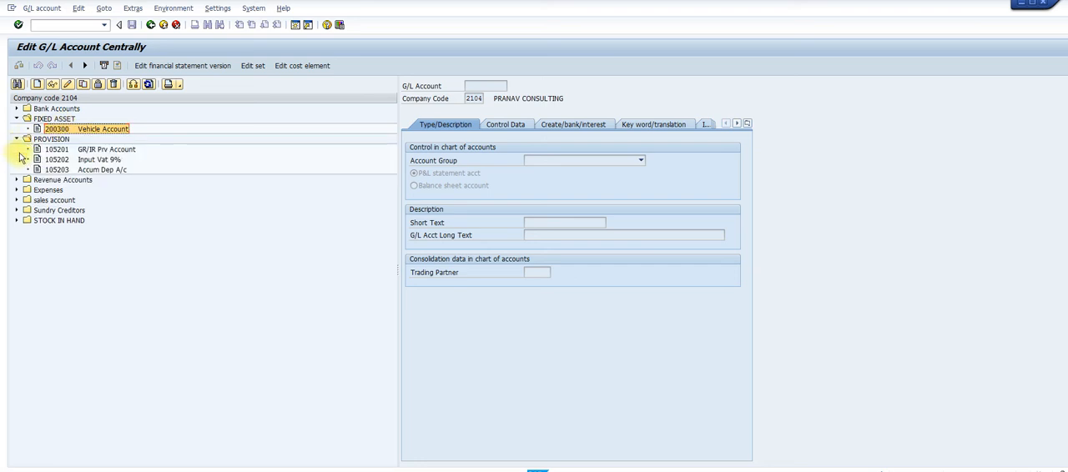
{"action": "left_click", "coordinate": [82, 171]}
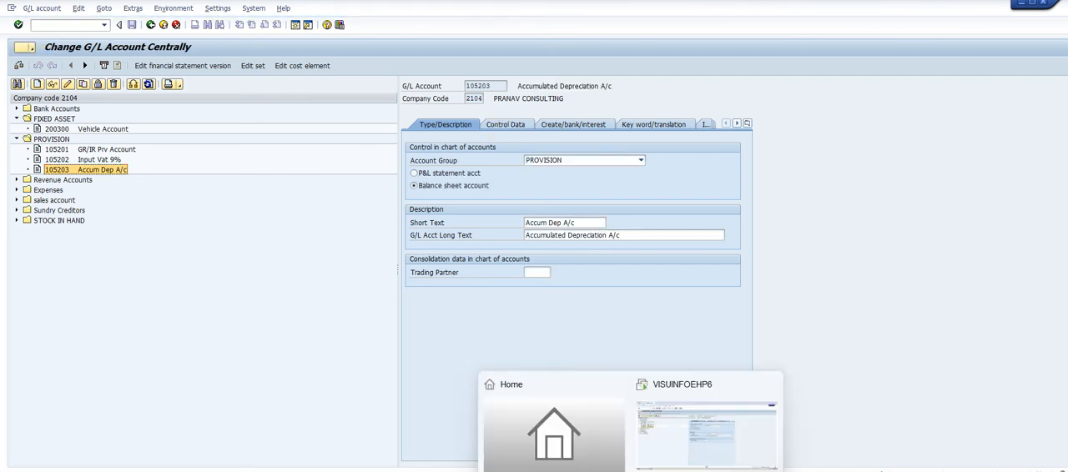
Check the ledger table in the Word guide, and return to SAP to review the control data of account 105203
{"action": "mouse_move", "coordinate": [612, 446]}
{"action": "left_click", "coordinate": [739, 438]}
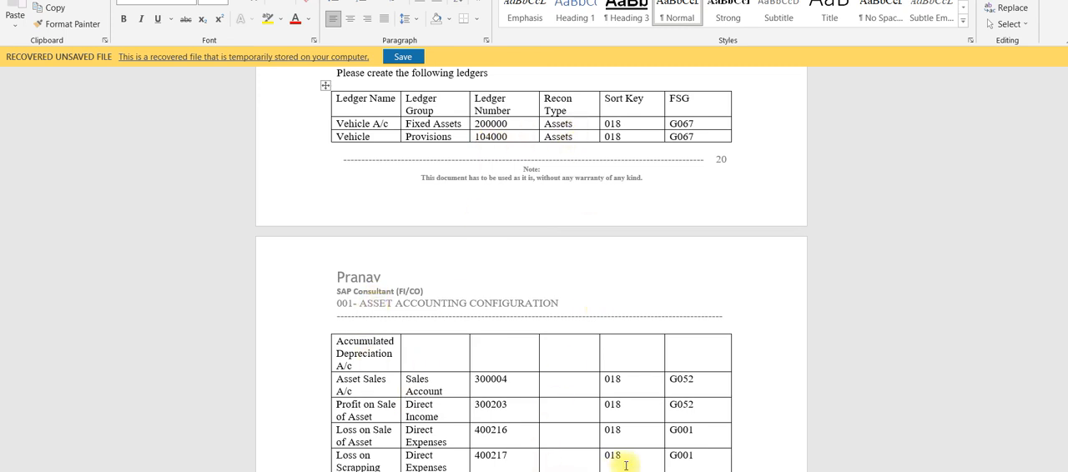
{"action": "mouse_move", "coordinate": [634, 471]}
{"action": "left_click", "coordinate": [674, 444]}
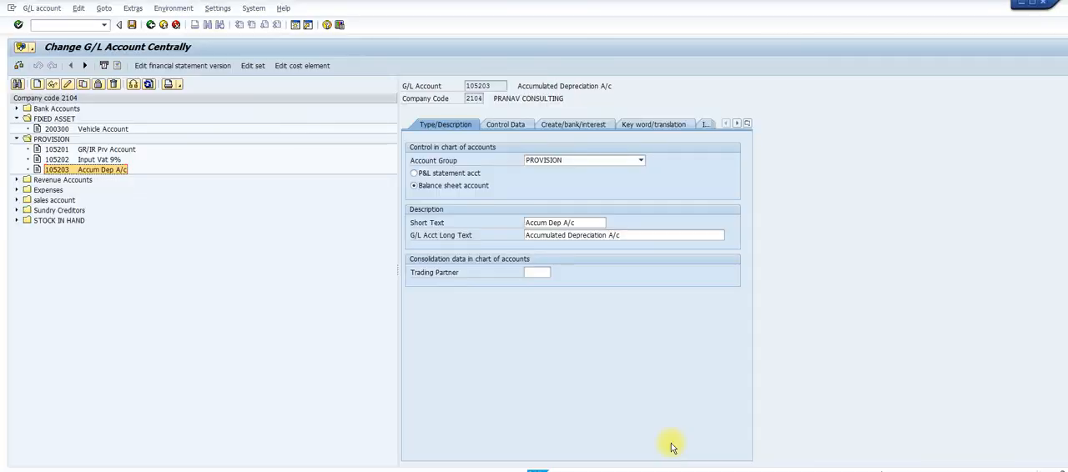
{"action": "left_click", "coordinate": [522, 129]}
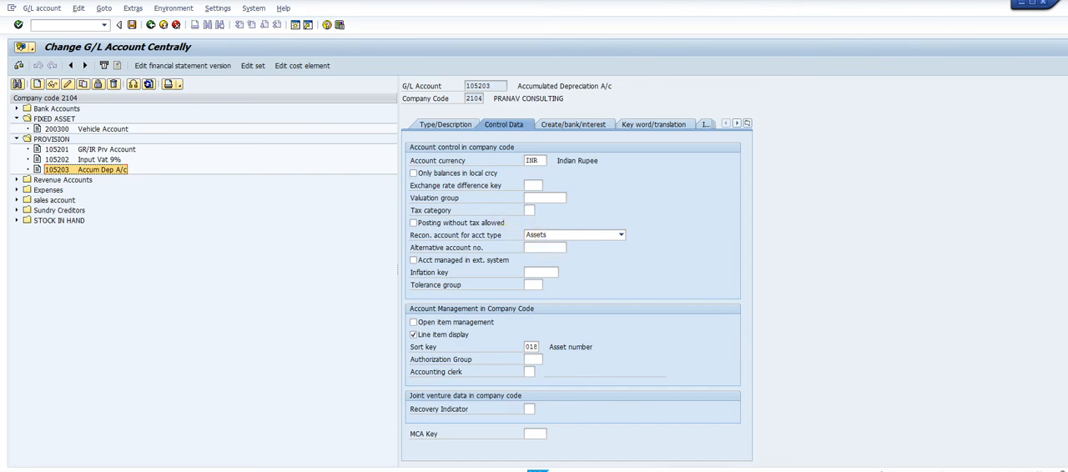
Switch to the Word guide and read the remaining ledger rows and the Step 18 instructions on integrating general ledgers
{"action": "mouse_move", "coordinate": [660, 470]}
{"action": "left_click", "coordinate": [743, 455]}
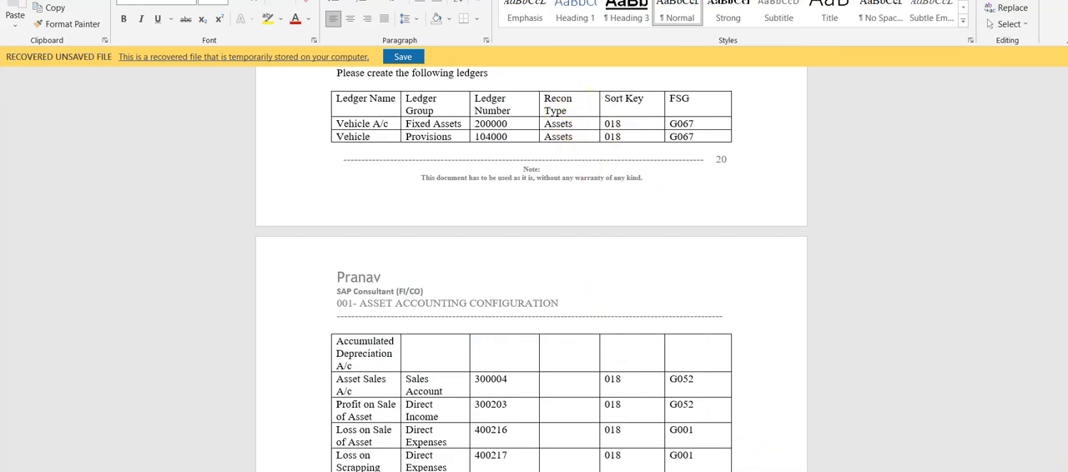
{"action": "scroll", "coordinate": [532, 268], "scroll_direction": "down", "scroll_amount": 3}
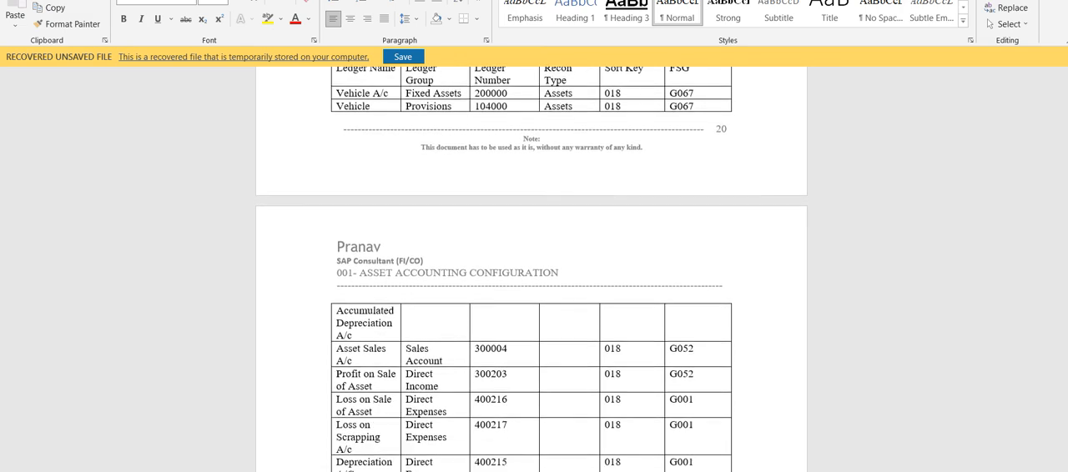
{"action": "scroll", "coordinate": [531, 269], "scroll_direction": "down", "scroll_amount": 1}
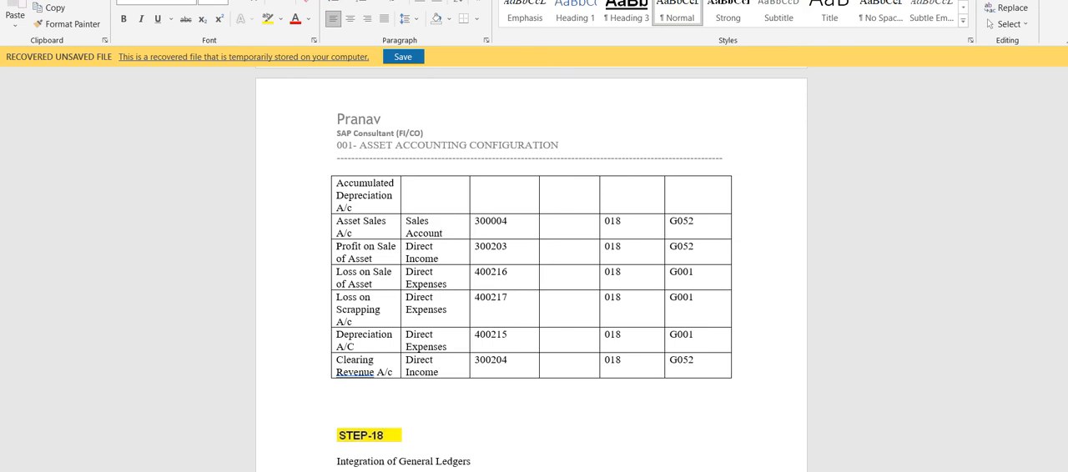
{"action": "scroll", "coordinate": [531, 269], "scroll_direction": "down", "scroll_amount": 4}
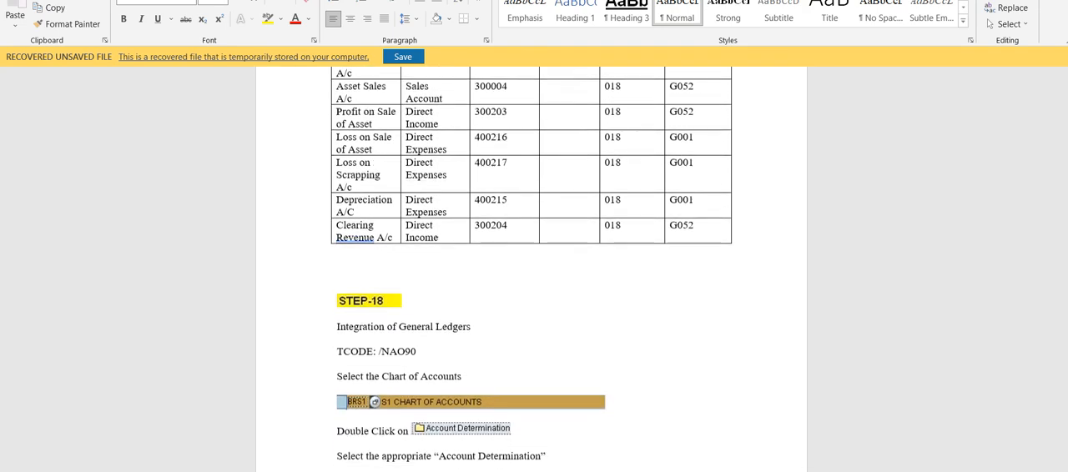
{"action": "scroll", "coordinate": [531, 269], "scroll_direction": "down", "scroll_amount": 4}
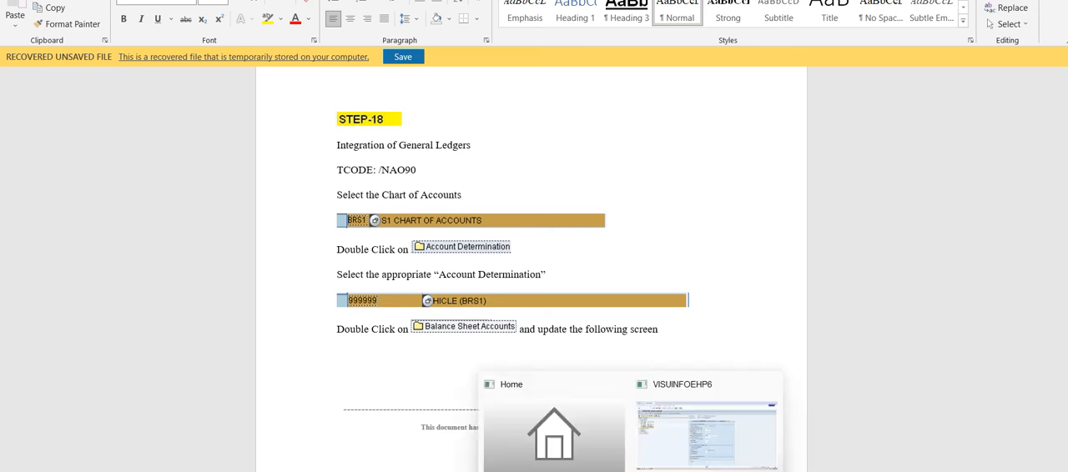
Return to SAP, start transaction AO90, and open Account Determination for chart of accounts 2104
{"action": "left_click", "coordinate": [676, 463]}
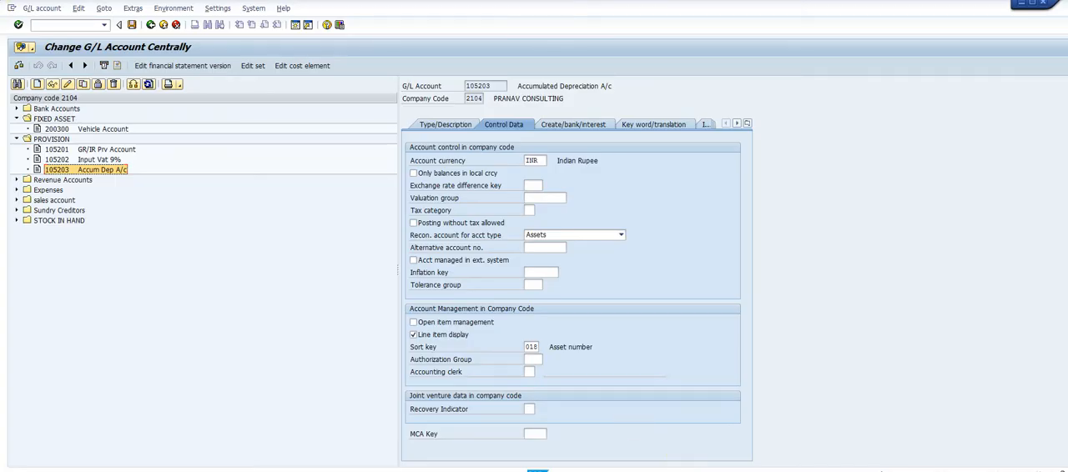
{"action": "left_click", "coordinate": [51, 28]}
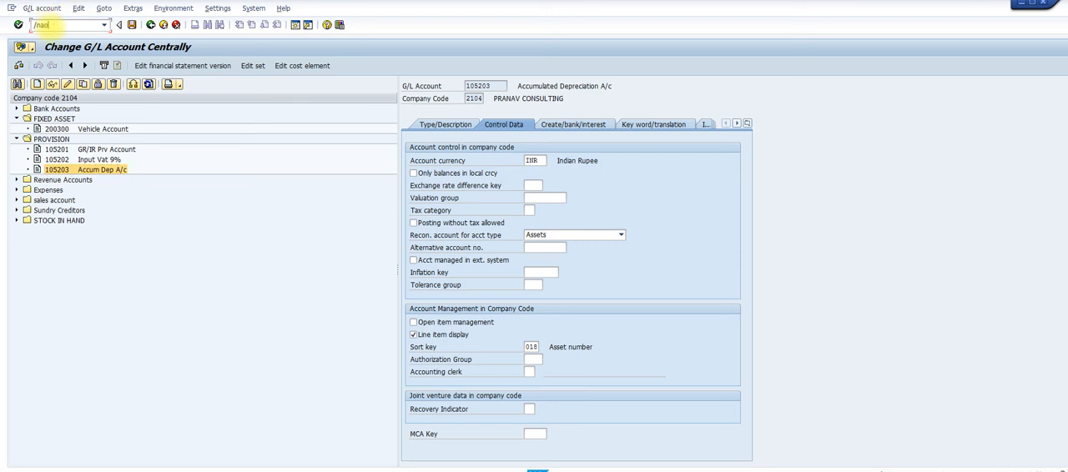
{"action": "type", "text": "/nao90"}
{"action": "key", "text": "Return"}
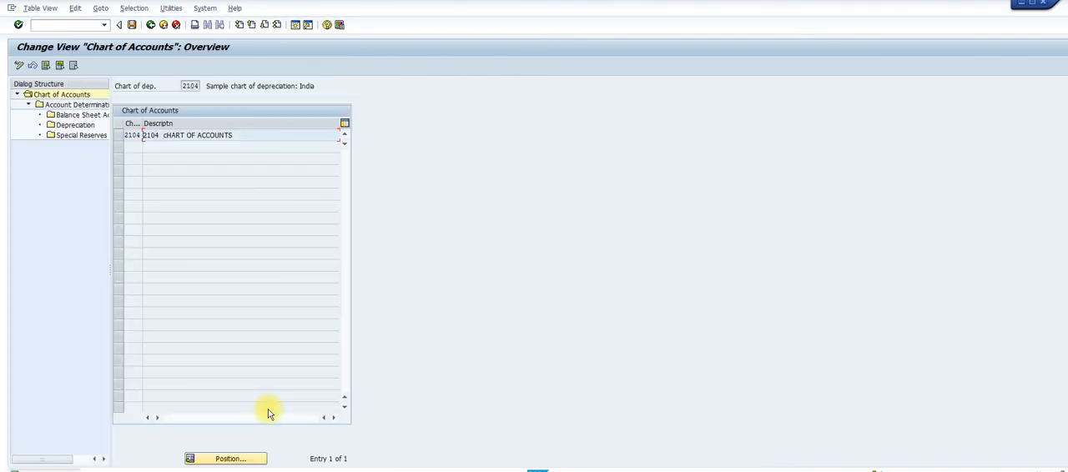
{"action": "left_click", "coordinate": [117, 136]}
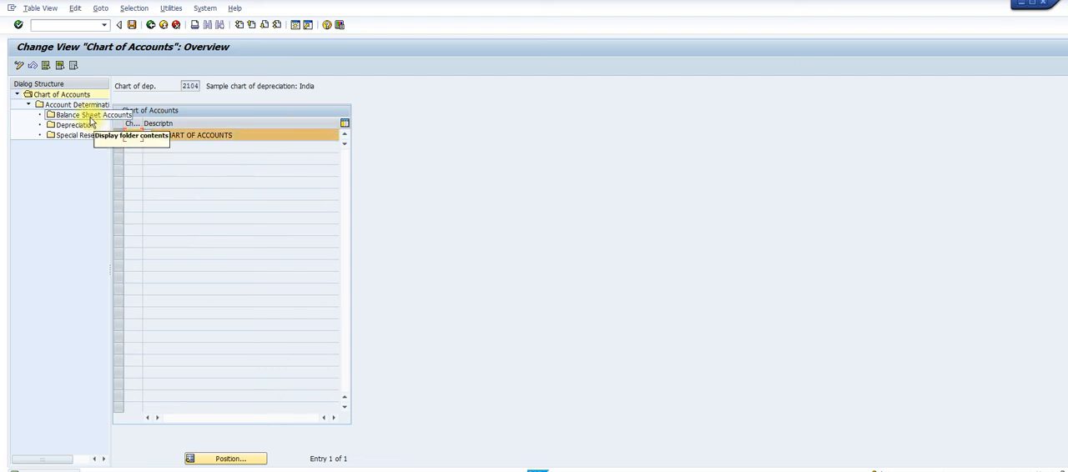
{"action": "left_click", "coordinate": [87, 106]}
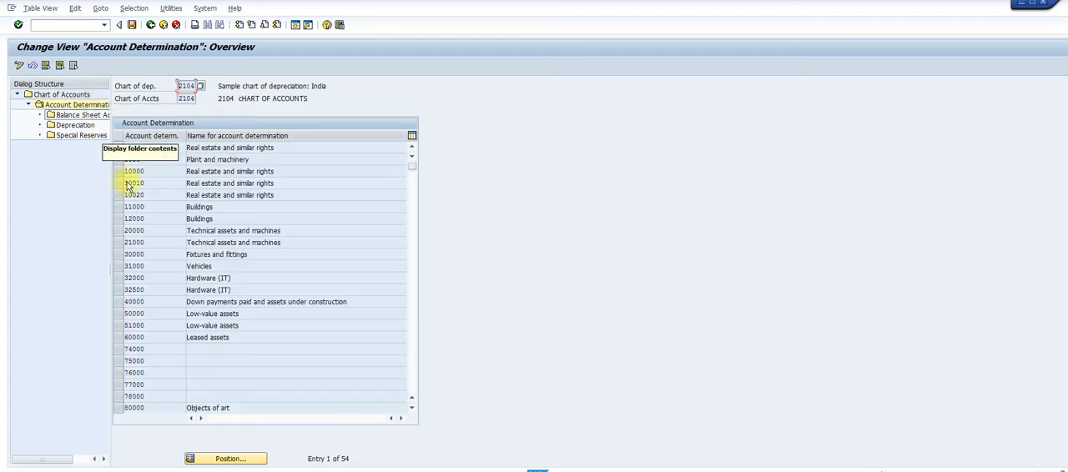
Try to position the account determination list at entry 2104
{"action": "left_click", "coordinate": [234, 459]}
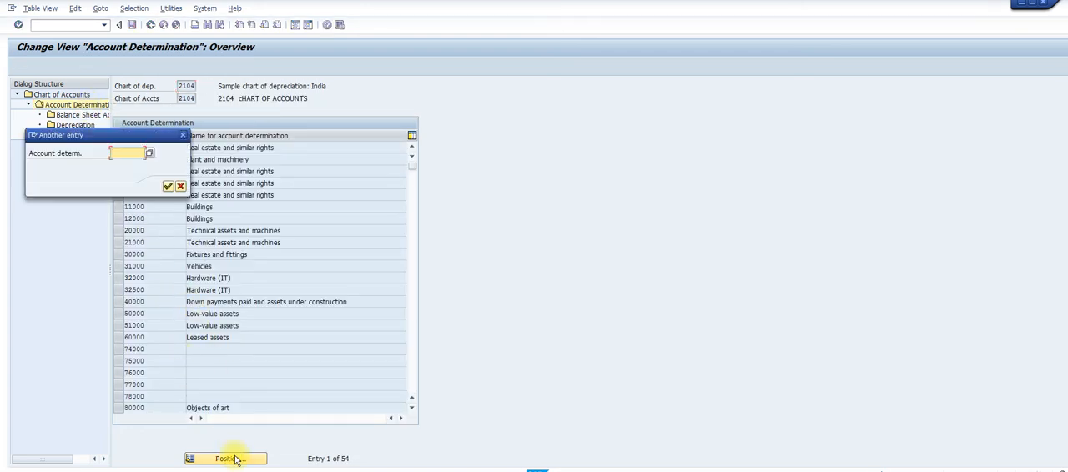
{"action": "type", "text": "21"}
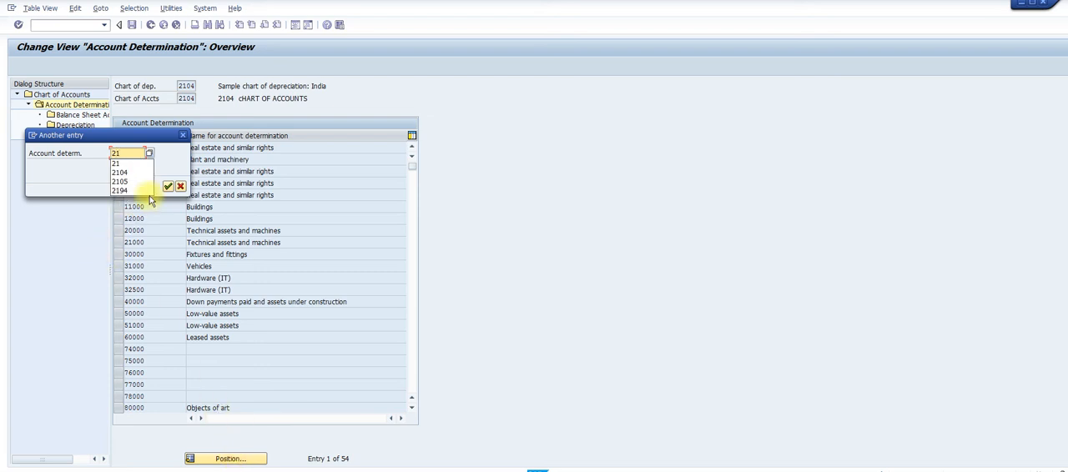
{"action": "left_click", "coordinate": [136, 173]}
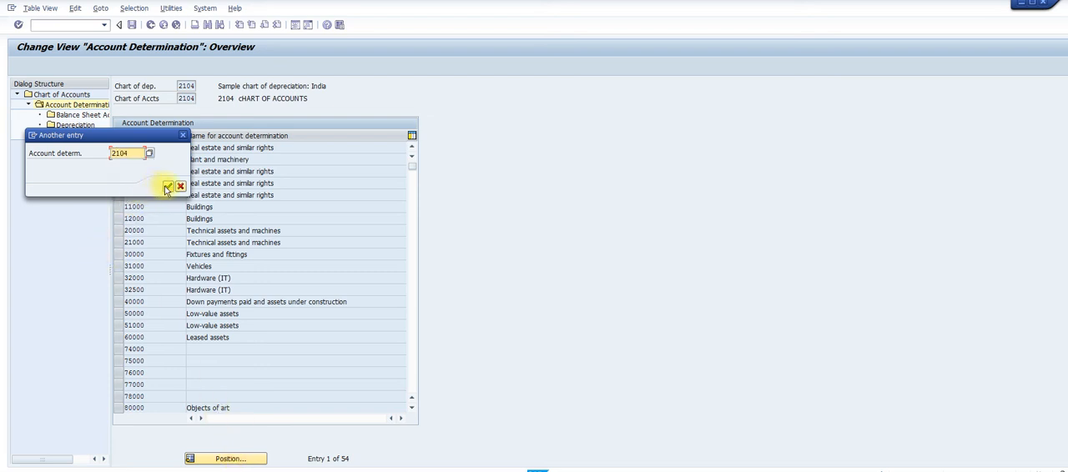
{"action": "left_click", "coordinate": [167, 185]}
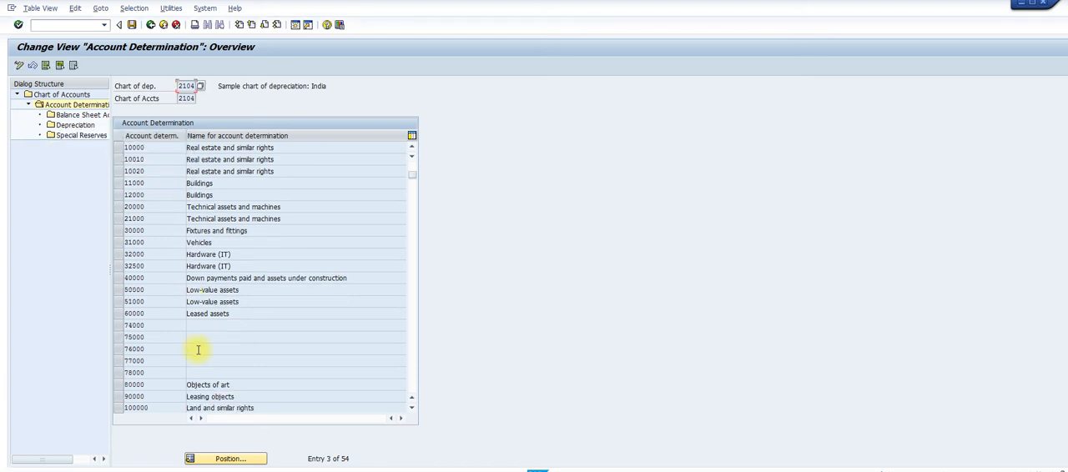
Select account determination 2104VH (VEHCILE -2014) and open its Balance Sheet Accounts details
{"action": "left_click", "coordinate": [410, 411]}
{"action": "left_click", "coordinate": [411, 410]}
{"action": "left_click", "coordinate": [411, 410]}
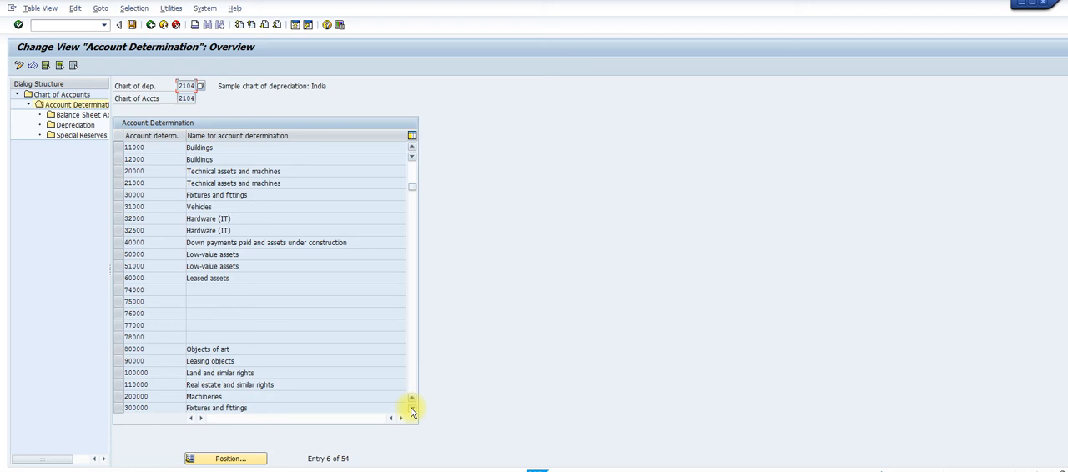
{"action": "left_click", "coordinate": [411, 410]}
{"action": "left_click", "coordinate": [411, 410]}
{"action": "left_click", "coordinate": [411, 411]}
{"action": "left_click", "coordinate": [411, 411]}
{"action": "left_click", "coordinate": [411, 411]}
{"action": "left_click", "coordinate": [411, 411]}
{"action": "left_click", "coordinate": [411, 411]}
{"action": "left_click", "coordinate": [411, 411]}
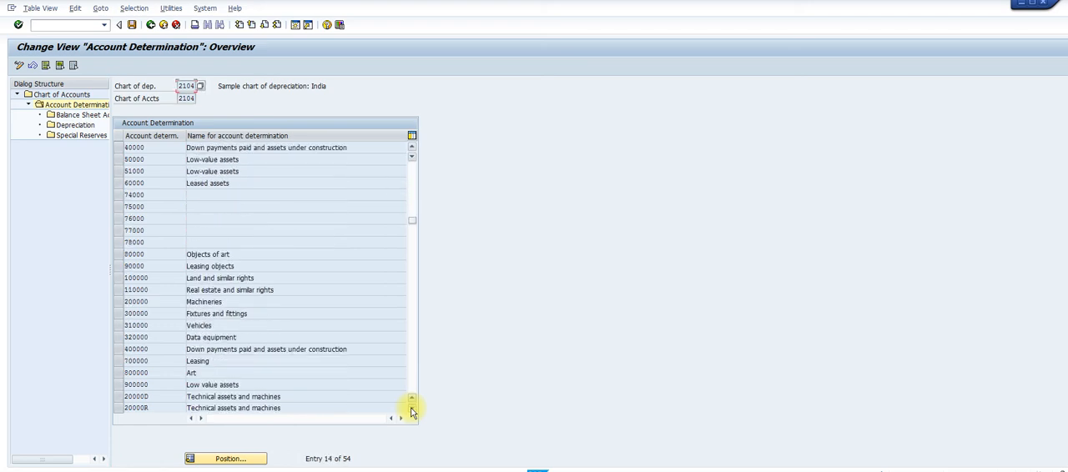
{"action": "left_click", "coordinate": [410, 410]}
{"action": "left_click", "coordinate": [411, 410]}
{"action": "left_click", "coordinate": [411, 411]}
{"action": "left_click", "coordinate": [411, 410]}
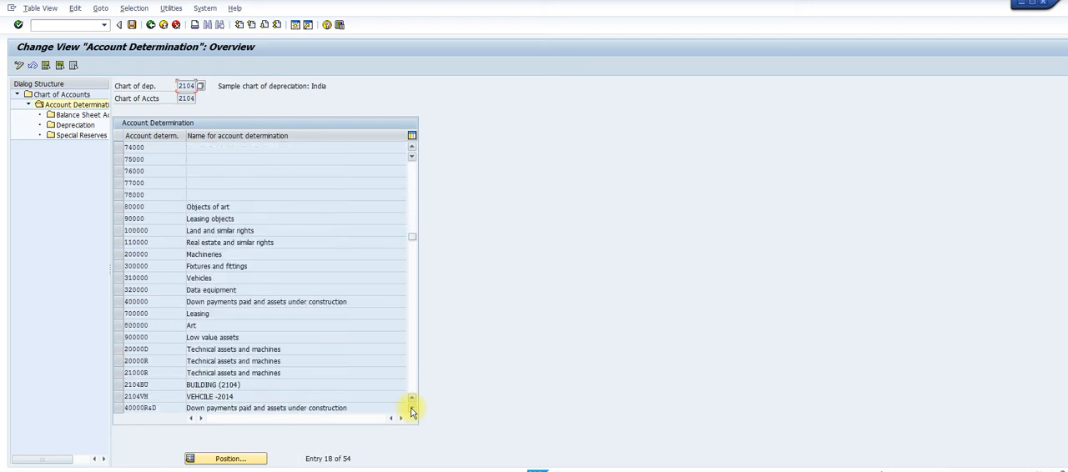
{"action": "left_click", "coordinate": [119, 398]}
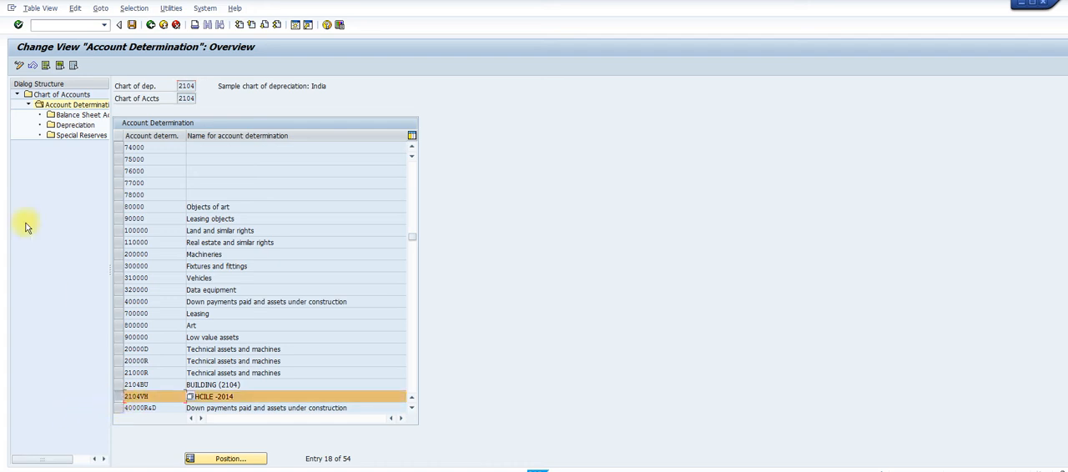
{"action": "double_click", "coordinate": [81, 115]}
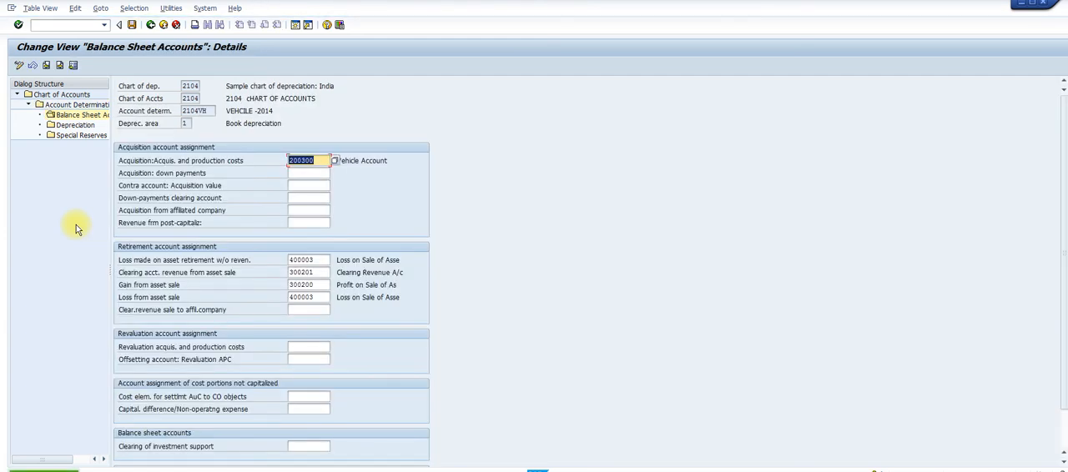
{"action": "left_click", "coordinate": [298, 174]}
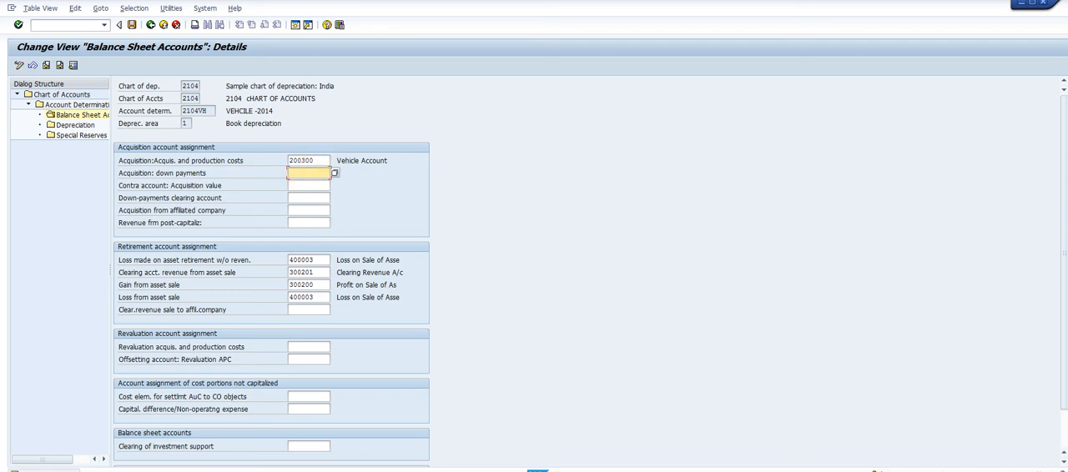
{"action": "mouse_move", "coordinate": [662, 471]}
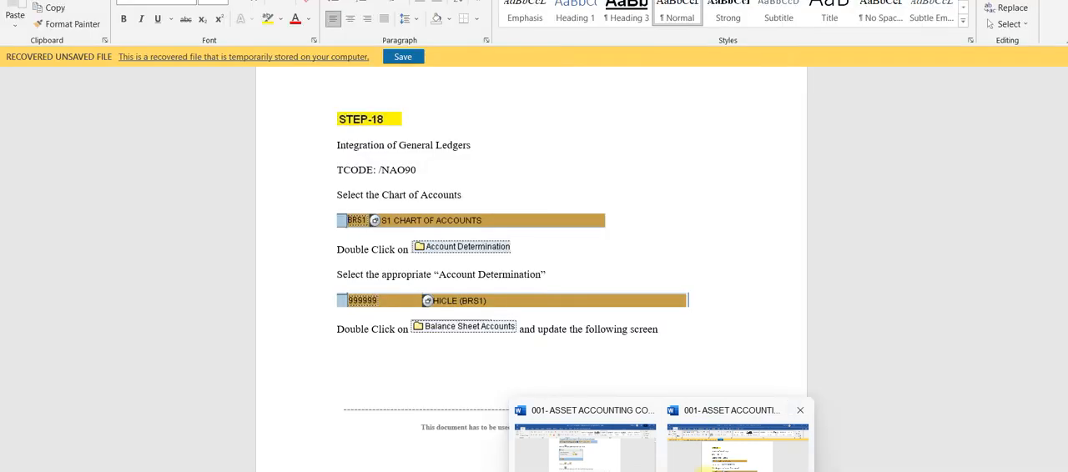
{"action": "left_click", "coordinate": [694, 468]}
{"action": "left_click", "coordinate": [606, 459]}
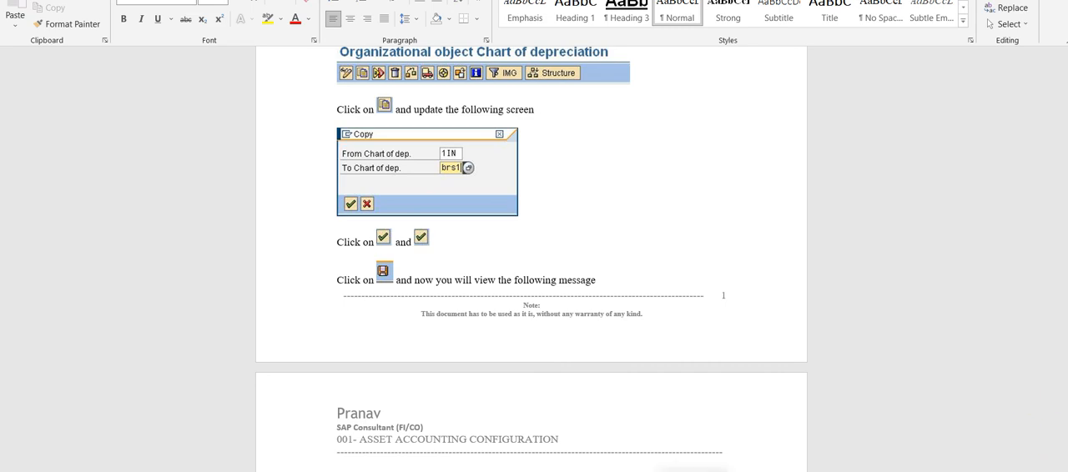
{"action": "mouse_move", "coordinate": [631, 471]}
{"action": "mouse_move", "coordinate": [689, 450]}
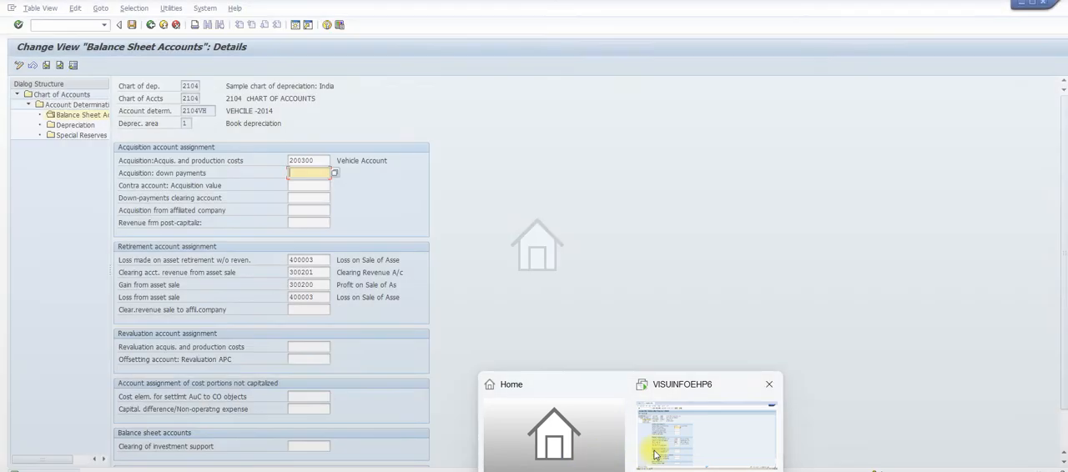
{"action": "left_click", "coordinate": [660, 447]}
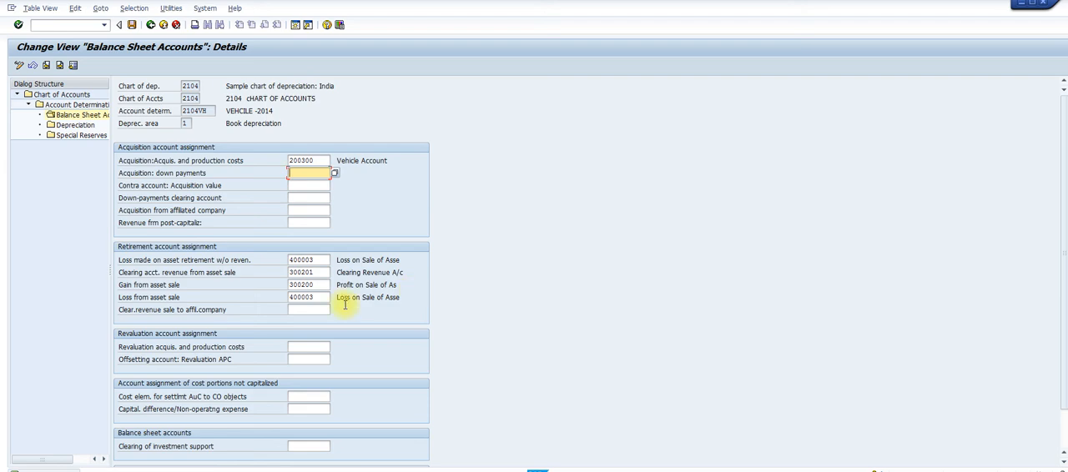
Switch to the Word guide and read the Balance Sheet Accounts and Depreciation account assignments of Step 18
{"action": "mouse_move", "coordinate": [662, 471]}
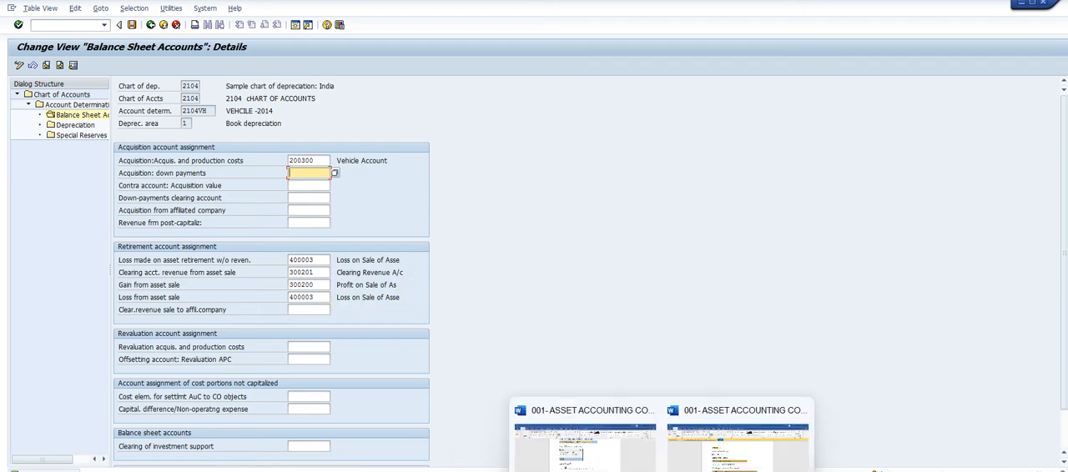
{"action": "mouse_move", "coordinate": [584, 443]}
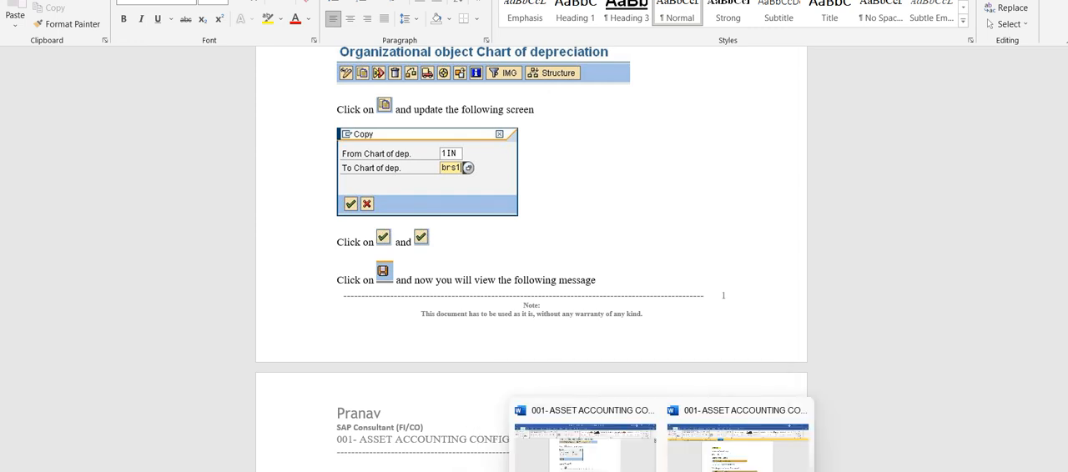
{"action": "left_click", "coordinate": [715, 461]}
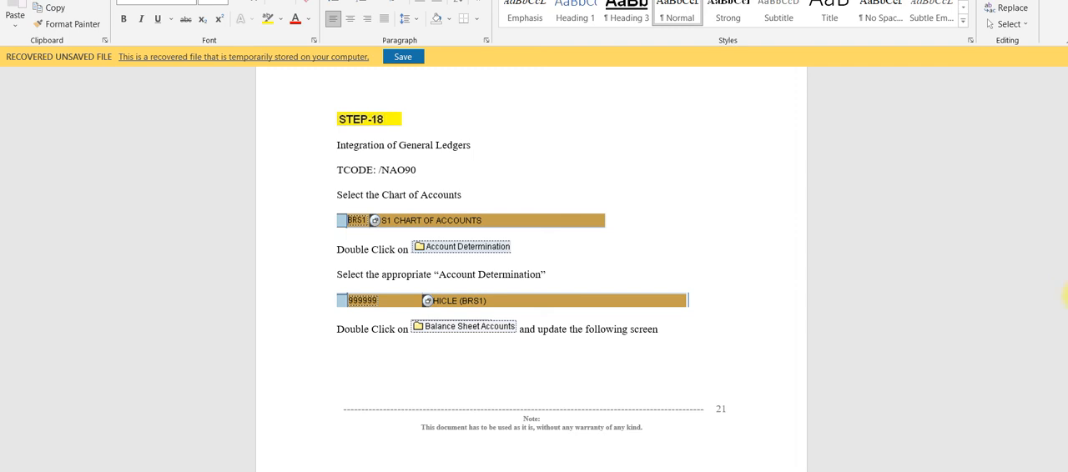
{"action": "scroll", "coordinate": [532, 284], "scroll_direction": "down", "scroll_amount": 5}
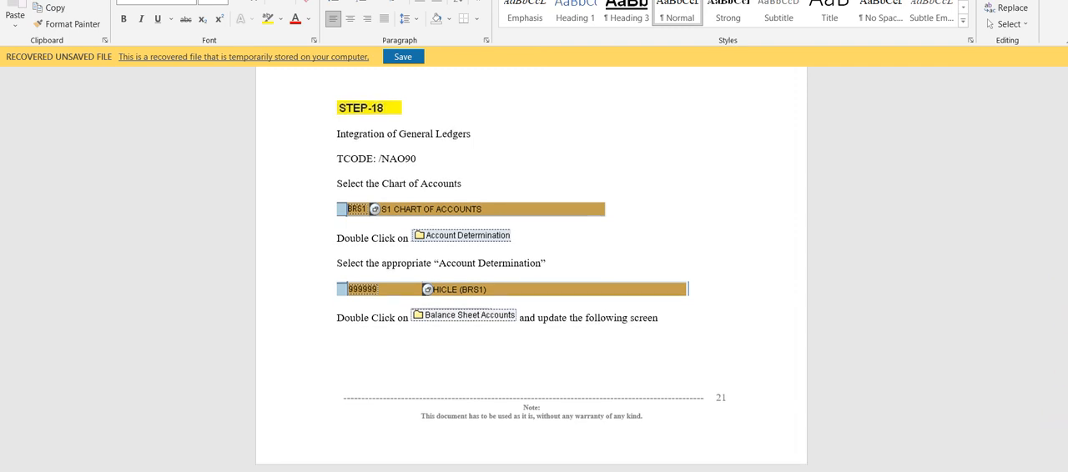
{"action": "scroll", "coordinate": [532, 284], "scroll_direction": "down", "scroll_amount": 7}
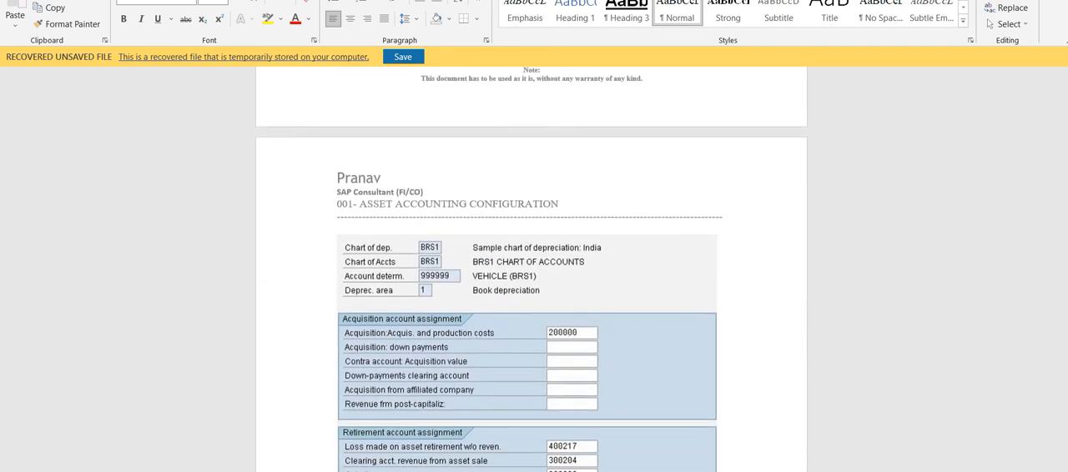
{"action": "scroll", "coordinate": [532, 284], "scroll_direction": "down", "scroll_amount": 1}
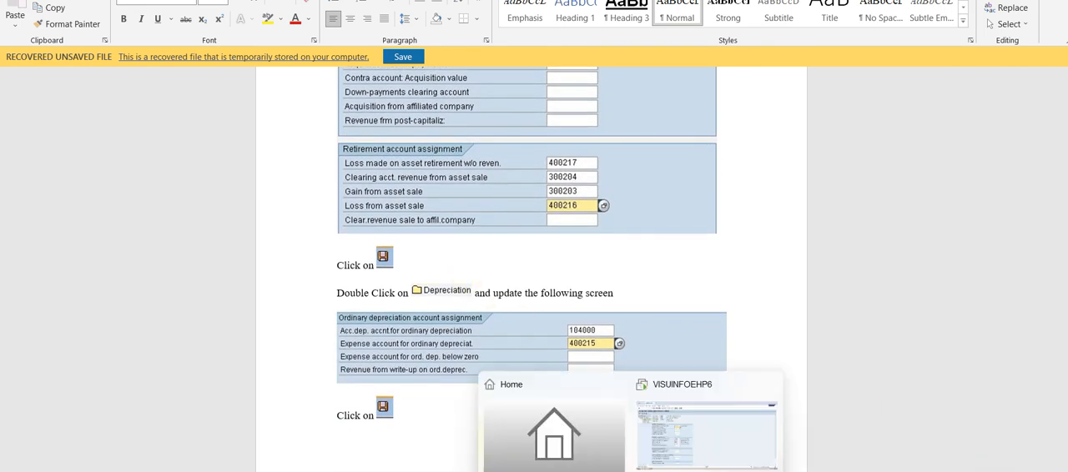
Return to SAP and check the ordinary depreciation accounts of 2104VH for the Book depreciation area
{"action": "left_click", "coordinate": [649, 463]}
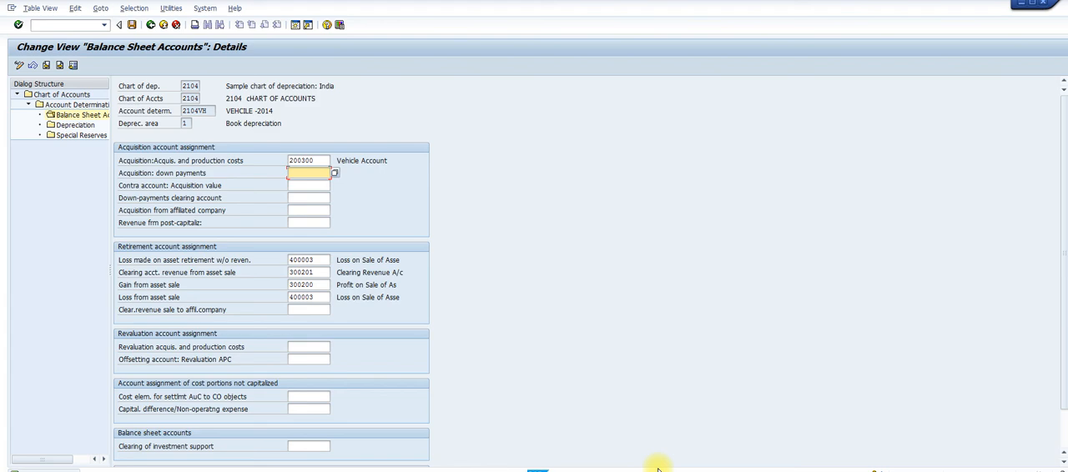
{"action": "double_click", "coordinate": [73, 125]}
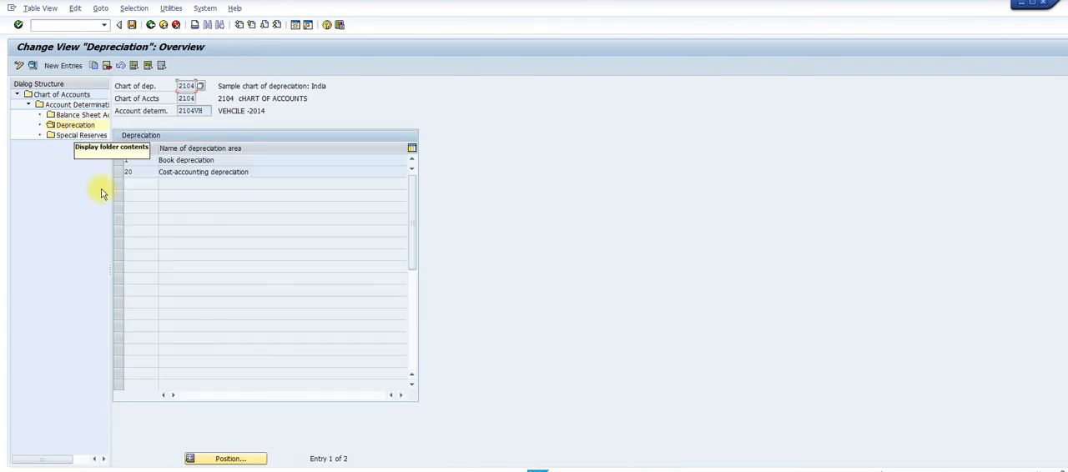
{"action": "double_click", "coordinate": [194, 160]}
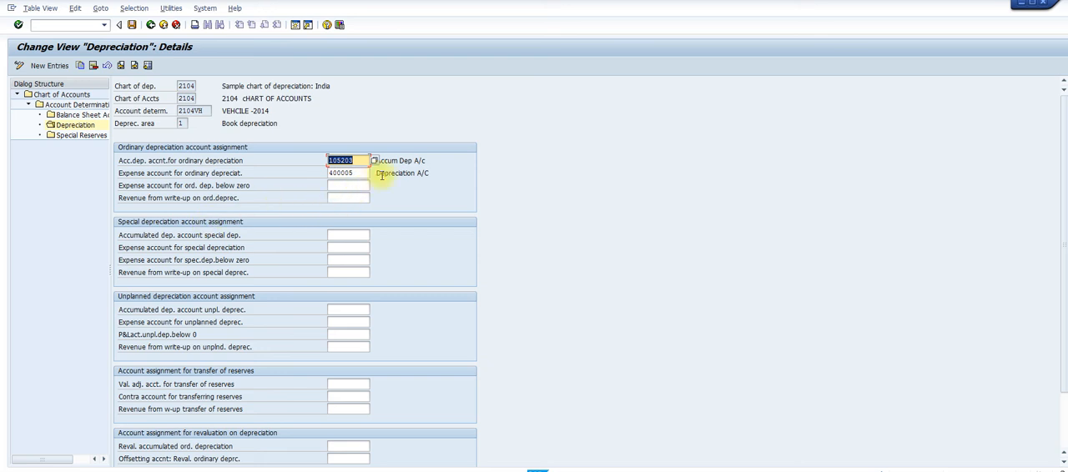
{"action": "key", "text": "Tab"}
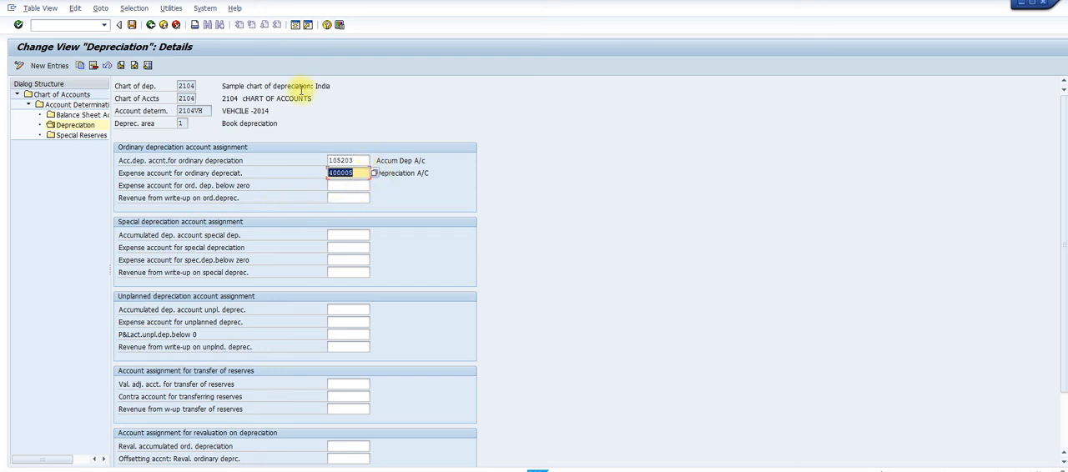
{"action": "left_click", "coordinate": [363, 173]}
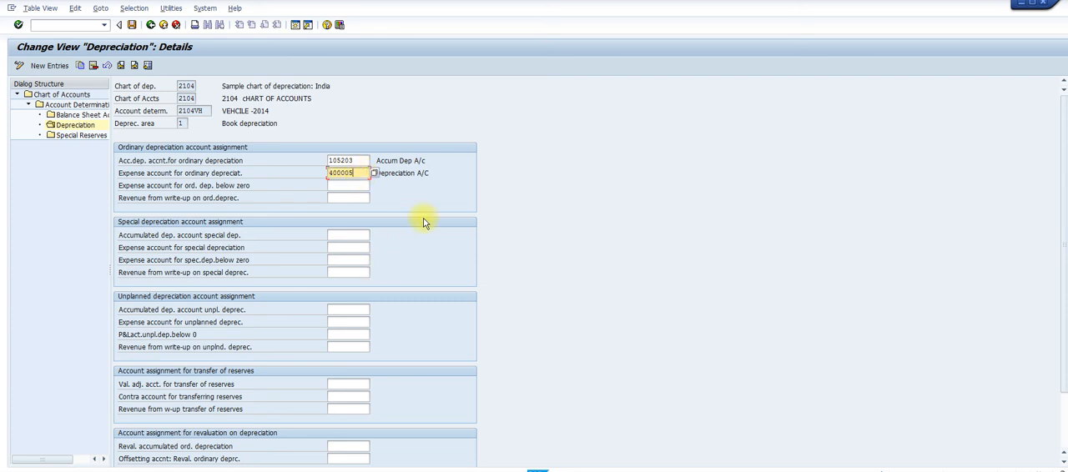
{"action": "key", "text": "Tab"}
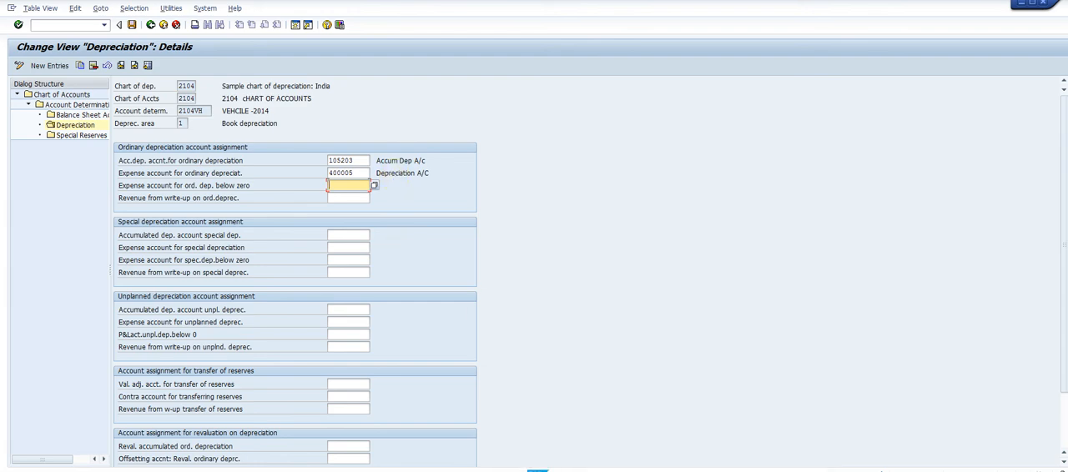
Switch to the Word guide and read END-USER Step 1 on purchasing the asset
{"action": "left_click", "coordinate": [735, 469]}
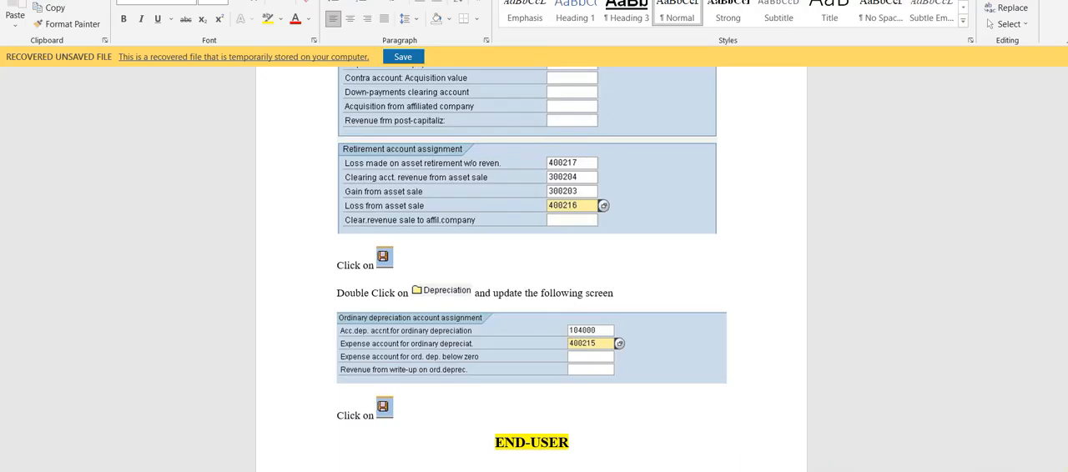
{"action": "scroll", "coordinate": [532, 269], "scroll_direction": "down", "scroll_amount": 5}
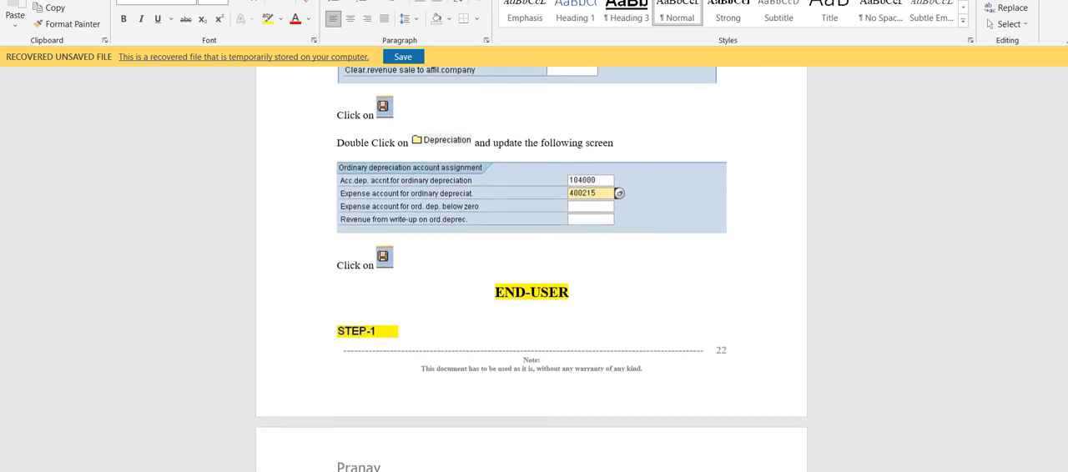
{"action": "scroll", "coordinate": [531, 270], "scroll_direction": "down", "scroll_amount": 7}
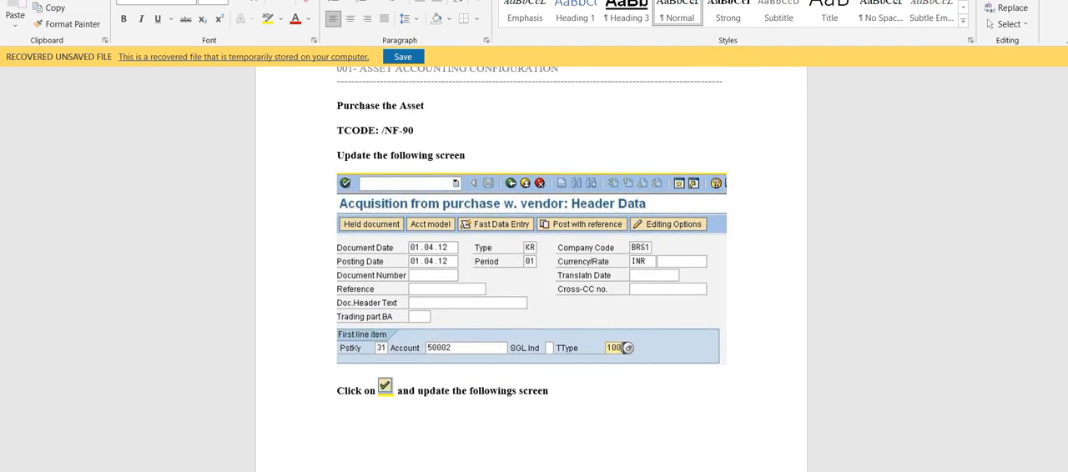
{"action": "mouse_move", "coordinate": [631, 471]}
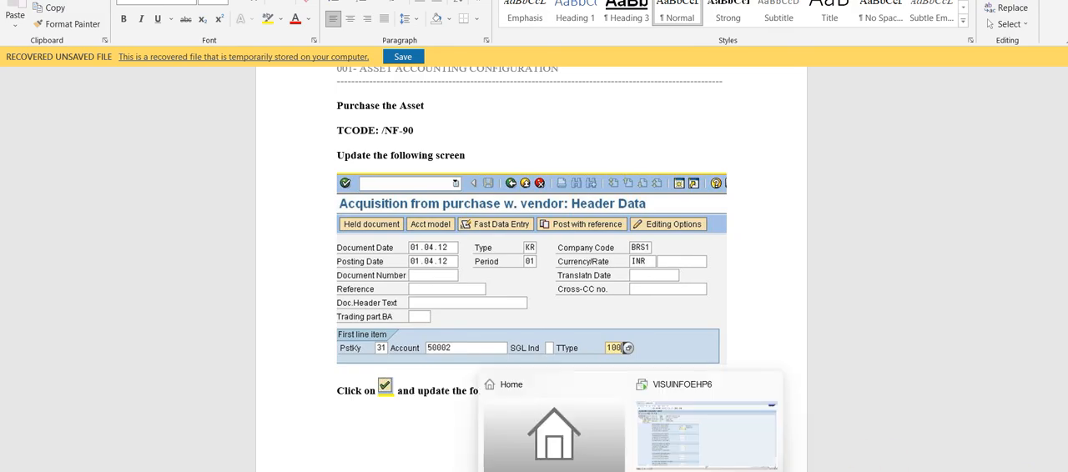
Return to SAP and start transaction F-90 for an asset acquisition from purchase with vendor
{"action": "left_click", "coordinate": [706, 412]}
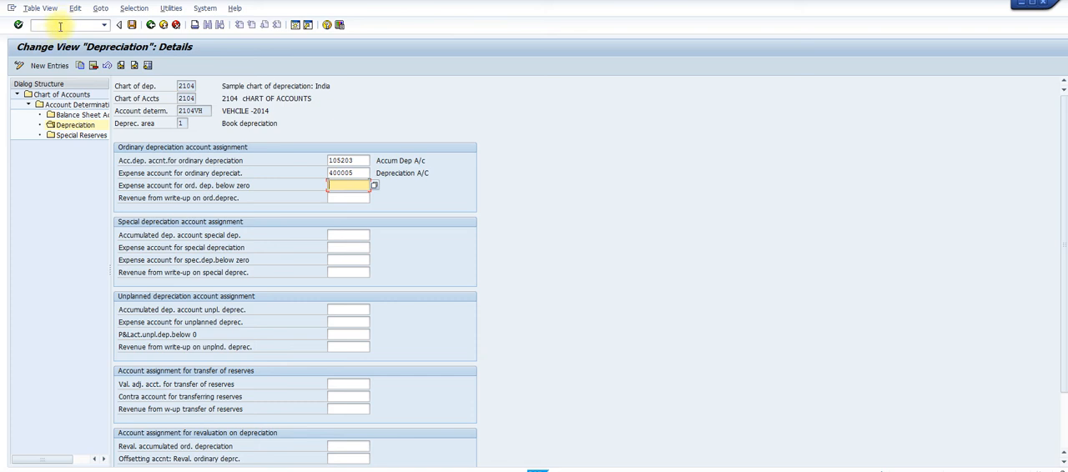
{"action": "type", "text": "/"}
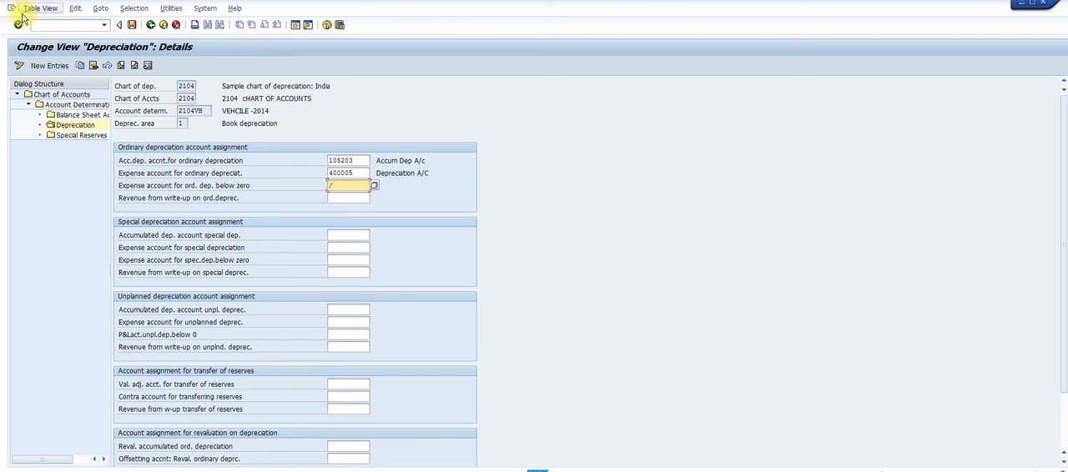
{"action": "left_click", "coordinate": [43, 25]}
{"action": "type", "text": "/"}
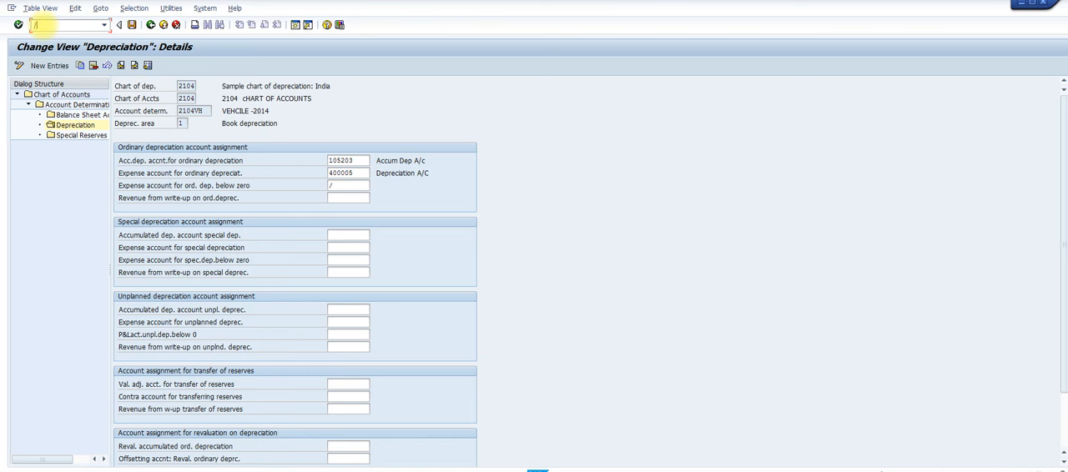
{"action": "type", "text": "nf-90"}
{"action": "key", "text": "Return"}
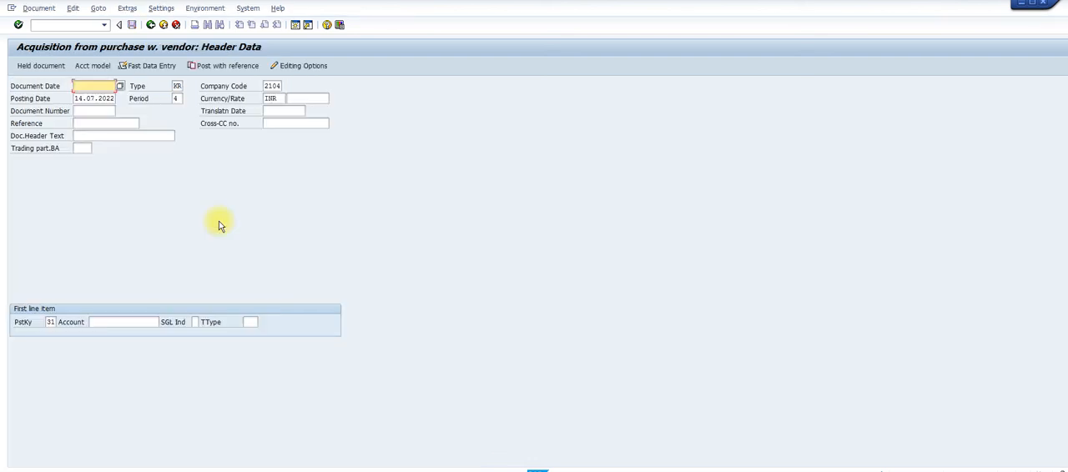
Set both the document date and the posting date of the acquisition to 01.04.2022
{"action": "key", "text": "space"}
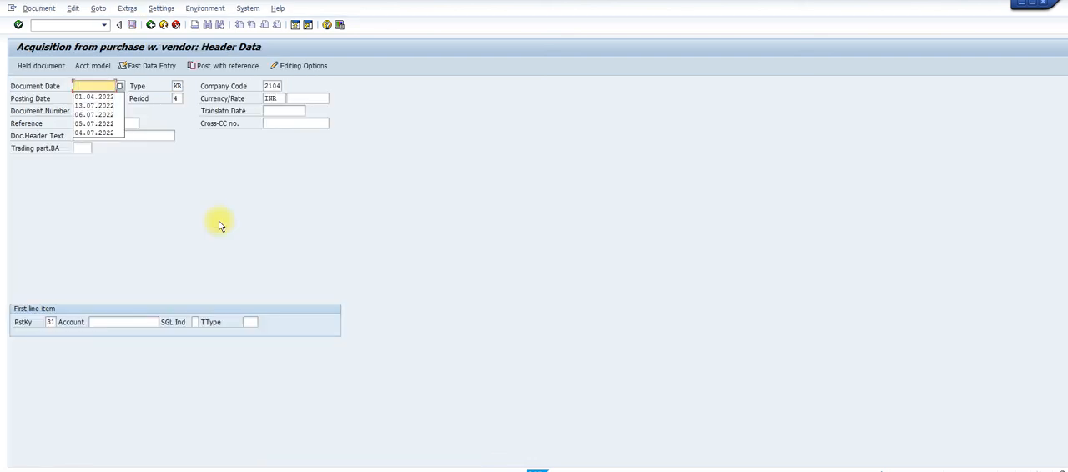
{"action": "left_click", "coordinate": [83, 97]}
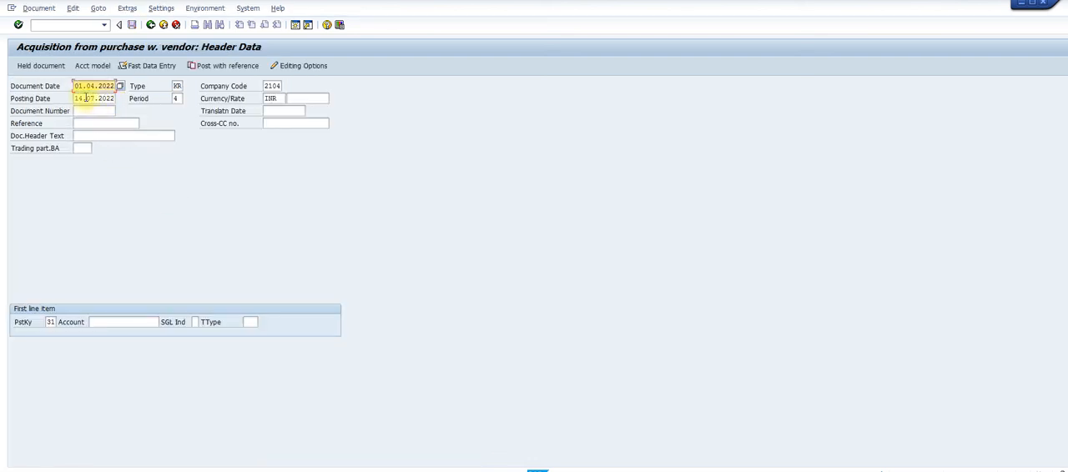
{"action": "double_click", "coordinate": [85, 97]}
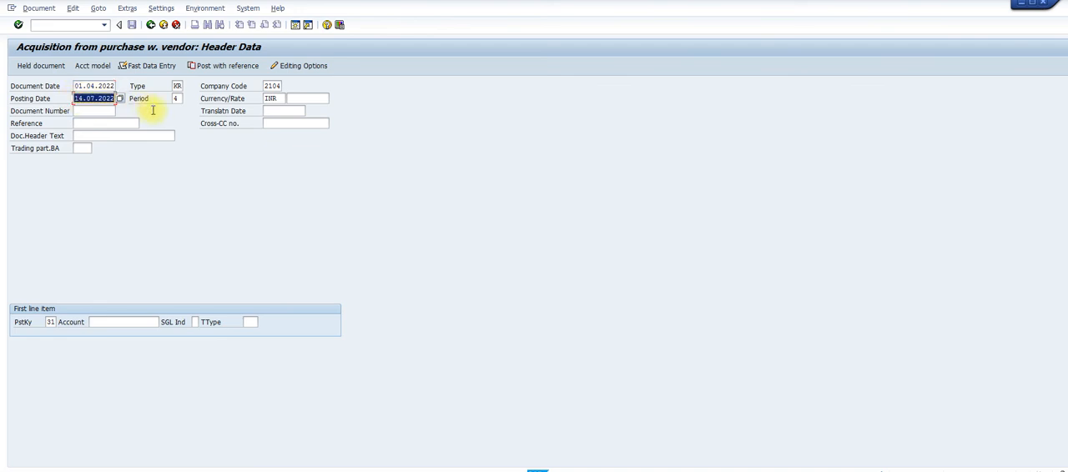
{"action": "key", "text": "BackSpace"}
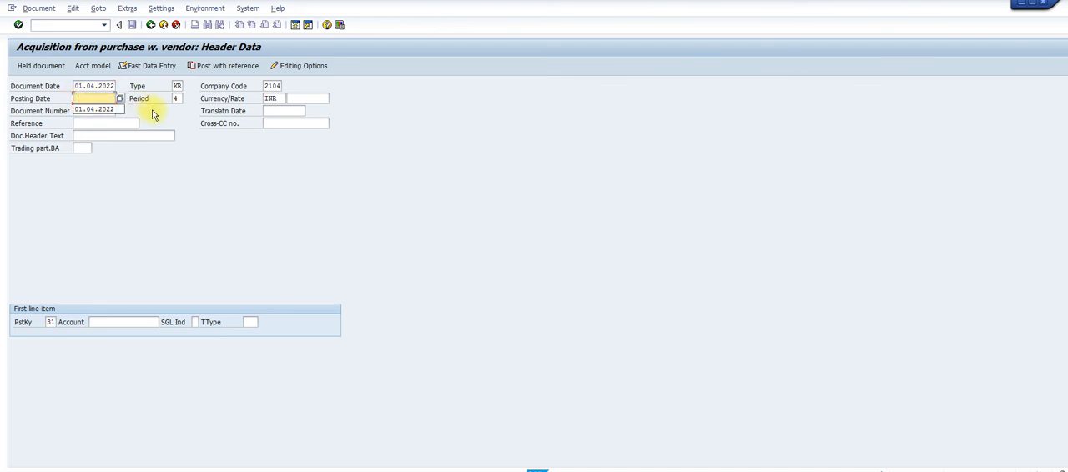
{"action": "left_click", "coordinate": [105, 109]}
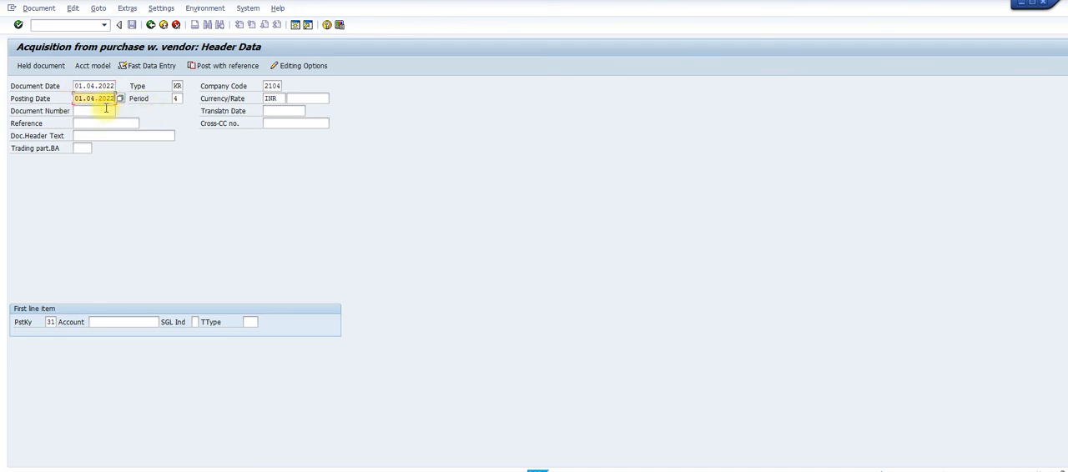
Select the account of APP VENDOR - PM T TESTING for the first line item and proceed to the vendor item
{"action": "left_click", "coordinate": [119, 322]}
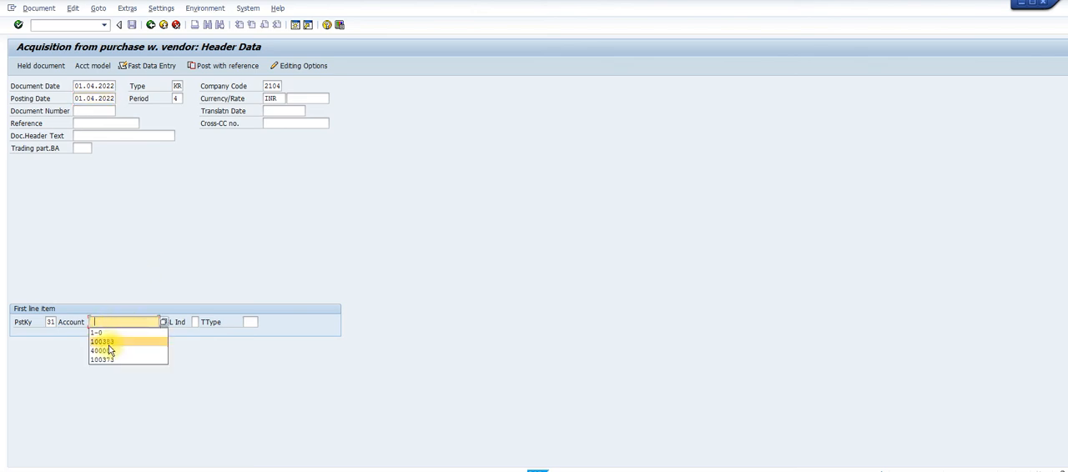
{"action": "left_click", "coordinate": [109, 343]}
{"action": "key", "text": "Return"}
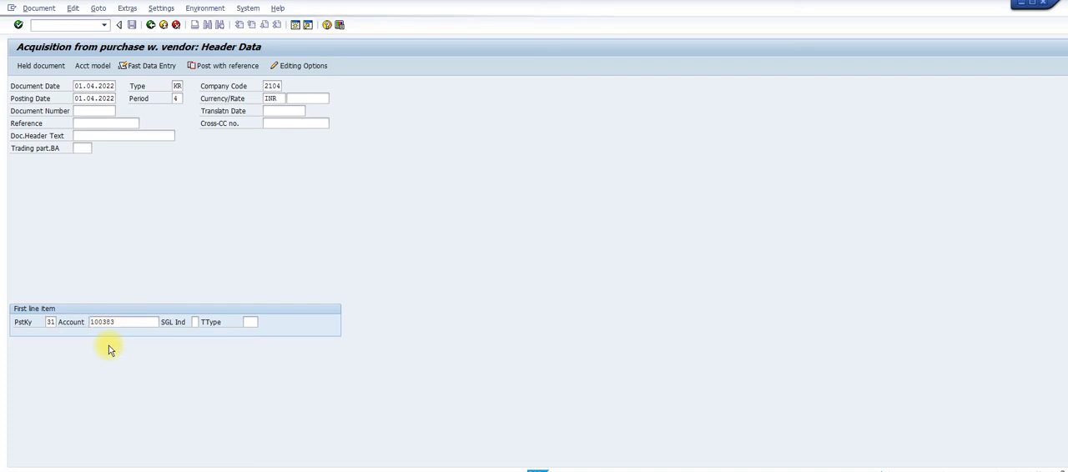
{"action": "key", "text": "Return"}
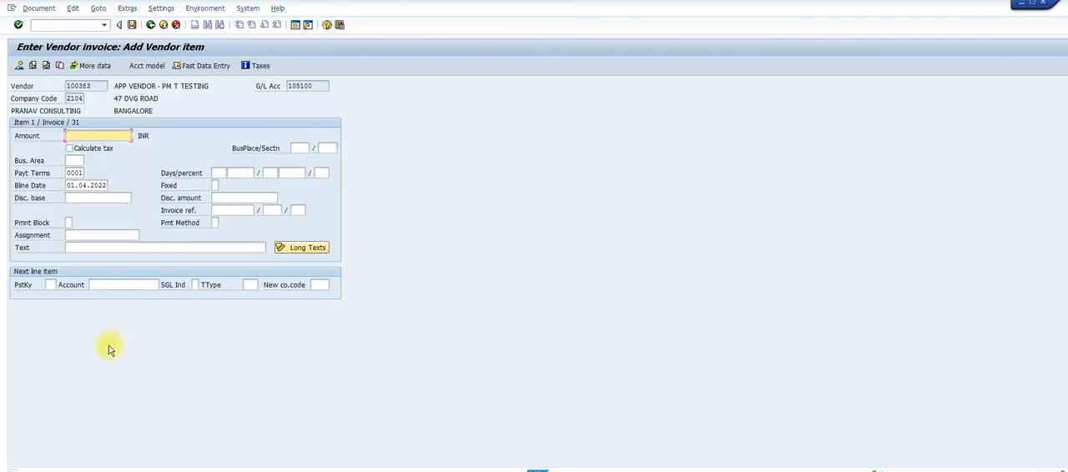
Set the vendor item's amount to 1500000 INR
{"action": "type", "text": "1"}
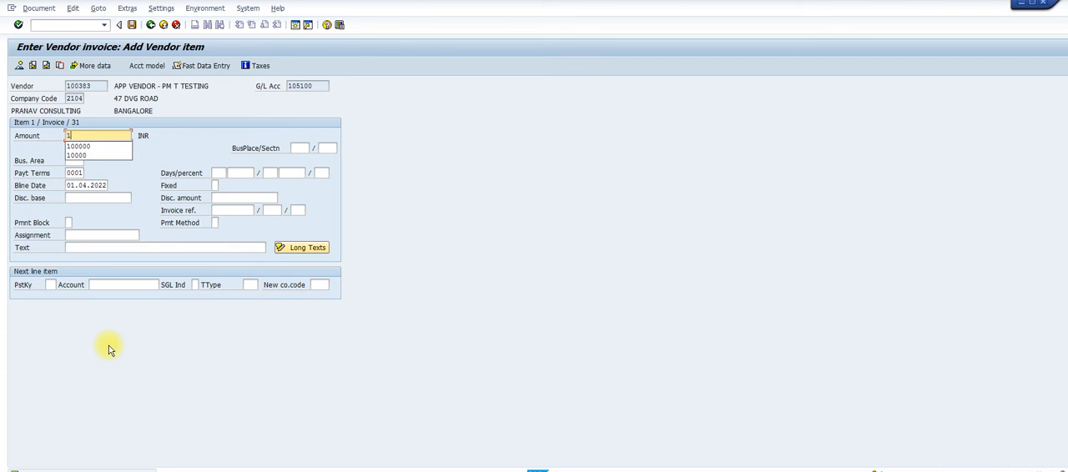
{"action": "type", "text": "5"}
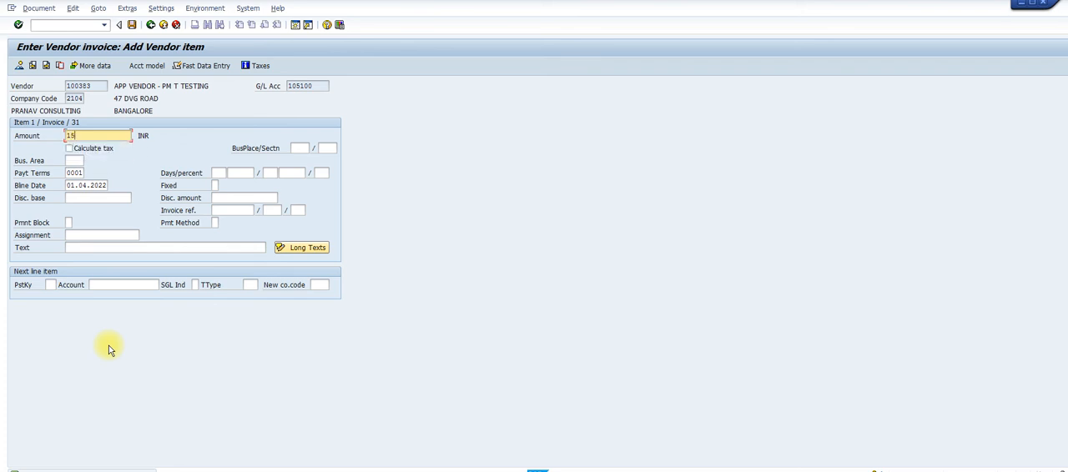
{"action": "type", "text": "00000"}
Define the next line item with posting key 70, asset 1-0 and transaction type 100, and open the asset item
{"action": "left_click", "coordinate": [53, 285]}
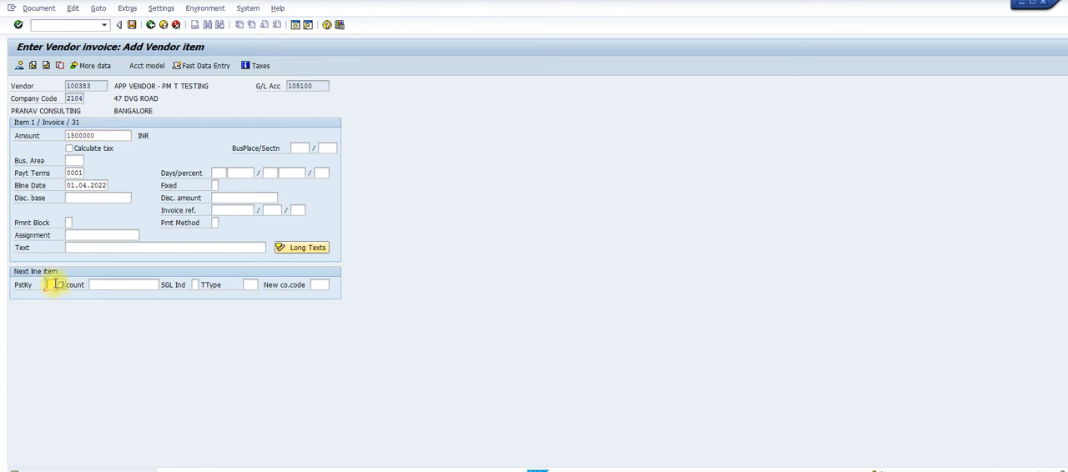
{"action": "left_click", "coordinate": [51, 305]}
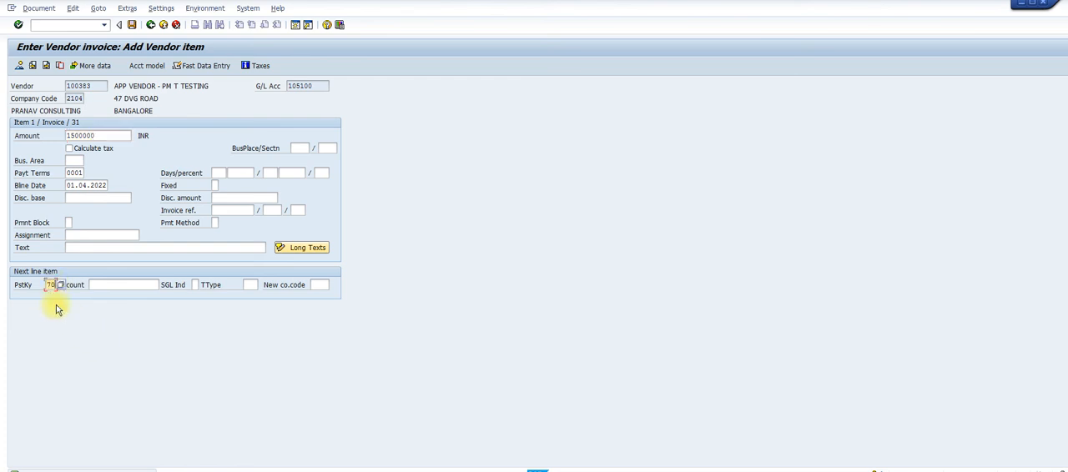
{"action": "left_click", "coordinate": [115, 285]}
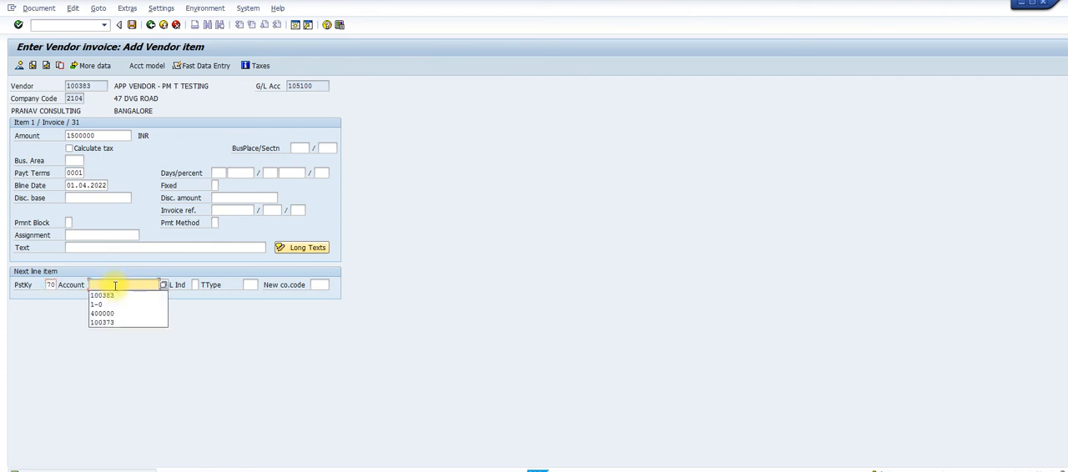
{"action": "left_click", "coordinate": [101, 304]}
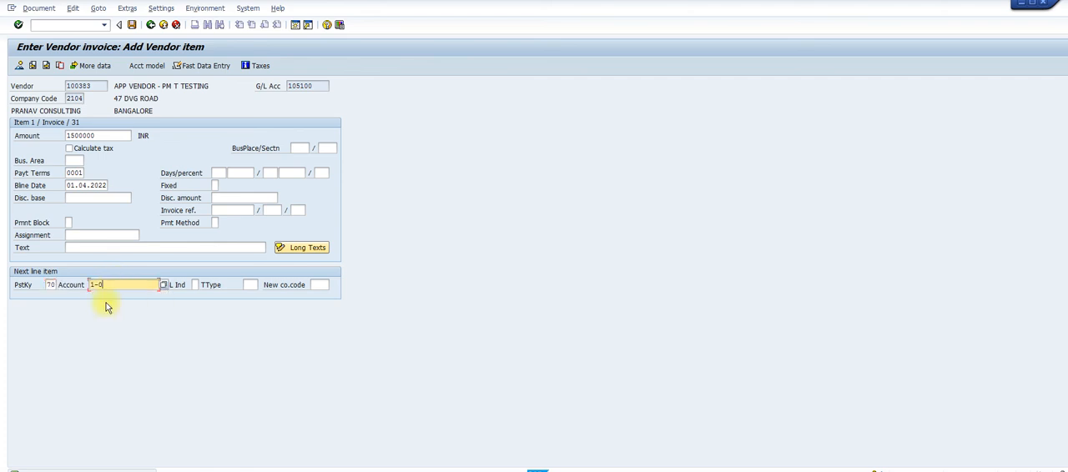
{"action": "left_click", "coordinate": [249, 285]}
{"action": "type", "text": "100"}
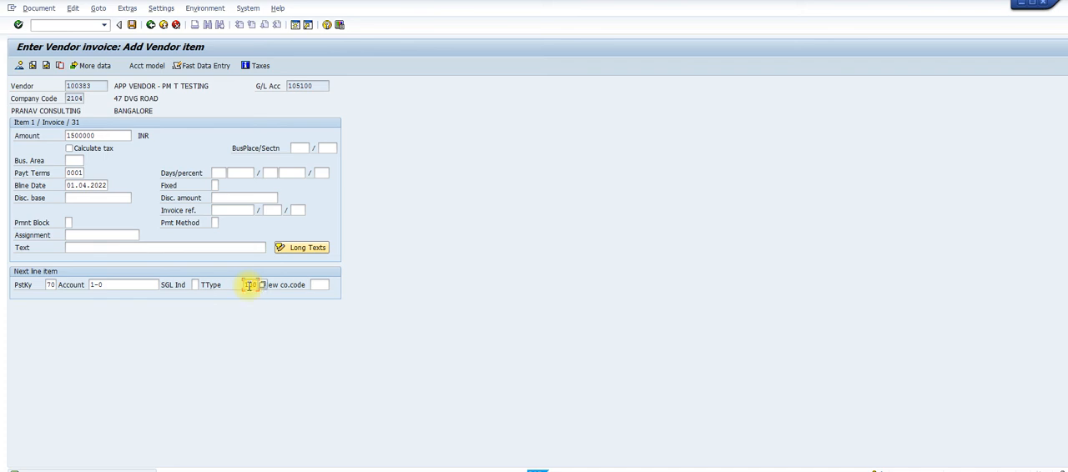
{"action": "key", "text": "Return"}
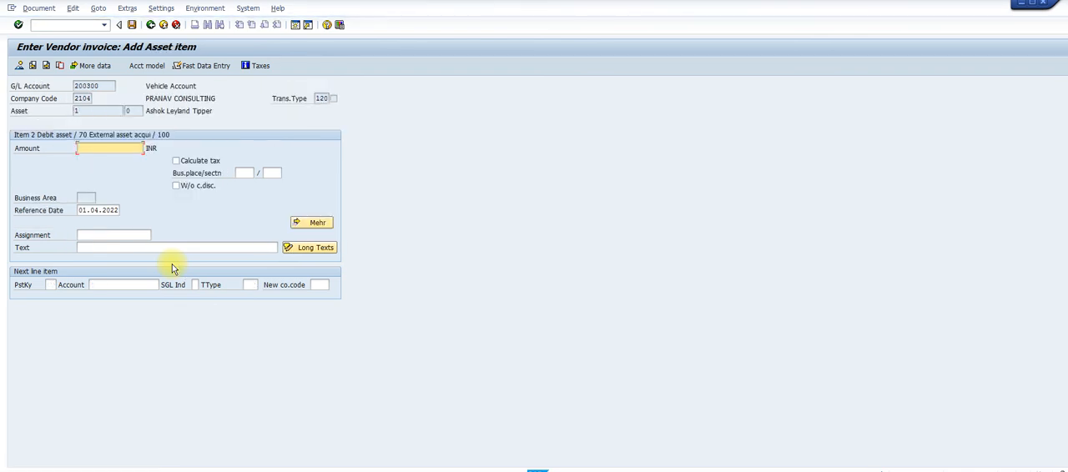
Enter * as the asset item's amount to take over the balancing amount, then simulate and post the vendor invoice
{"action": "type", "text": "*"}
{"action": "key", "text": "Return"}
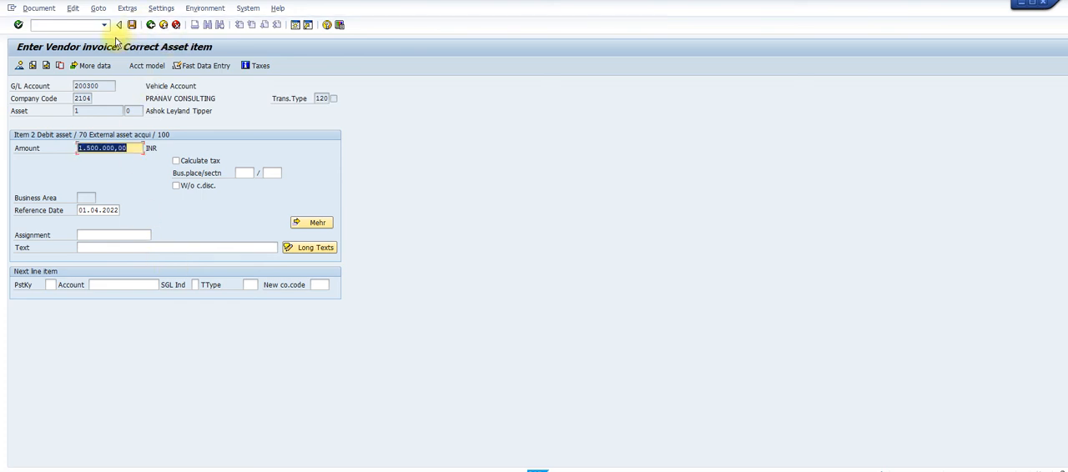
{"action": "left_click", "coordinate": [39, 9]}
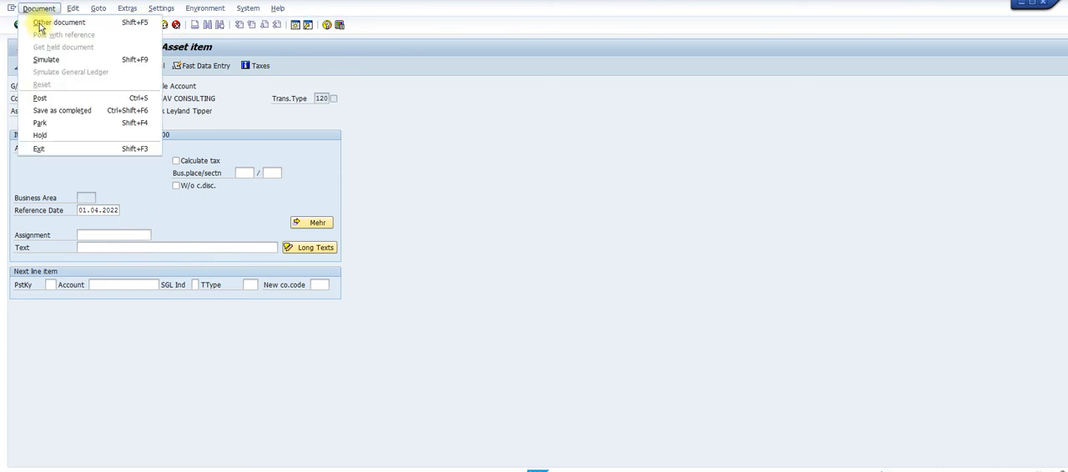
{"action": "left_click", "coordinate": [46, 59]}
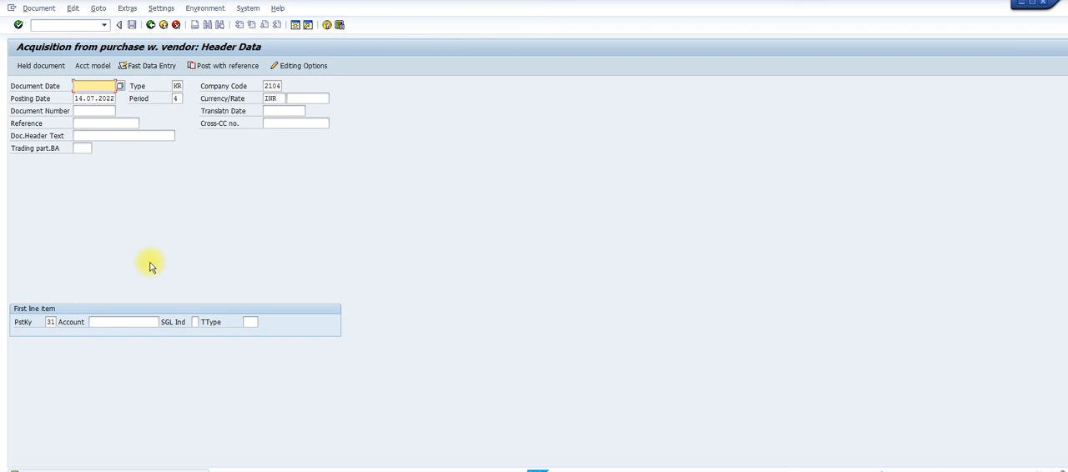
Open the Asset Explorer for asset 1-0 in company code 2104 and inspect its external acquisition transactions for fiscal year 2022
{"action": "left_click", "coordinate": [49, 24]}
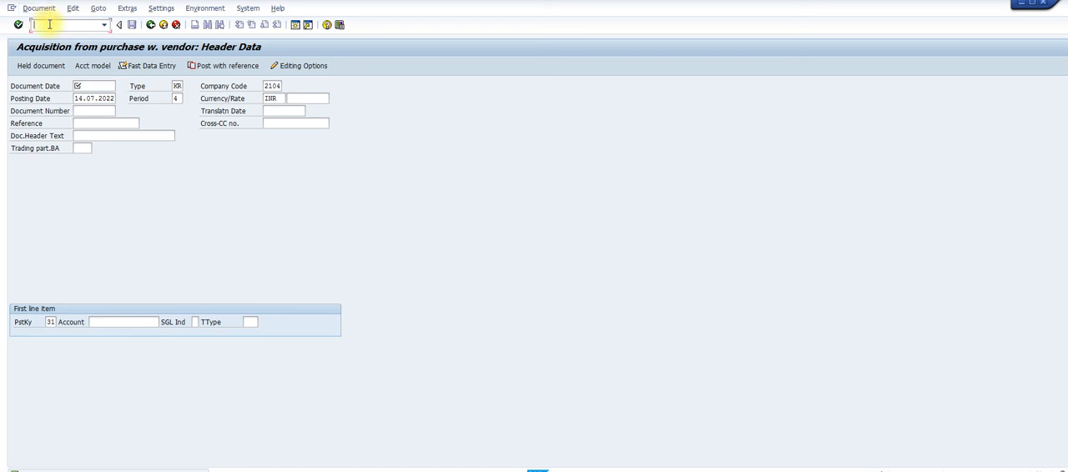
{"action": "left_click", "coordinate": [104, 26]}
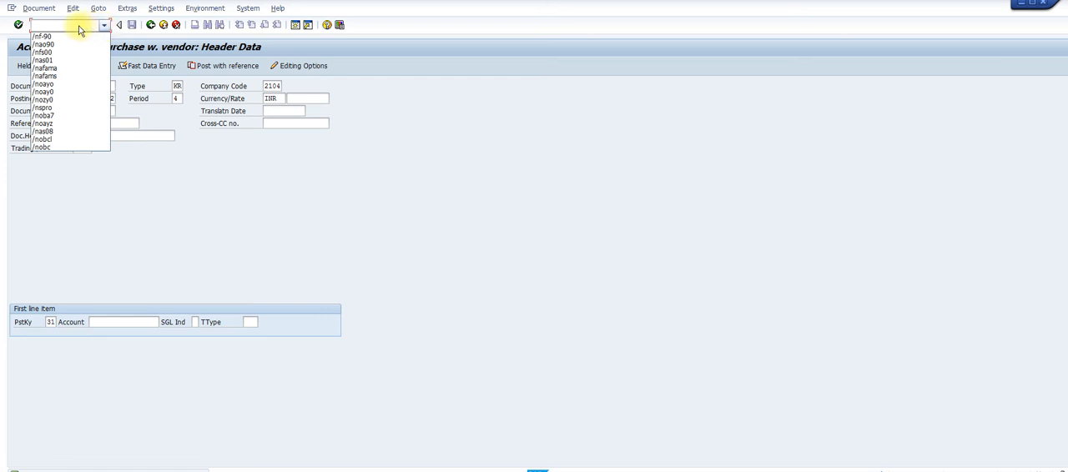
{"action": "left_click", "coordinate": [79, 25]}
{"action": "type", "text": "/"}
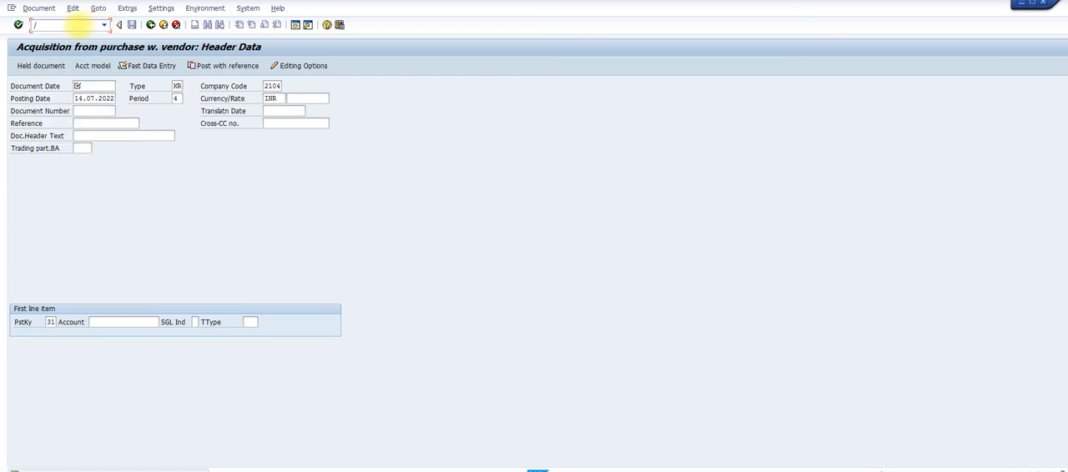
{"action": "type", "text": "naw01n"}
{"action": "key", "text": "Return"}
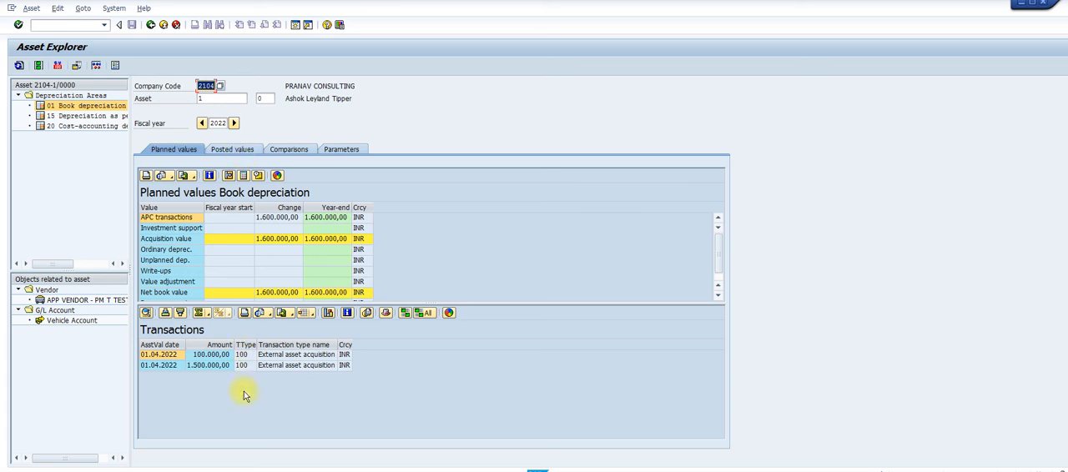
{"action": "left_click", "coordinate": [209, 368]}
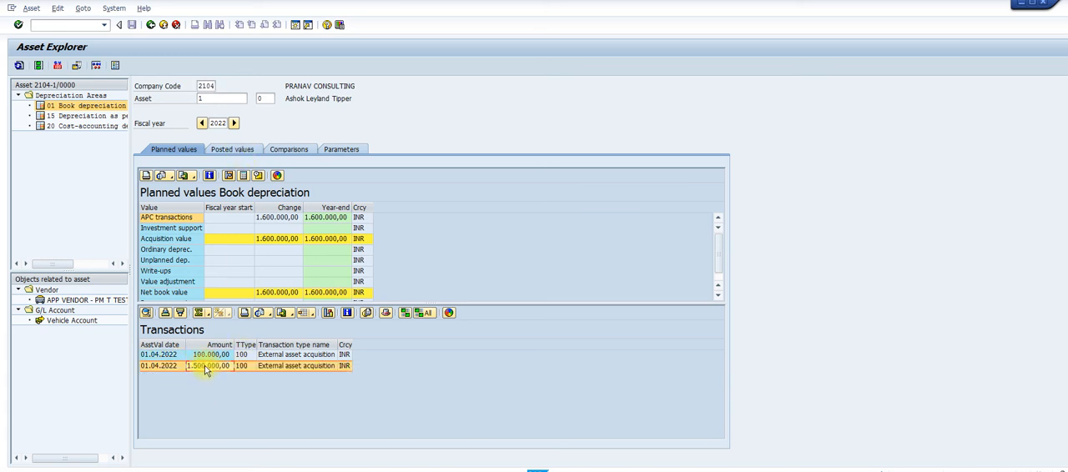
{"action": "left_click", "coordinate": [211, 356]}
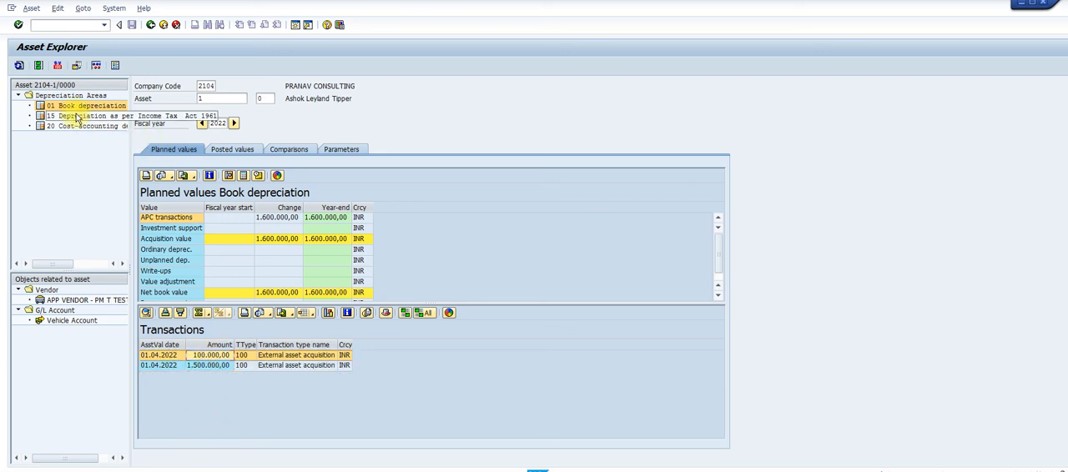
Open the Depreciation Posting Run and execute a planned test run for company code 2104, fiscal year 2022, posting period 02
{"action": "left_click", "coordinate": [89, 25]}
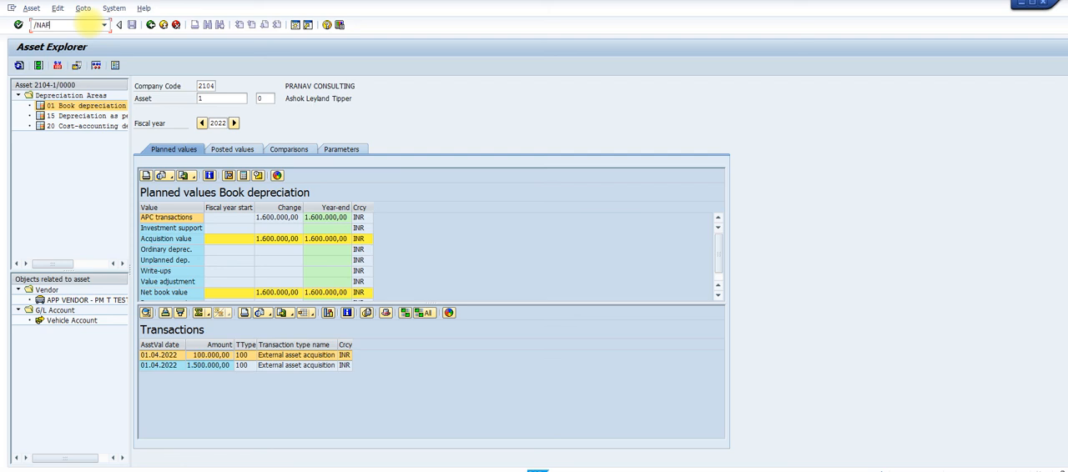
{"action": "key", "text": "Return"}
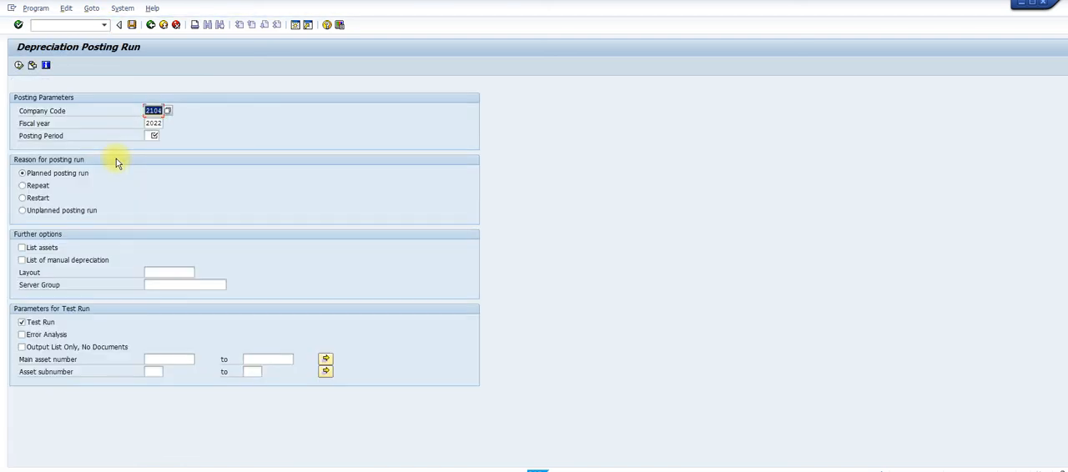
{"action": "left_click", "coordinate": [152, 136]}
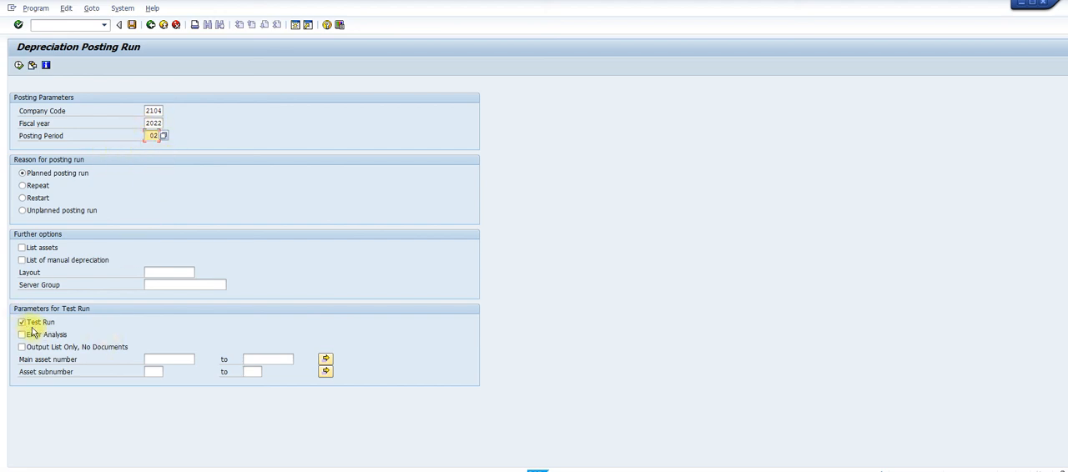
{"action": "left_click", "coordinate": [19, 64]}
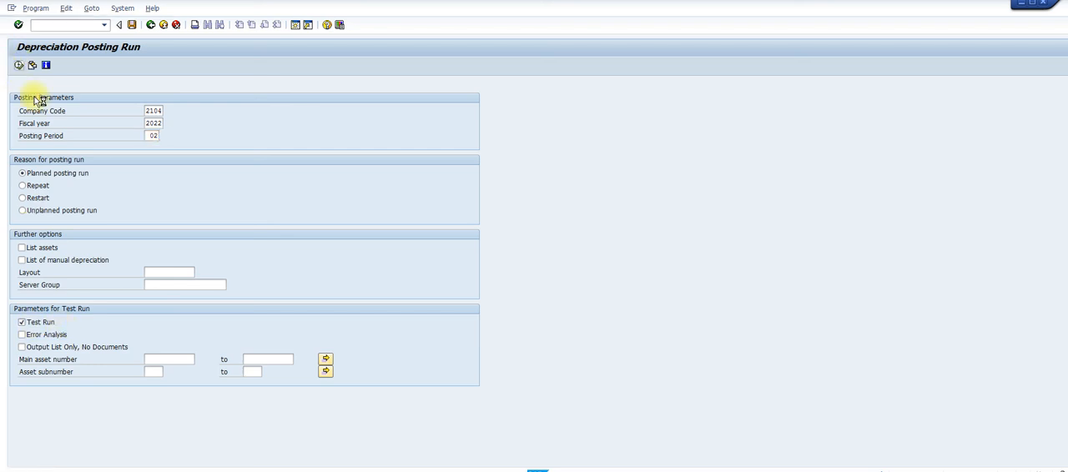
{"action": "left_click", "coordinate": [152, 242]}
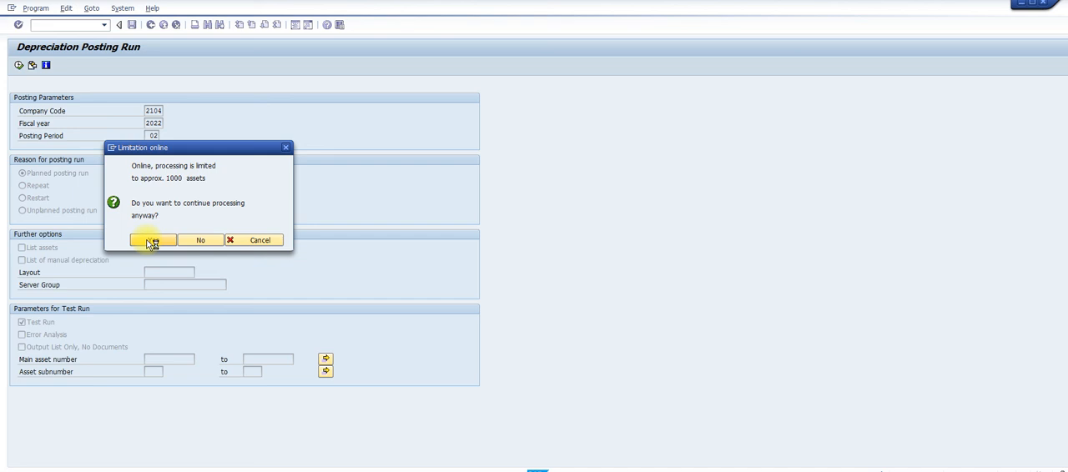
{"action": "left_click", "coordinate": [152, 243]}
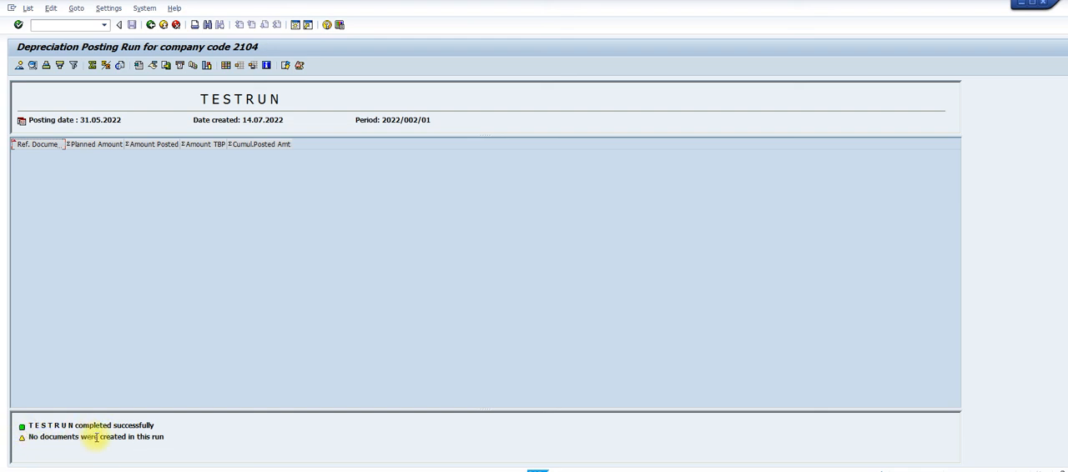
{"action": "left_click", "coordinate": [151, 25]}
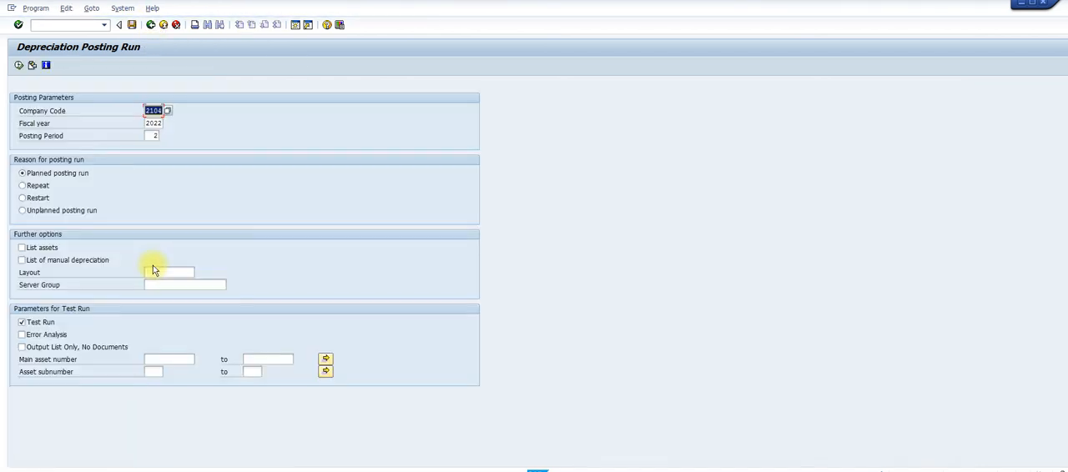
Turn off test mode and schedule the depreciation posting run in the background with output device LP01 and an immediate start
{"action": "left_click", "coordinate": [36, 324]}
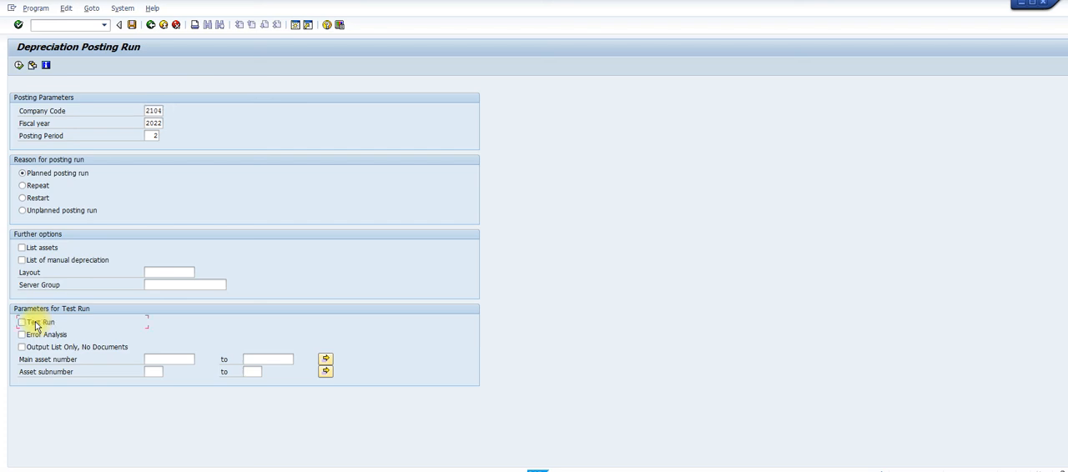
{"action": "left_click", "coordinate": [38, 9]}
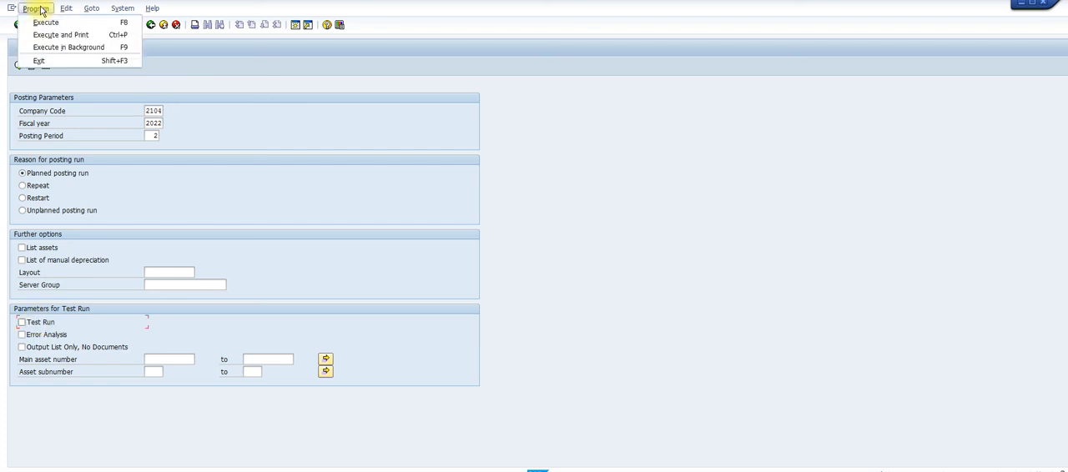
{"action": "left_click", "coordinate": [69, 47]}
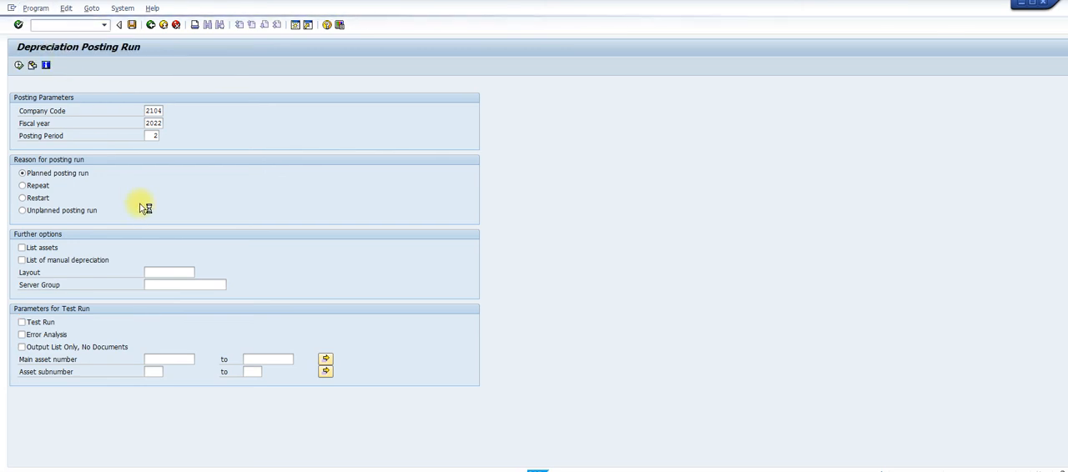
{"action": "type", "text": "L"}
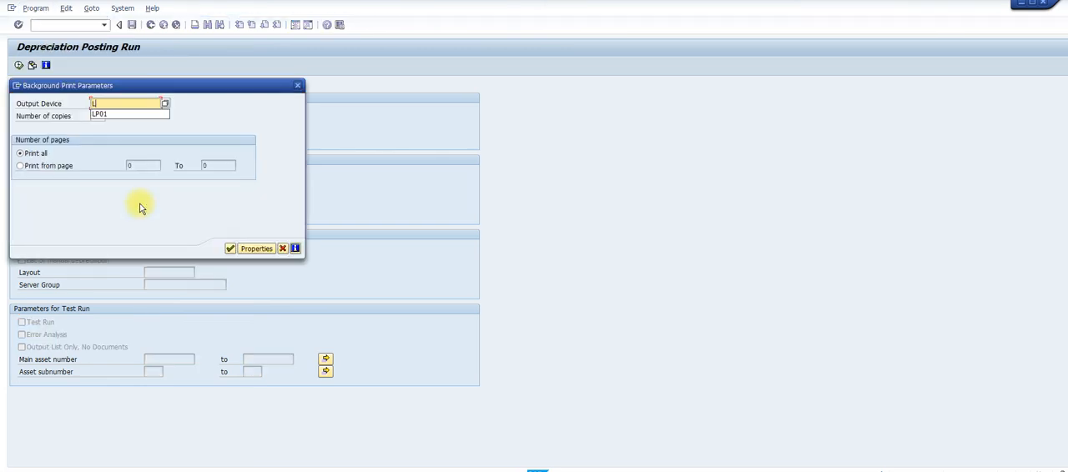
{"action": "left_click", "coordinate": [102, 115]}
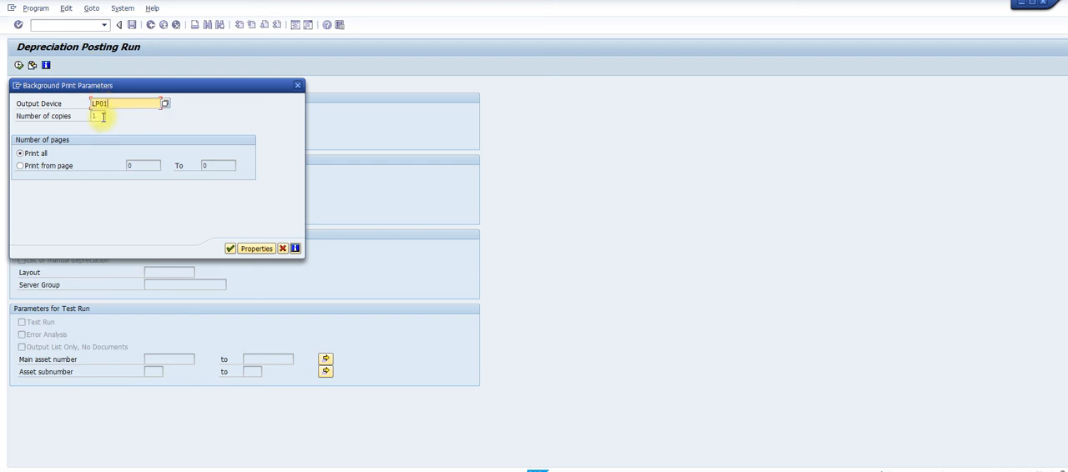
{"action": "left_click", "coordinate": [230, 249]}
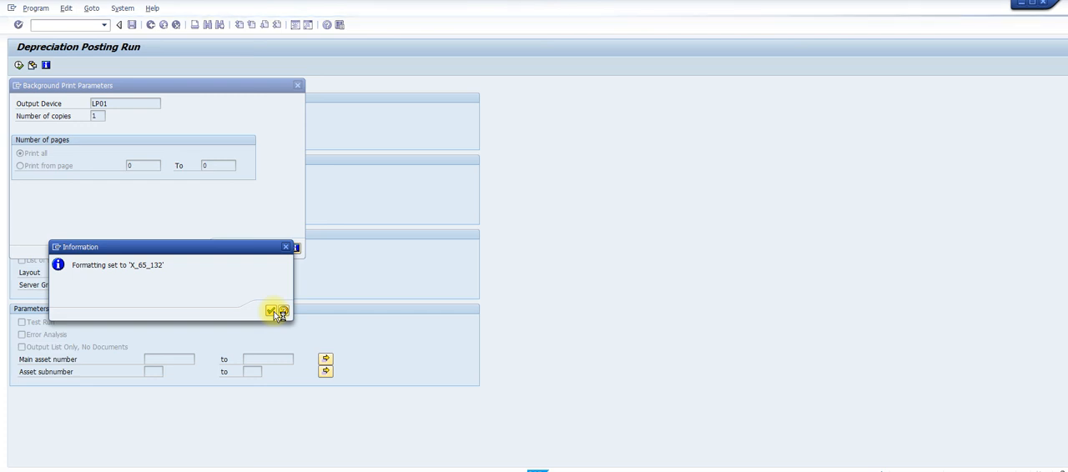
{"action": "left_click", "coordinate": [274, 312]}
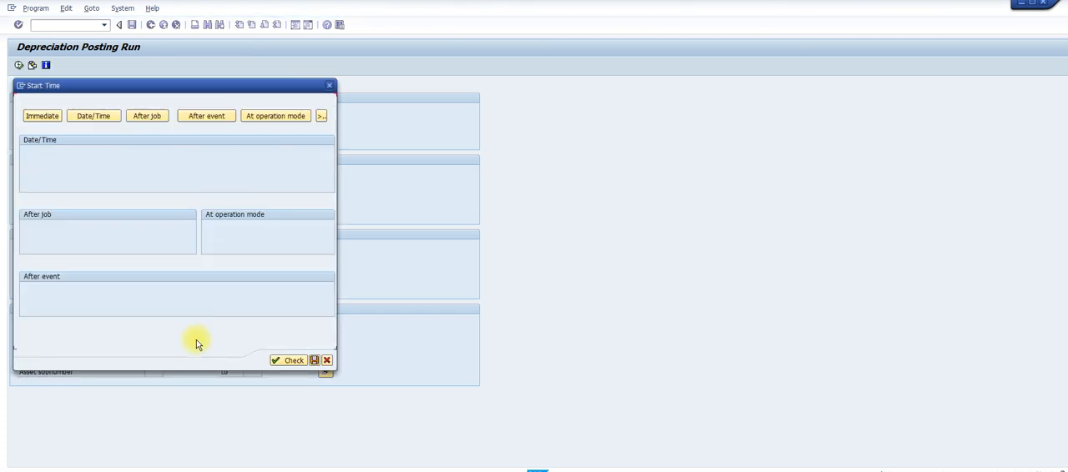
{"action": "left_click", "coordinate": [43, 117]}
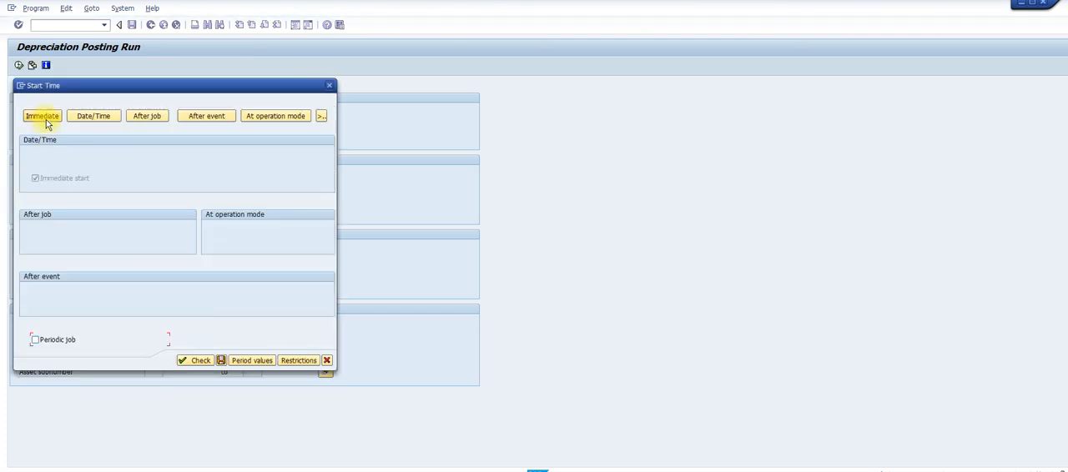
{"action": "left_click", "coordinate": [219, 362]}
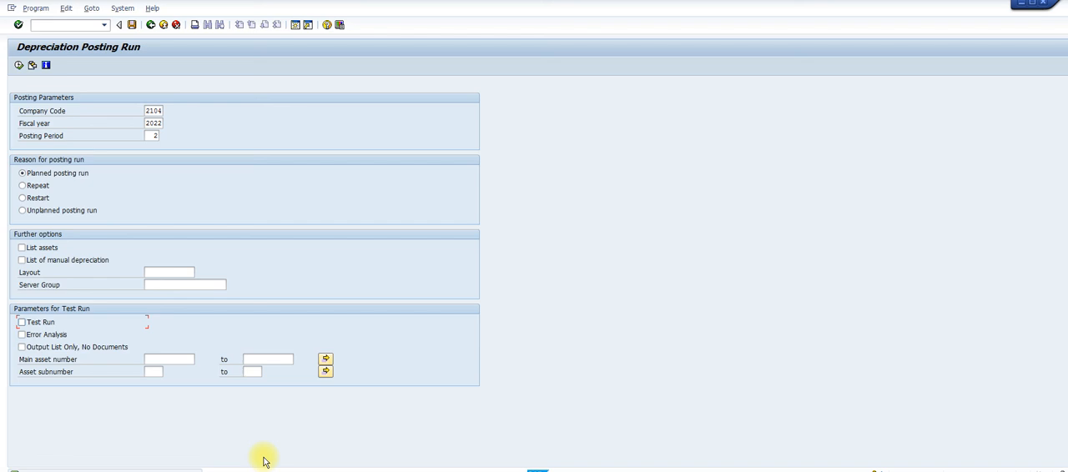
Open the job overview and list the background jobs dated 14.07.2022 with the default selection
{"action": "left_click", "coordinate": [123, 9]}
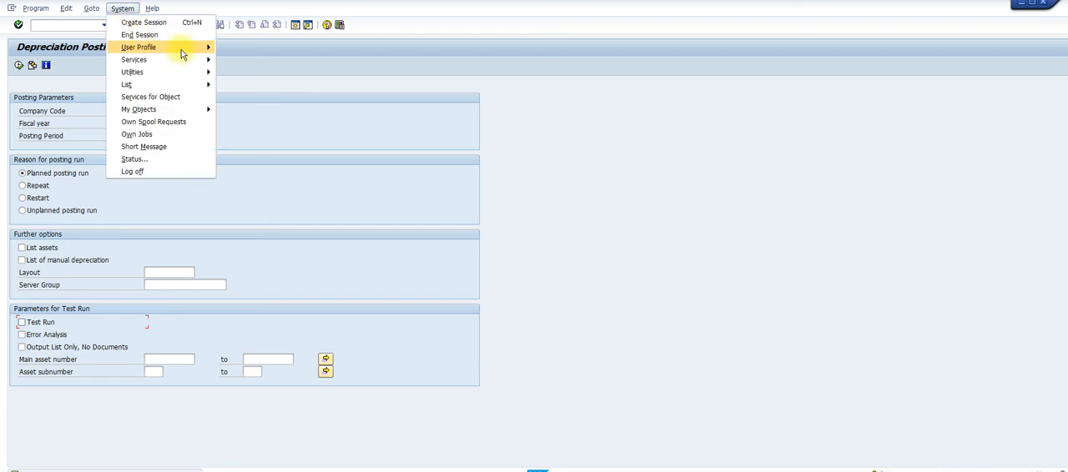
{"action": "mouse_move", "coordinate": [182, 74]}
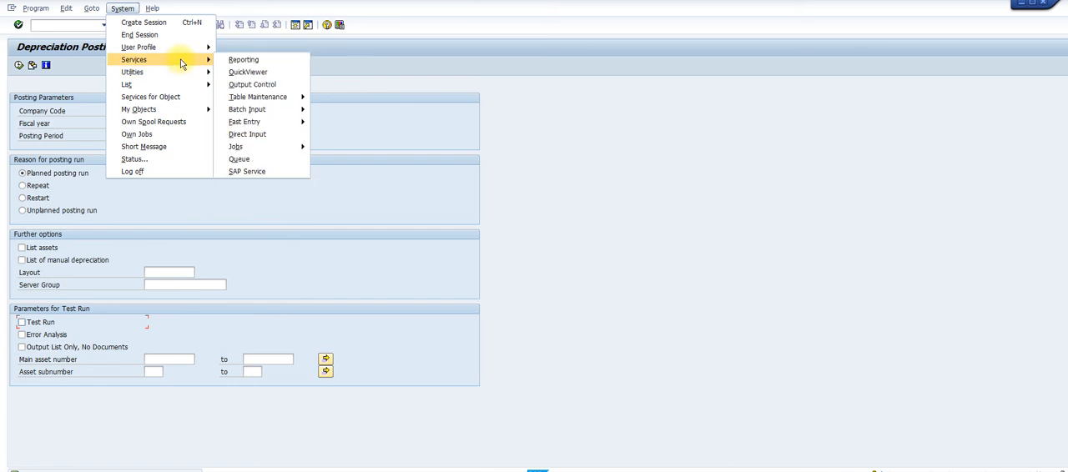
{"action": "mouse_move", "coordinate": [290, 154]}
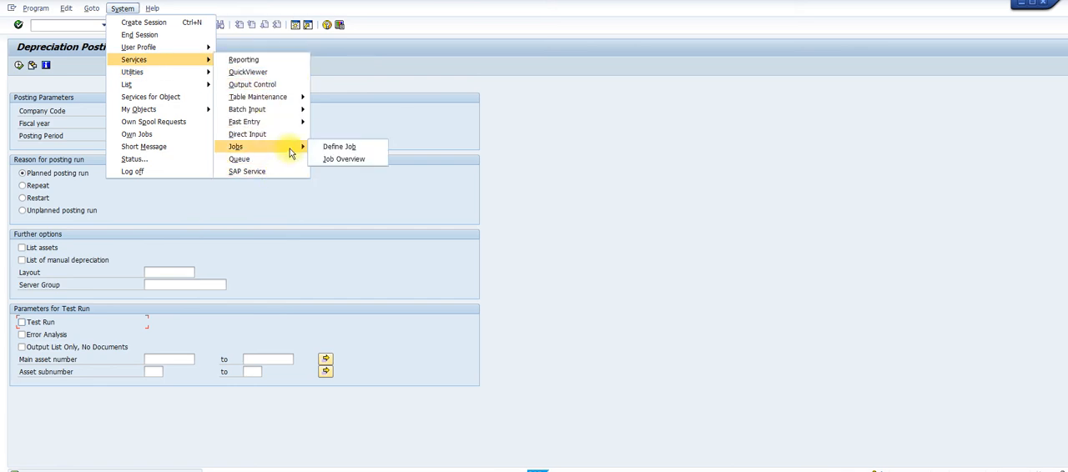
{"action": "left_click", "coordinate": [341, 160]}
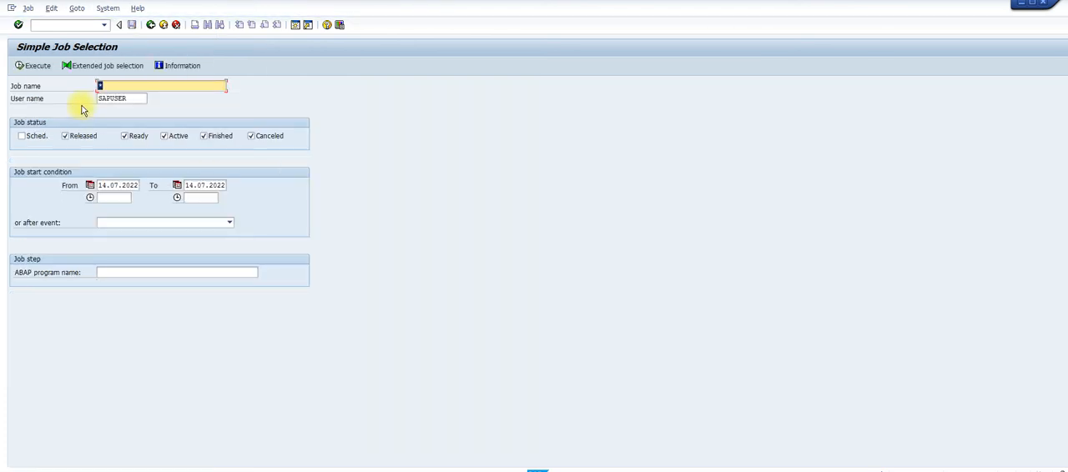
{"action": "left_click", "coordinate": [26, 65]}
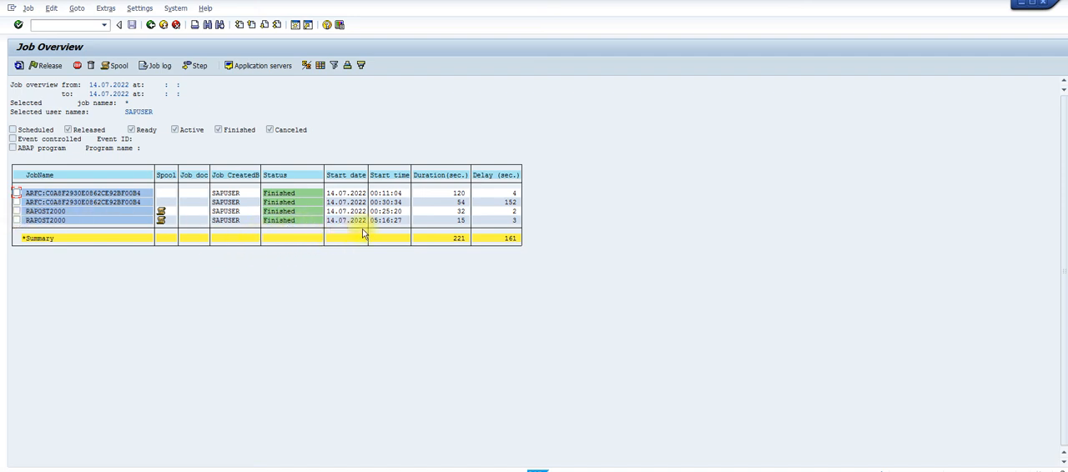
Display the spool output of the RAPOST2000 job started at 05:16:27, then return to the job overview
{"action": "left_click", "coordinate": [17, 221]}
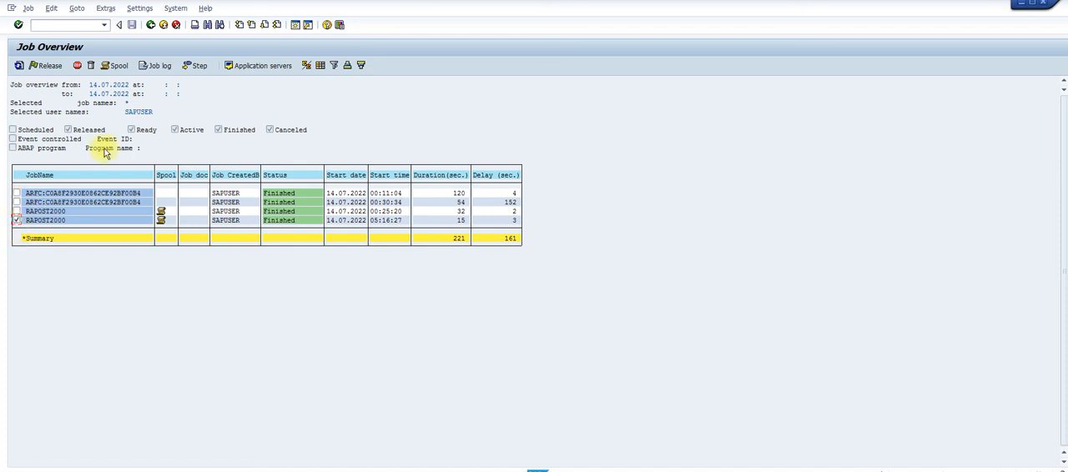
{"action": "left_click", "coordinate": [114, 67]}
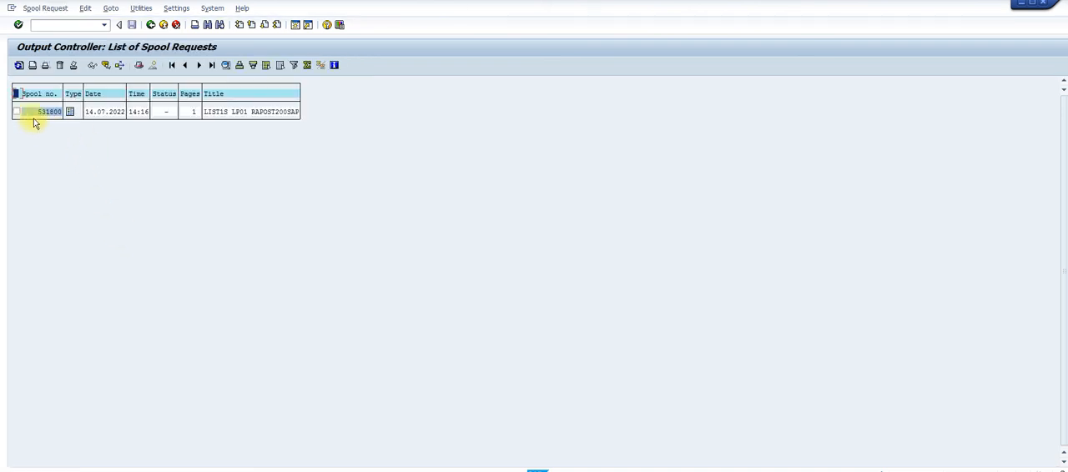
{"action": "left_click", "coordinate": [17, 111]}
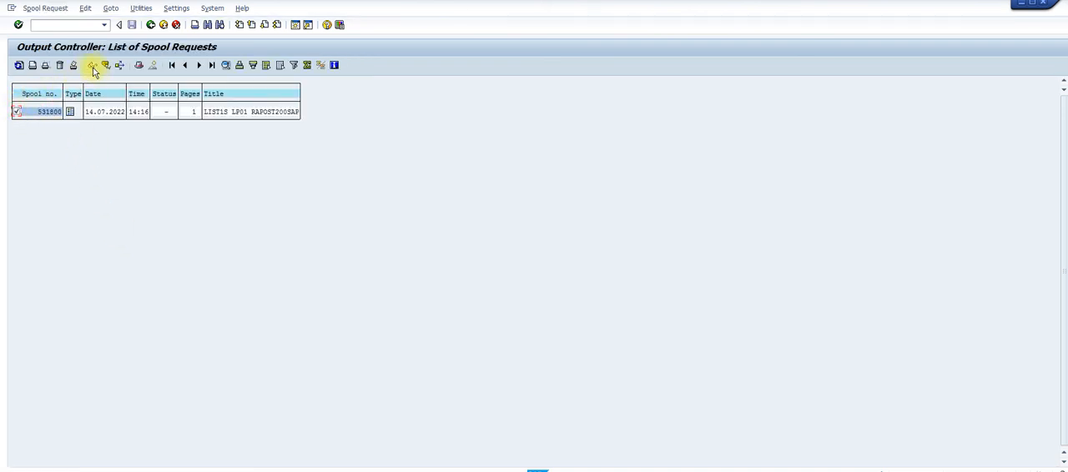
{"action": "left_click", "coordinate": [93, 66]}
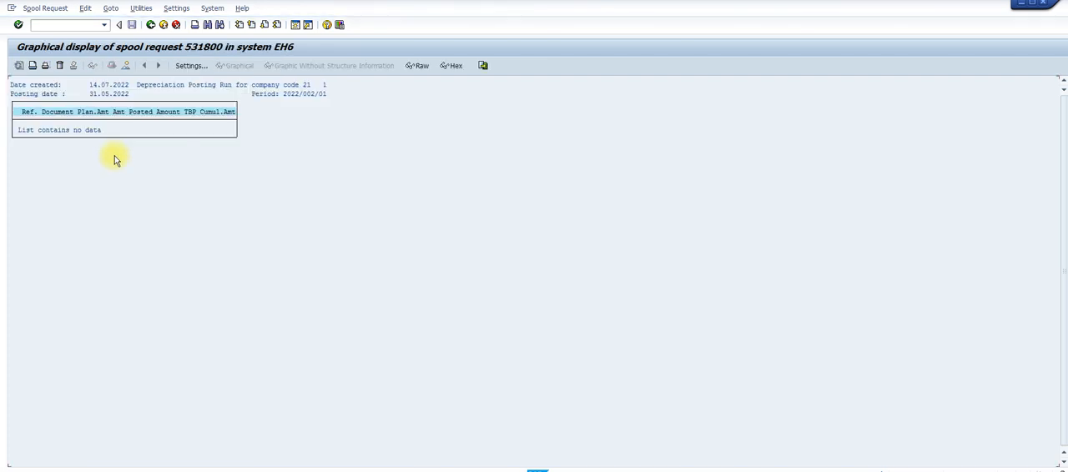
{"action": "left_click", "coordinate": [150, 25]}
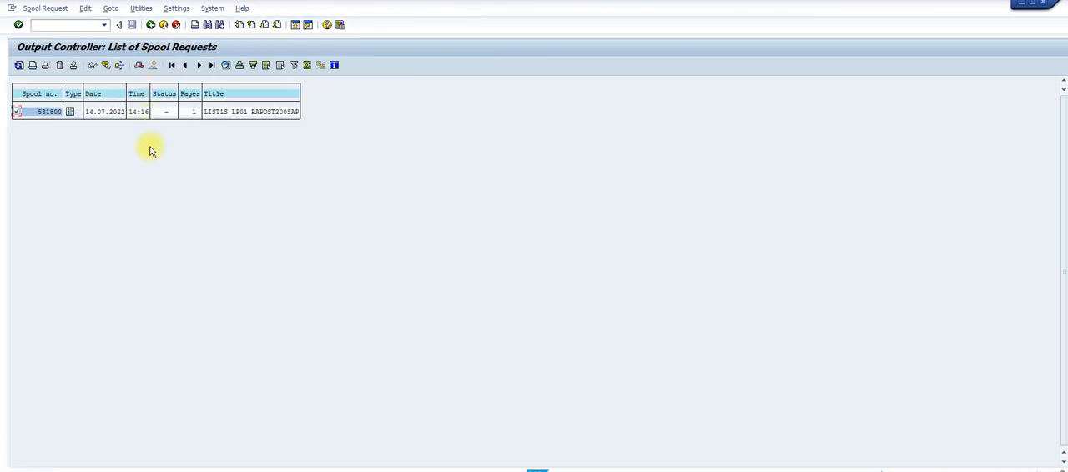
{"action": "left_click", "coordinate": [150, 25]}
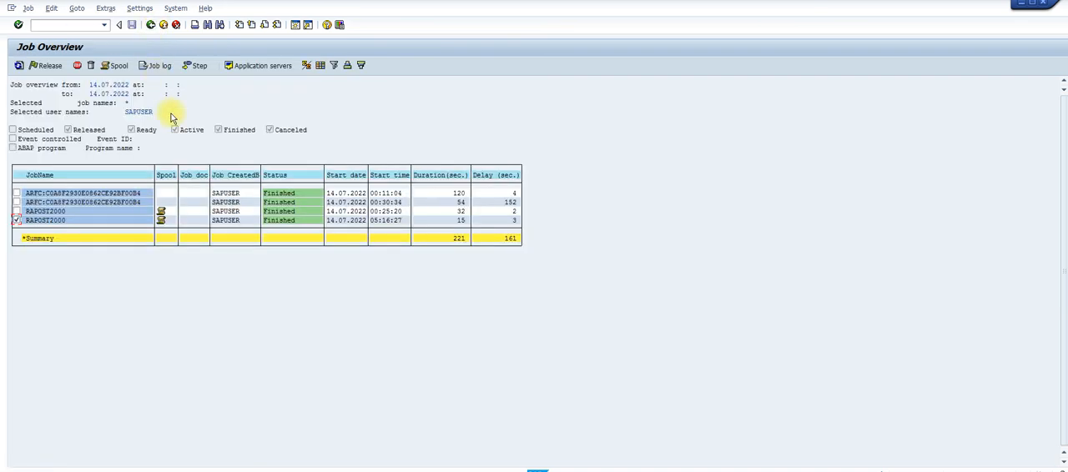